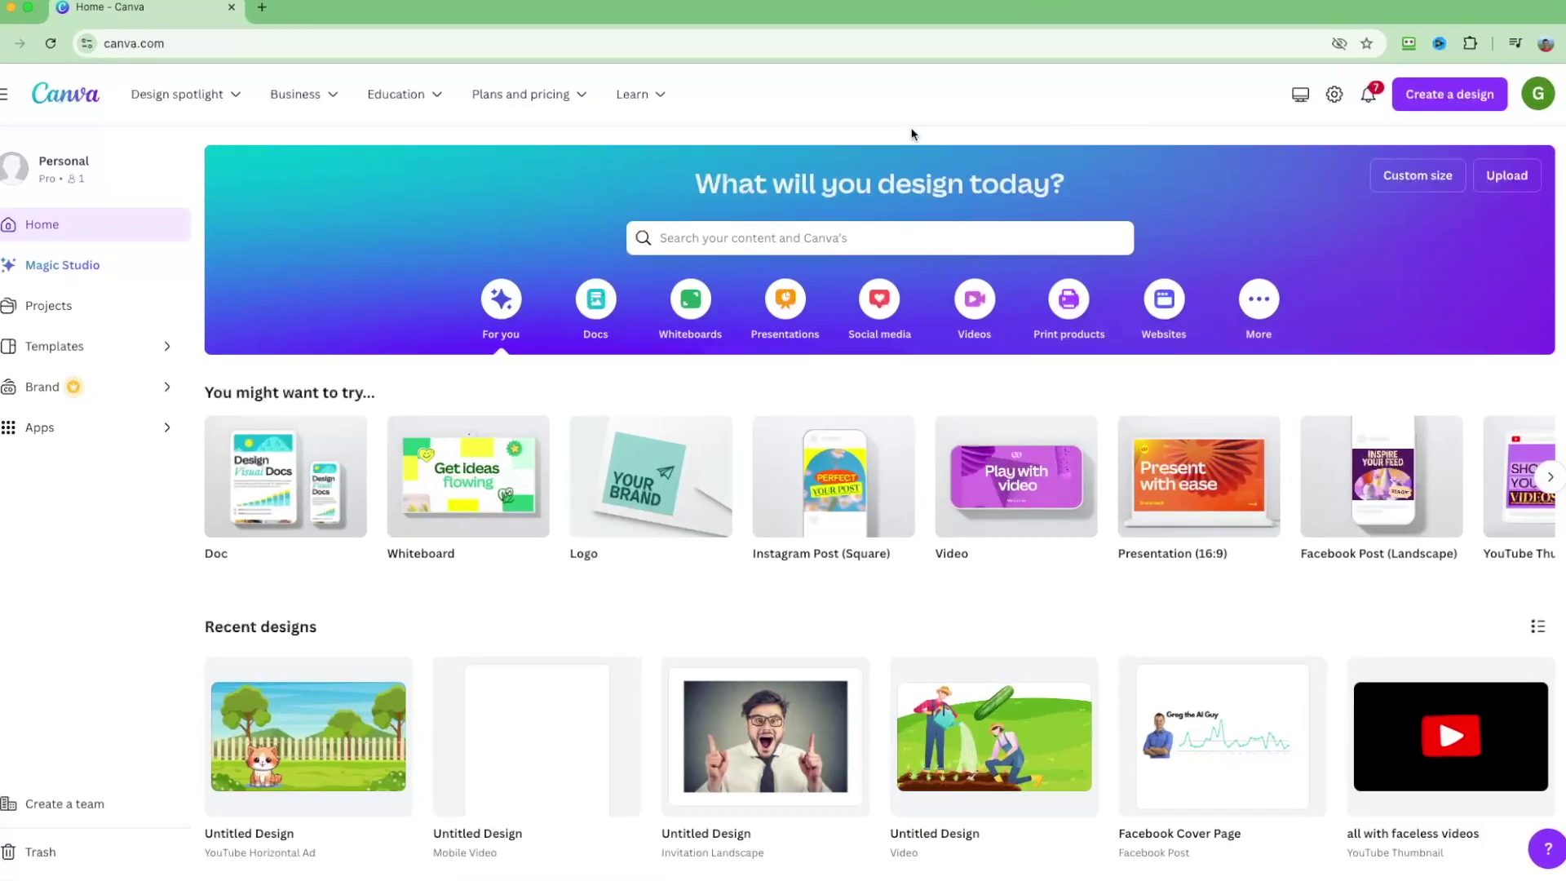
Open a blank YouTube Video design and a blank YouTube Shorts design, closing each one again.
{"action": "mouse_move", "coordinate": [886, 440]}
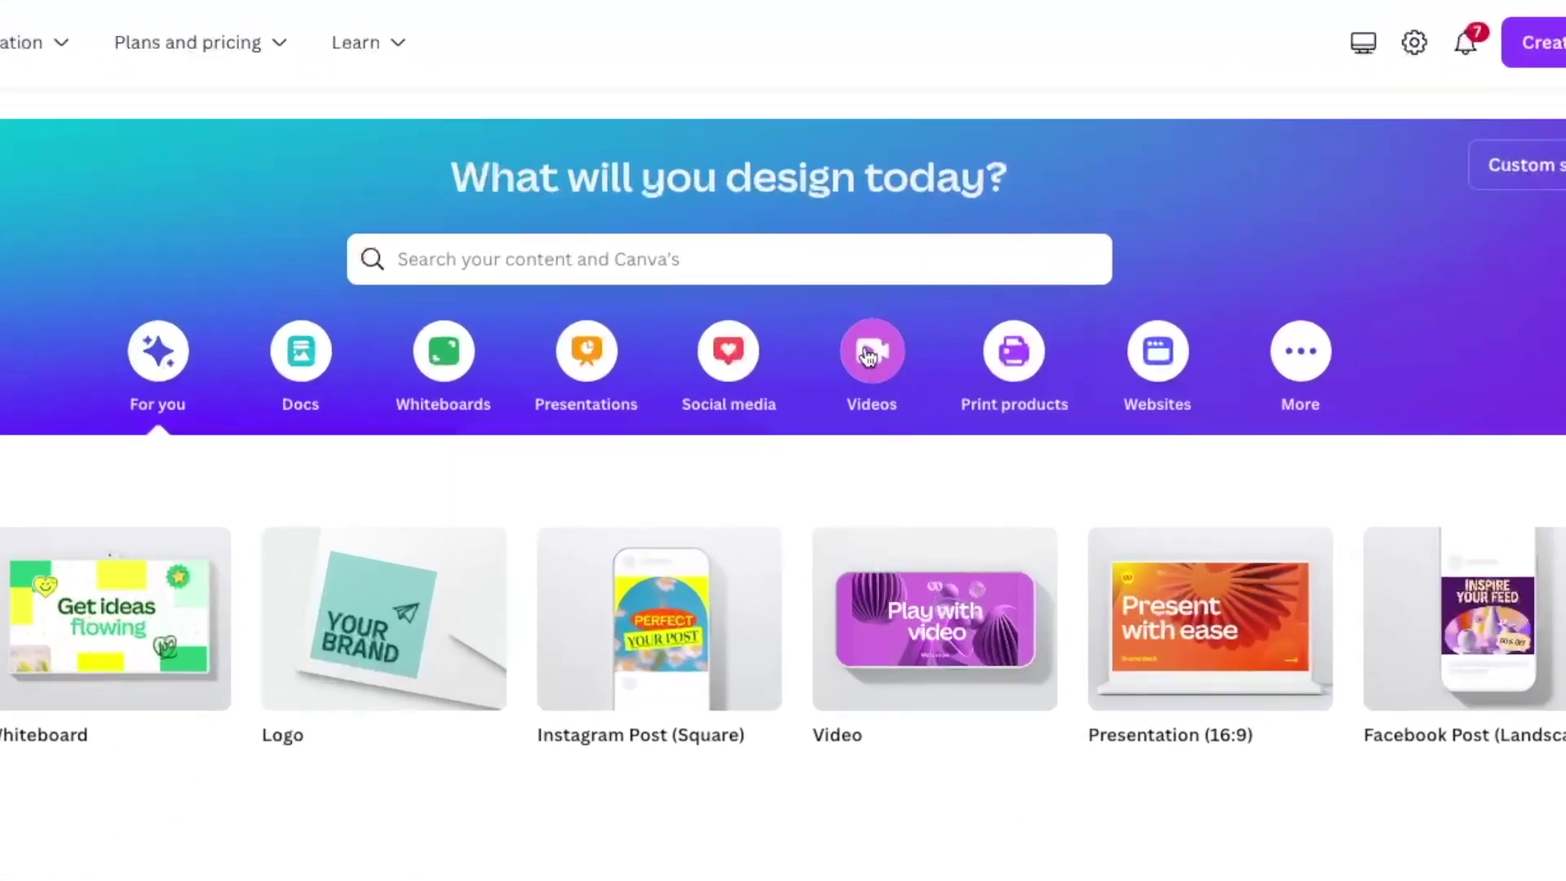
{"action": "left_click", "coordinate": [987, 317]}
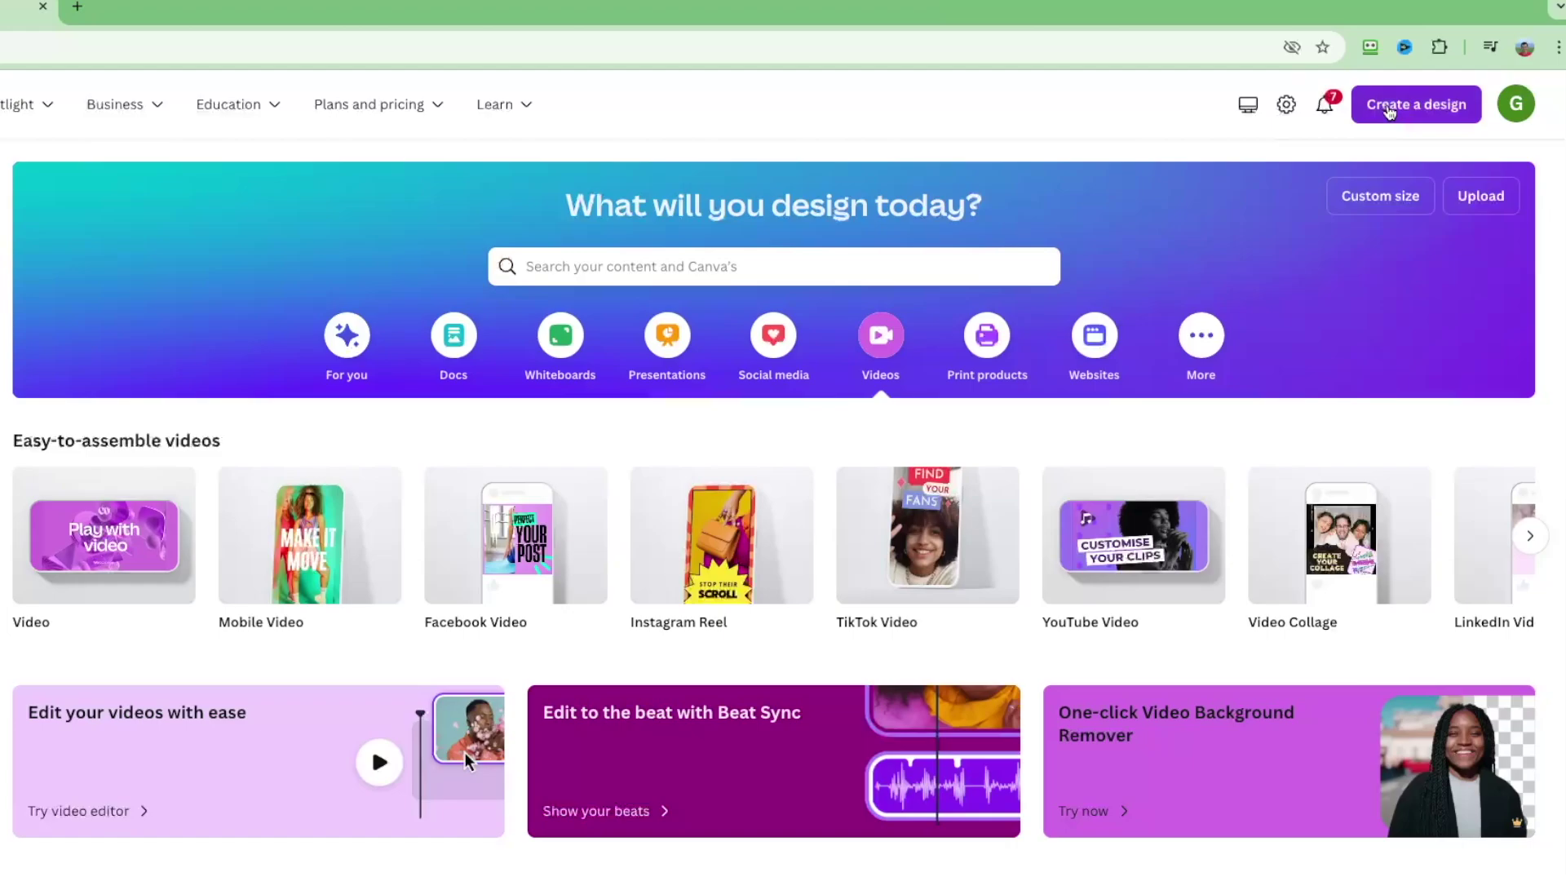
{"action": "left_click", "coordinate": [1390, 111]}
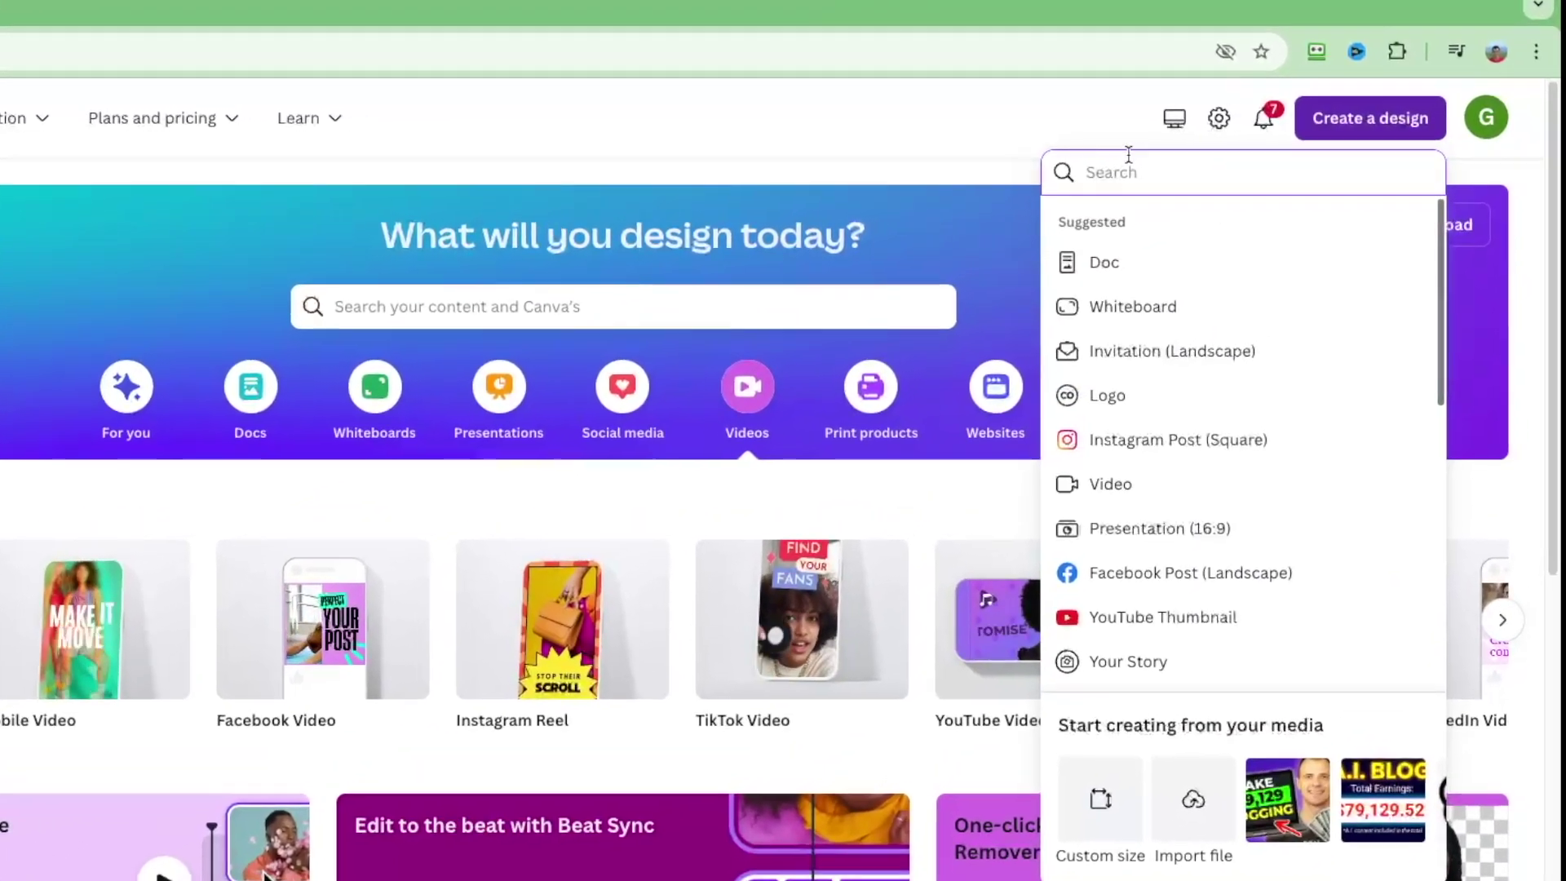
{"action": "type", "text": "youtube"}
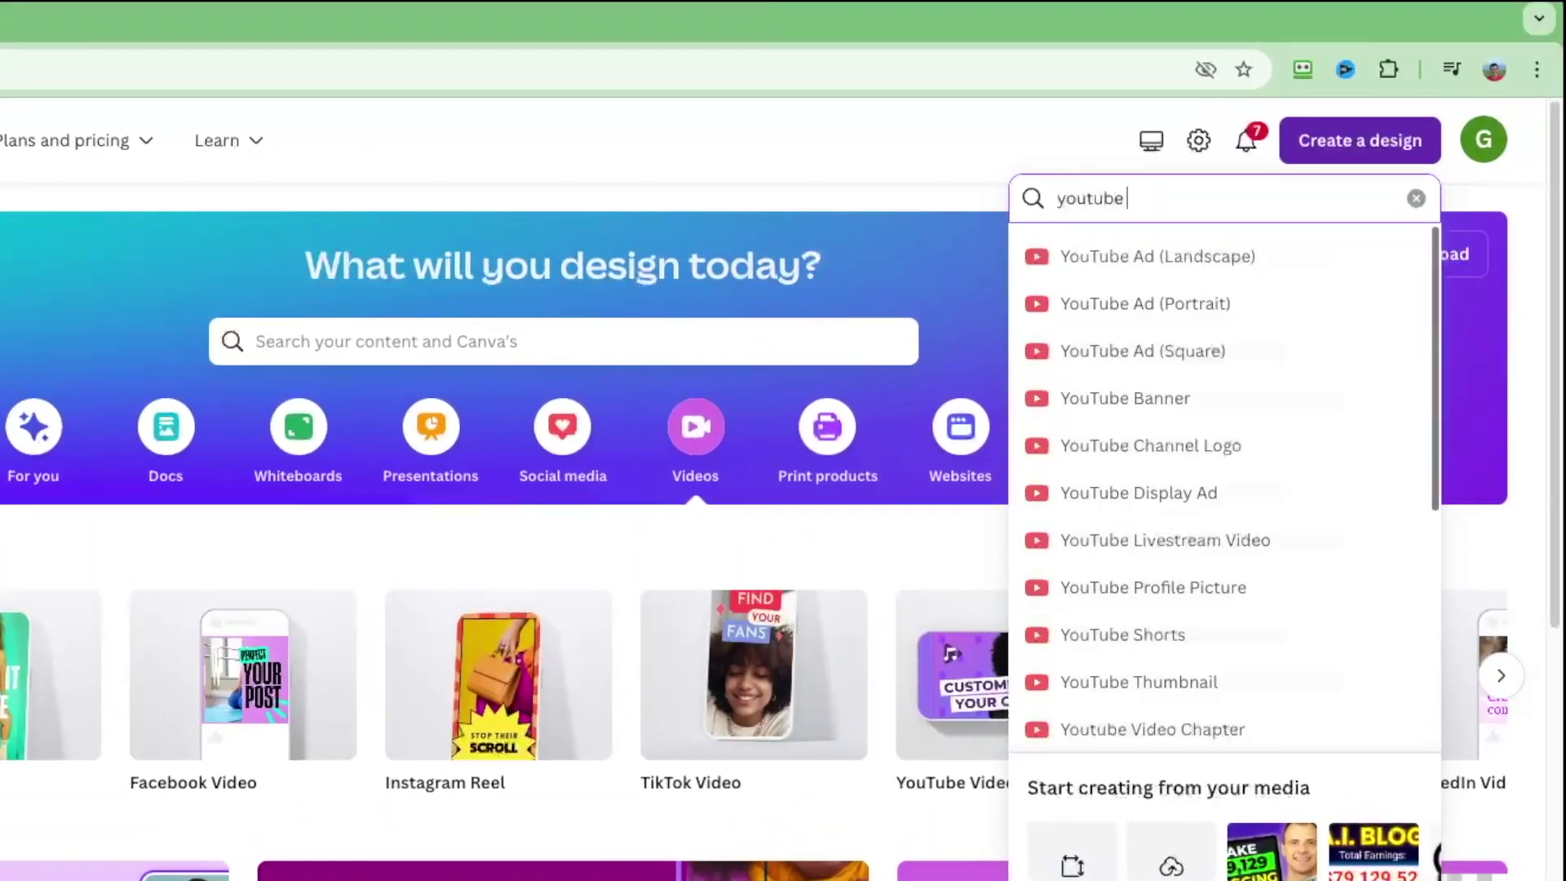
{"action": "type", "text": " vide"}
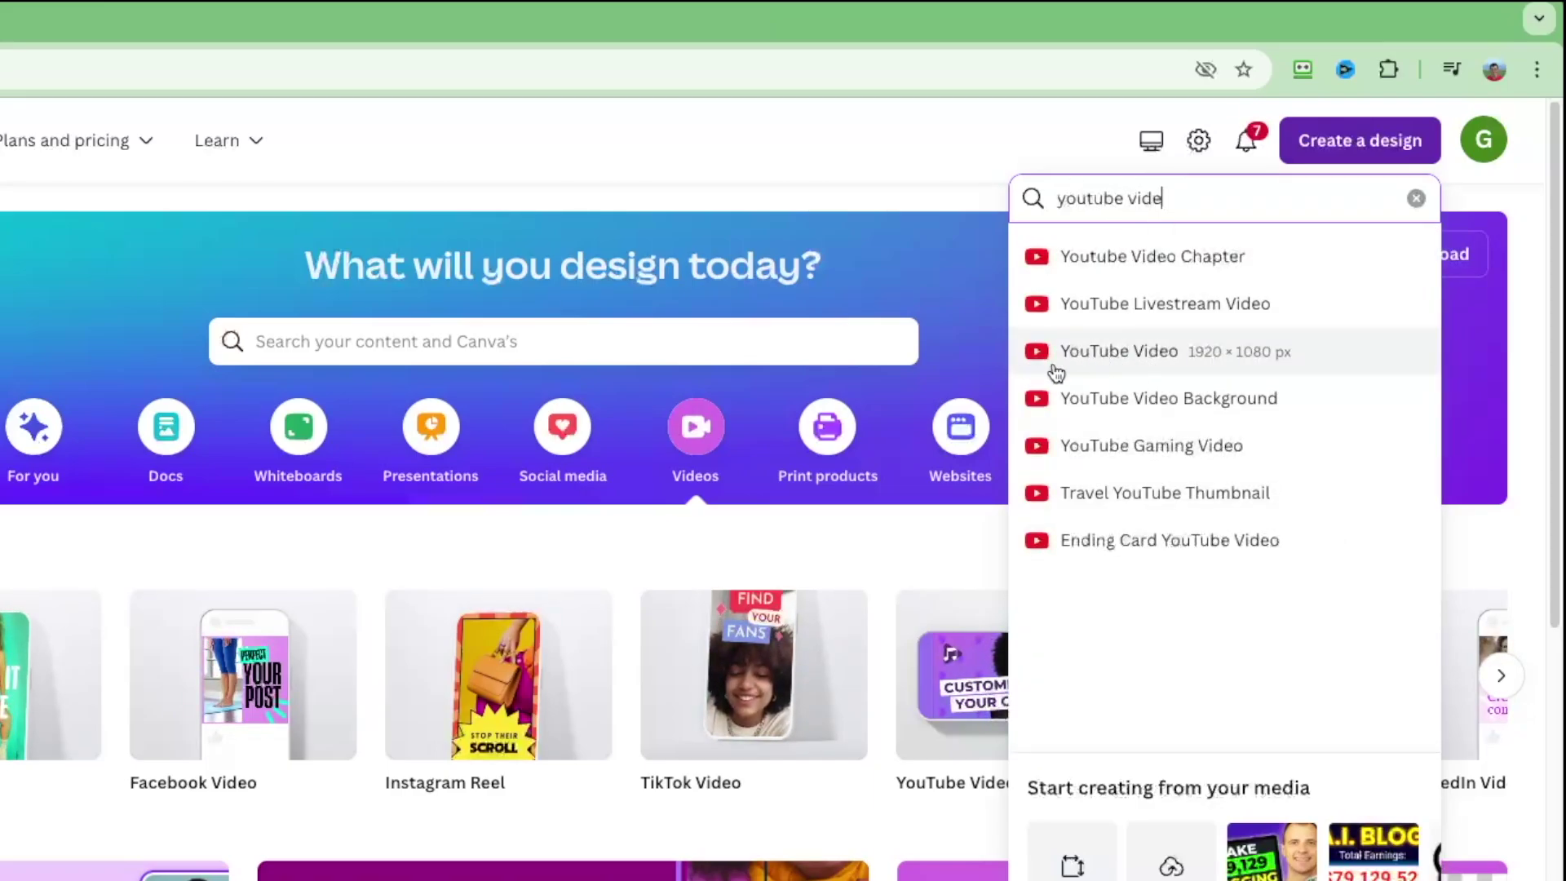
{"action": "left_click", "coordinate": [1197, 369]}
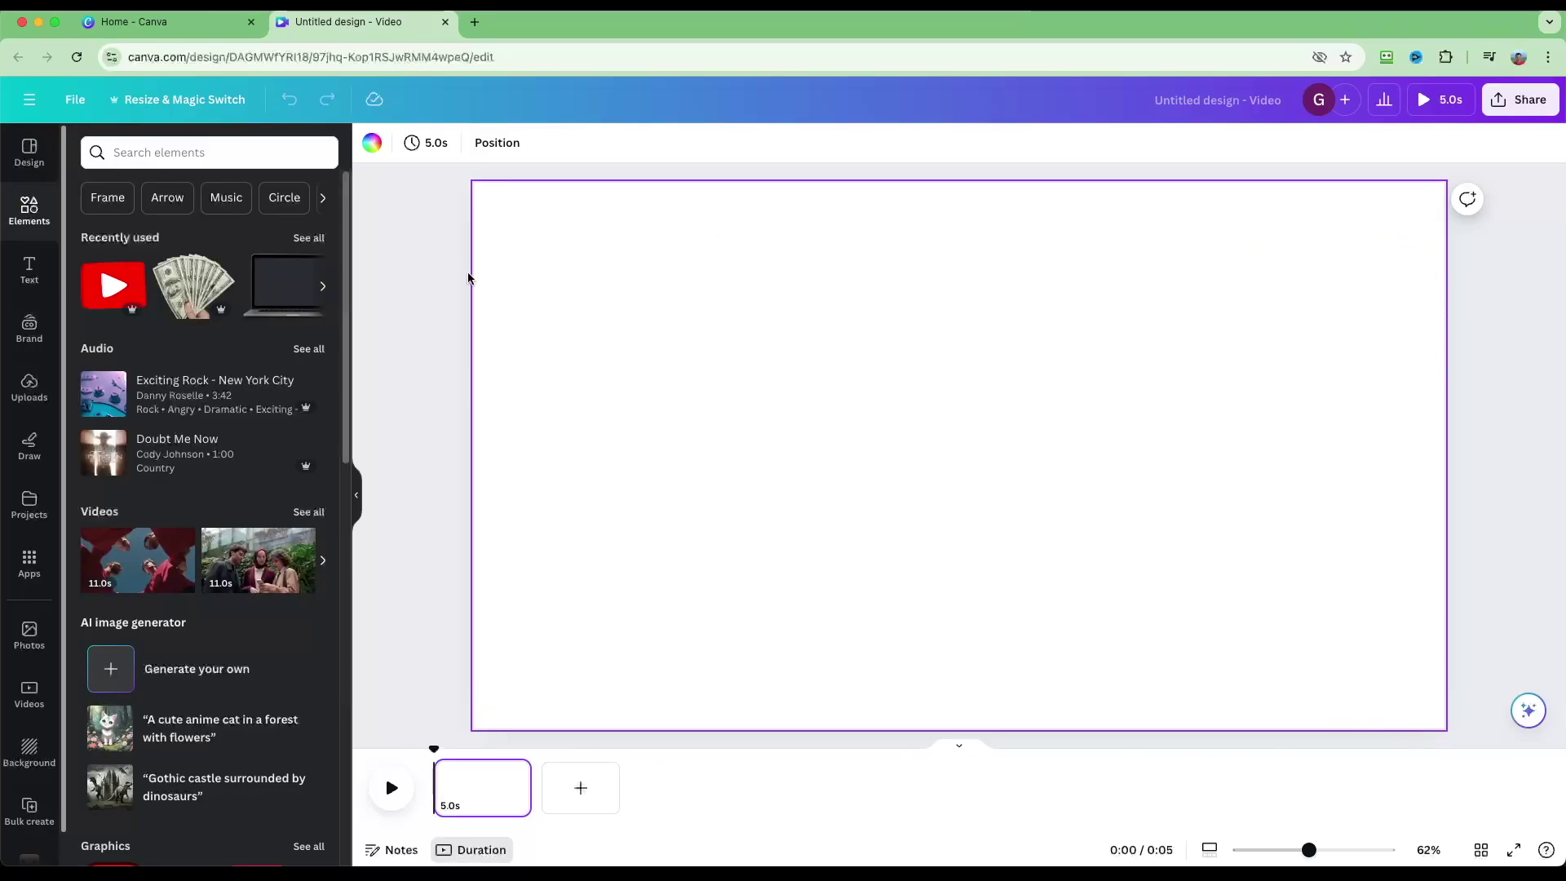
{"action": "key", "text": "super+w"}
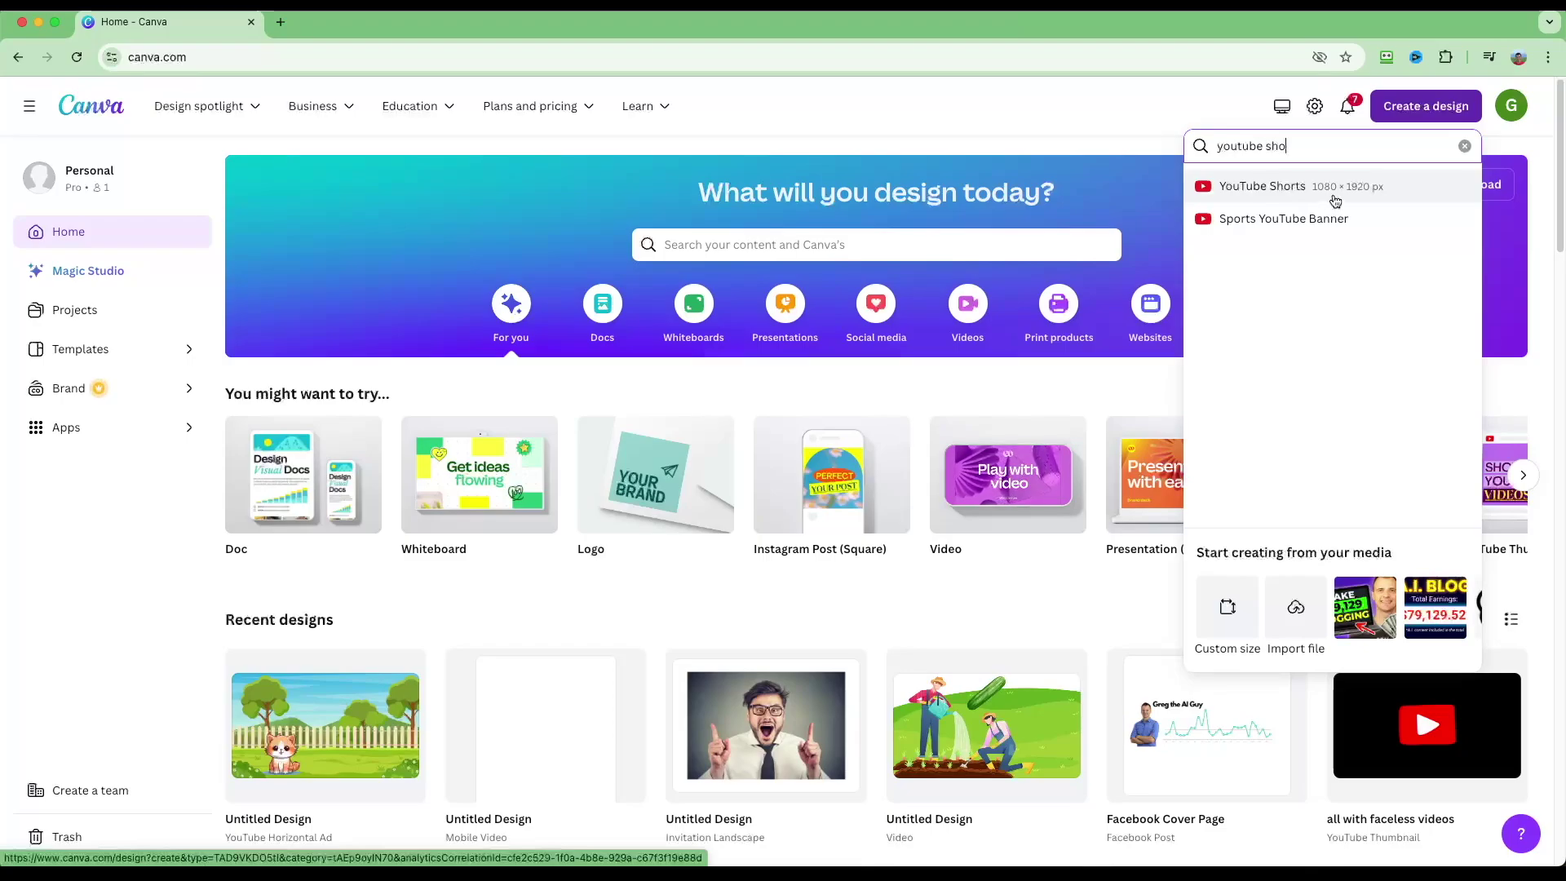
{"action": "left_click", "coordinate": [1214, 194]}
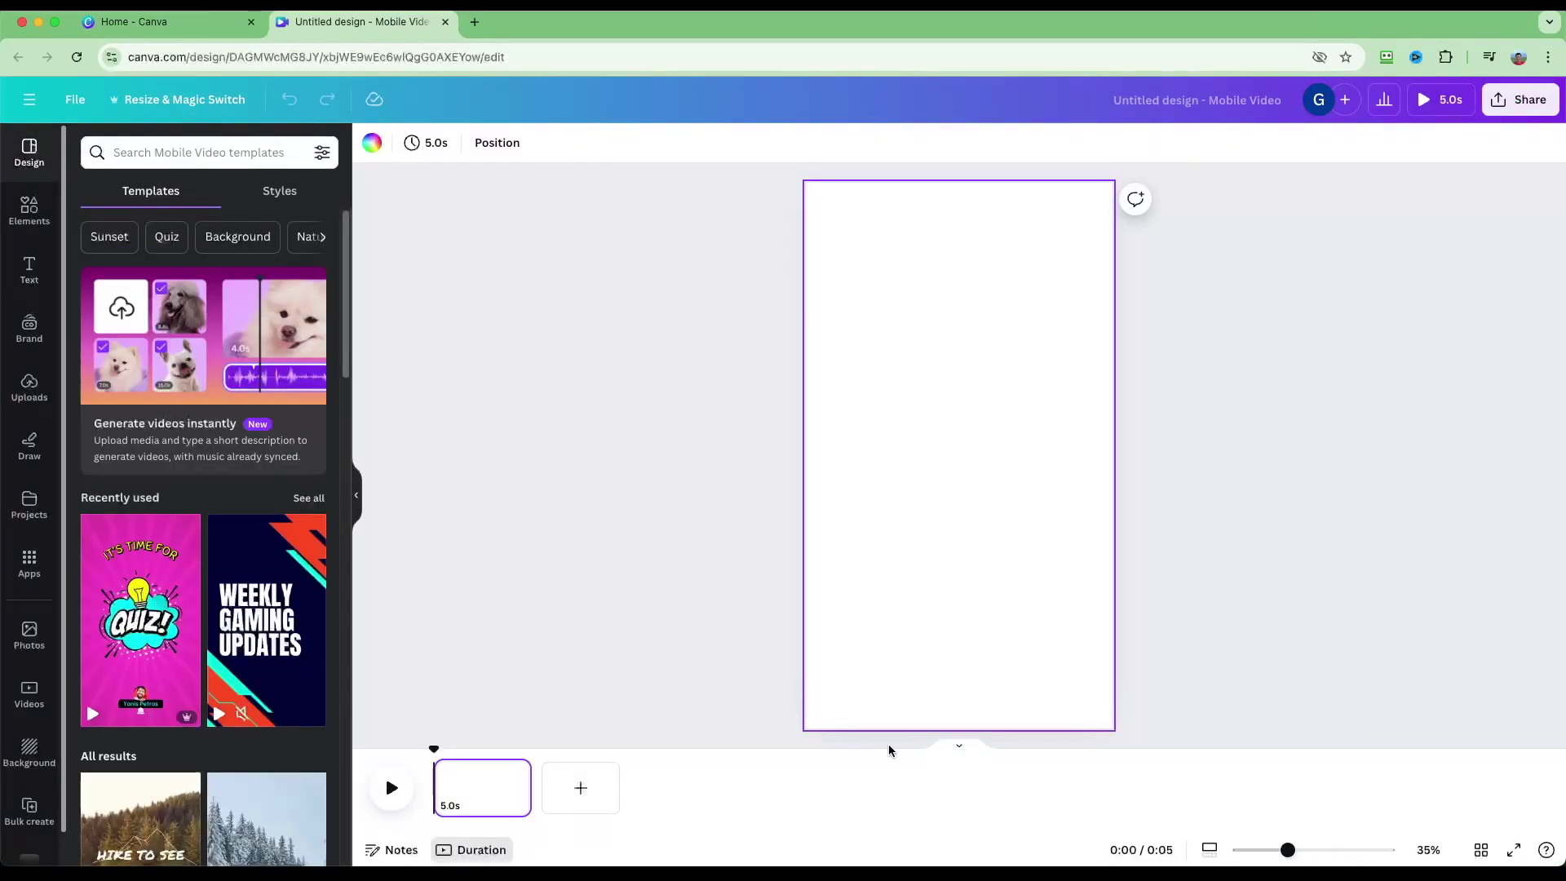
{"action": "key", "text": "super+w"}
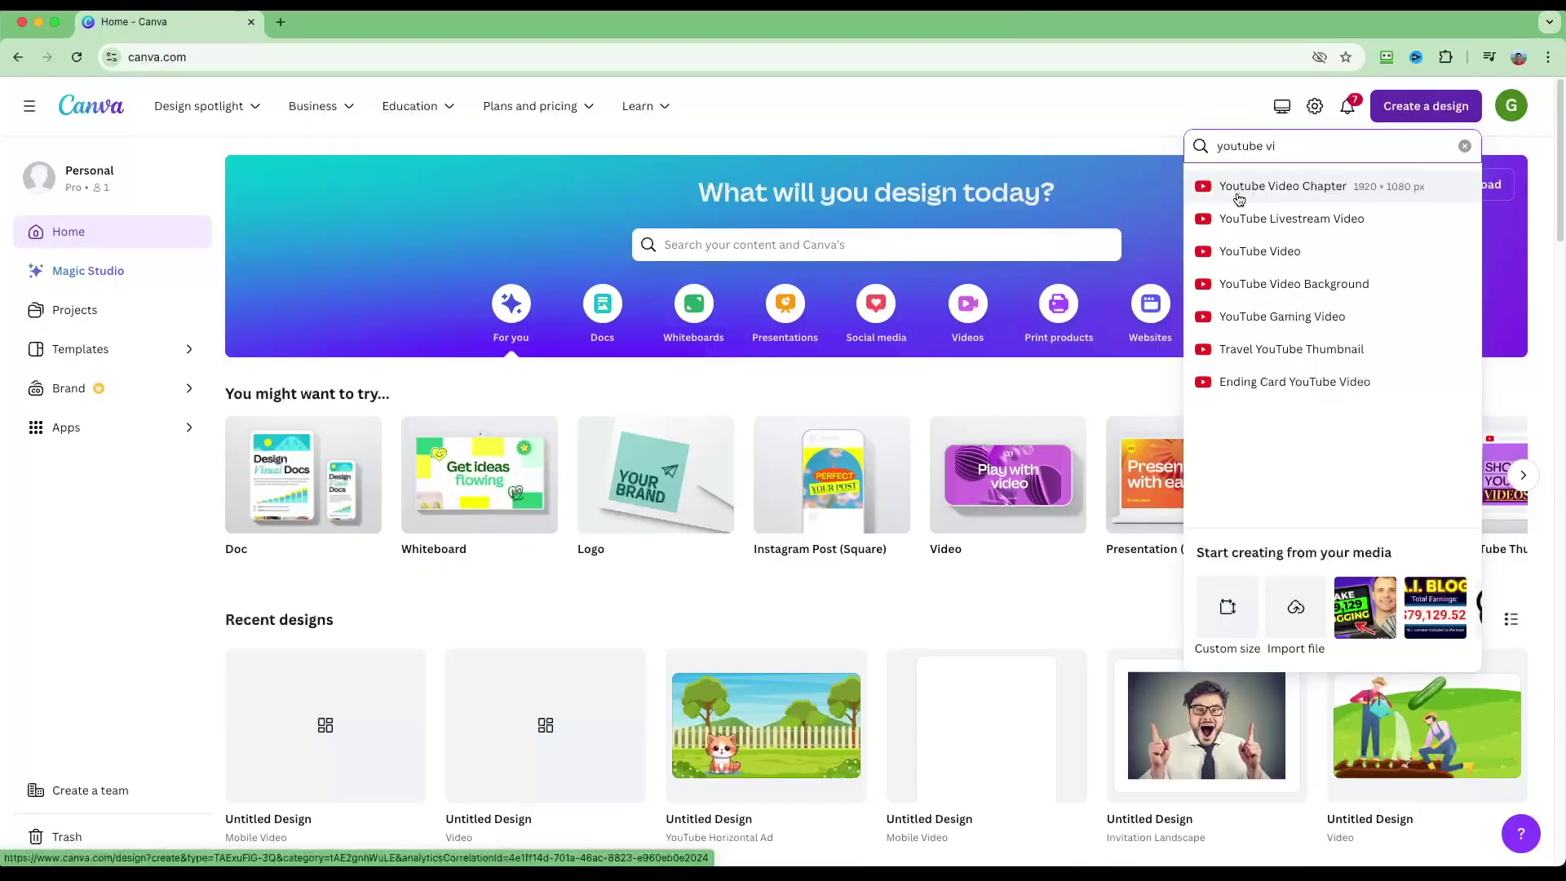
Create a blank Youtube Video Chapter design at 1920 × 1080 px and name it Bicycle Cities Video.
{"action": "left_click", "coordinate": [1250, 193]}
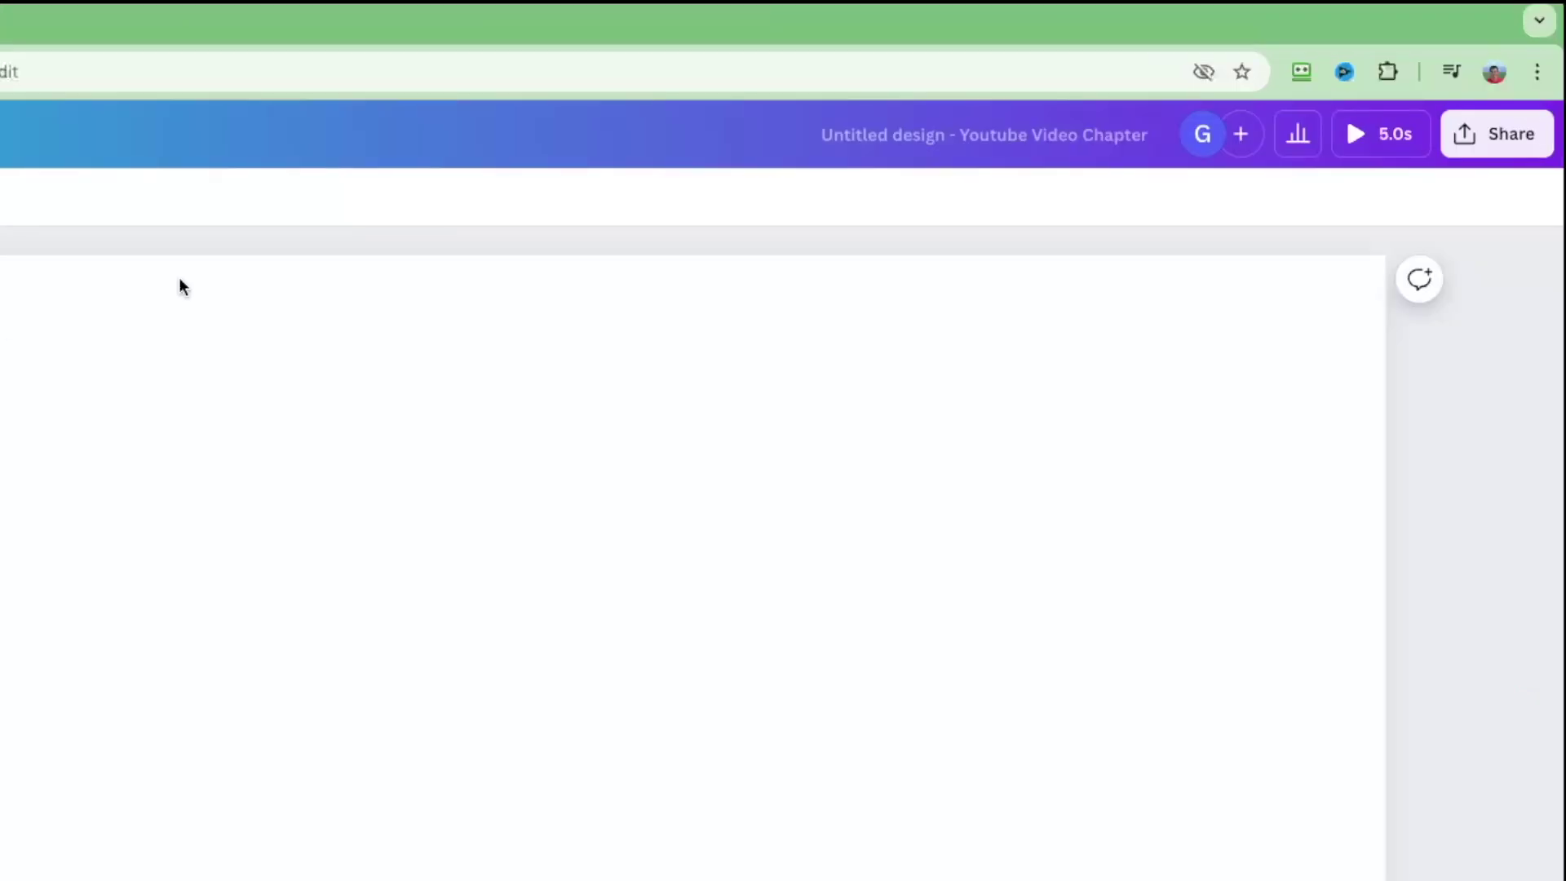
{"action": "left_click", "coordinate": [896, 139]}
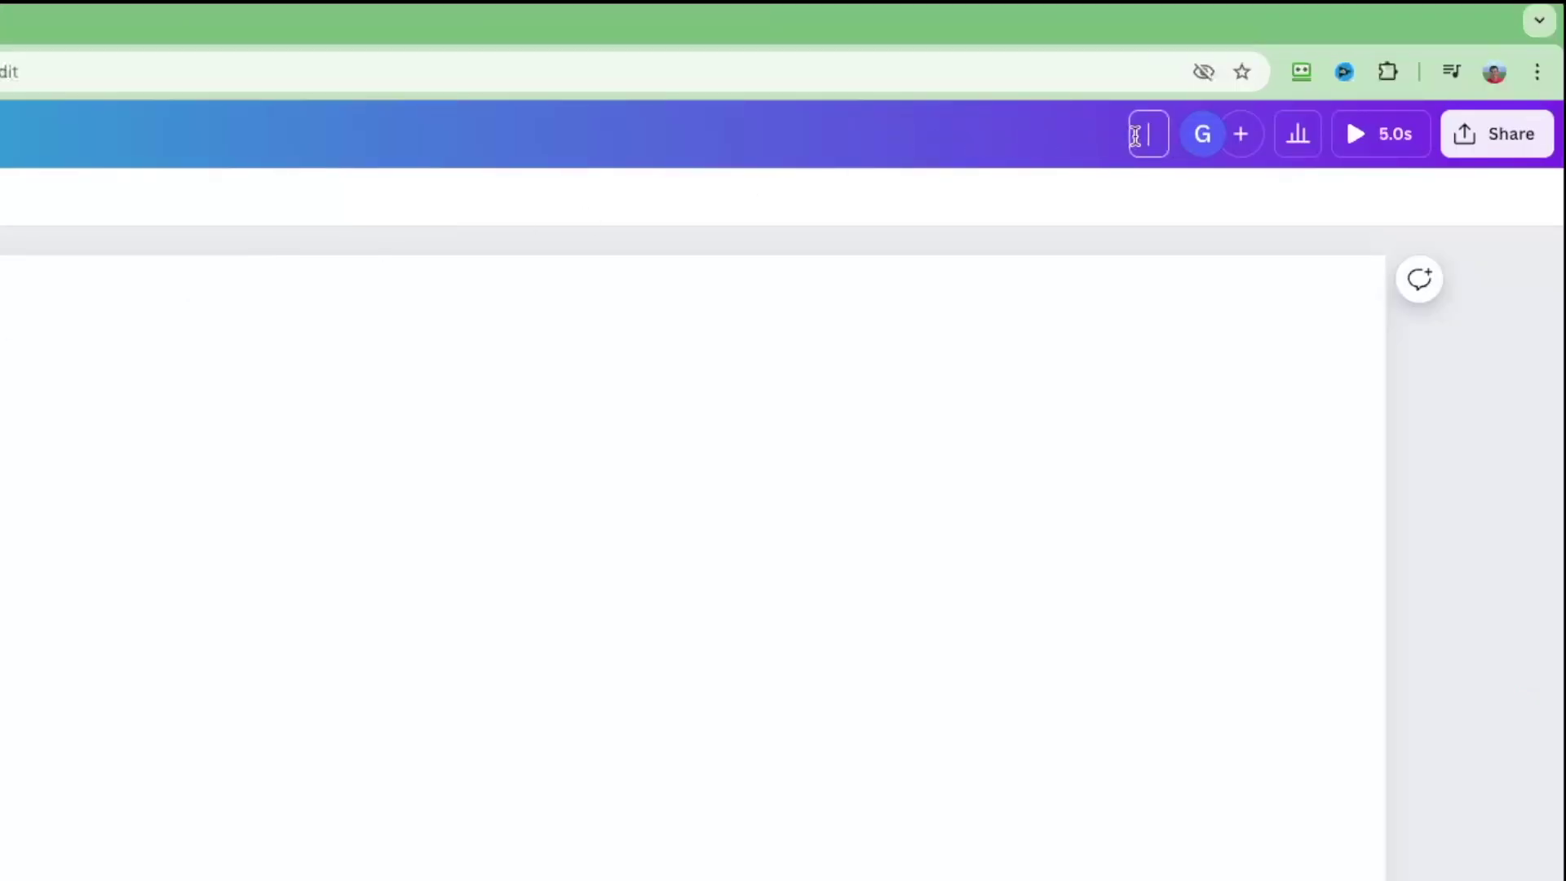
{"action": "type", "text": "Bicycle Cities Vid"}
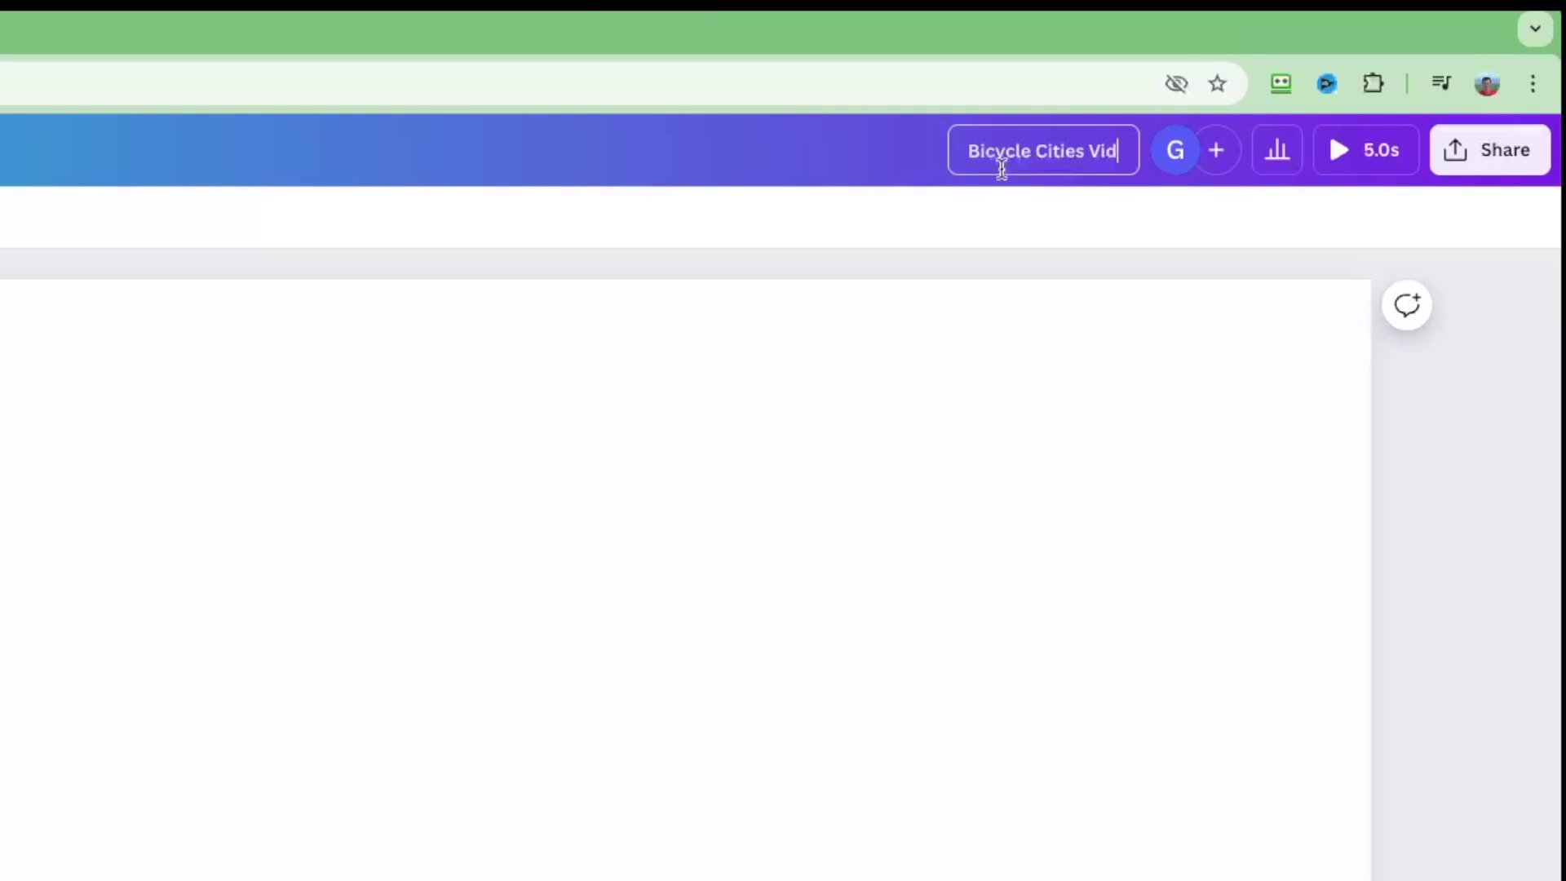
{"action": "type", "text": "eo"}
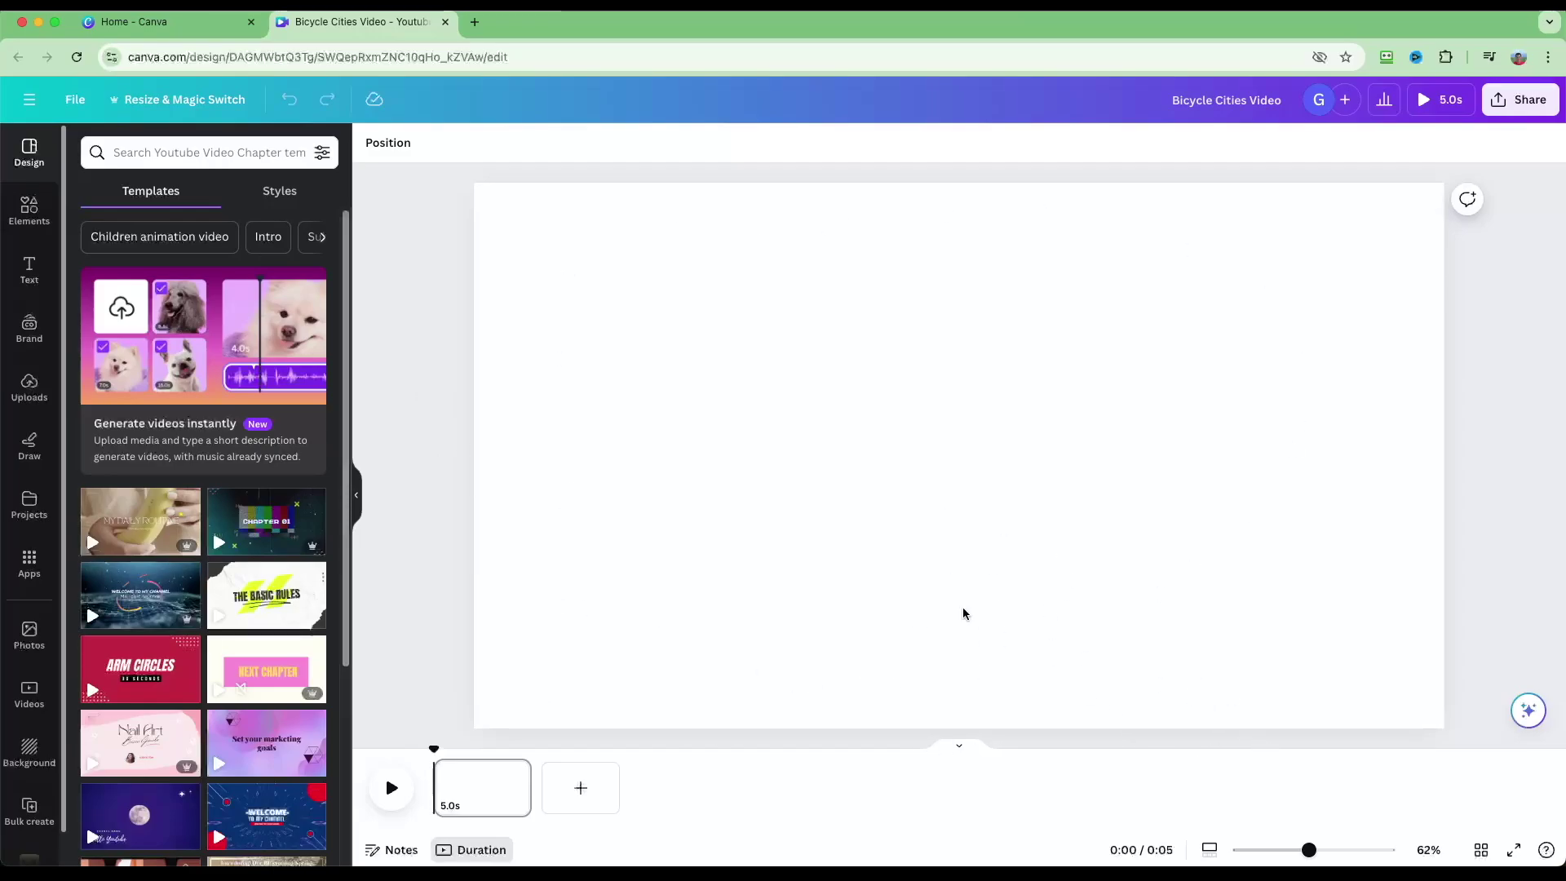
Preview the blank video design in full screen and return to the editor.
{"action": "left_click_drag", "start_coordinate": [1308, 850], "coordinate": [1281, 850]}
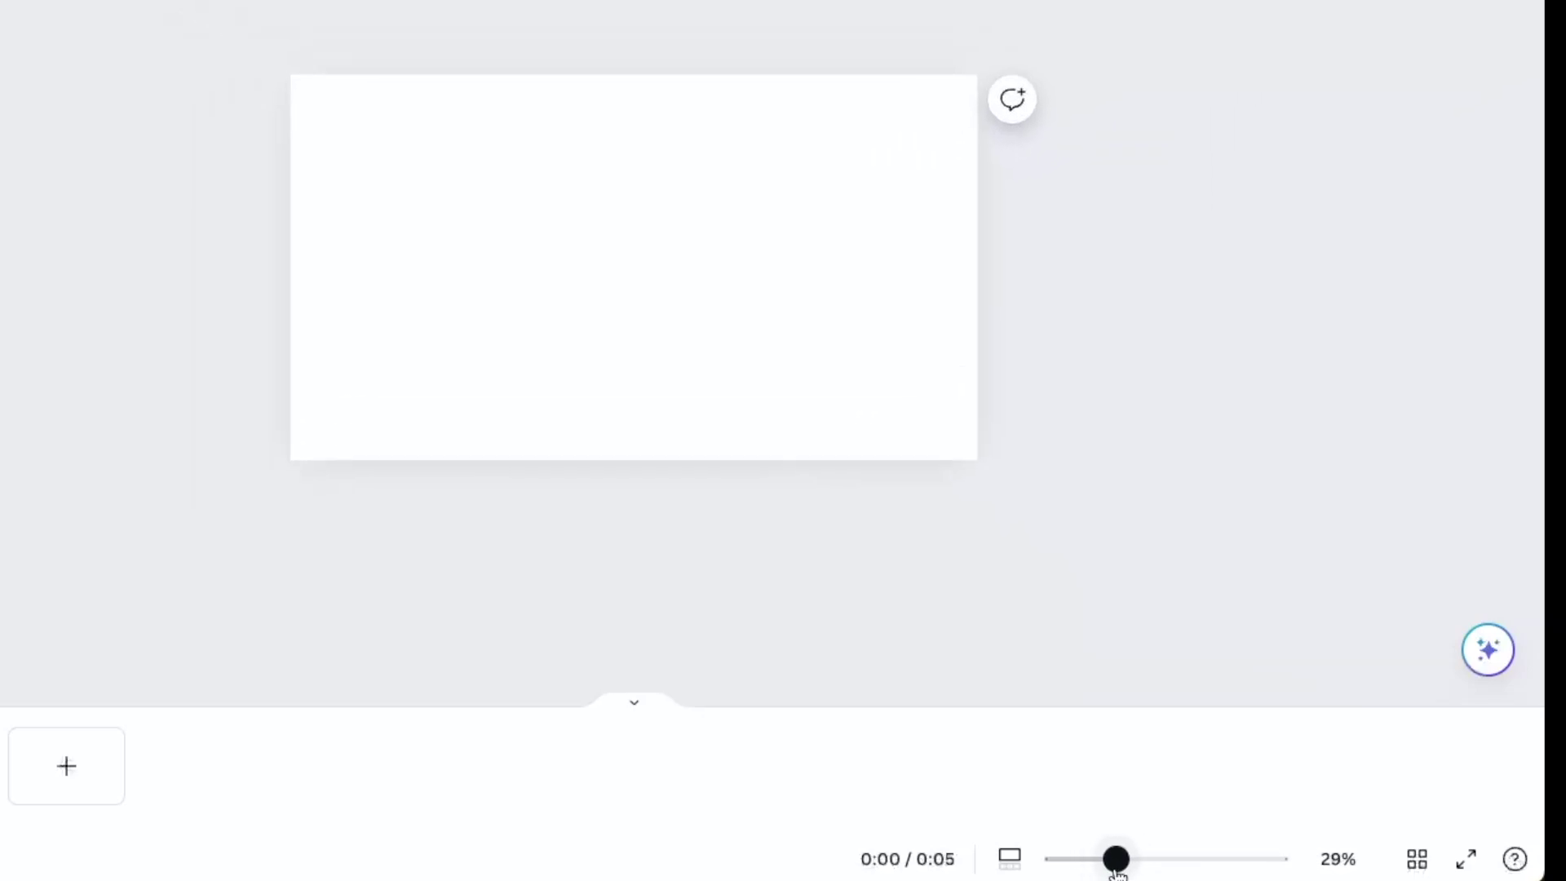
{"action": "left_click_drag", "start_coordinate": [1116, 861], "coordinate": [1157, 860]}
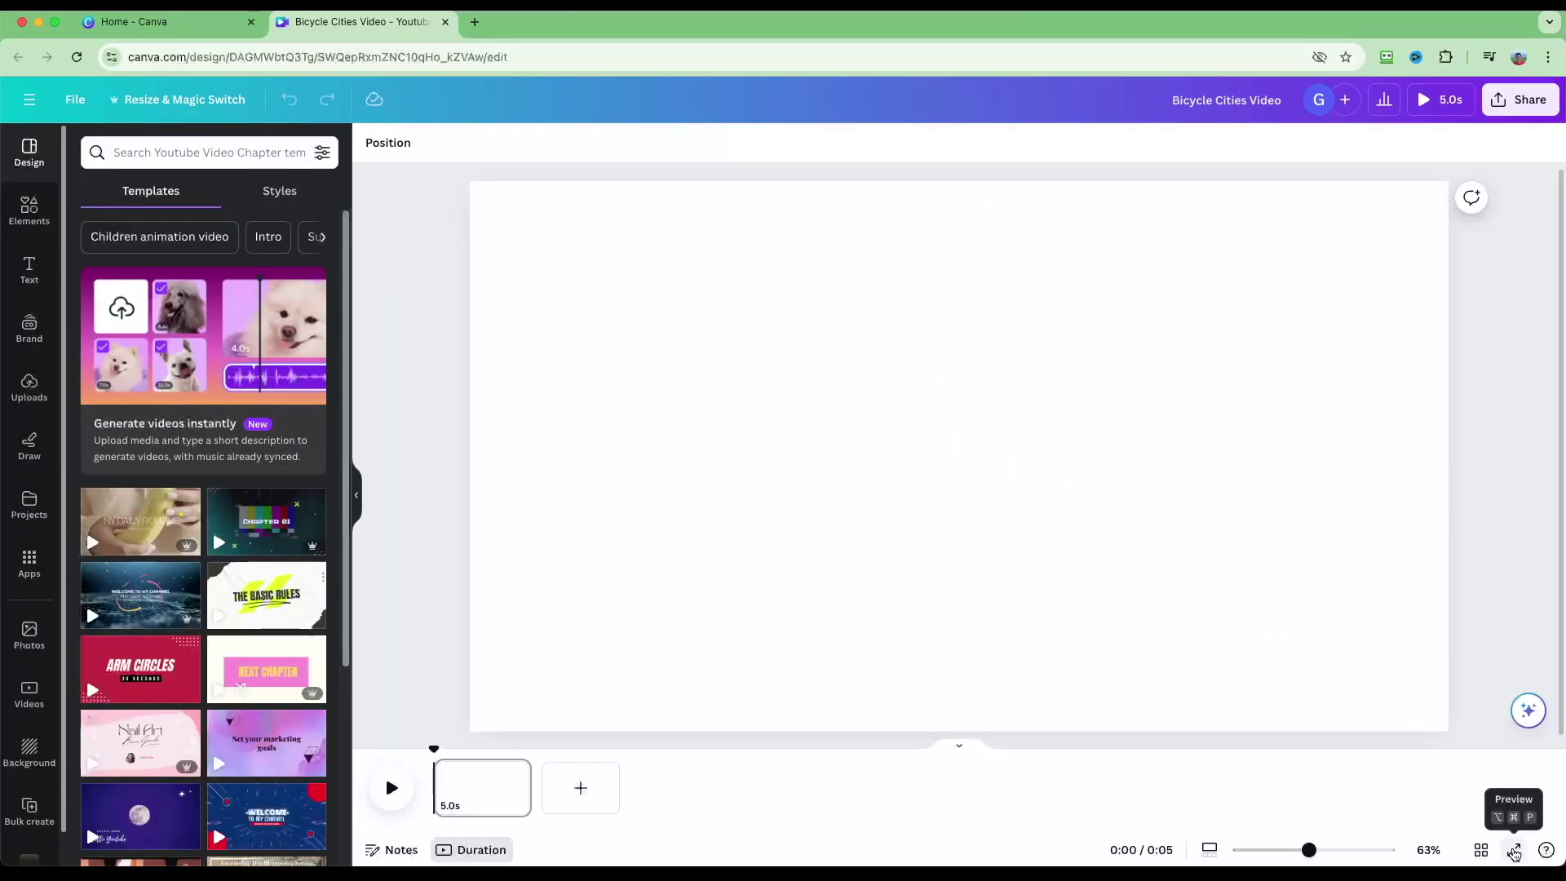
{"action": "left_click", "coordinate": [1514, 854]}
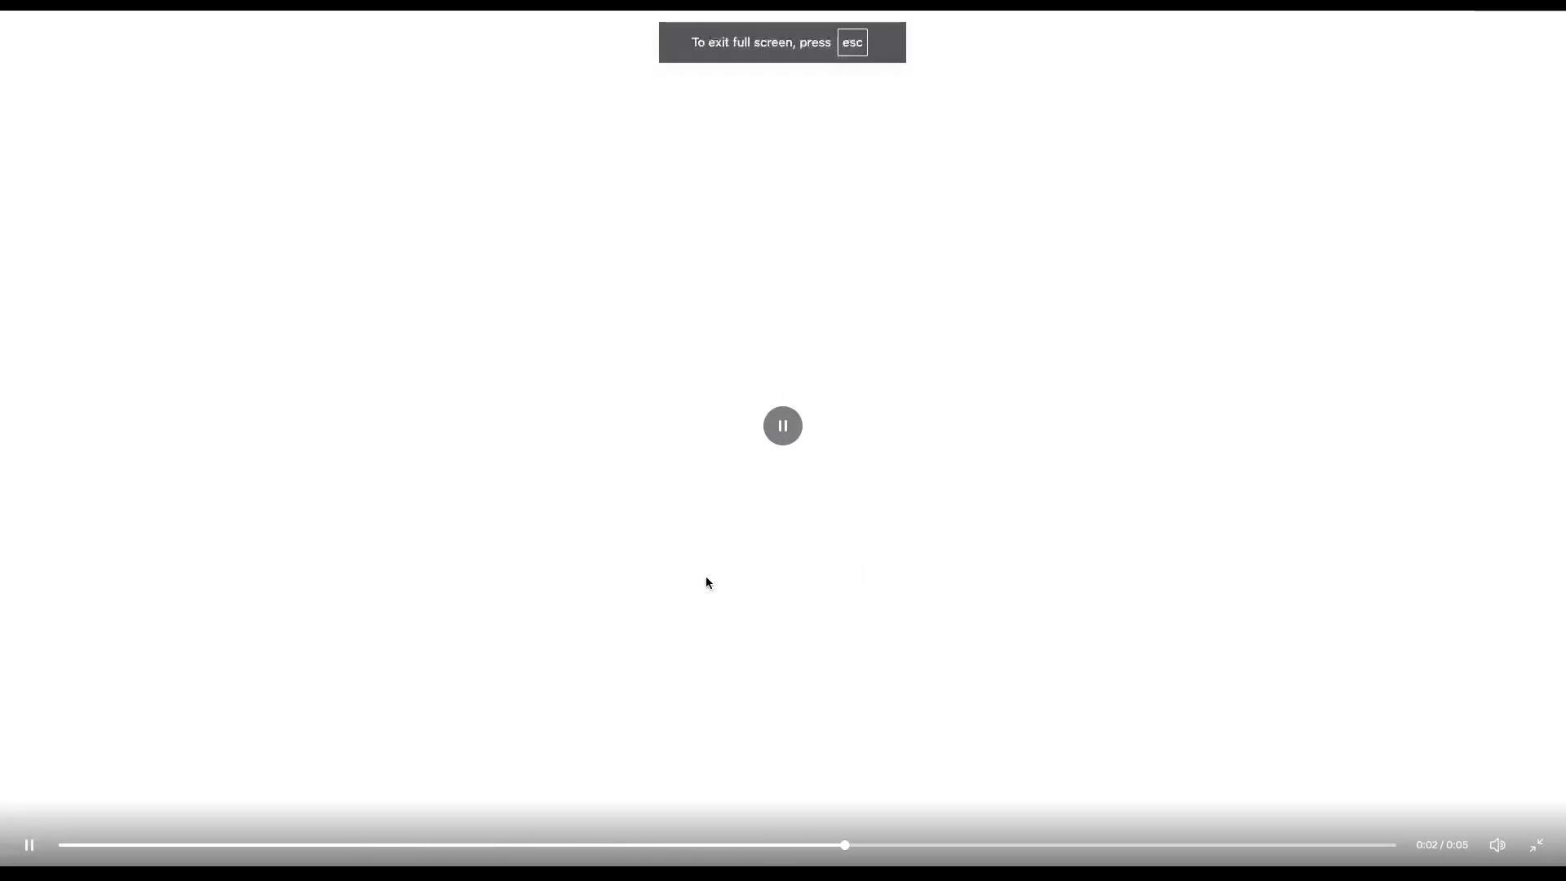
{"action": "key", "text": "Escape"}
{"action": "key", "text": "Escape"}
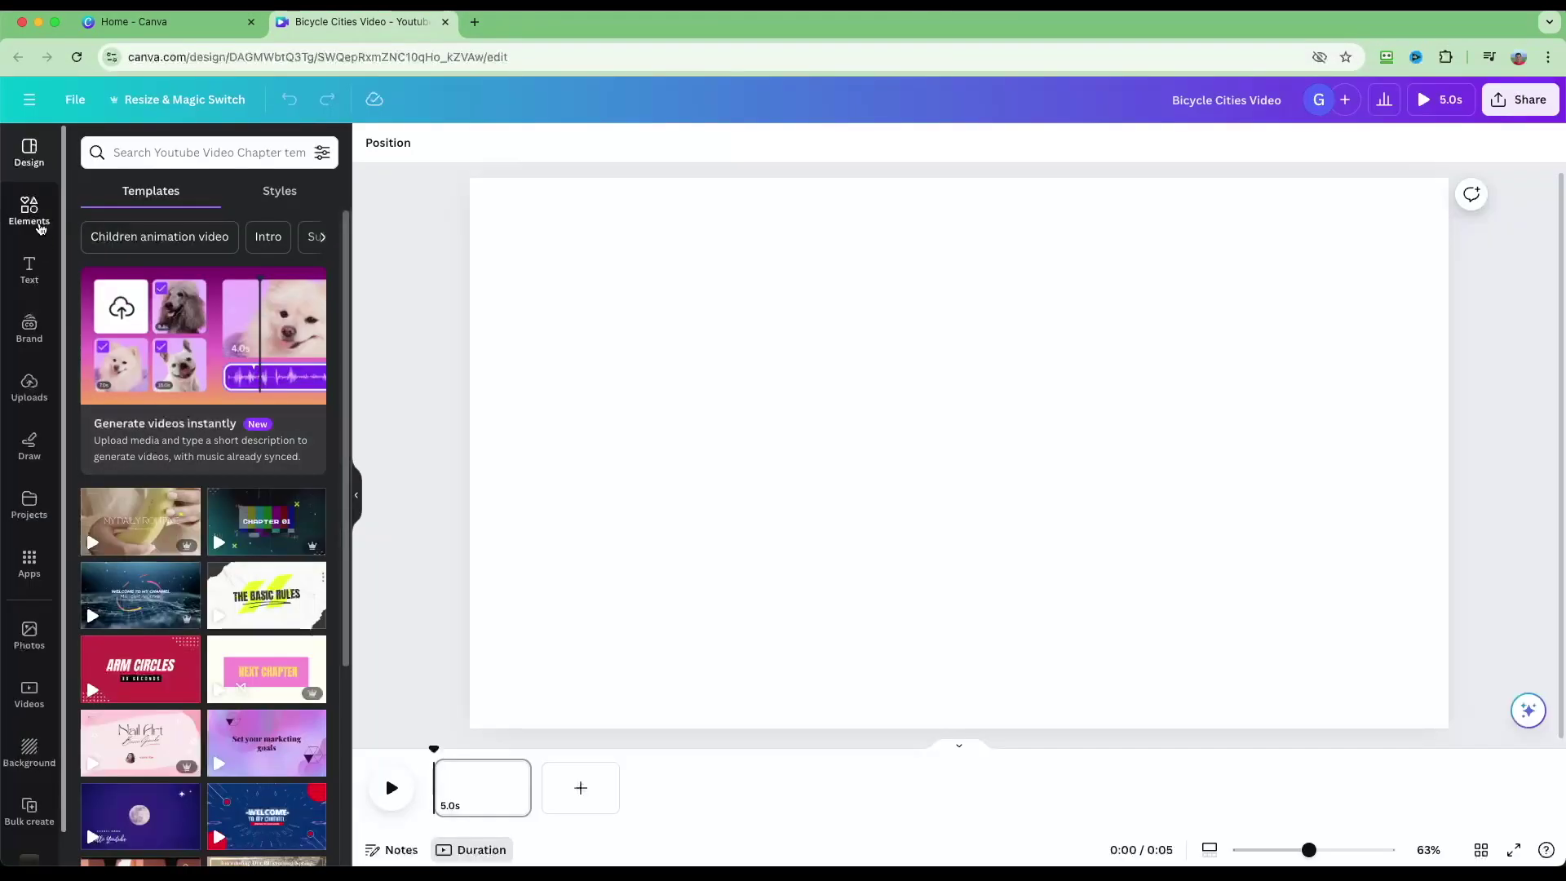
Look through the elements, text options, brand kit and uploaded media available for the design.
{"action": "left_click", "coordinate": [37, 223]}
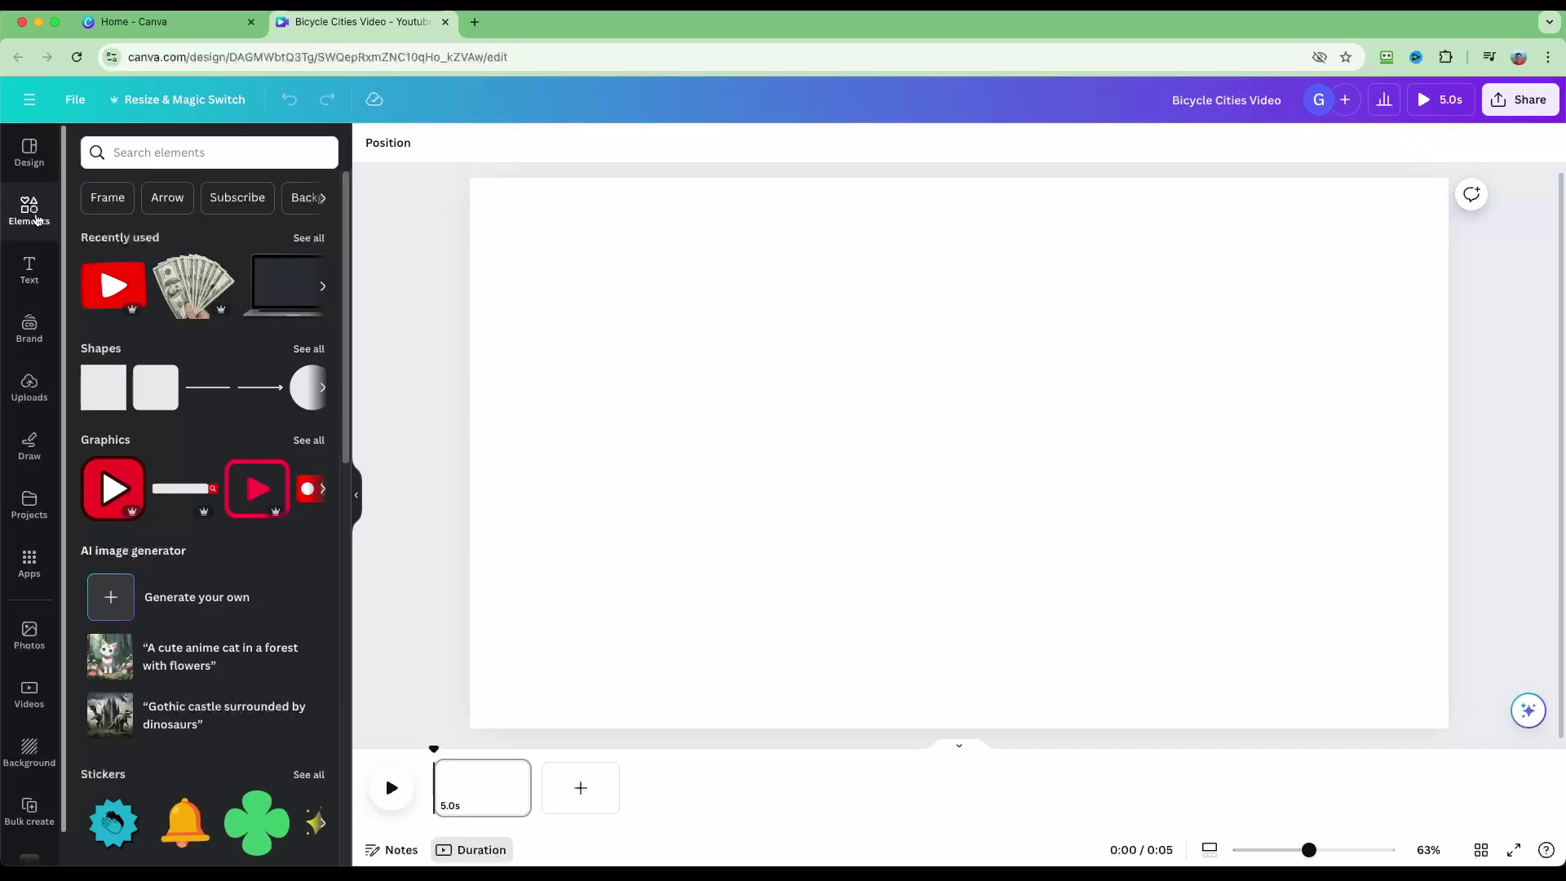
{"action": "left_click", "coordinate": [29, 269]}
{"action": "left_click", "coordinate": [29, 328]}
{"action": "left_click", "coordinate": [34, 394]}
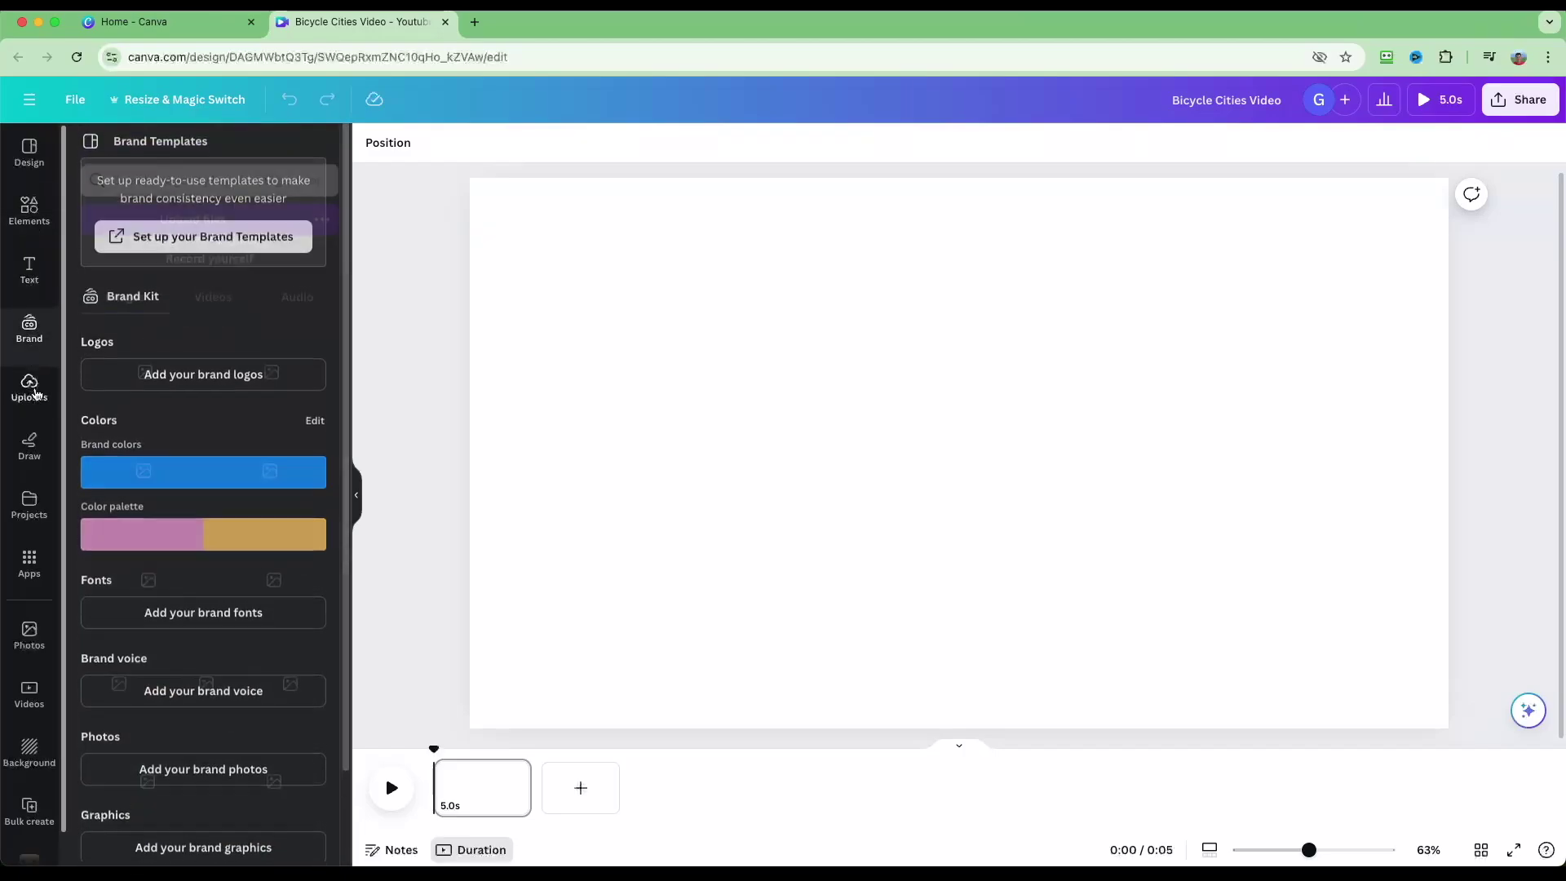
{"action": "left_click", "coordinate": [31, 213]}
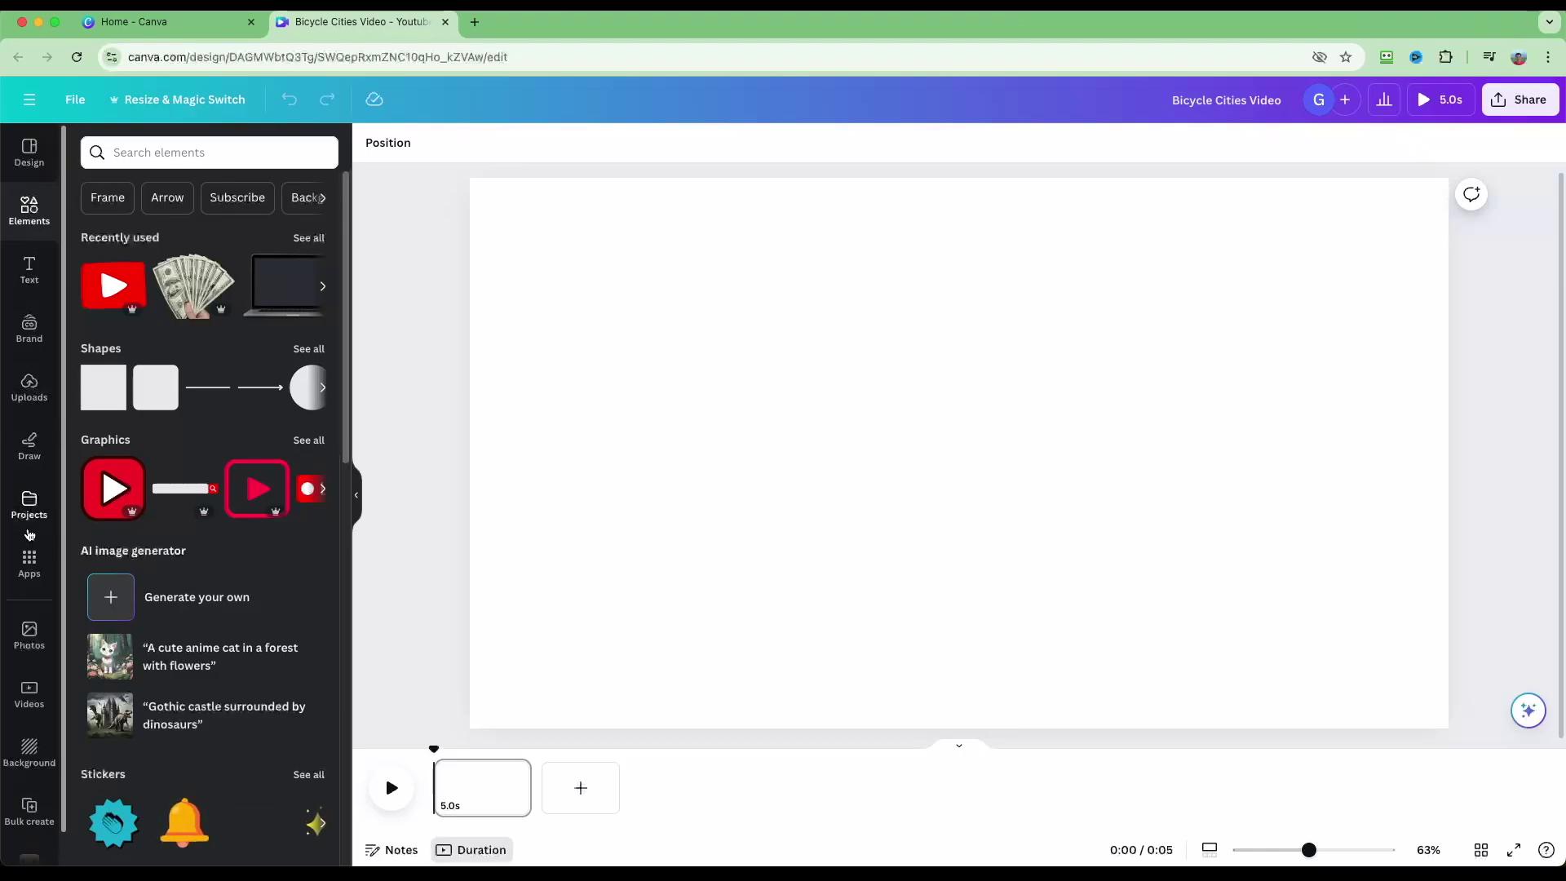
Search the stock video library for amsterdam.
{"action": "scroll", "coordinate": [29, 555], "scroll_direction": "down", "scroll_amount": 1}
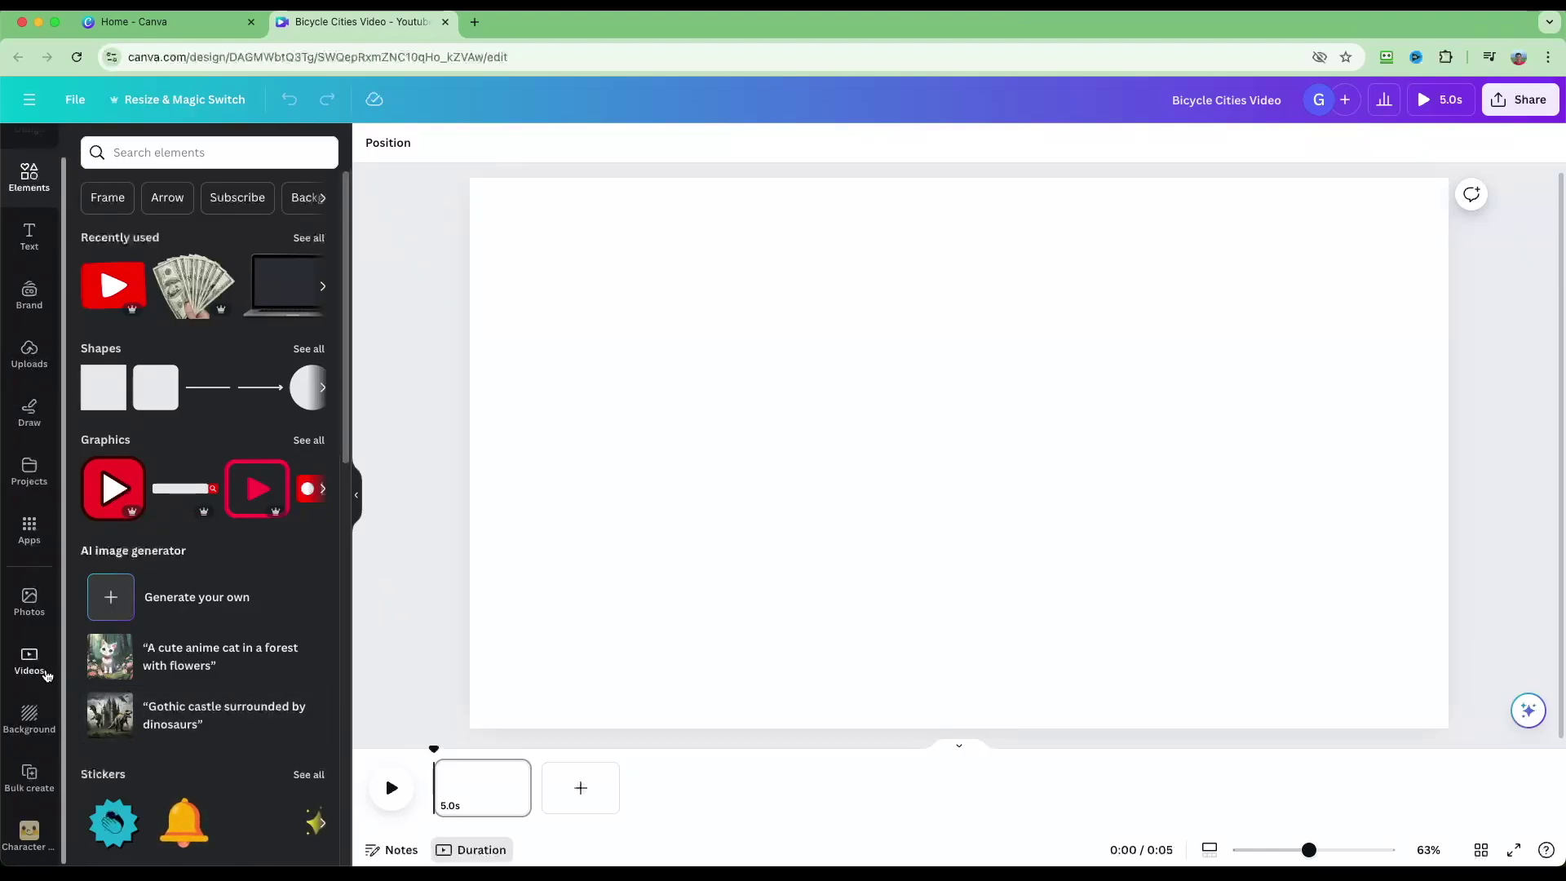
{"action": "left_click", "coordinate": [40, 676]}
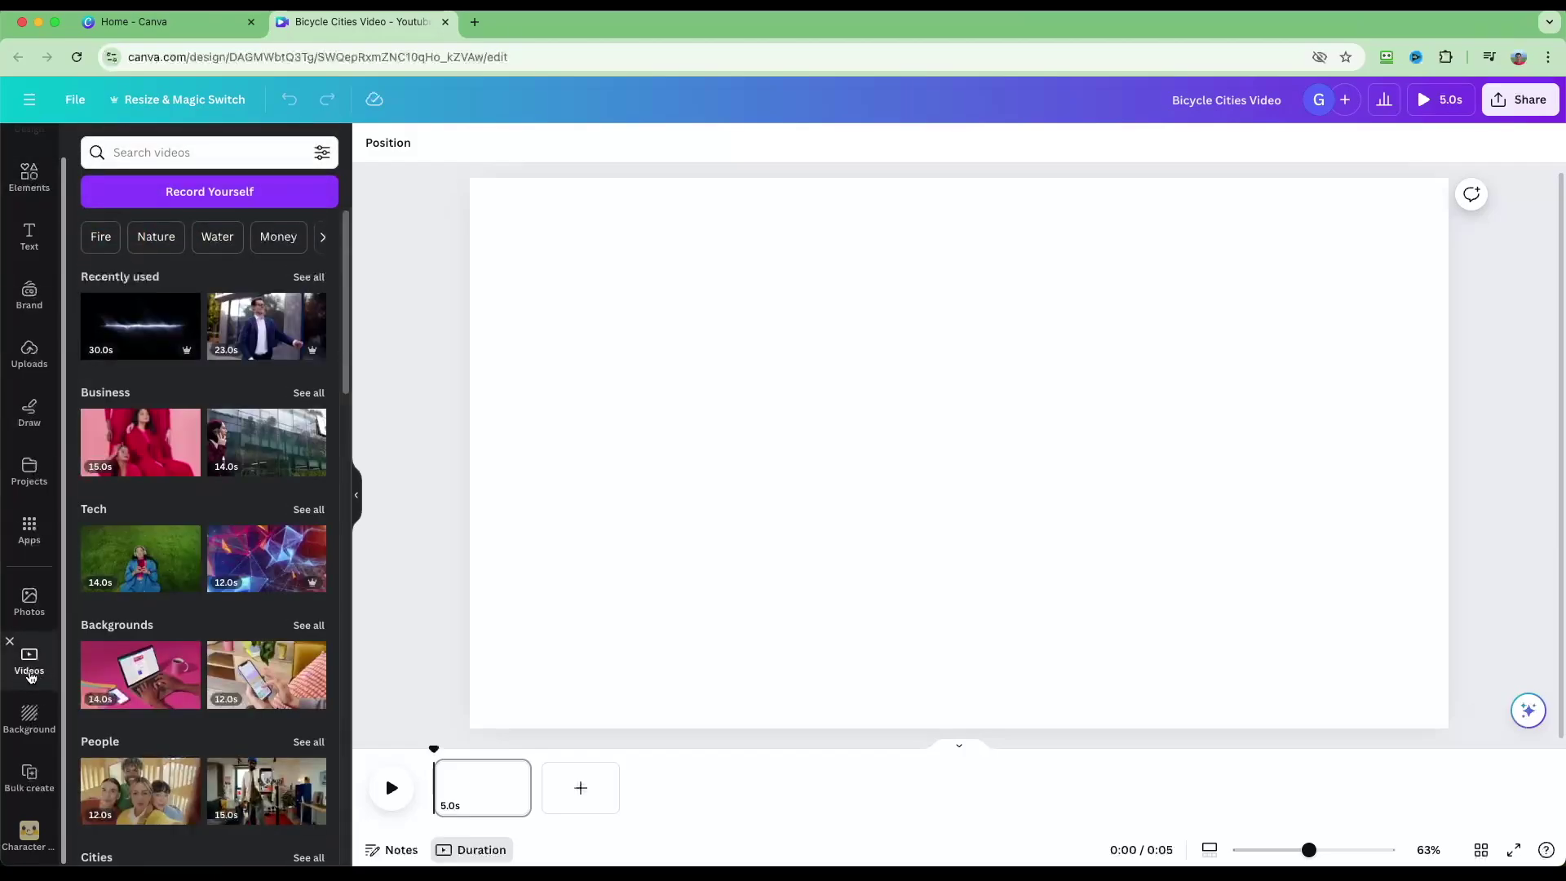
{"action": "left_click", "coordinate": [185, 149]}
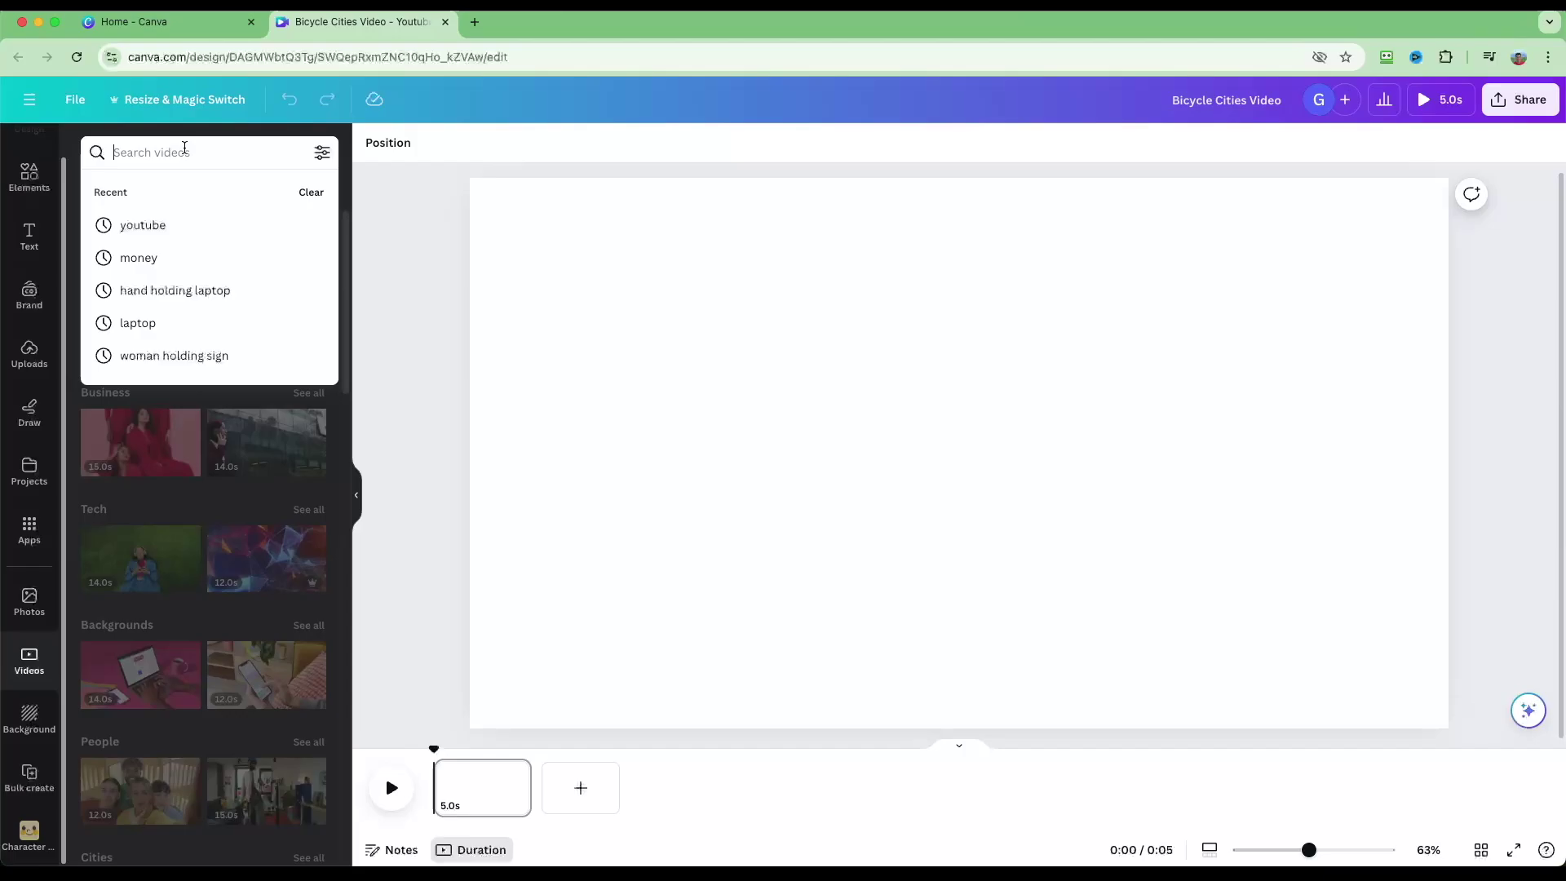
{"action": "type", "text": "amsterdam"}
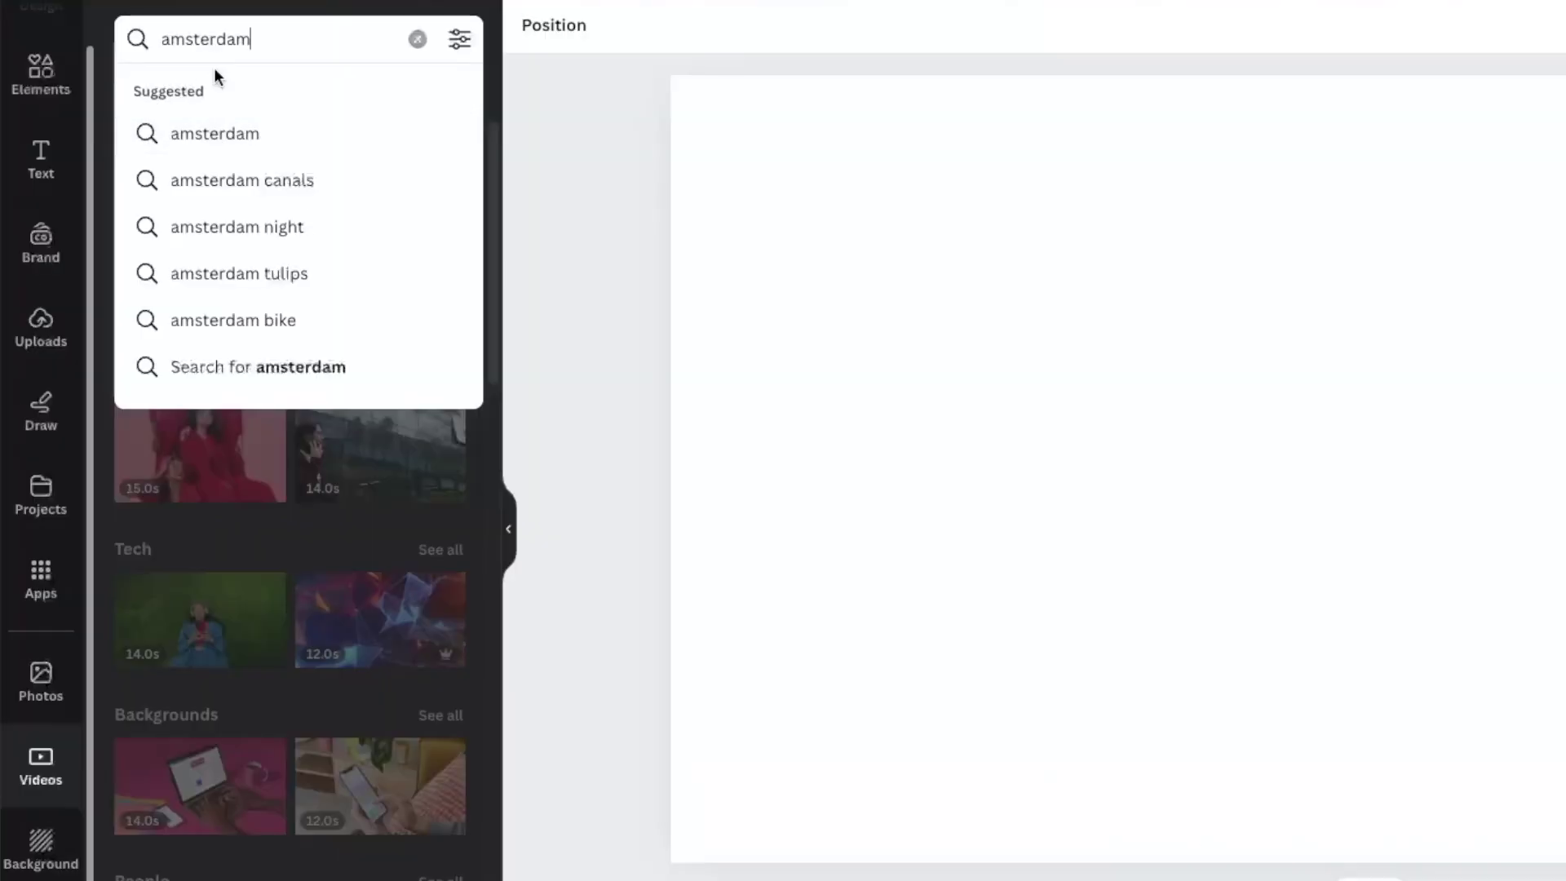
{"action": "left_click", "coordinate": [194, 145]}
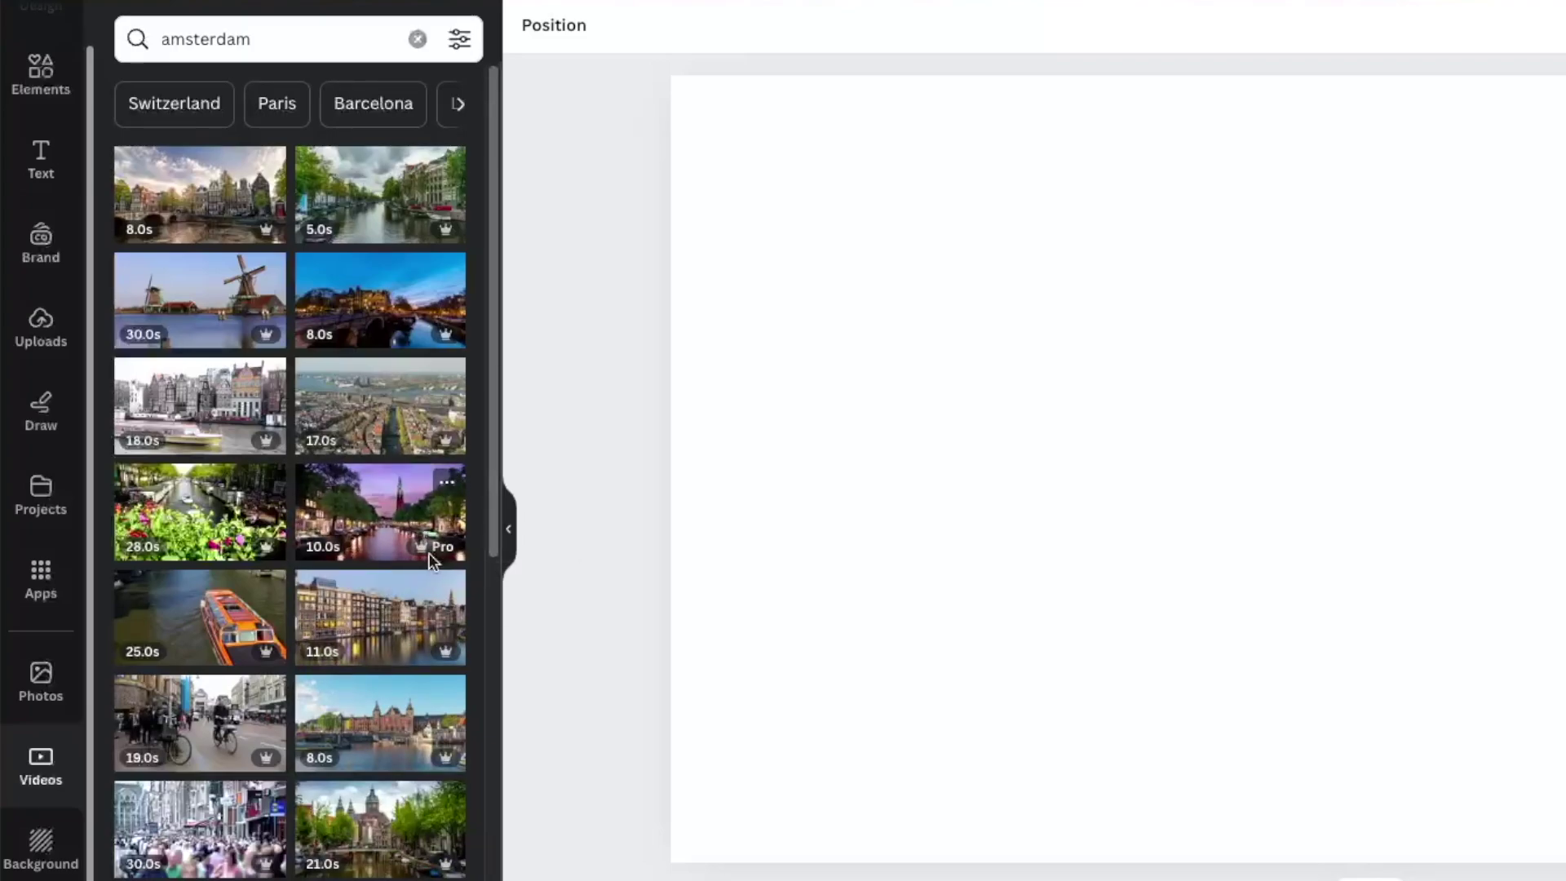
Filter the amsterdam video results to free clips only.
{"action": "mouse_move", "coordinate": [429, 552]}
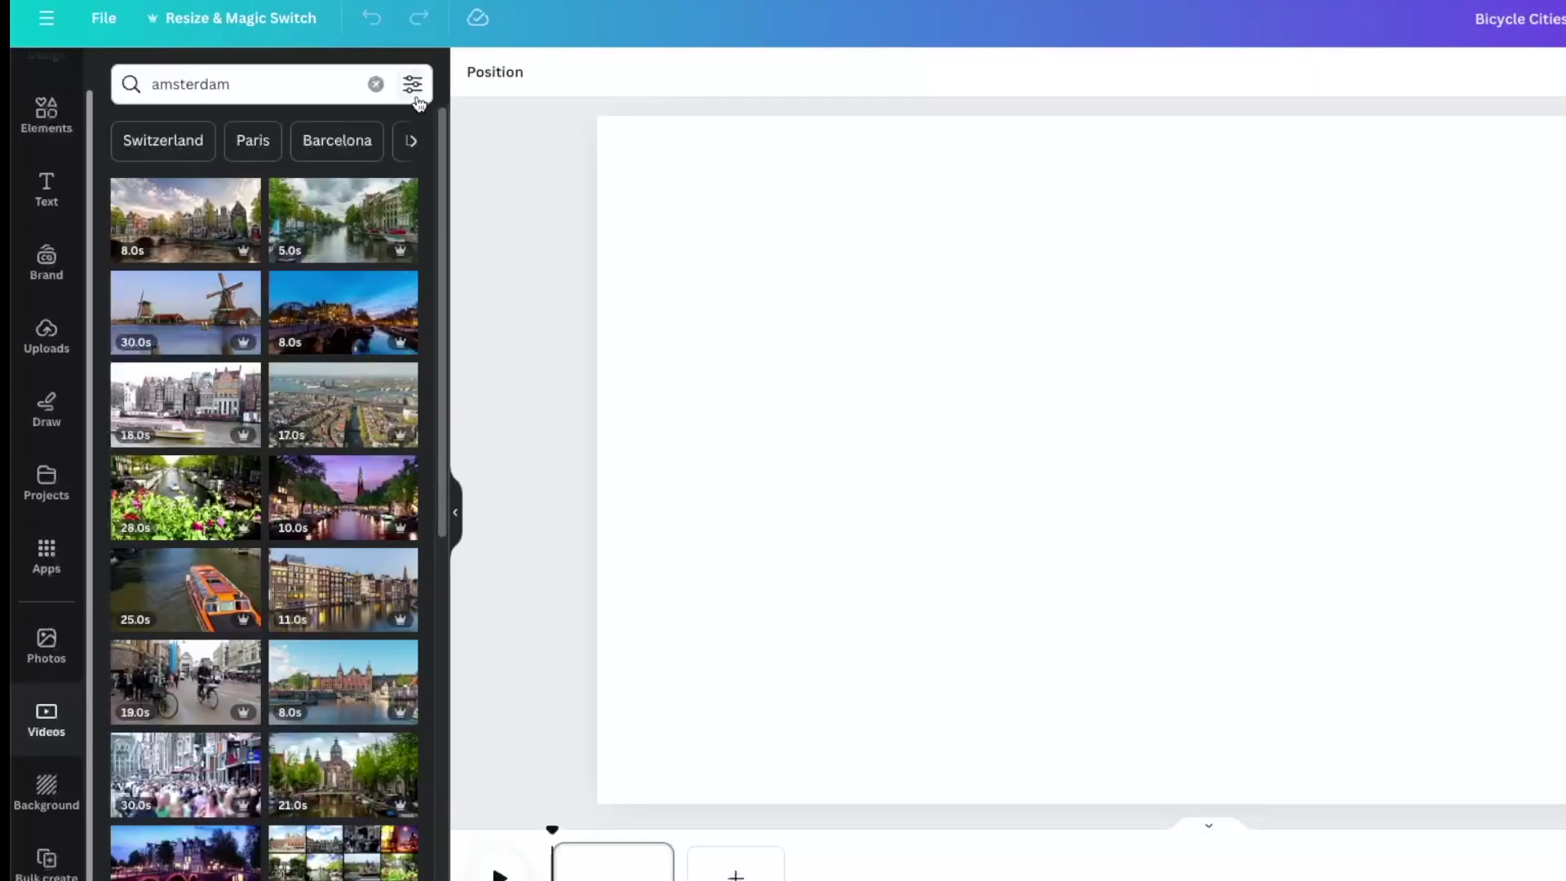
{"action": "left_click", "coordinate": [462, 43]}
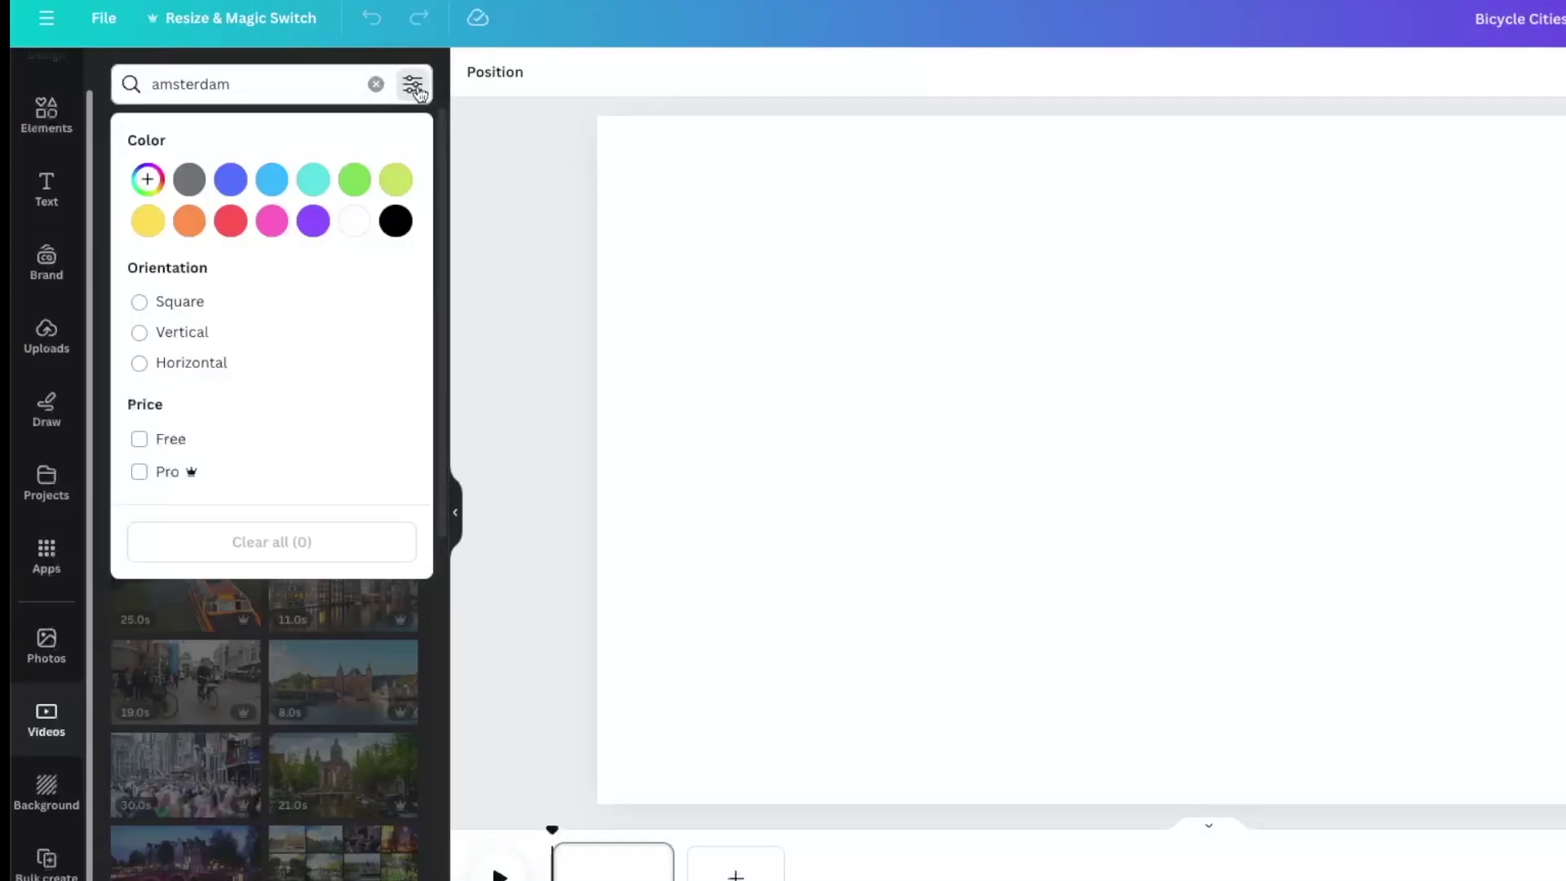
{"action": "left_click", "coordinate": [139, 442]}
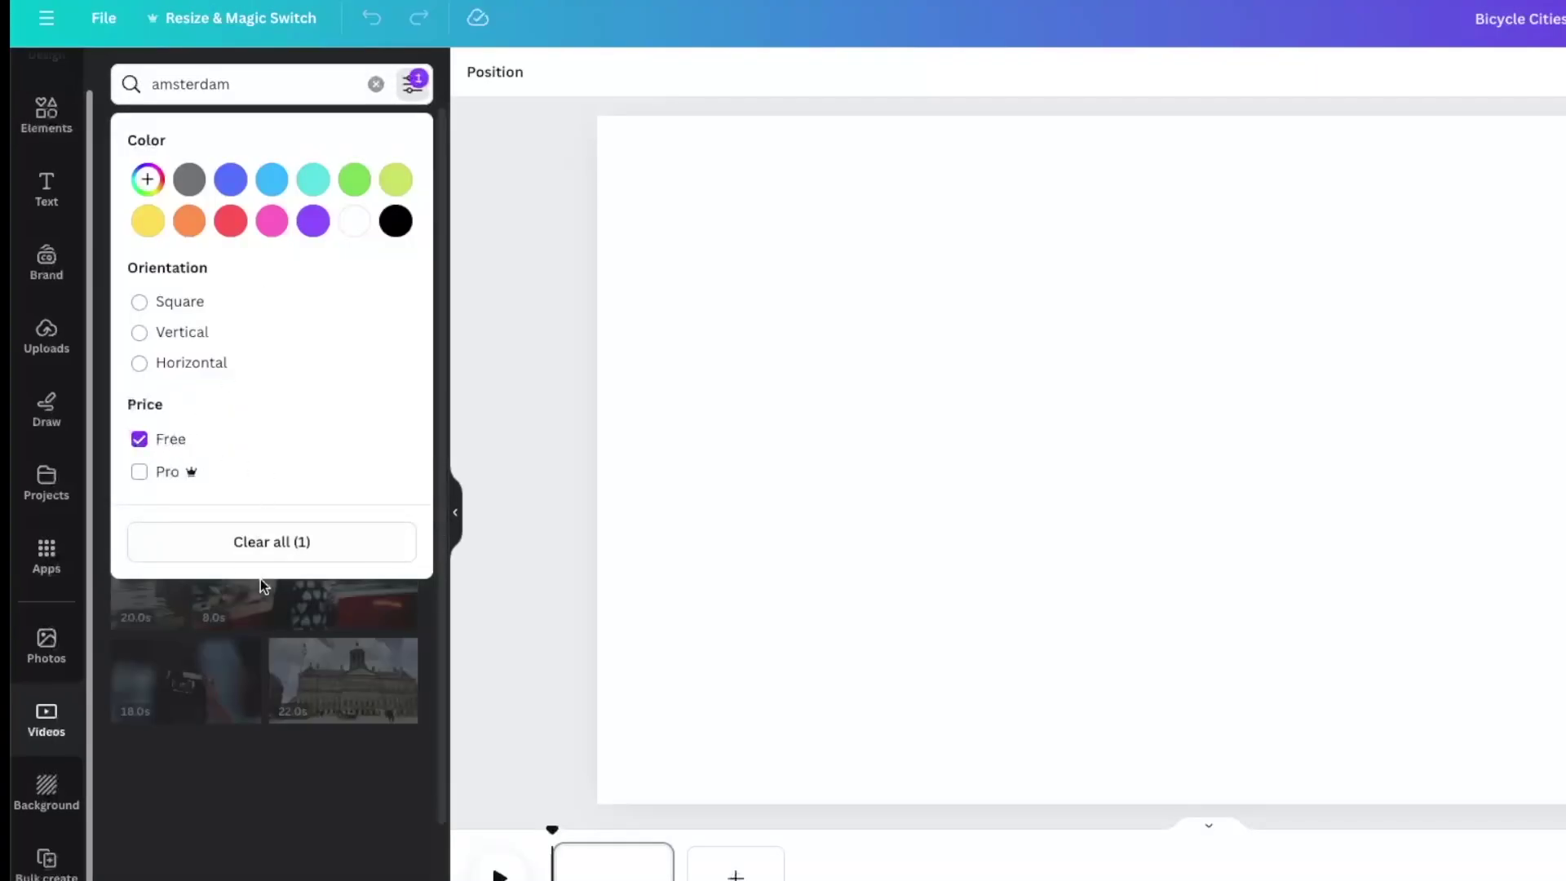
{"action": "left_click", "coordinate": [417, 84]}
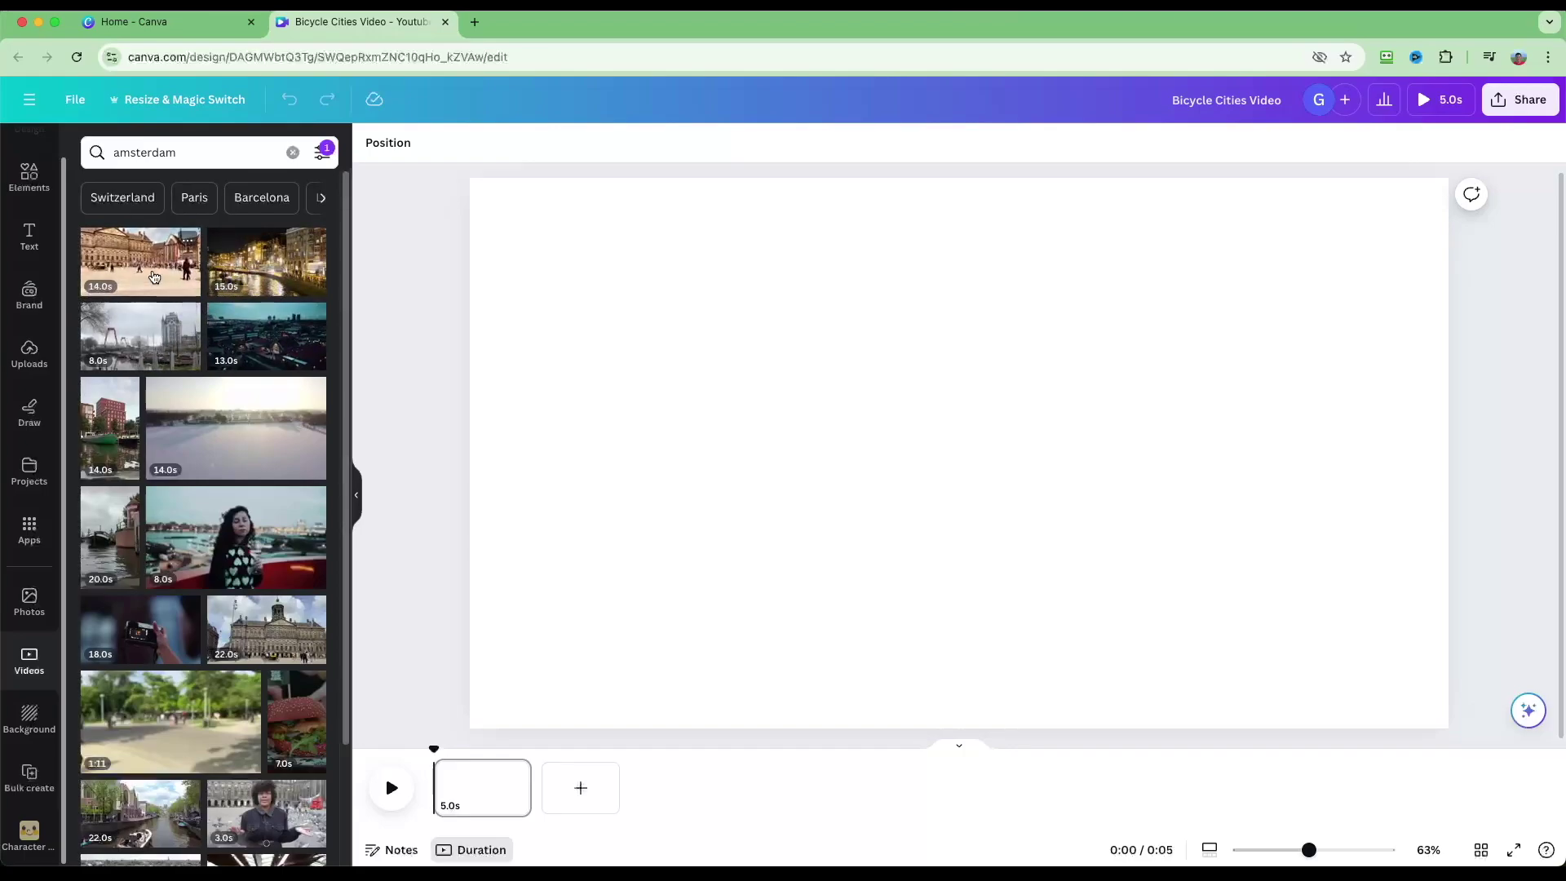
Add the 14.0s clip of the palace square to the page and scale it to fill the whole canvas.
{"action": "left_click", "coordinate": [141, 259]}
{"action": "left_click", "coordinate": [444, 528]}
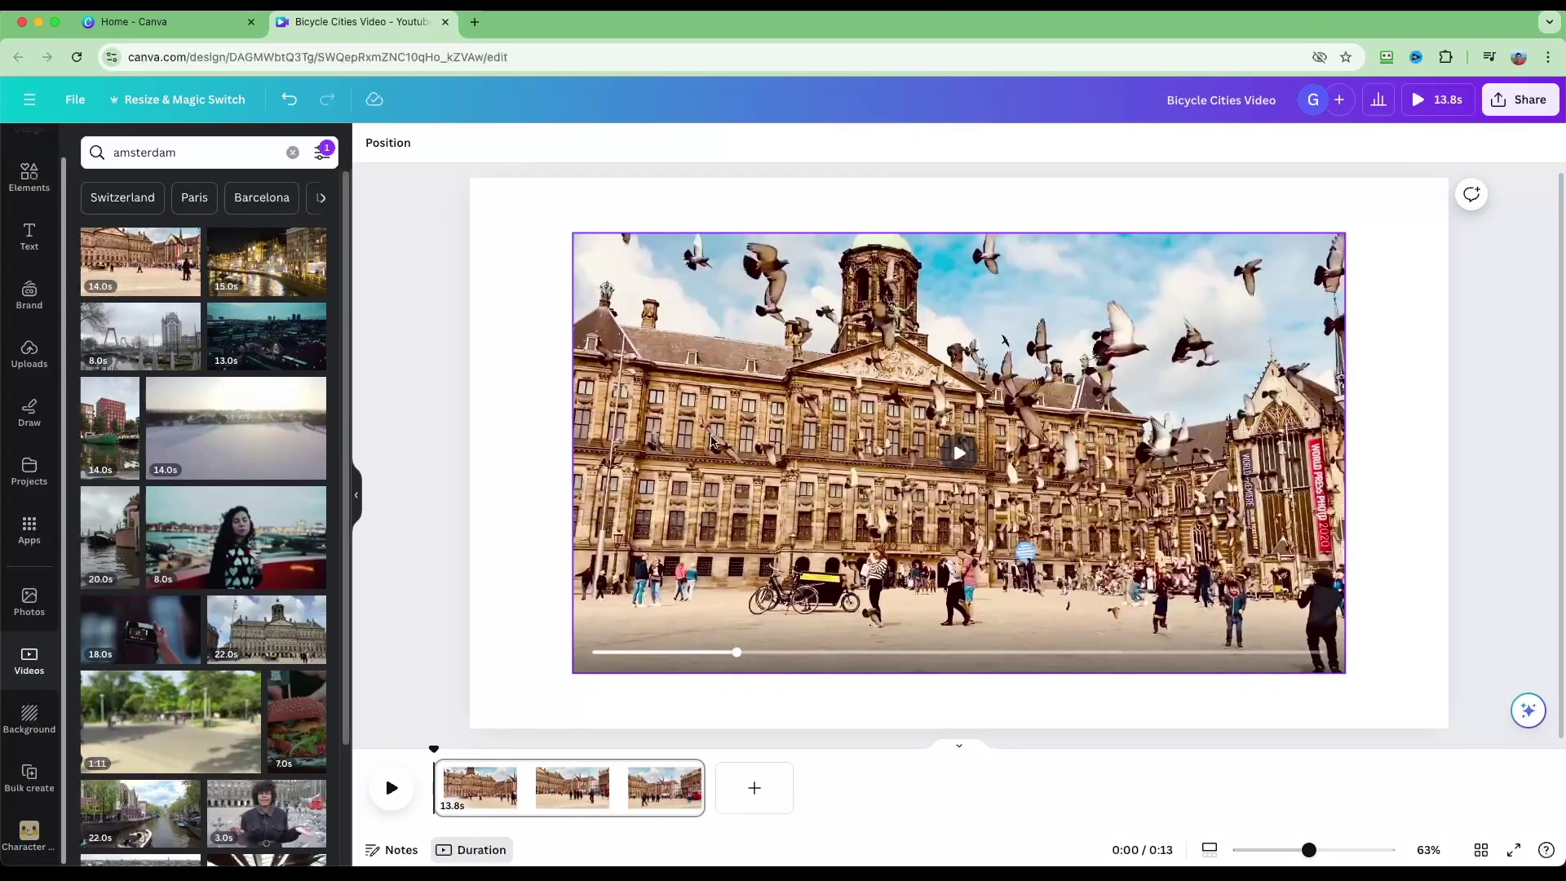
{"action": "left_click_drag", "start_coordinate": [721, 410], "coordinate": [619, 348]}
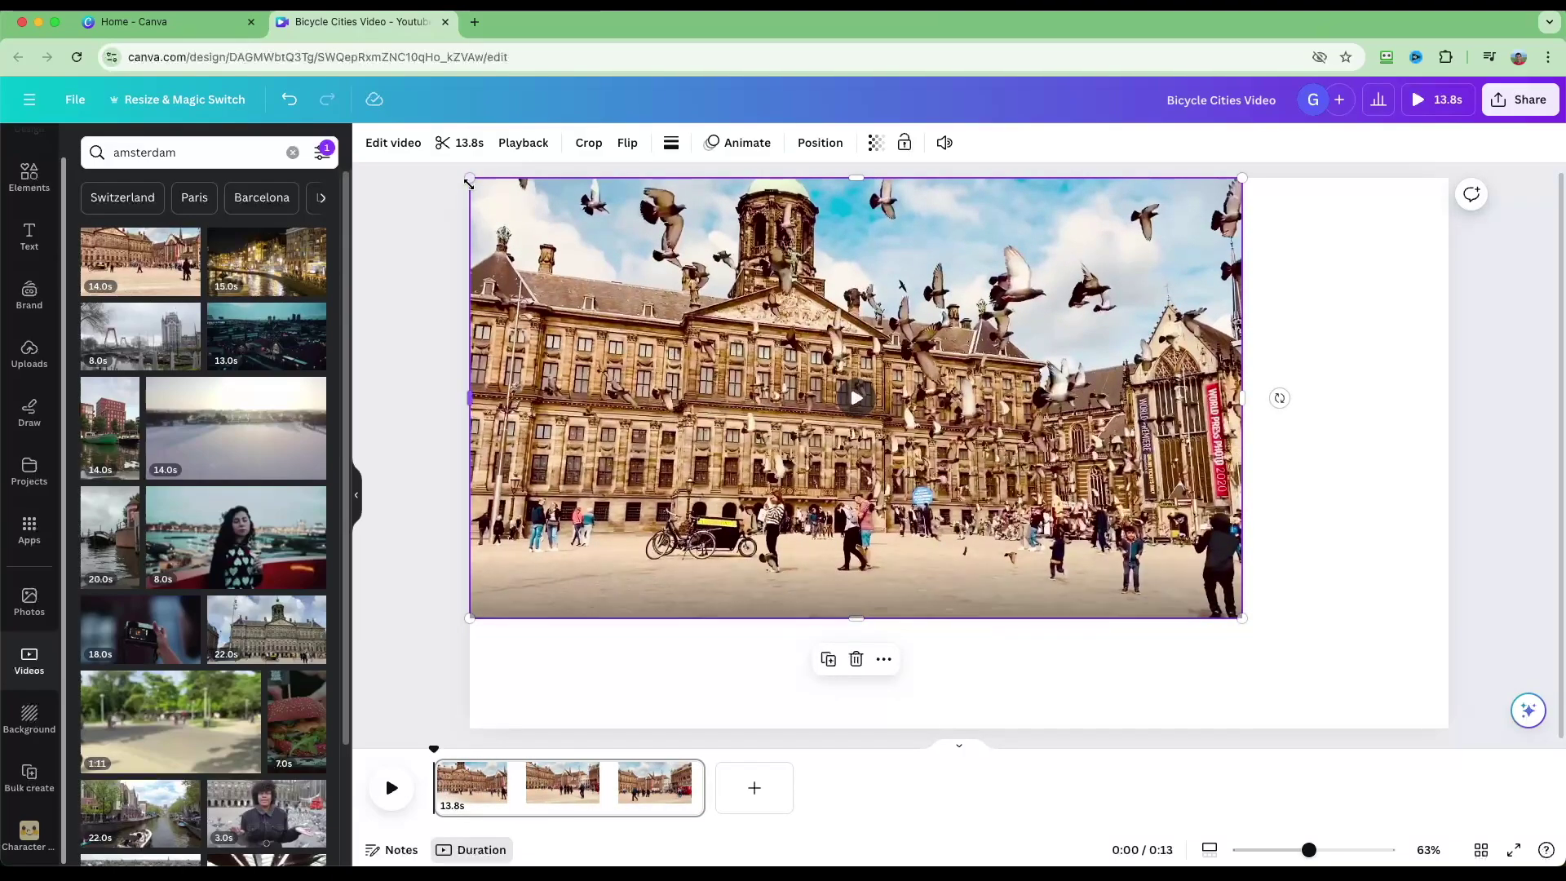
{"action": "left_click_drag", "start_coordinate": [1241, 619], "coordinate": [1449, 734]}
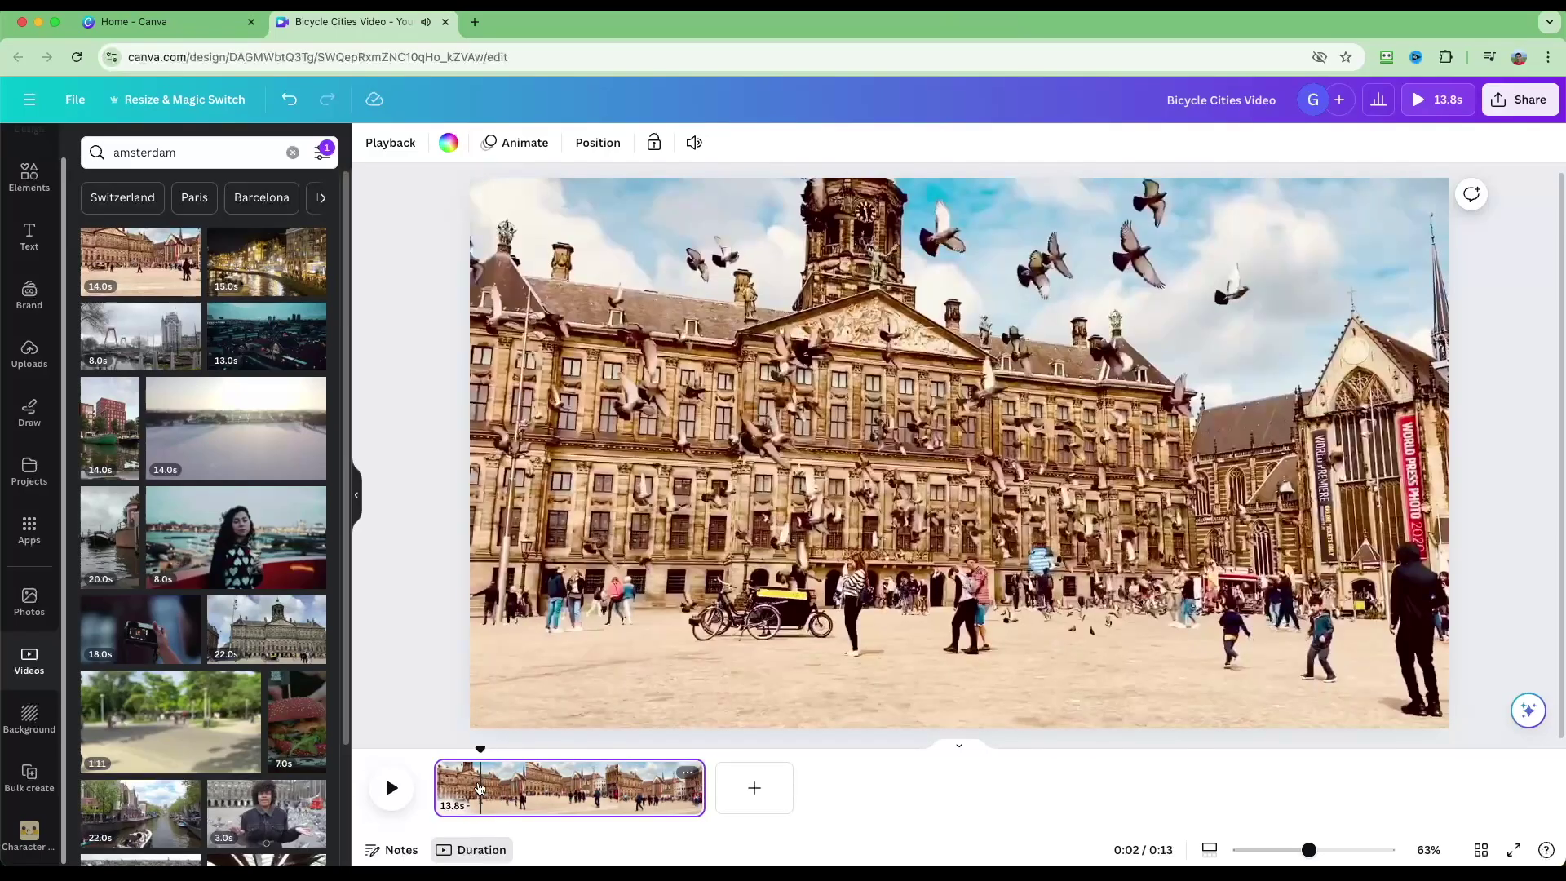
Play the clip on the timeline for a moment and pause it.
{"action": "left_click", "coordinate": [392, 788]}
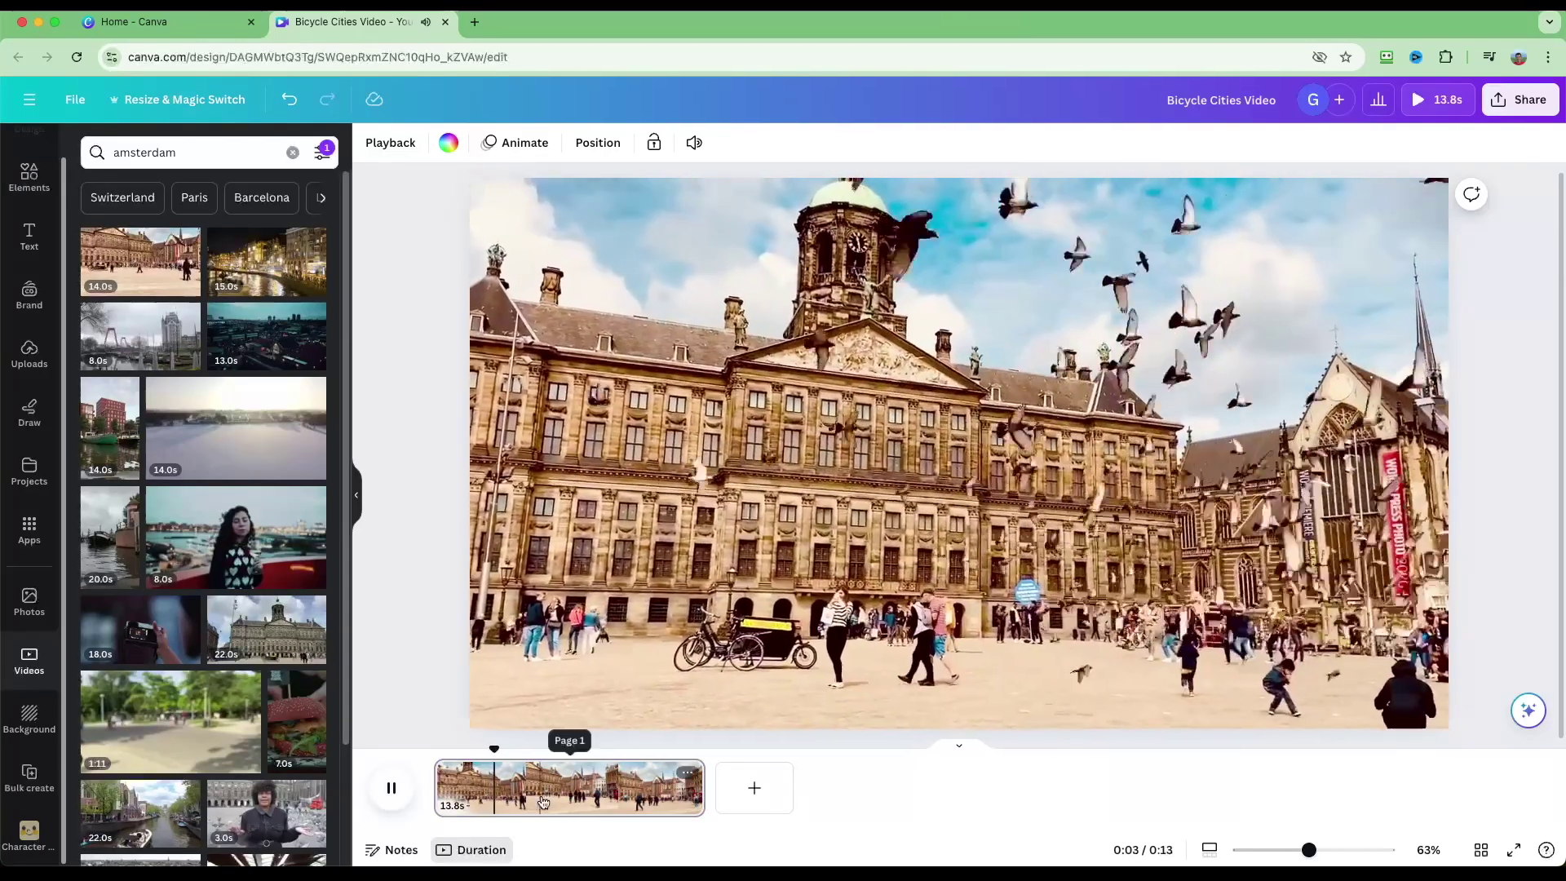
{"action": "left_click", "coordinate": [391, 788]}
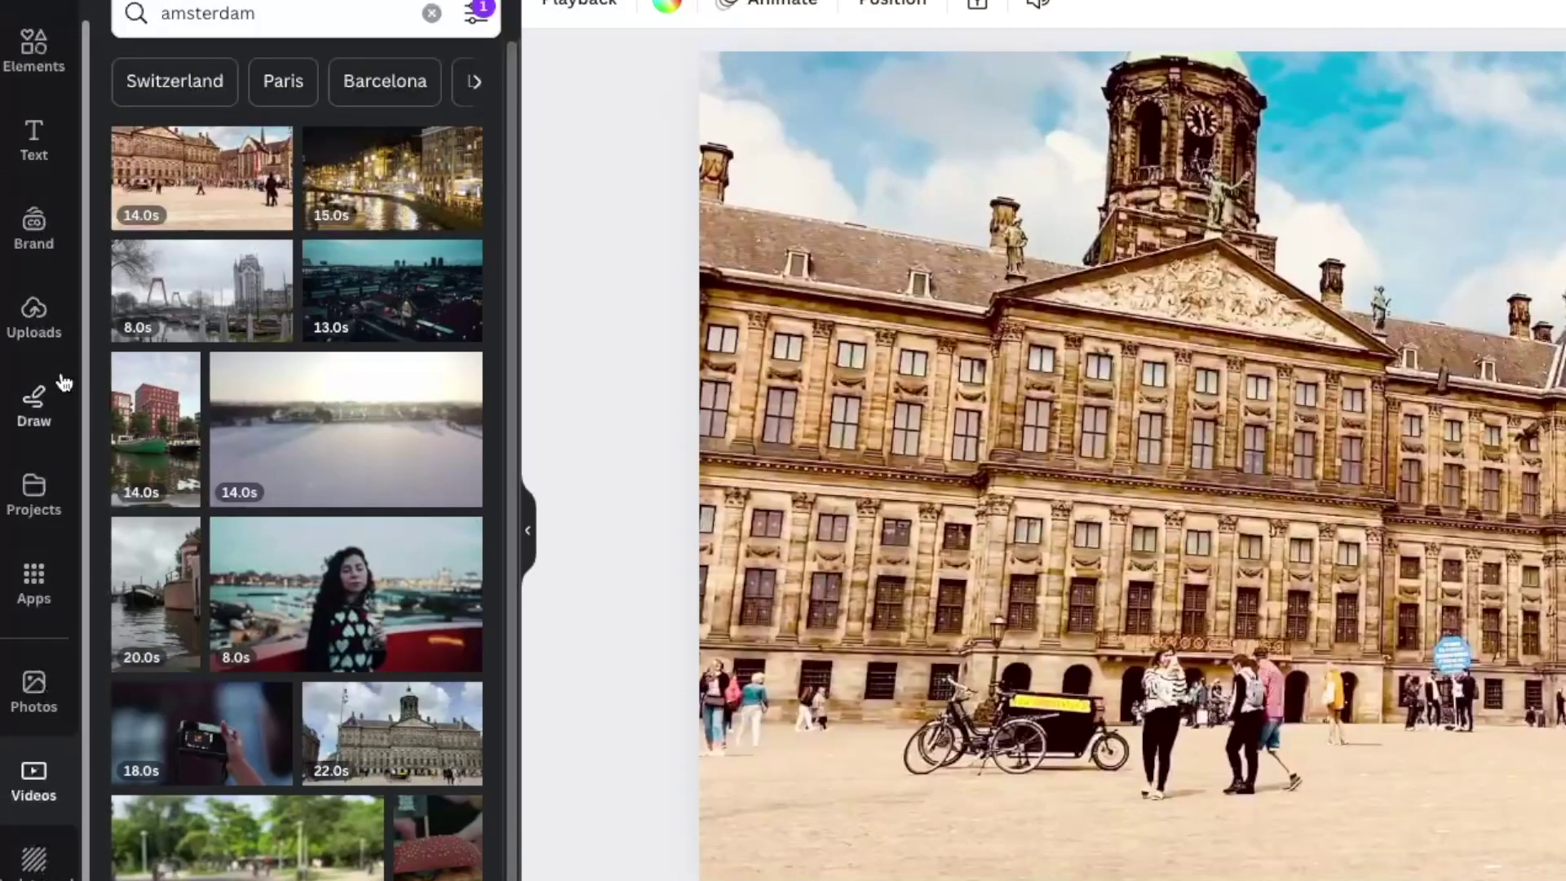
Browse the uploaded videos and audio, and add the 19.4s clip of legs running up stairs after the palace square clip.
{"action": "left_click", "coordinate": [33, 330]}
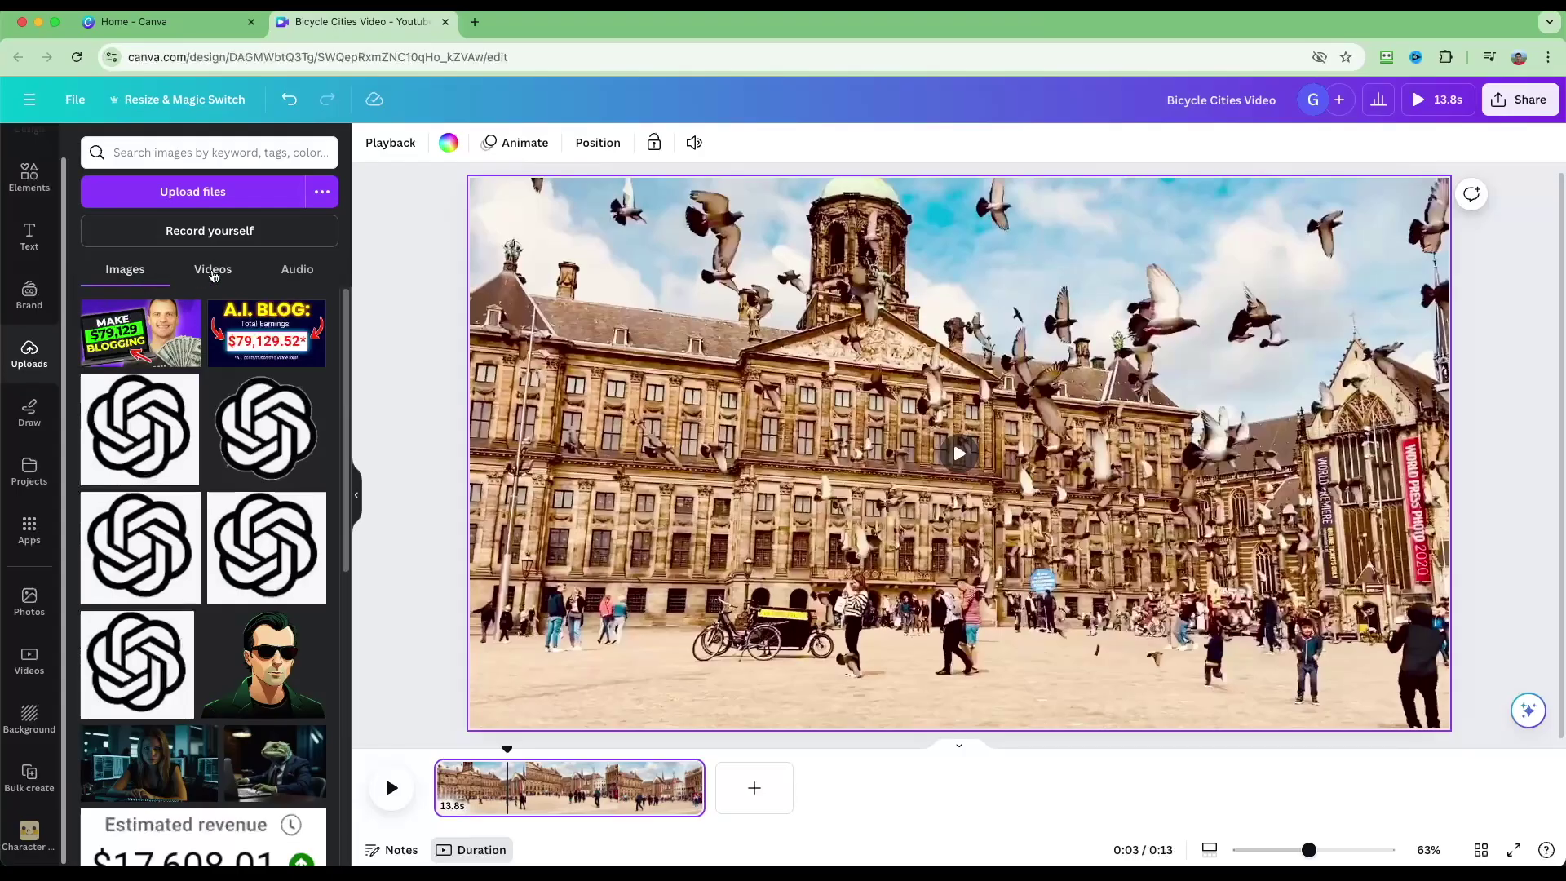
{"action": "left_click", "coordinate": [213, 272]}
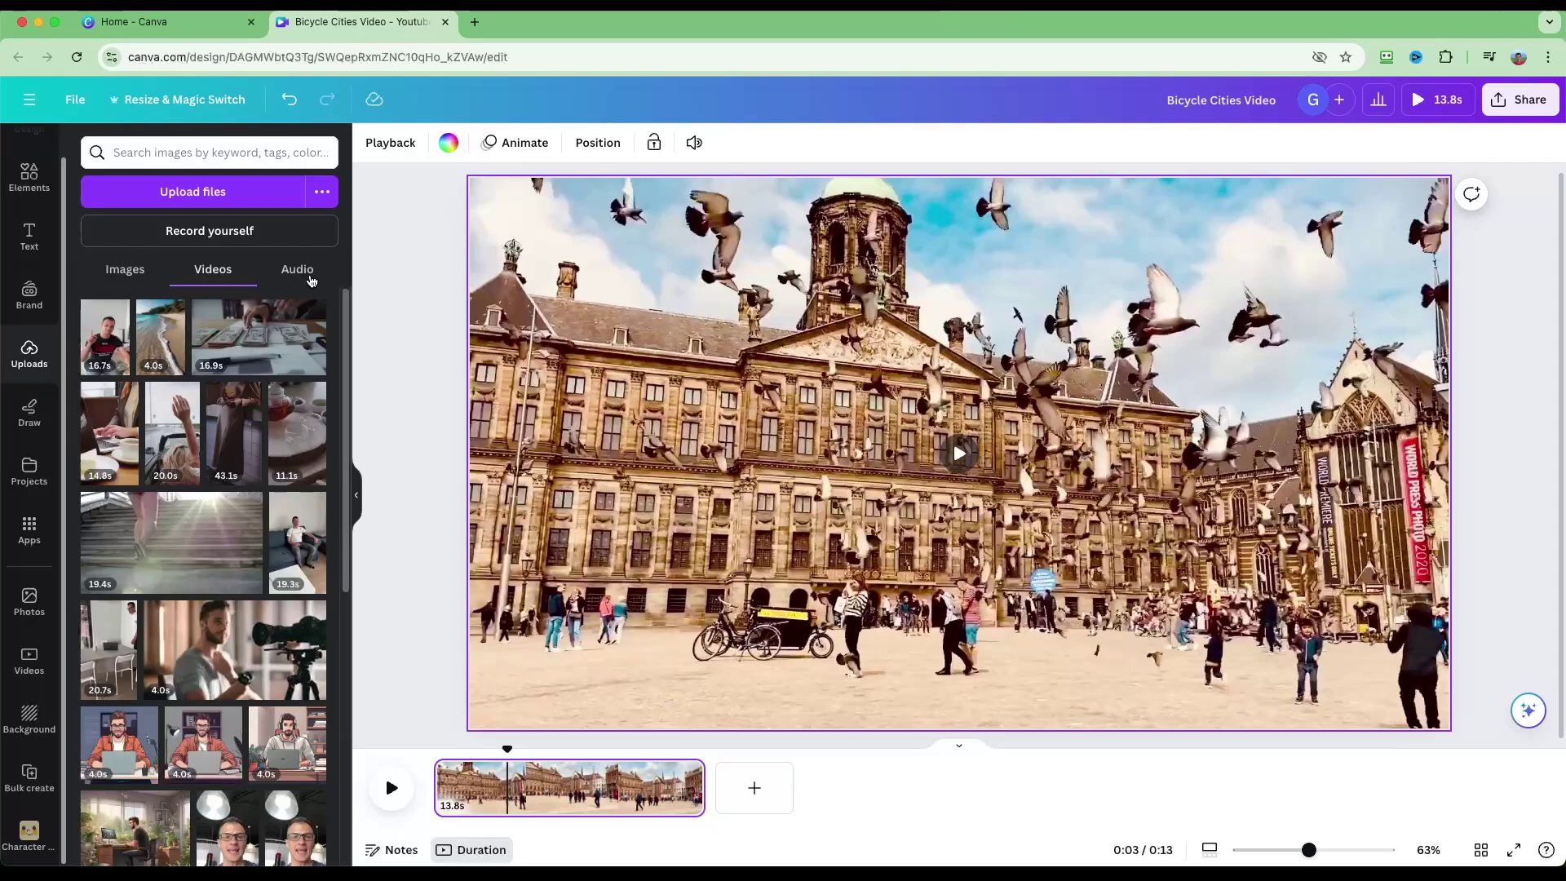
{"action": "left_click", "coordinate": [305, 279]}
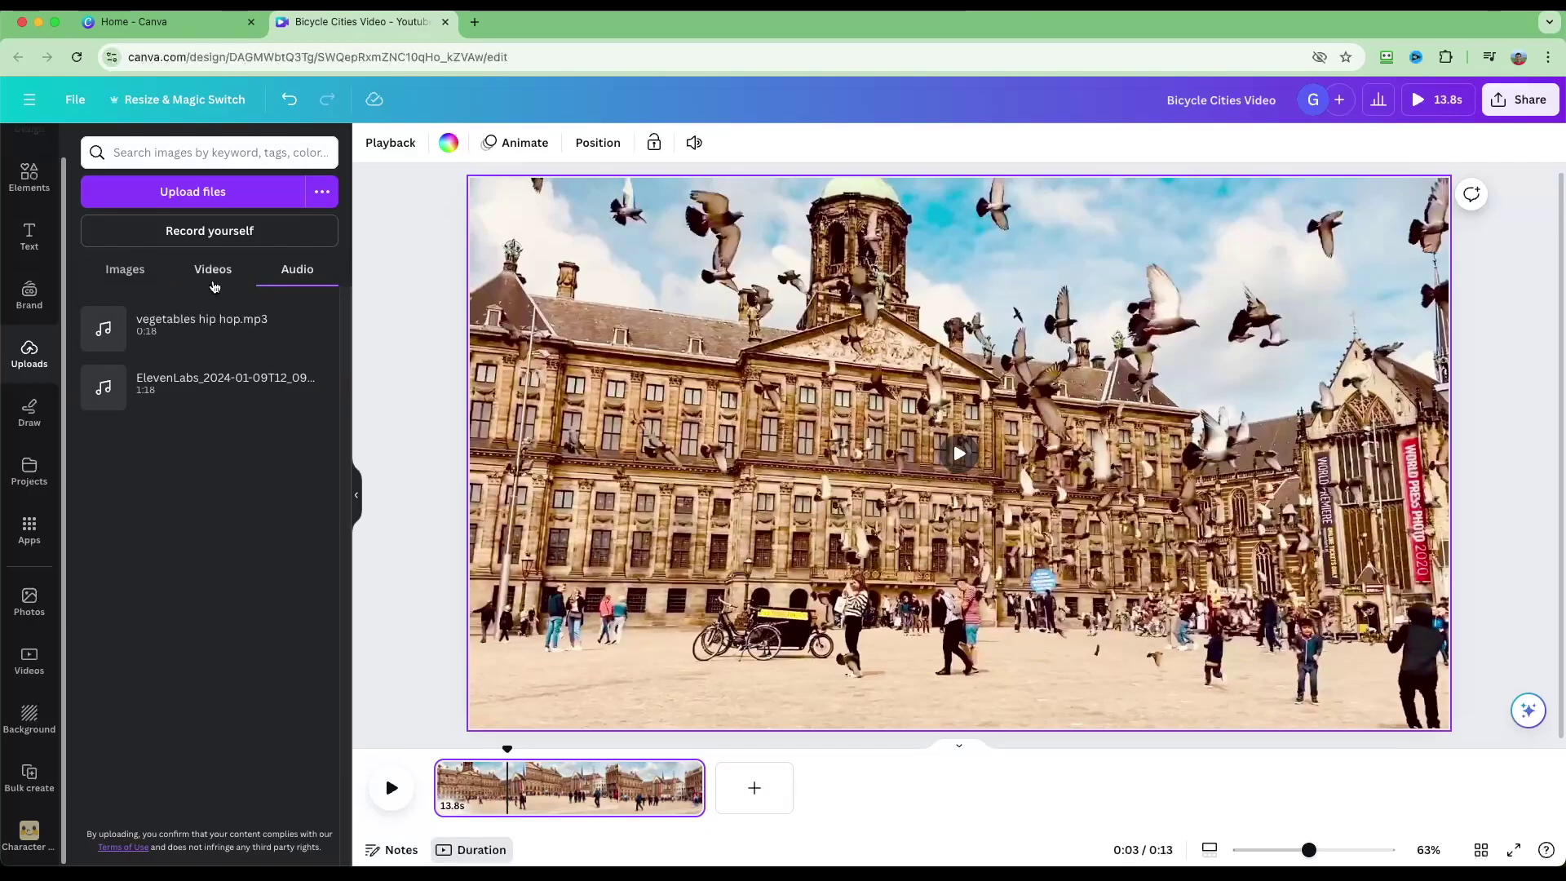
{"action": "left_click", "coordinate": [215, 283]}
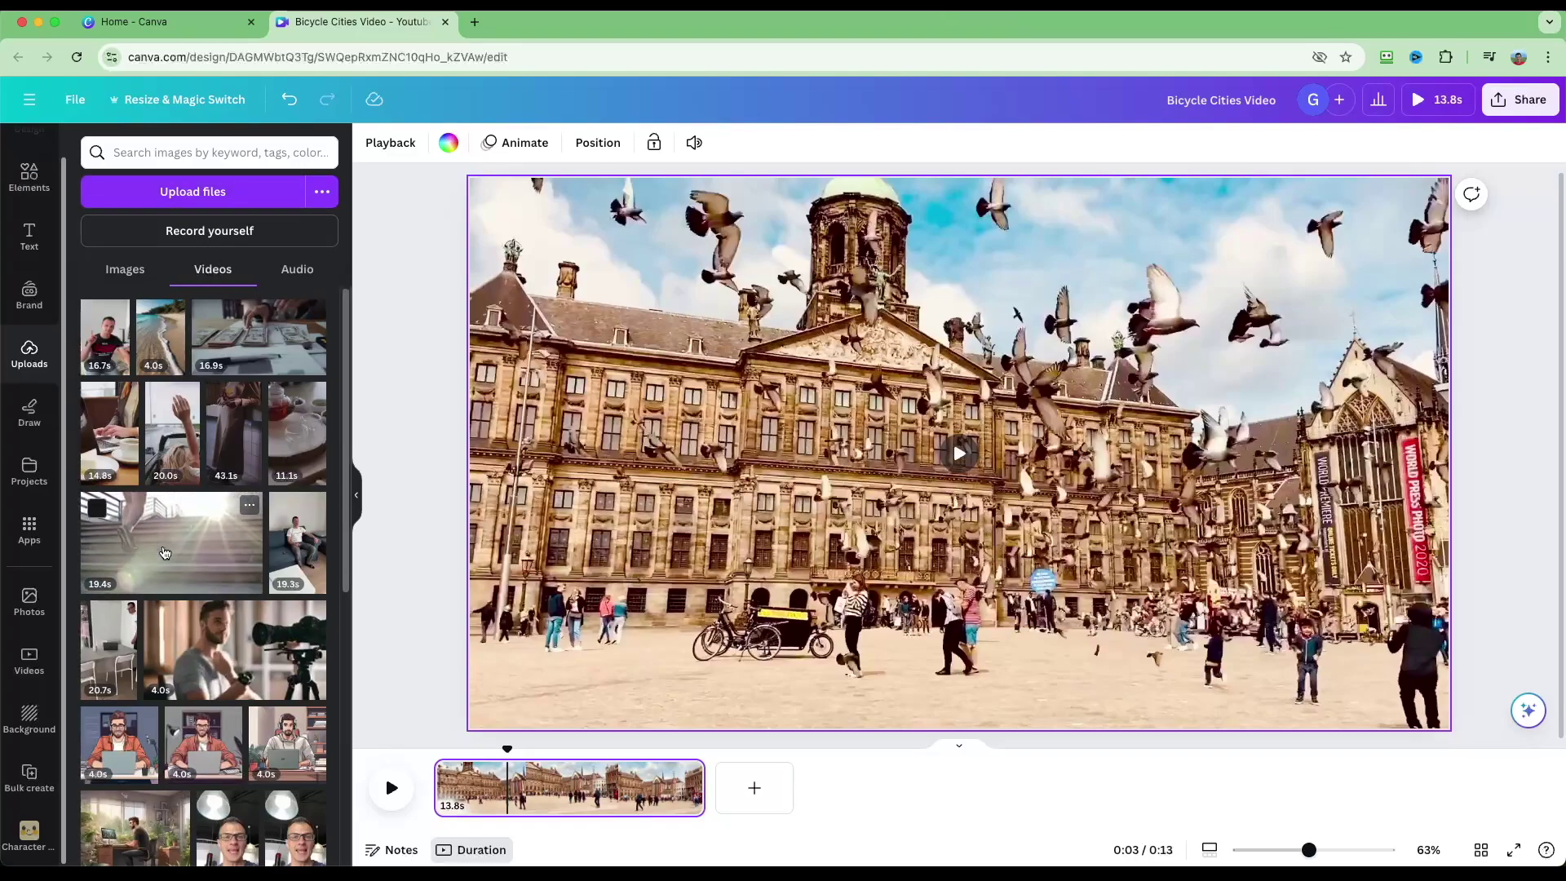
{"action": "left_click_drag", "start_coordinate": [185, 575], "coordinate": [715, 813]}
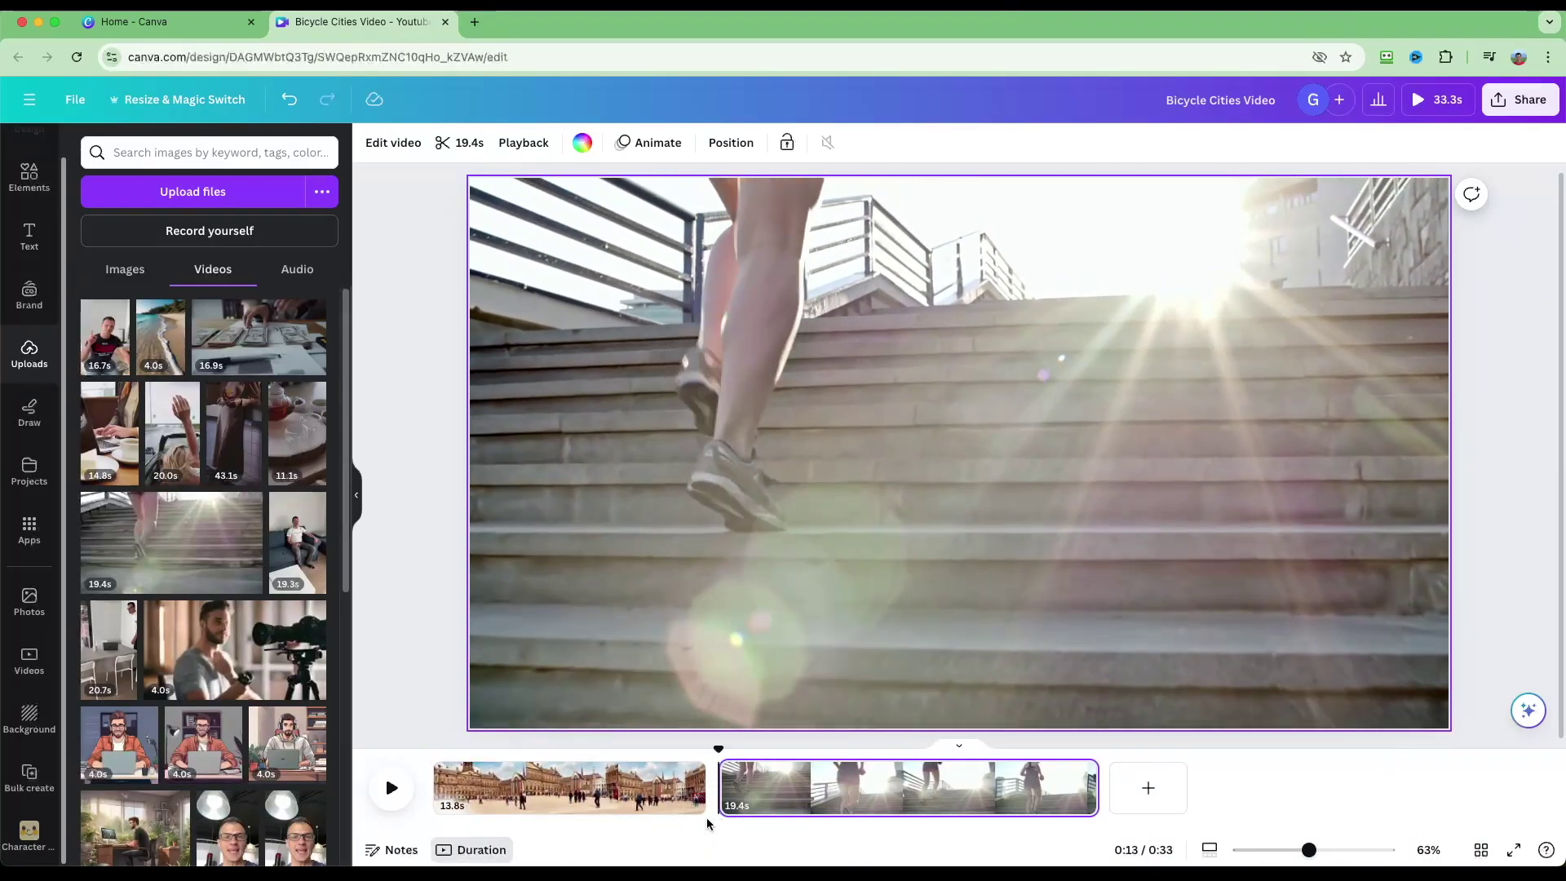
Play the timeline across the cut from the palace square clip to the stairs clip and stop playback.
{"action": "left_click", "coordinate": [690, 779]}
{"action": "left_click", "coordinate": [686, 759]}
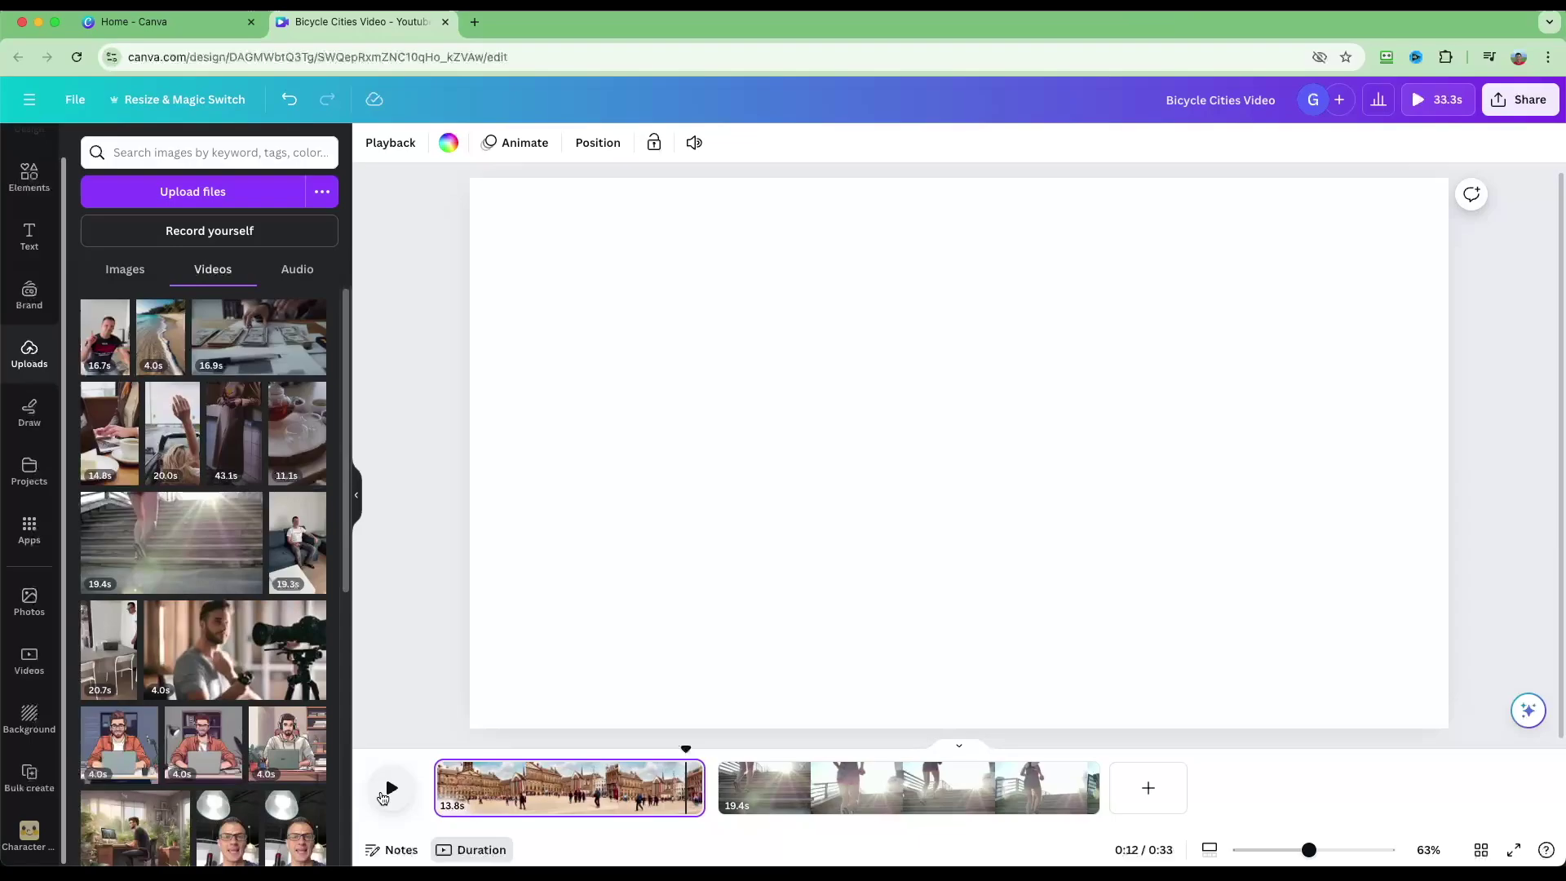
{"action": "left_click", "coordinate": [385, 793]}
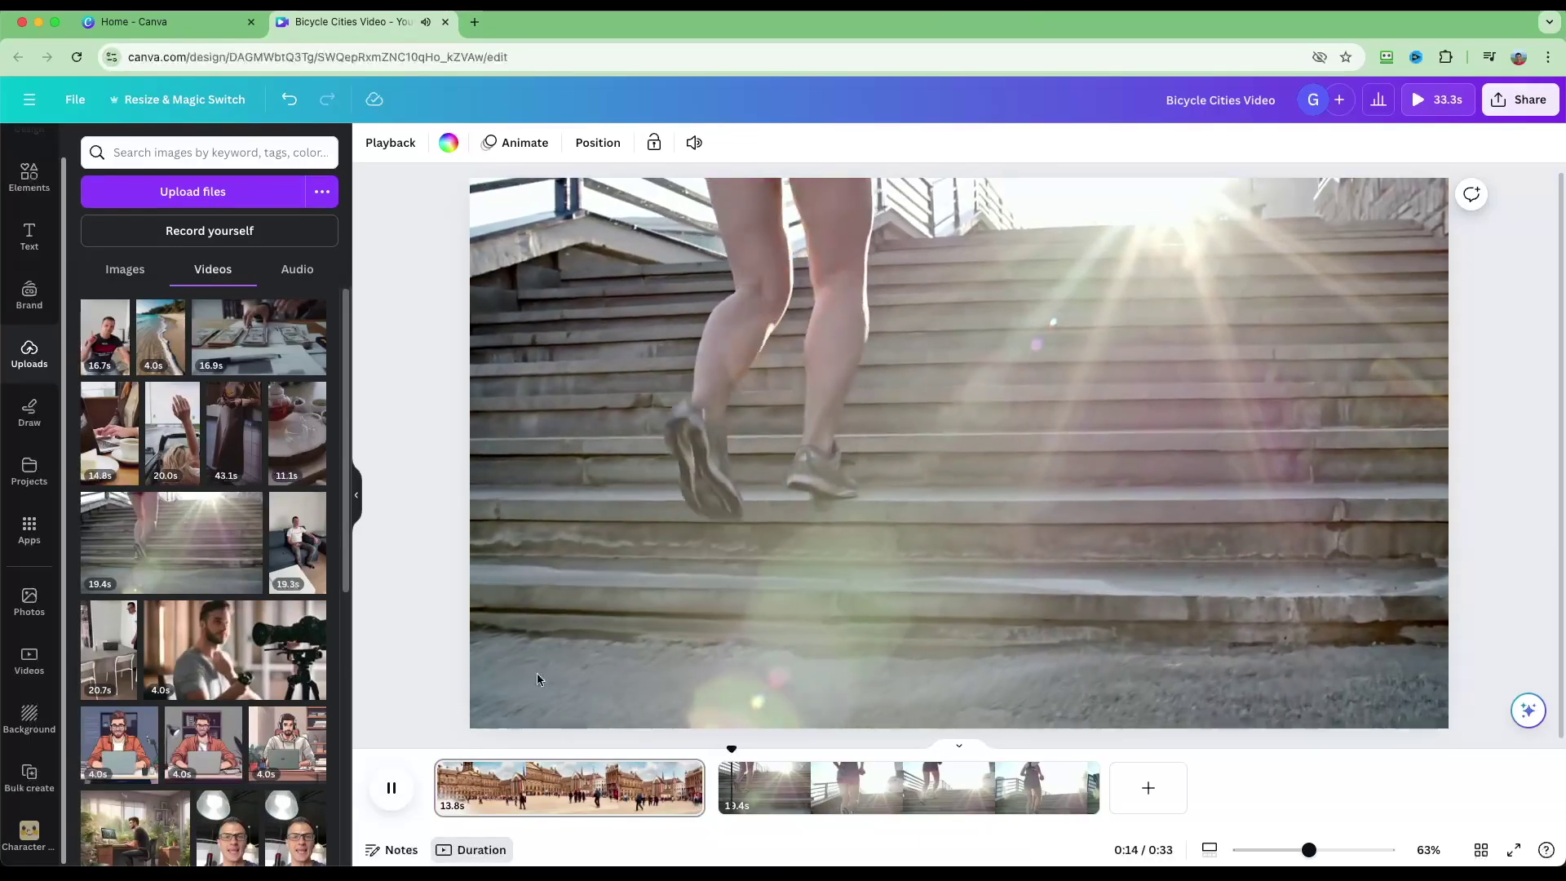
{"action": "left_click", "coordinate": [688, 792]}
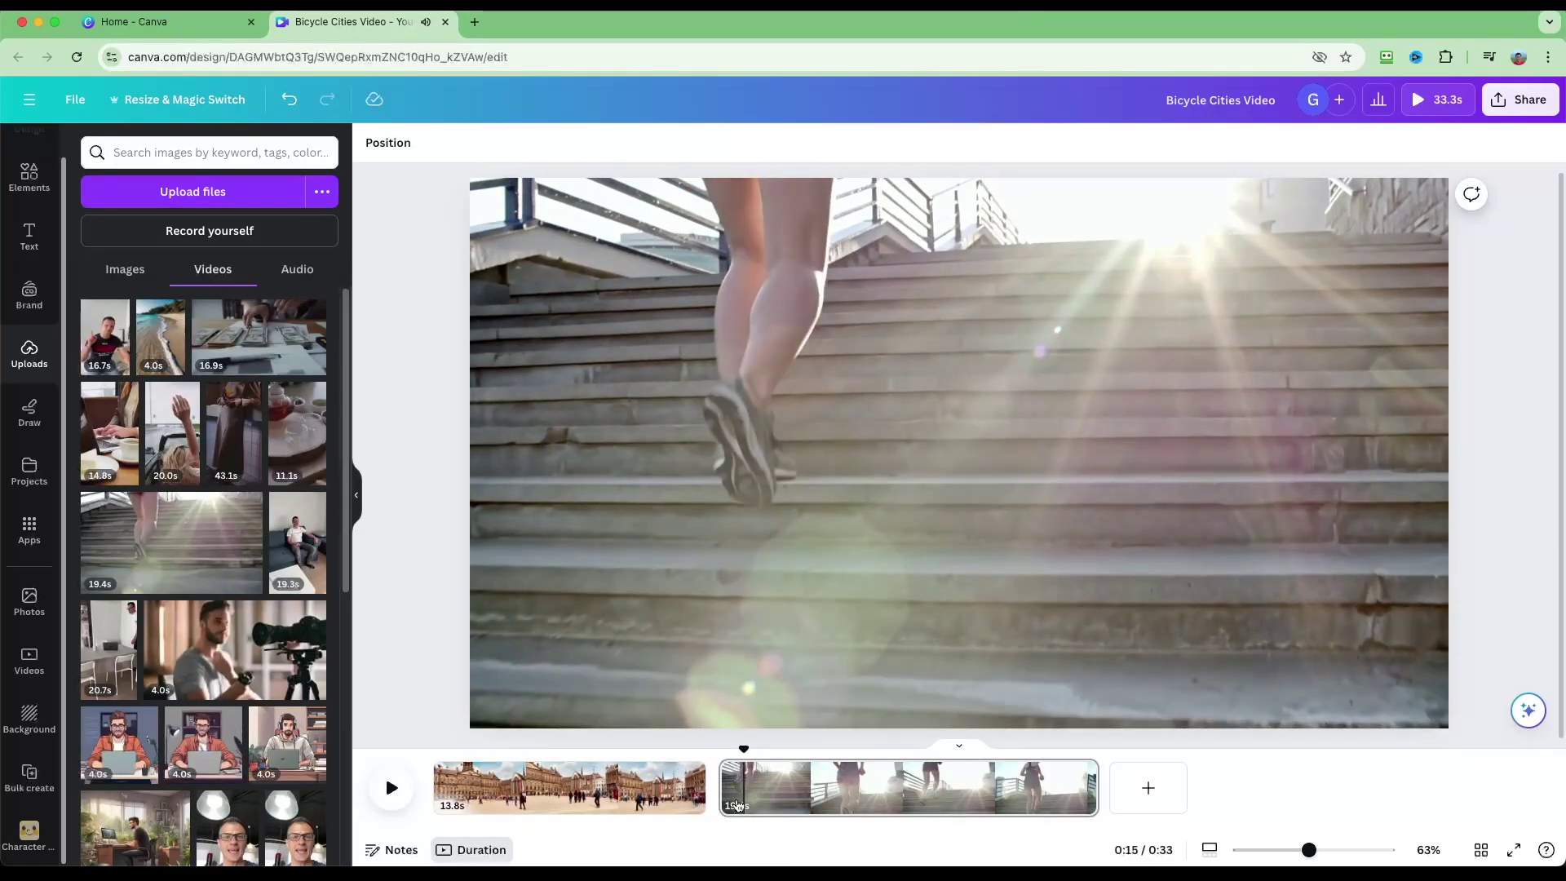
Split the palace square clip at about 2.8 s and delete the short opening piece.
{"action": "left_click", "coordinate": [651, 785]}
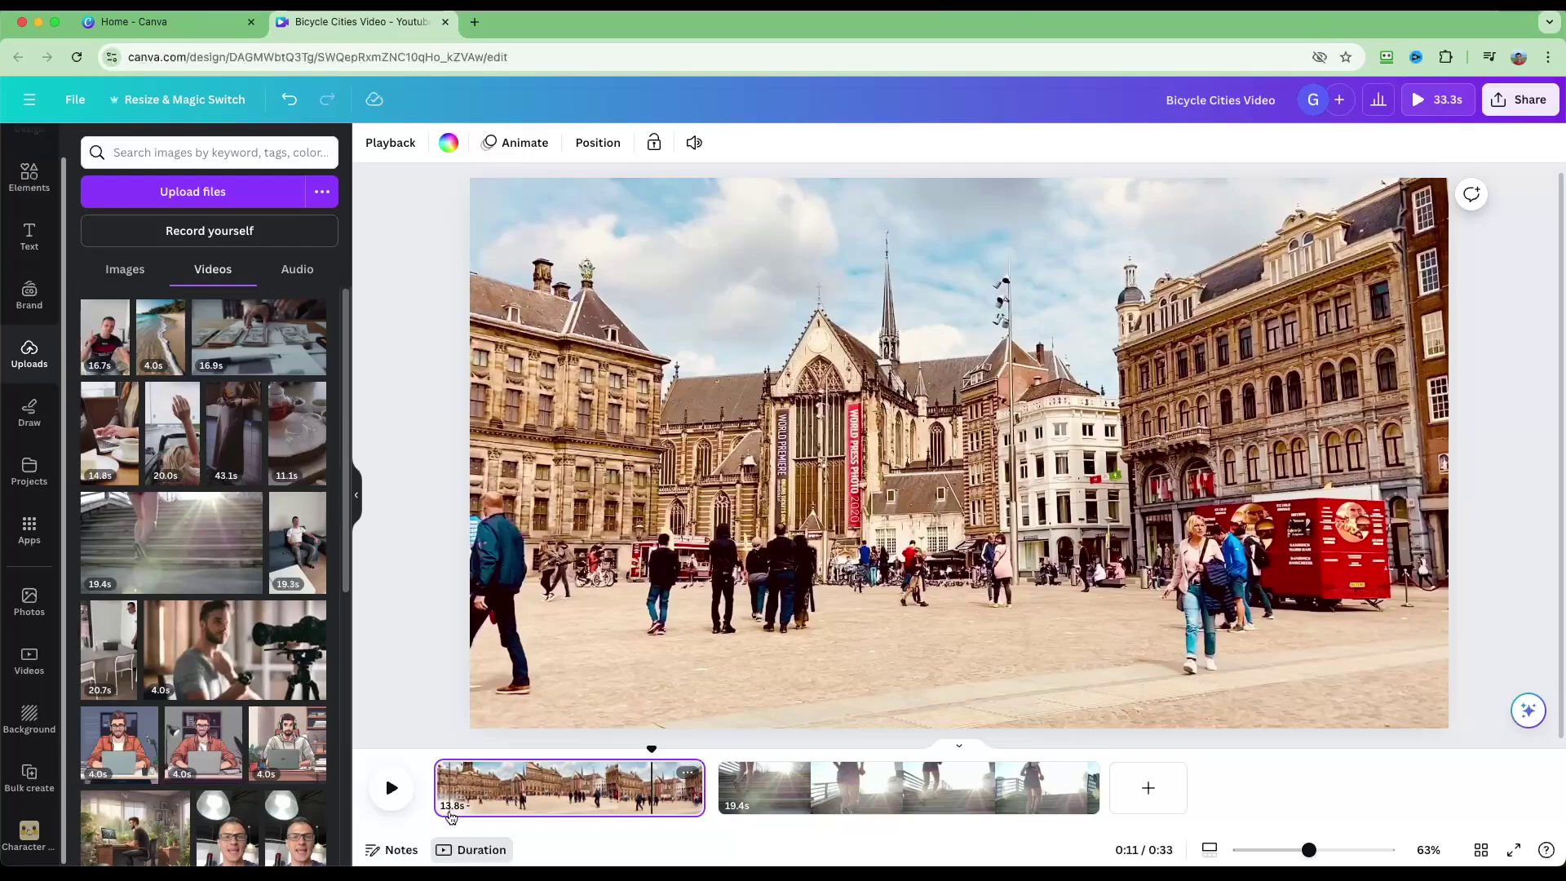
{"action": "left_click", "coordinate": [501, 773]}
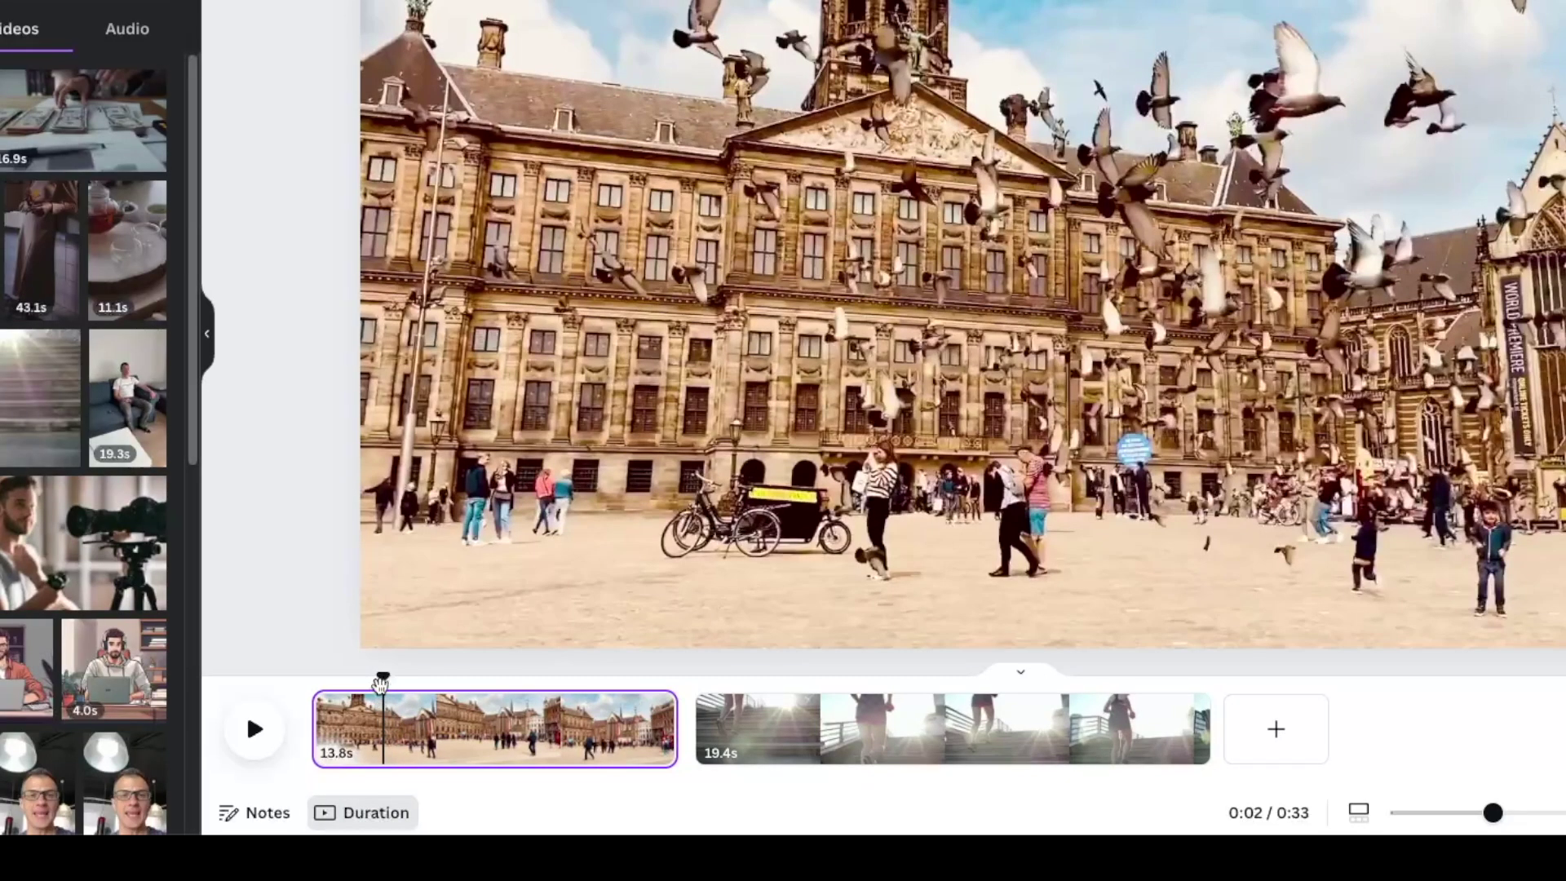
{"action": "mouse_move", "coordinate": [383, 677]}
{"action": "left_mouse_down"}
{"action": "mouse_move", "coordinate": [360, 678]}
{"action": "mouse_move", "coordinate": [388, 679]}
{"action": "left_mouse_up"}
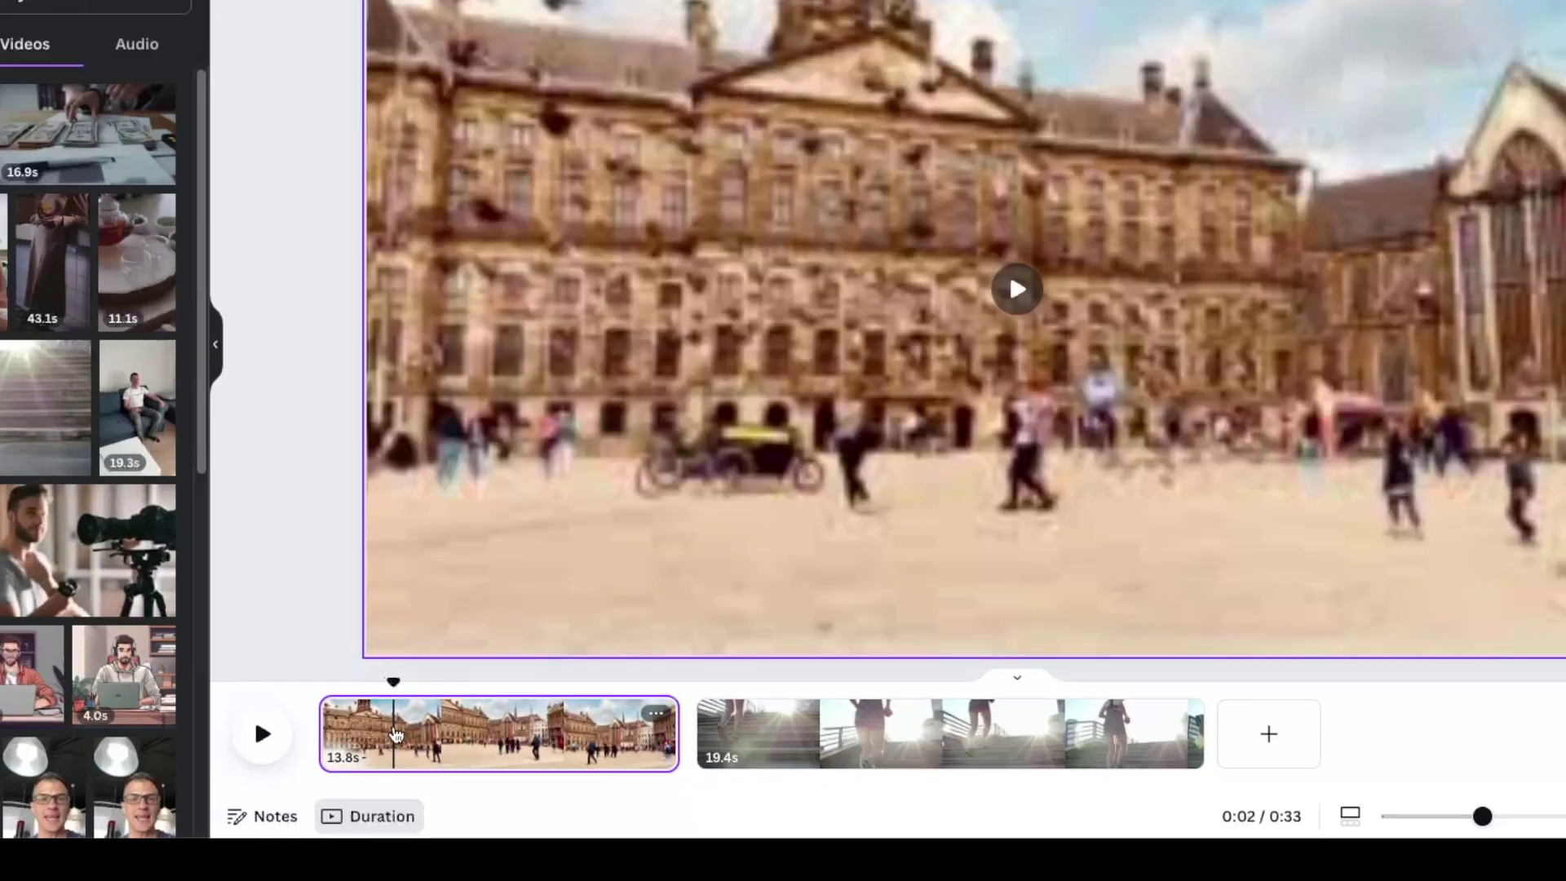
{"action": "right_click", "coordinate": [388, 733]}
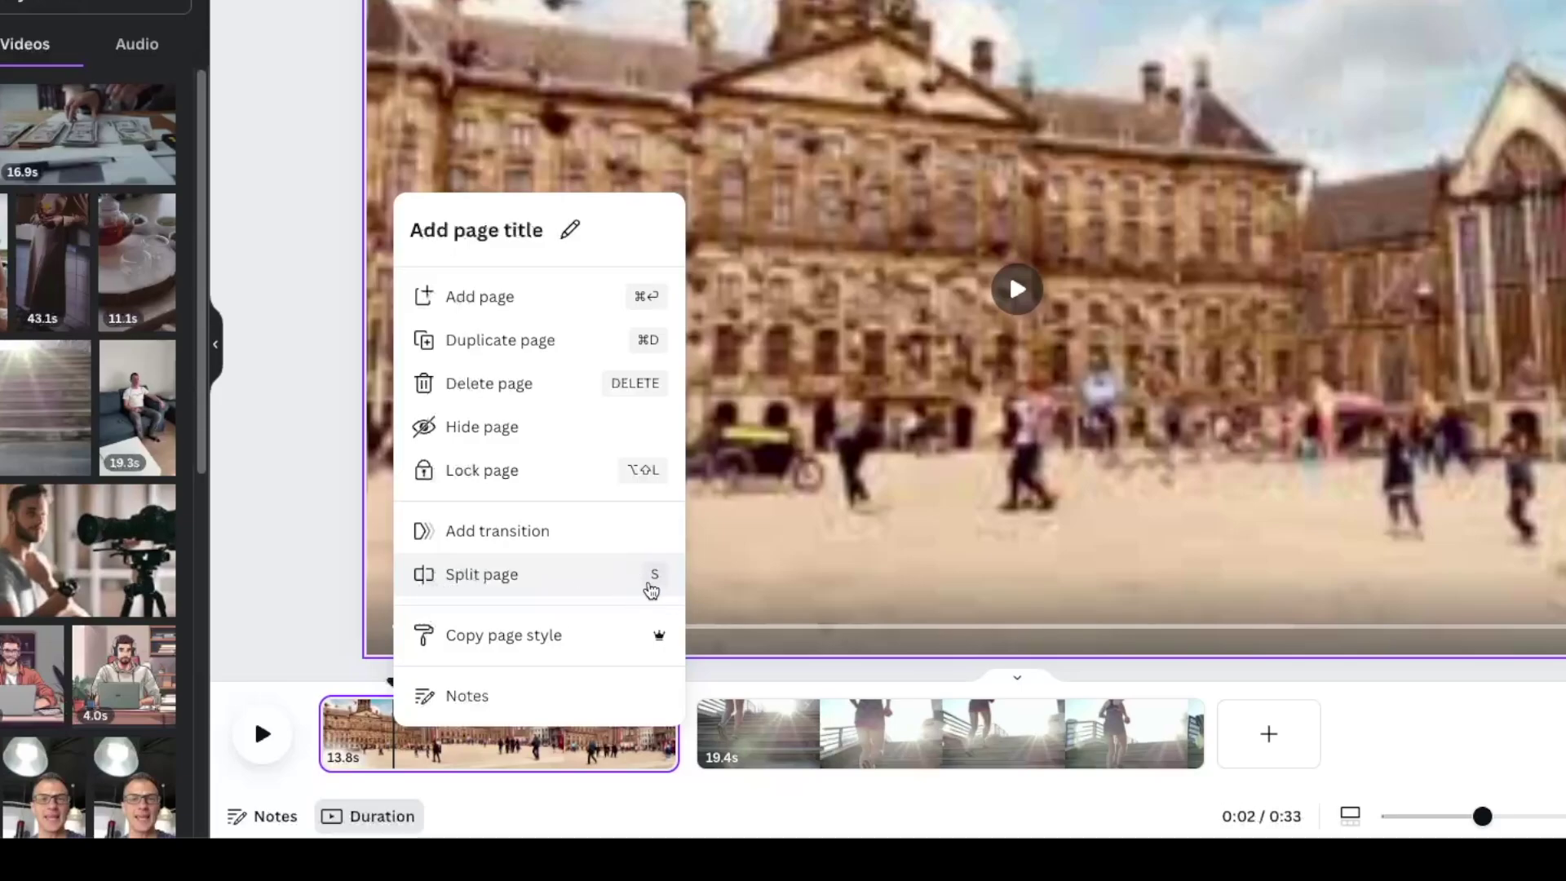
{"action": "left_click", "coordinate": [477, 576]}
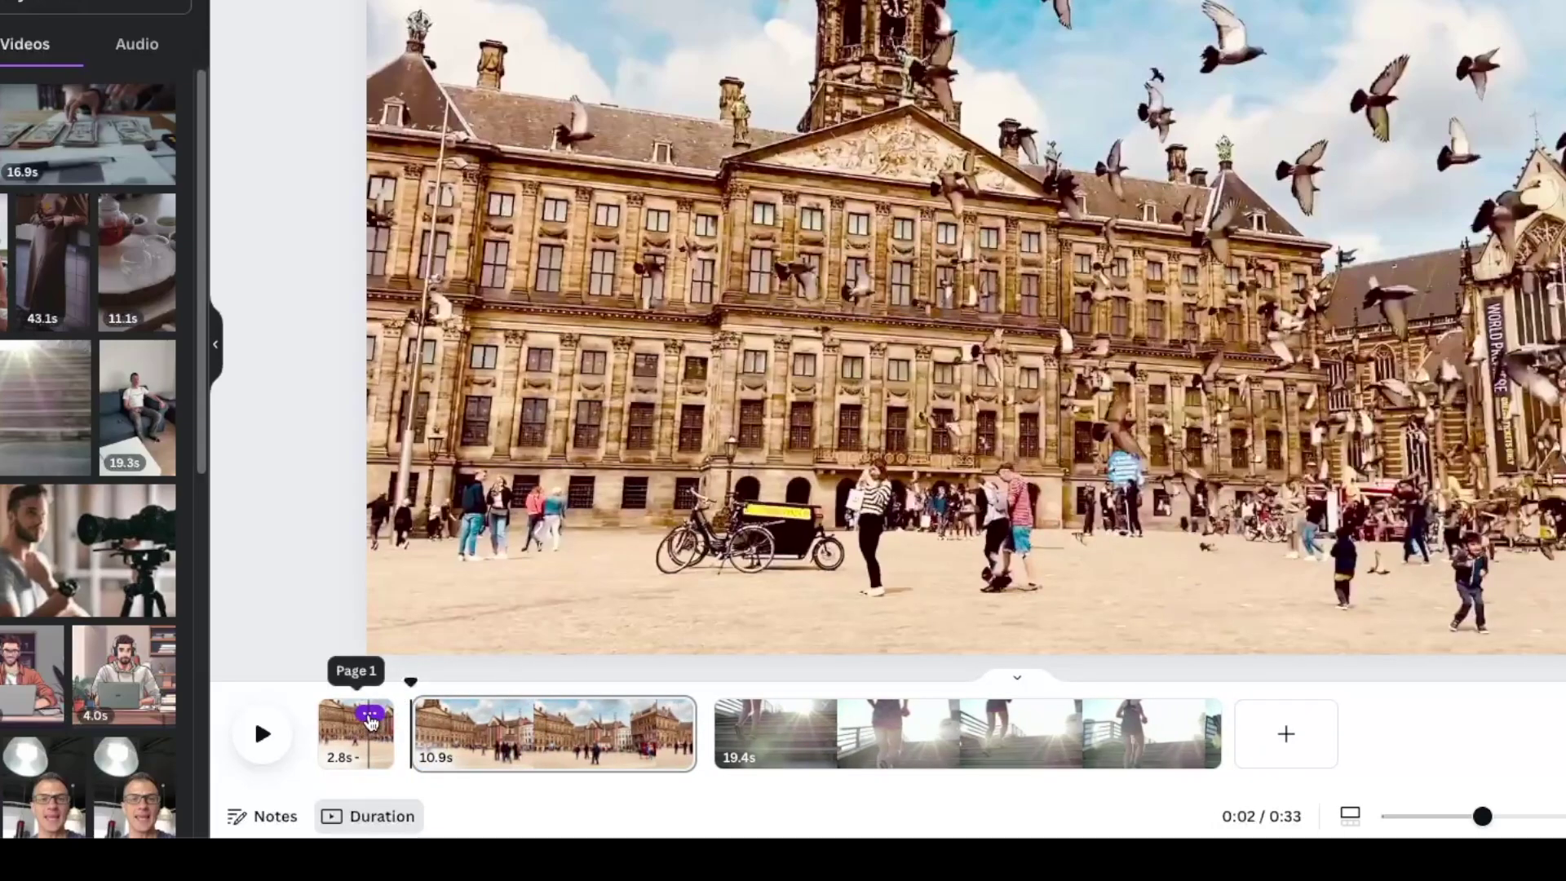
{"action": "left_click", "coordinate": [369, 716]}
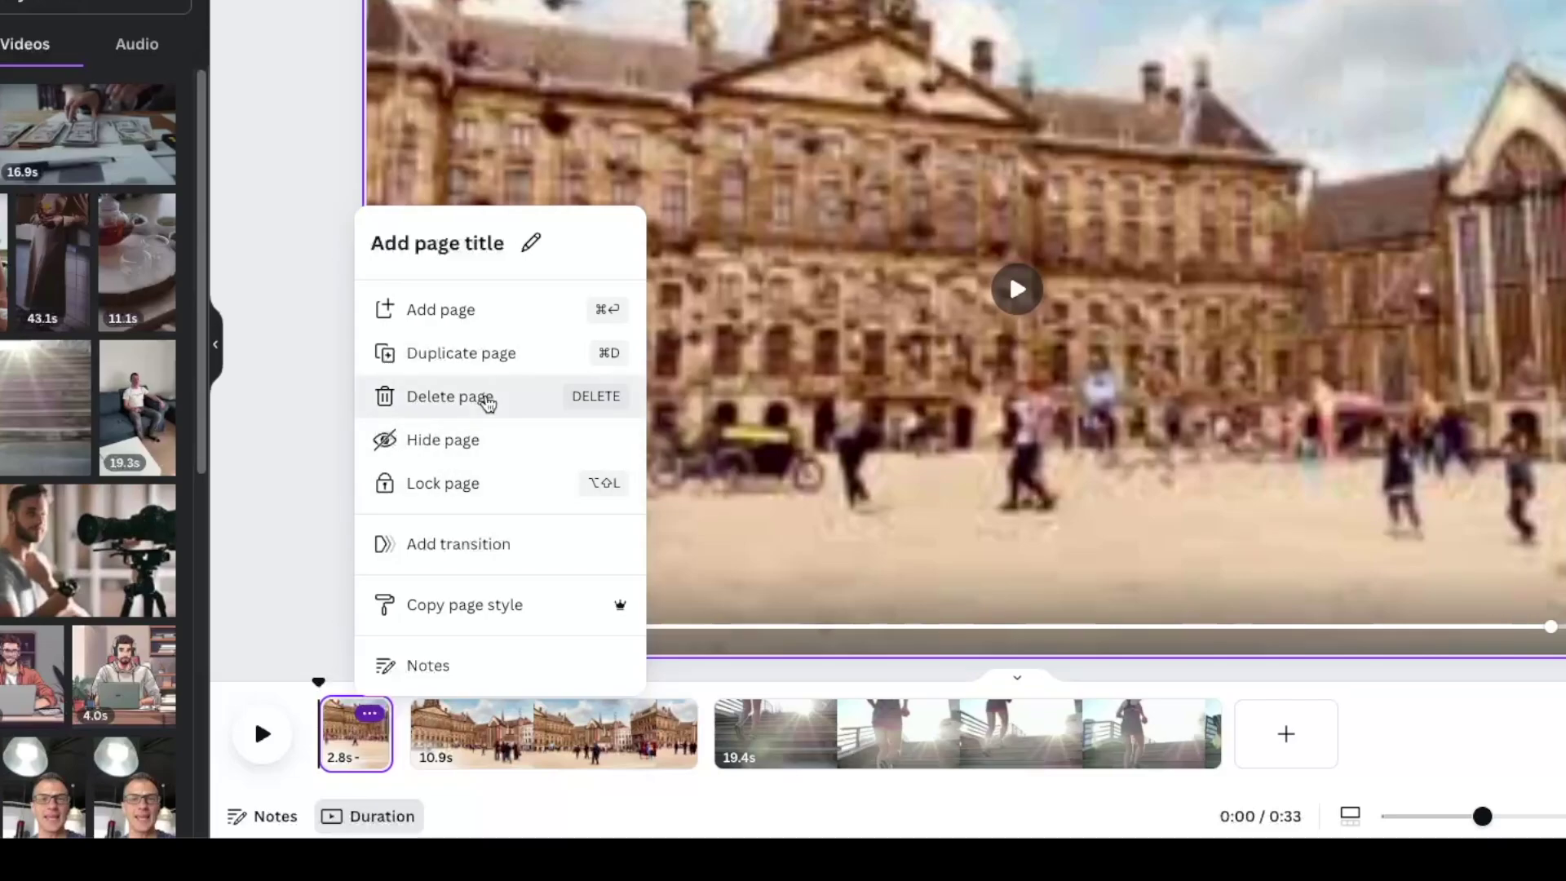
{"action": "left_click", "coordinate": [487, 400]}
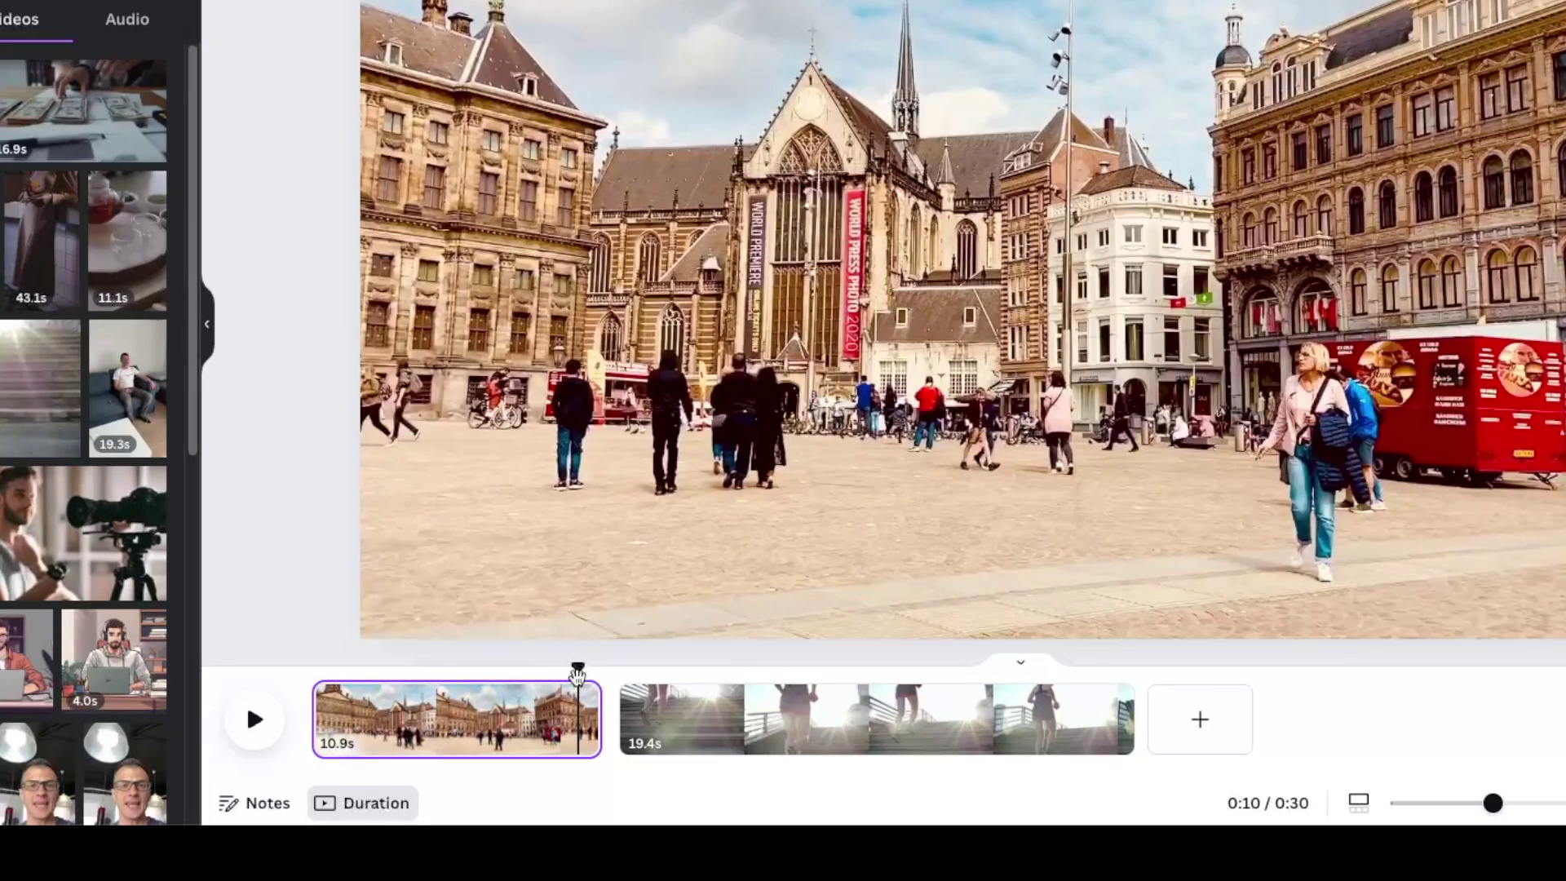
Split the palace square clip at 10.0 s and delete the leftover 0.9 s end piece.
{"action": "key", "text": "s"}
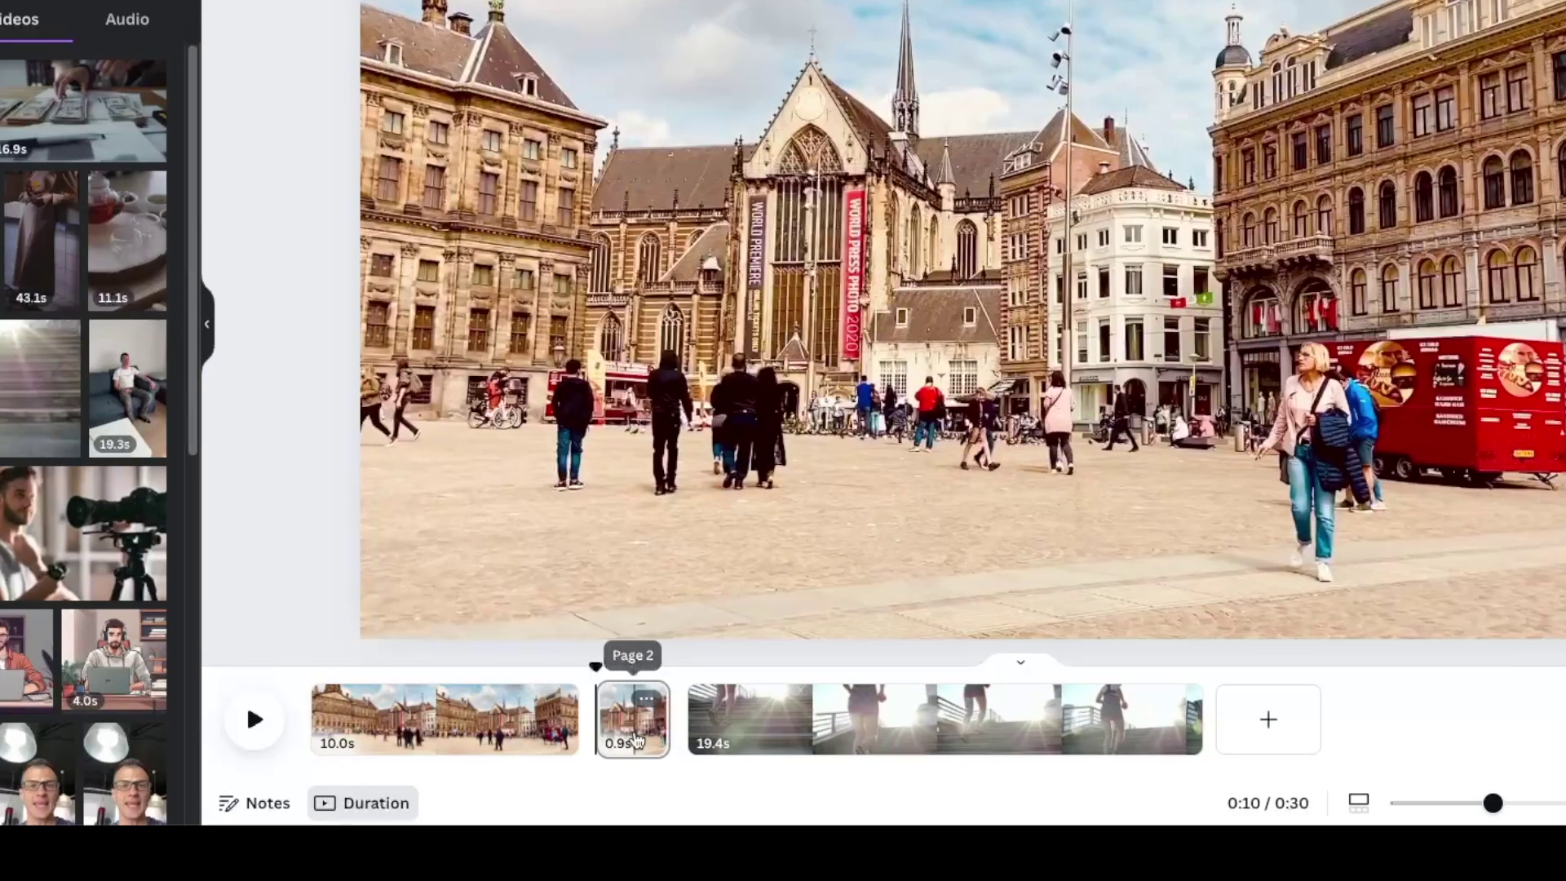
{"action": "left_click", "coordinate": [637, 740]}
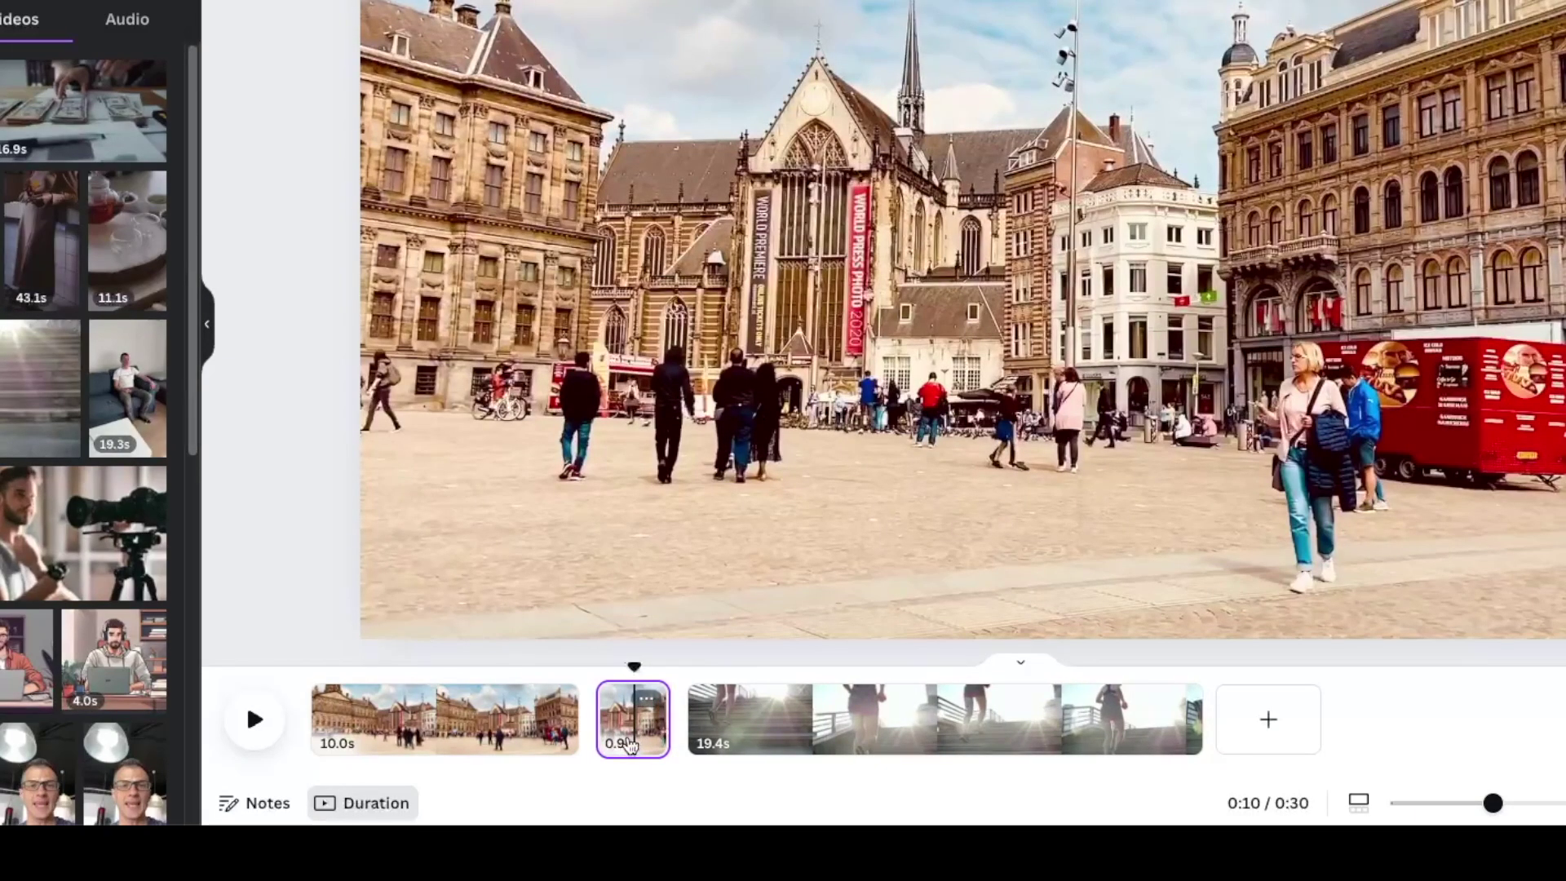
{"action": "key", "text": "Delete"}
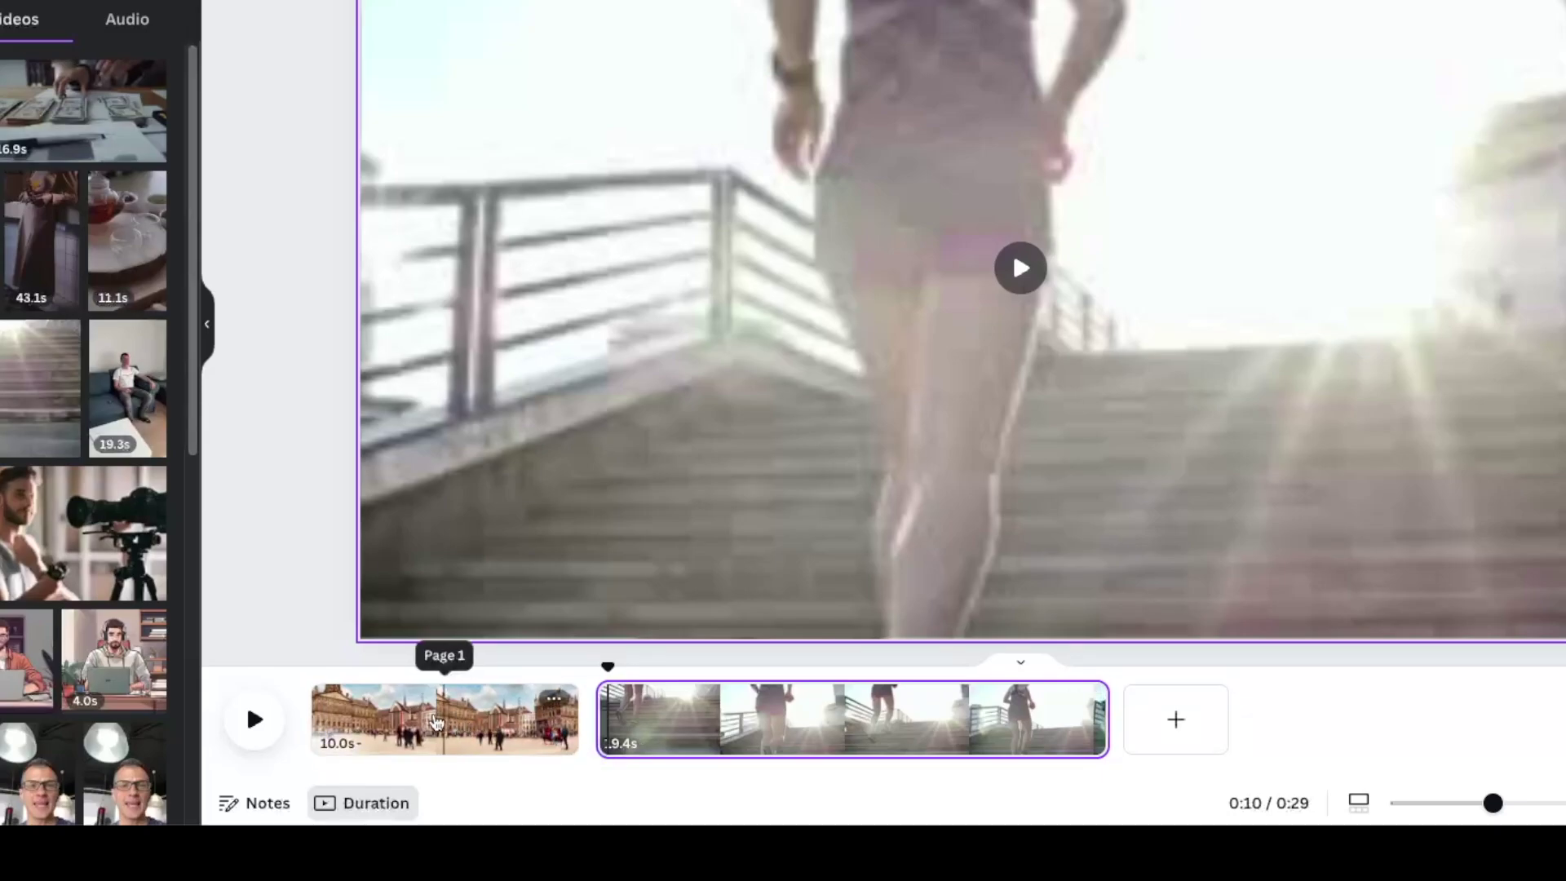
Shorten the palace square clip slightly from its end and extend it back to 10.0 s.
{"action": "left_click", "coordinate": [433, 719]}
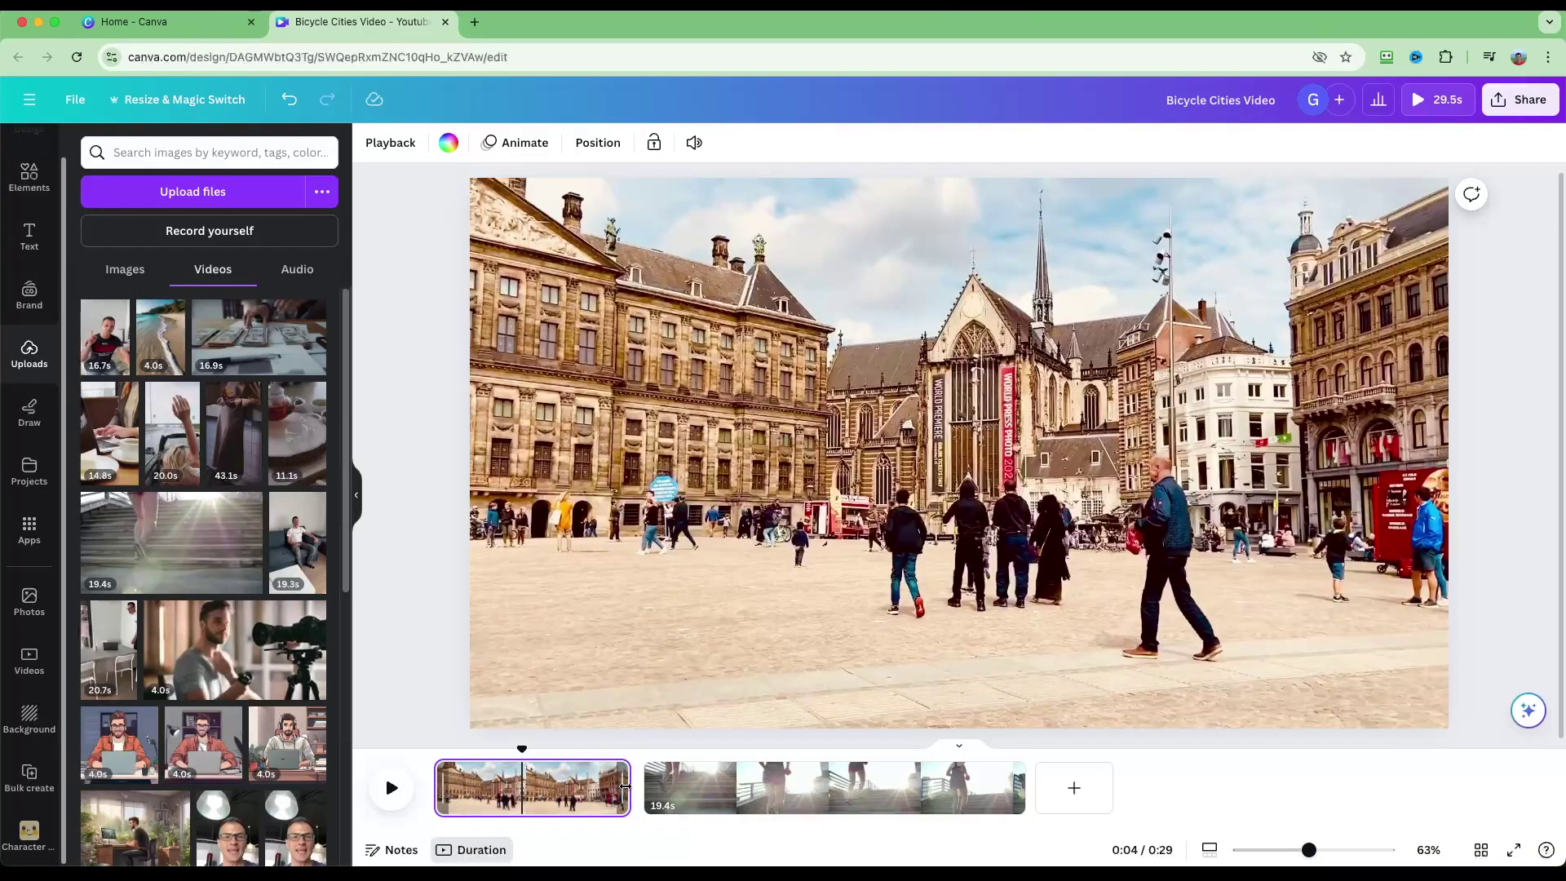
{"action": "left_click_drag", "start_coordinate": [572, 713], "coordinate": [568, 717]}
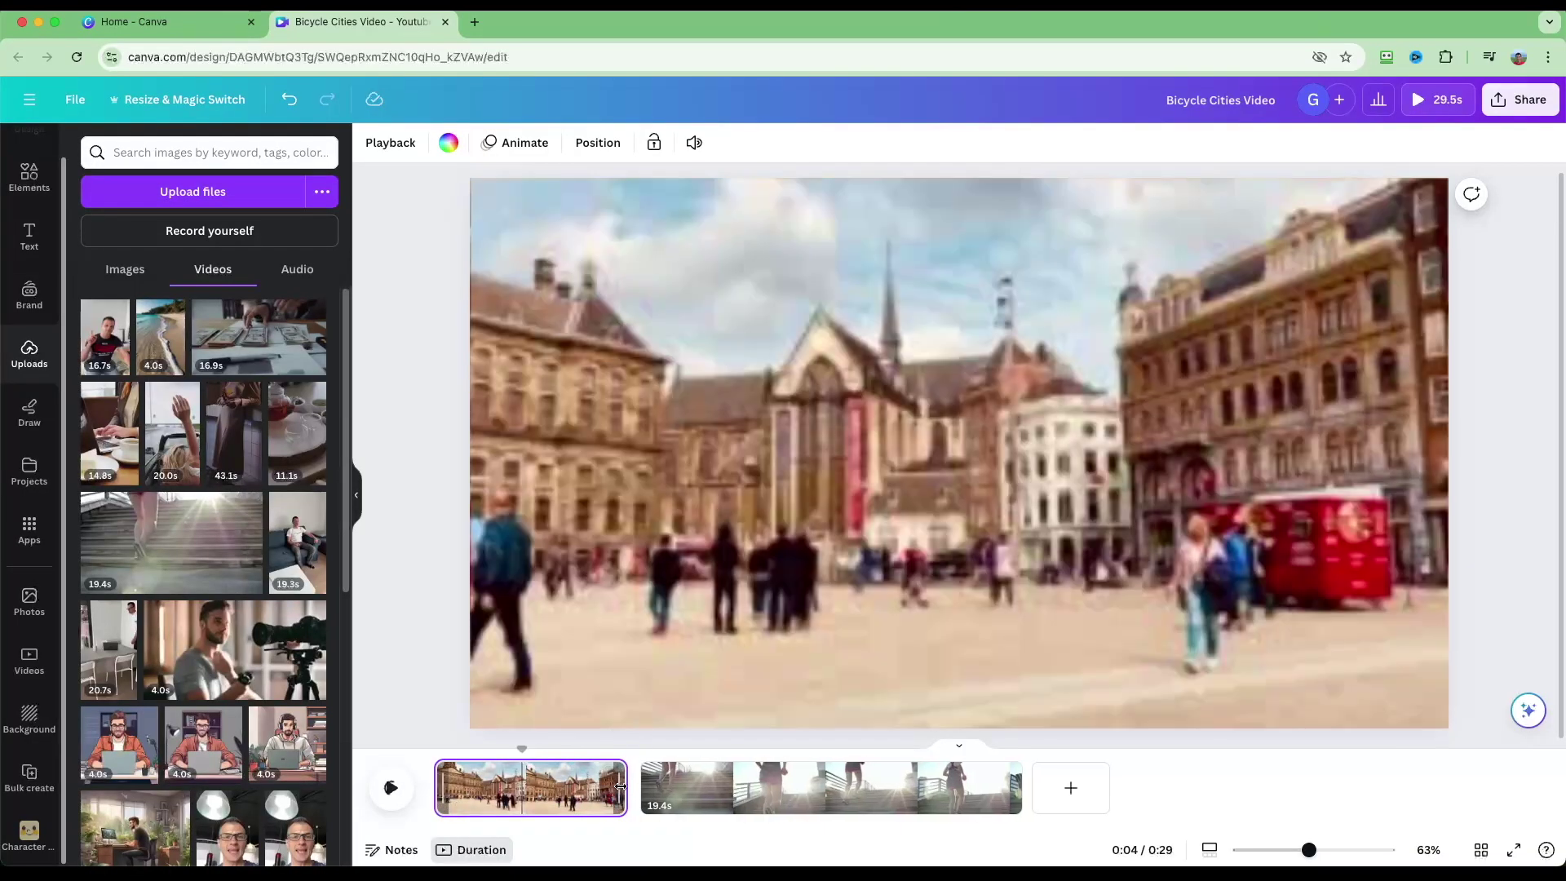
{"action": "left_click_drag", "start_coordinate": [620, 785], "coordinate": [625, 785]}
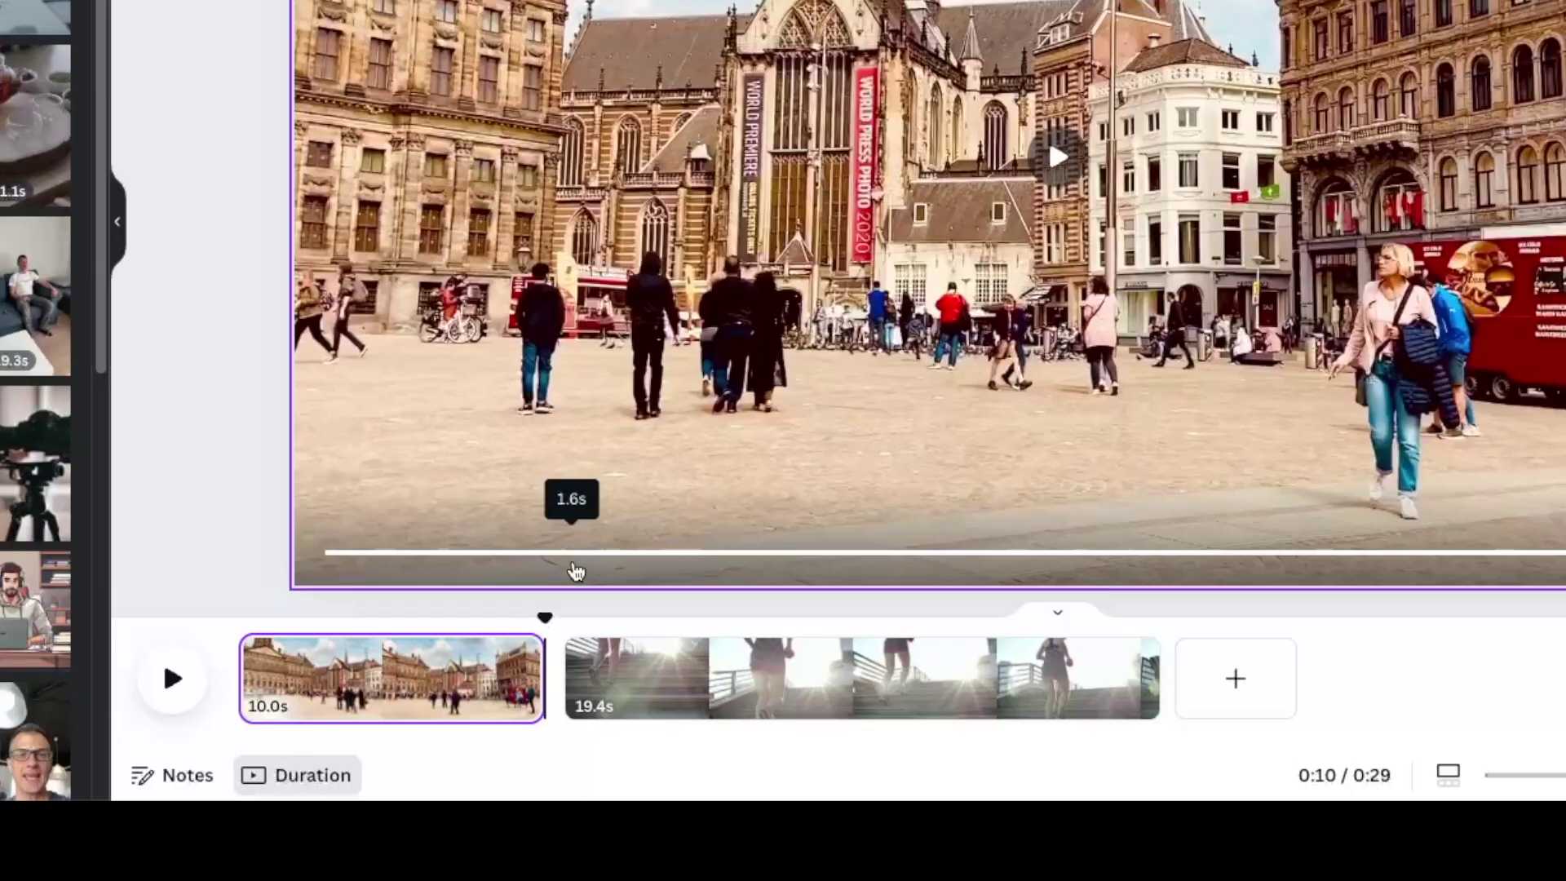
Trim the stairs clip from its start to 15.5 s and from its end to a length of 8.0 s.
{"action": "left_click_drag", "start_coordinate": [573, 684], "coordinate": [689, 694]}
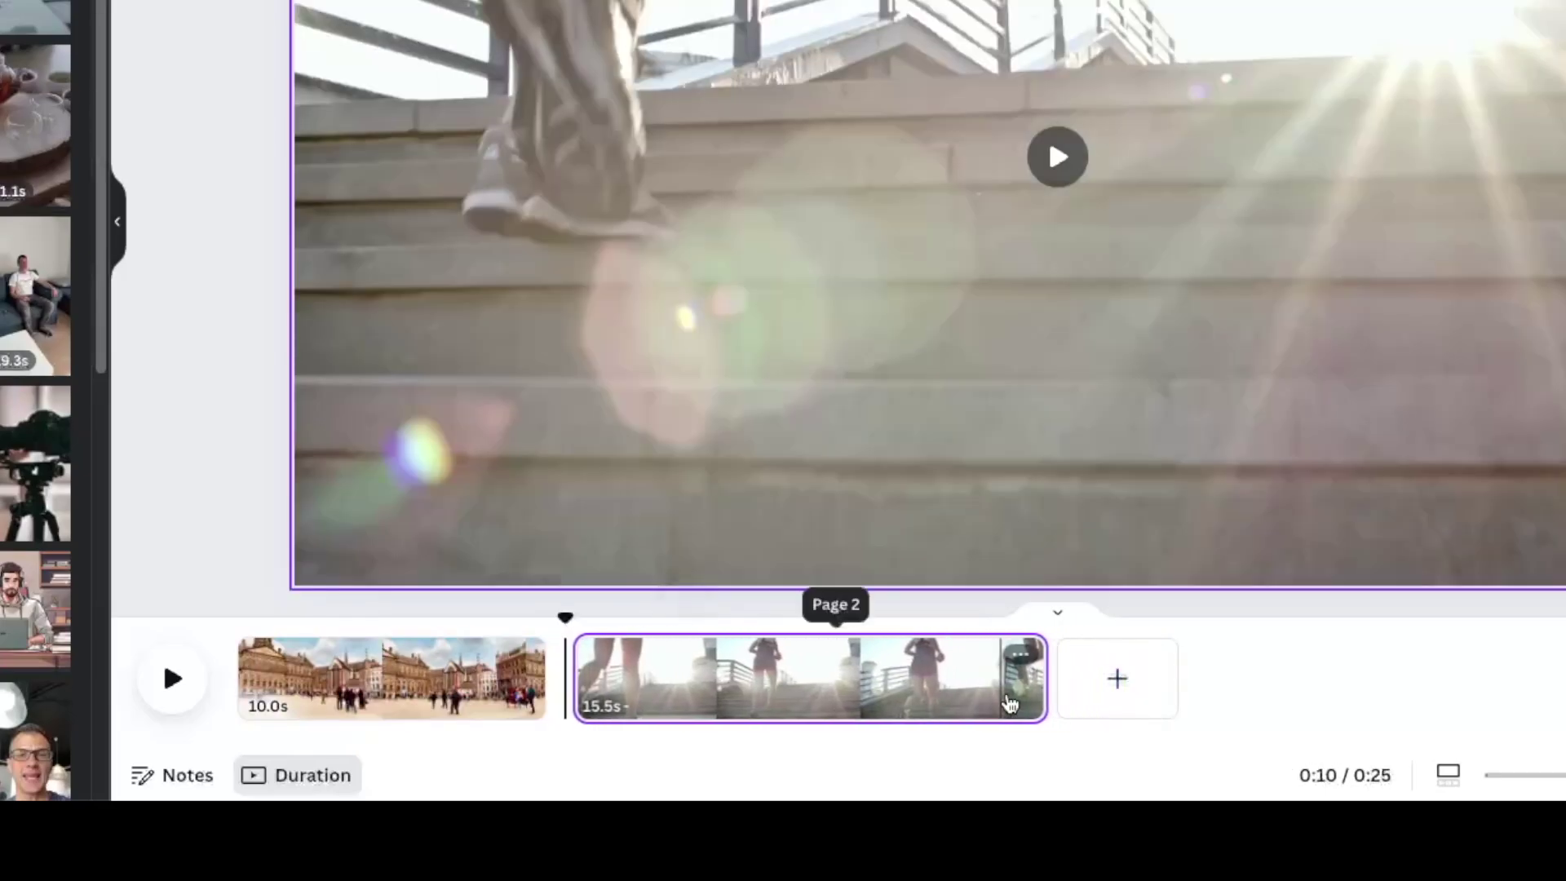
{"action": "left_click_drag", "start_coordinate": [1036, 690], "coordinate": [799, 699]}
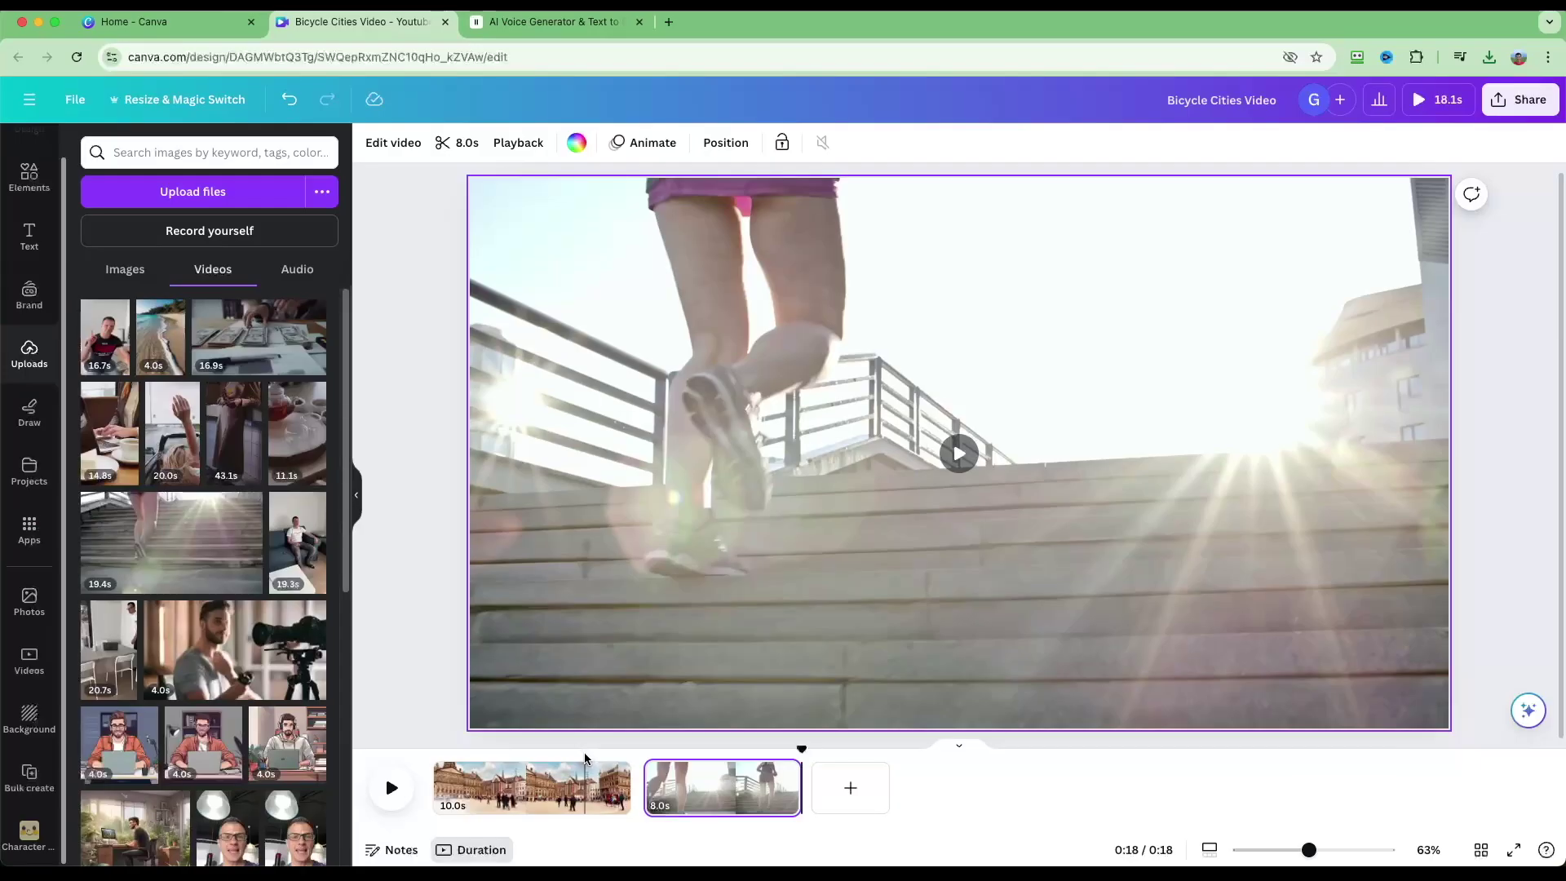
Add the uploaded audio.mp3 to the timeline and align its start with the beginning of the palace square clip.
{"action": "left_click_drag", "start_coordinate": [520, 752], "coordinate": [486, 750]}
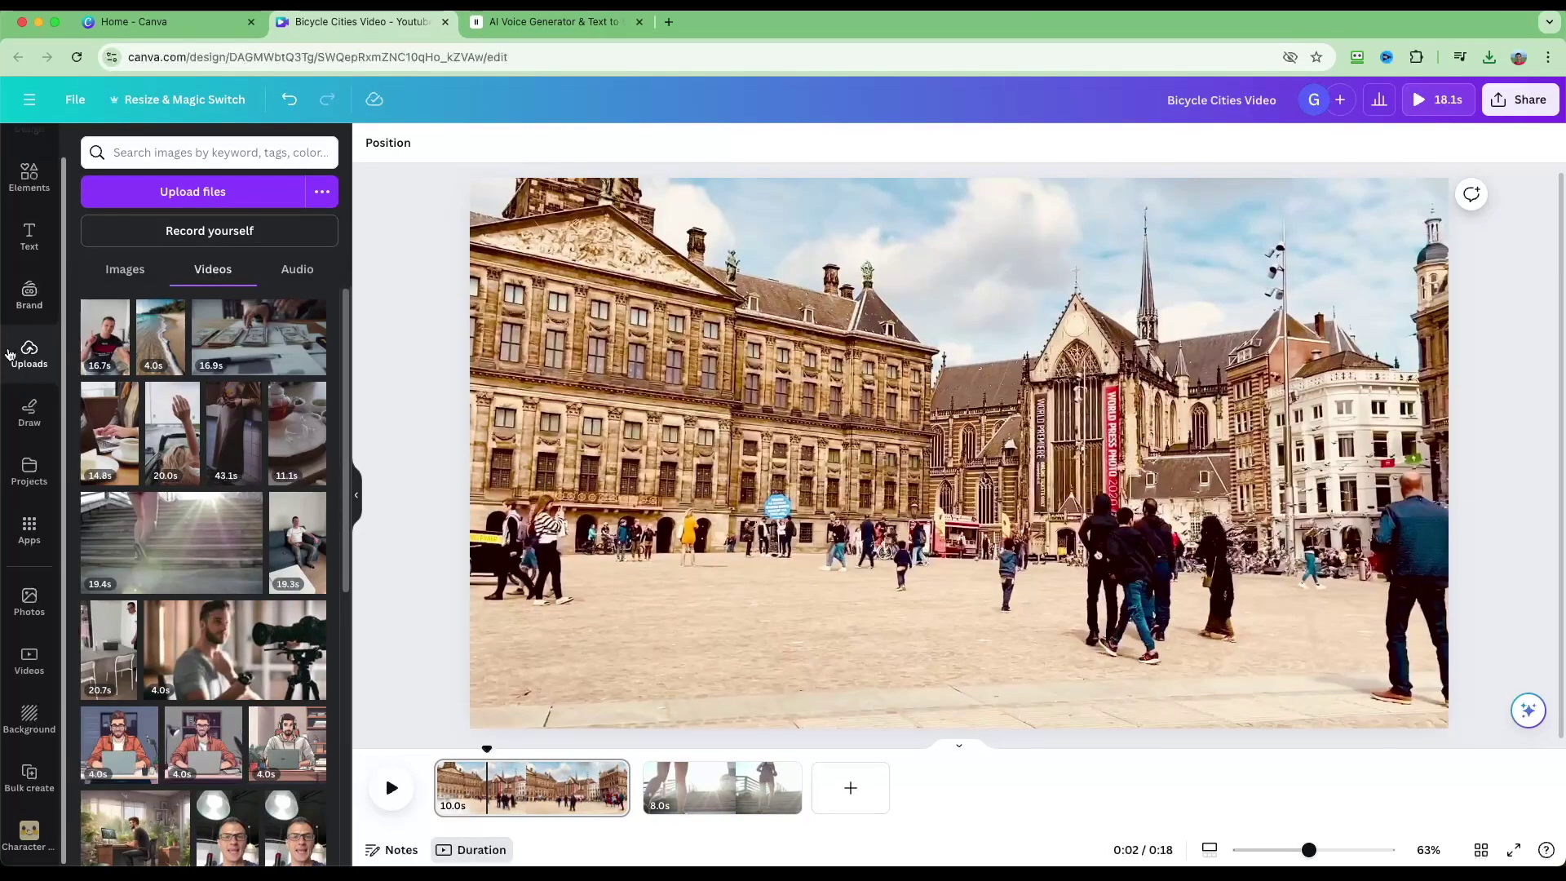
{"action": "left_click", "coordinate": [296, 270]}
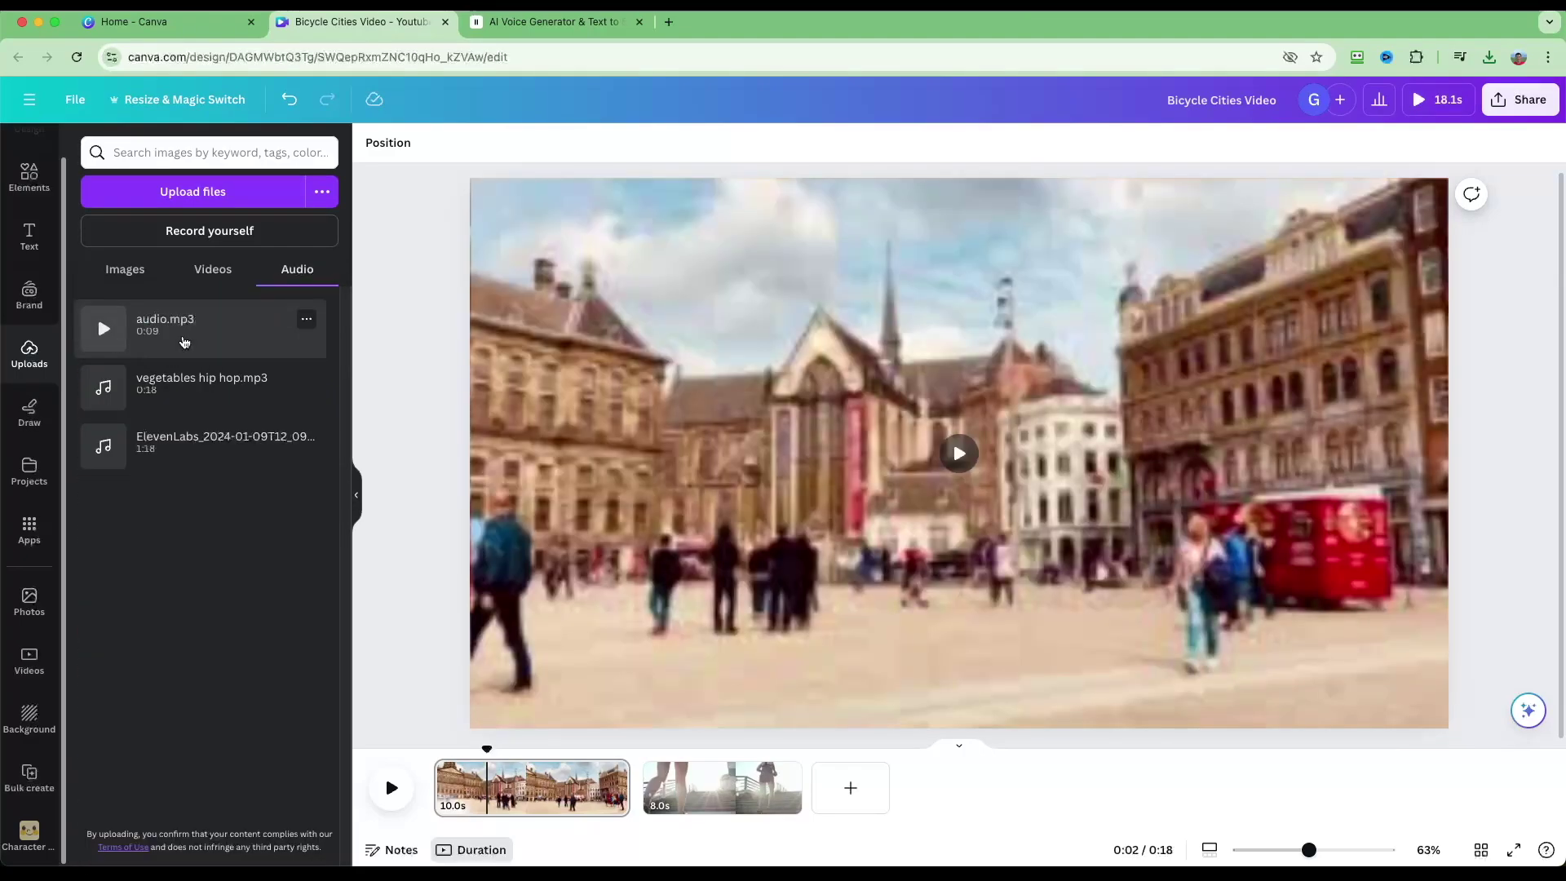
{"action": "left_click", "coordinate": [185, 341]}
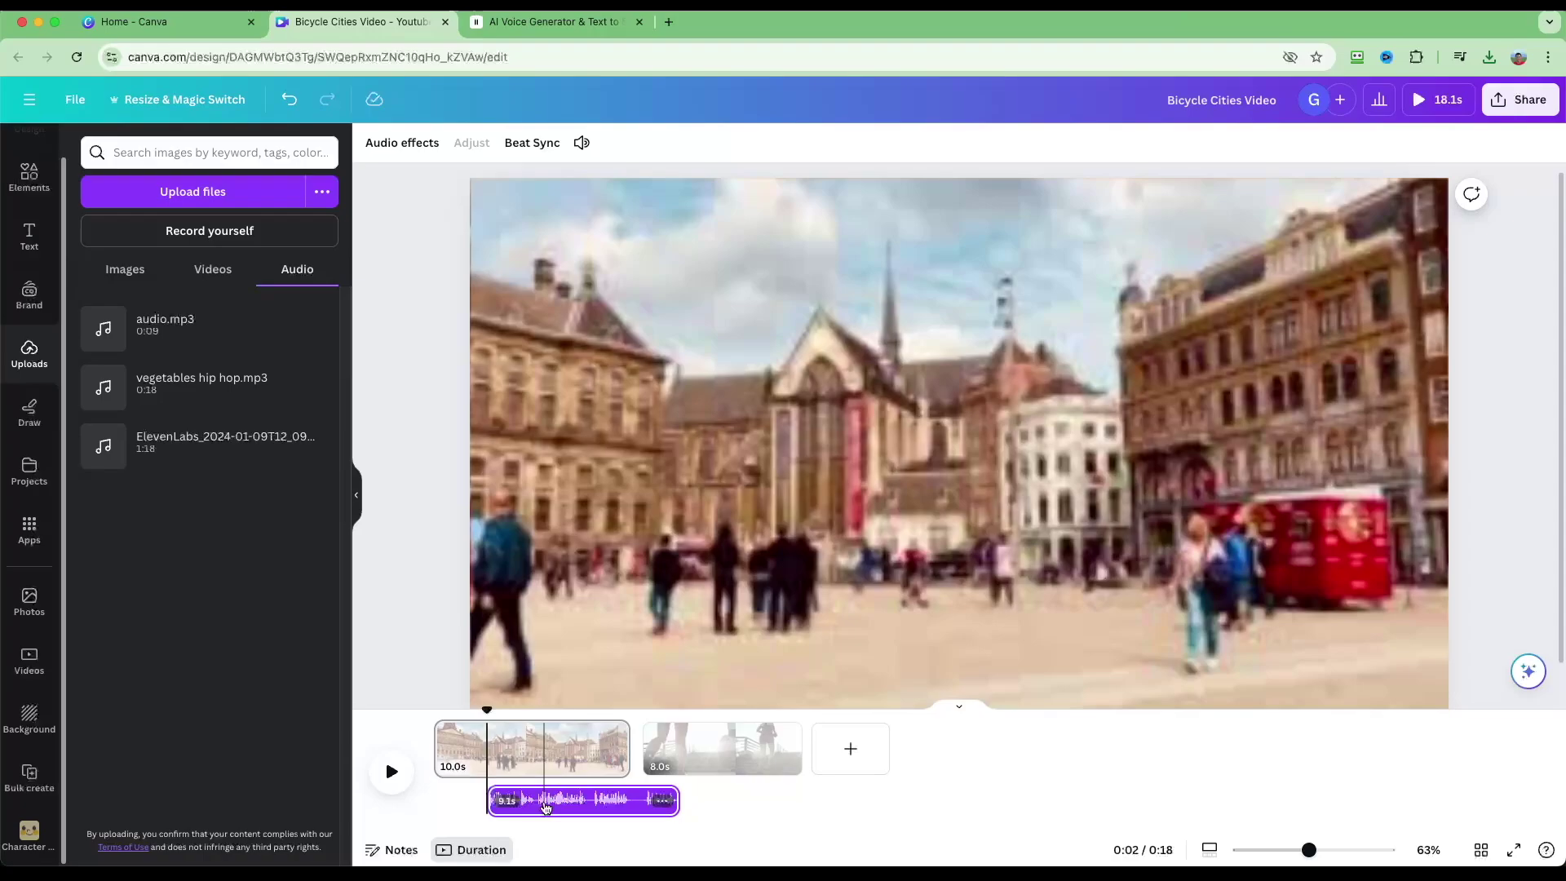
{"action": "left_click_drag", "start_coordinate": [539, 812], "coordinate": [467, 771]}
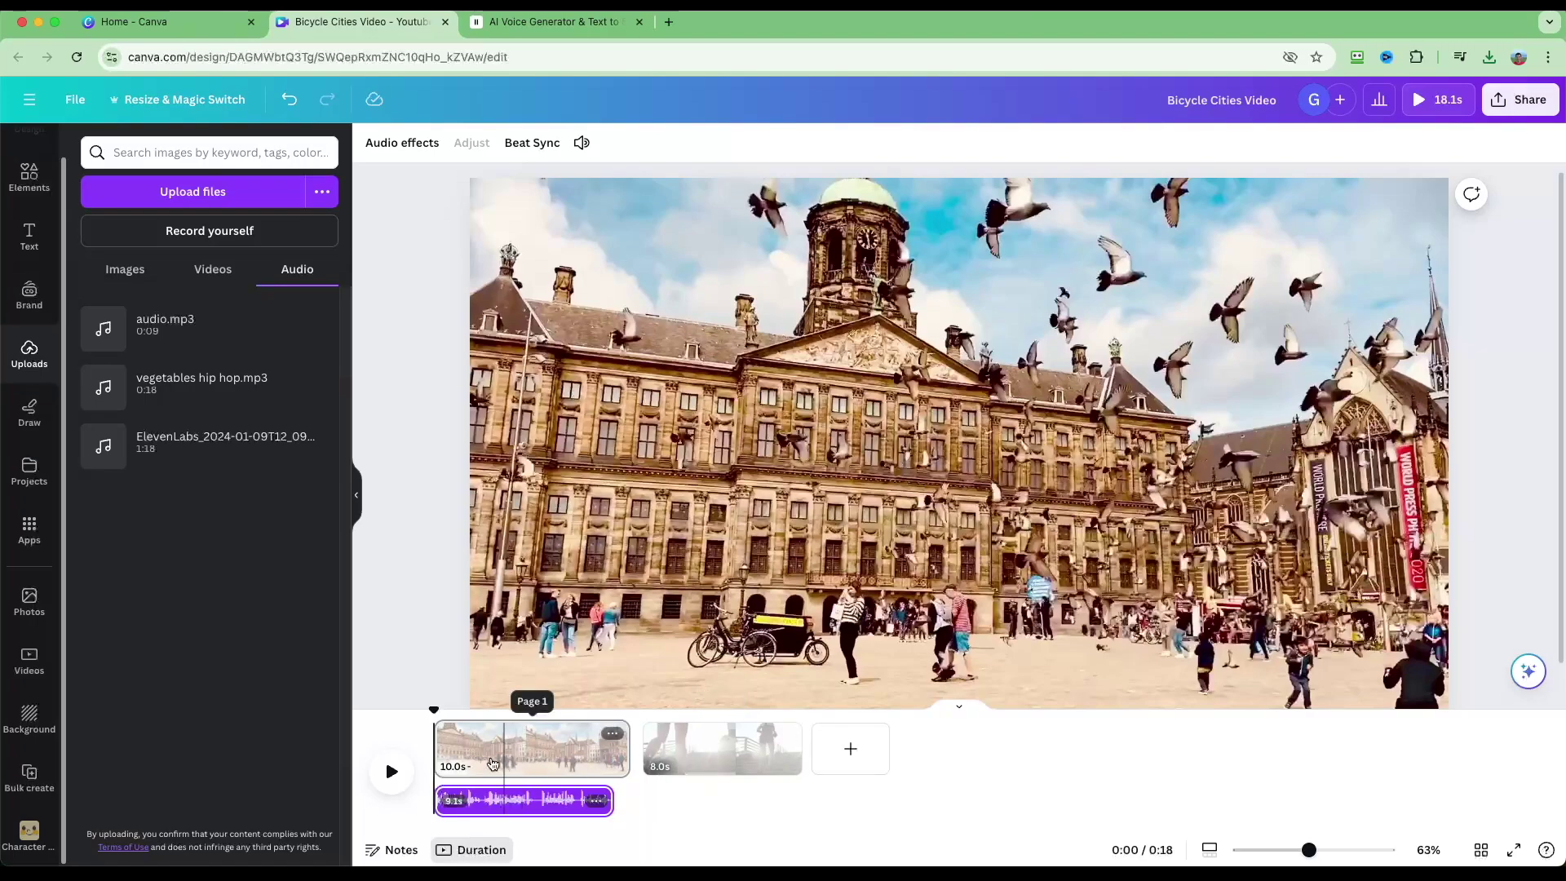
Play the palace square clip with its audio track, pause, and return the playhead to the start.
{"action": "left_click", "coordinate": [394, 775]}
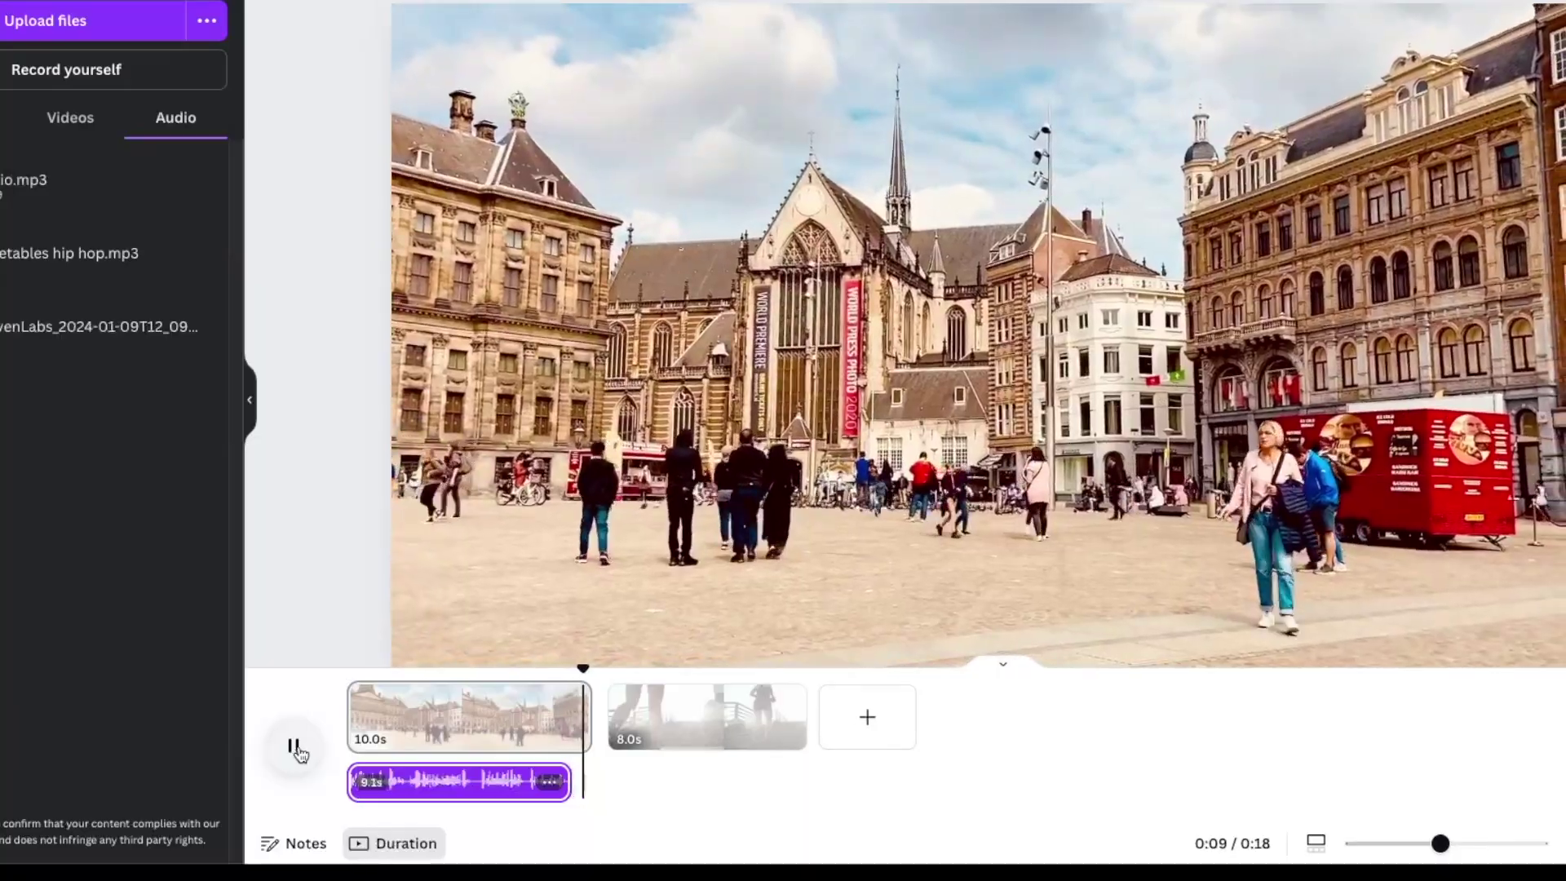
{"action": "left_click", "coordinate": [295, 751]}
{"action": "left_click", "coordinate": [372, 710]}
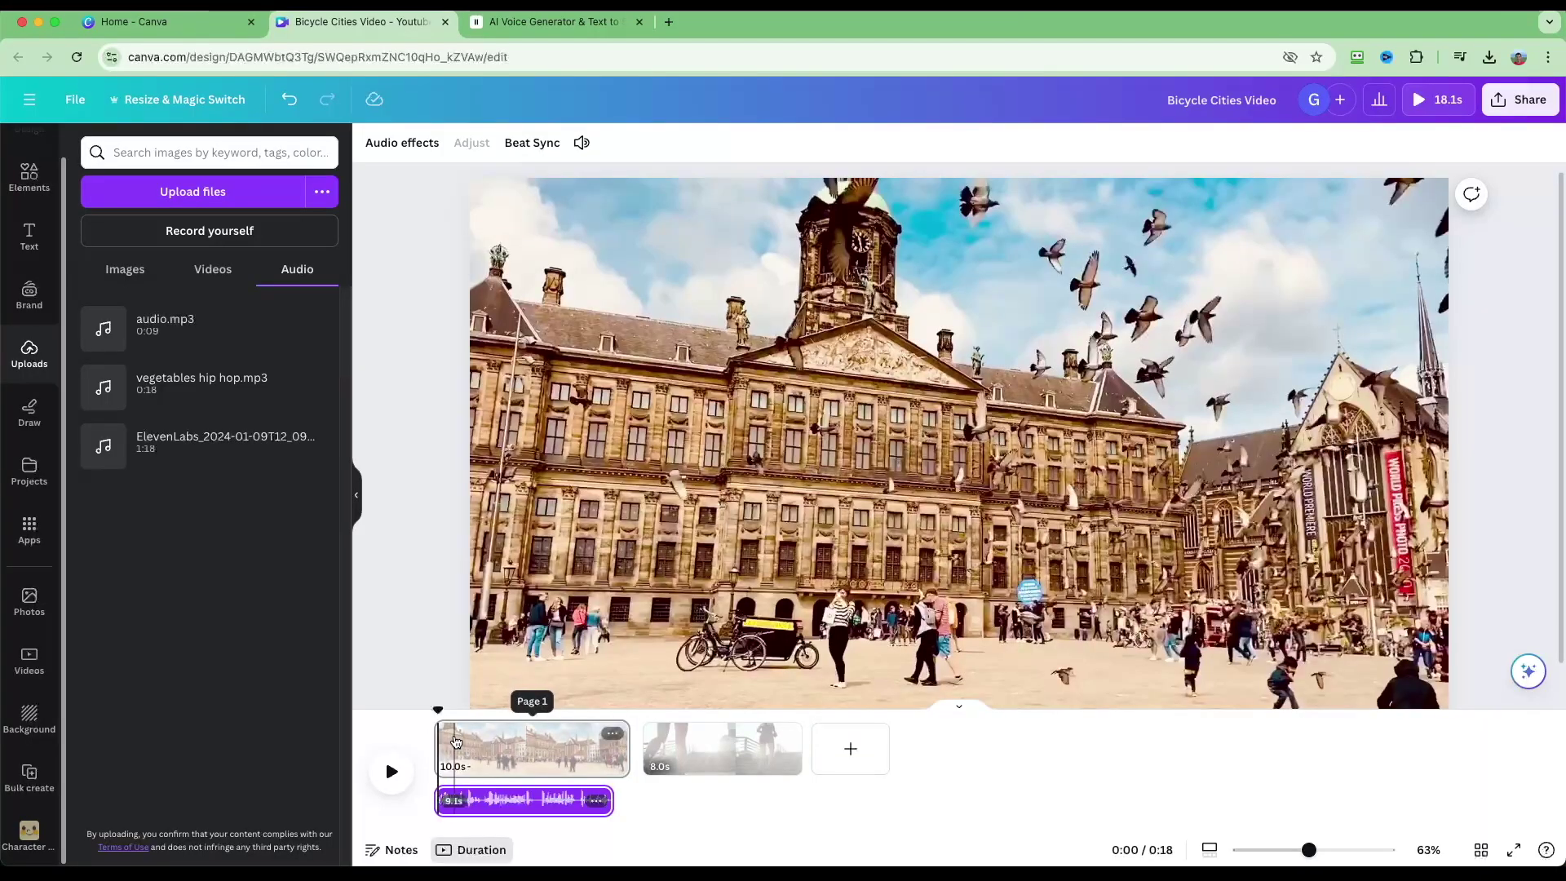
Search the stock video library for bicycle and compare it with the uploaded media.
{"action": "left_click", "coordinate": [484, 732]}
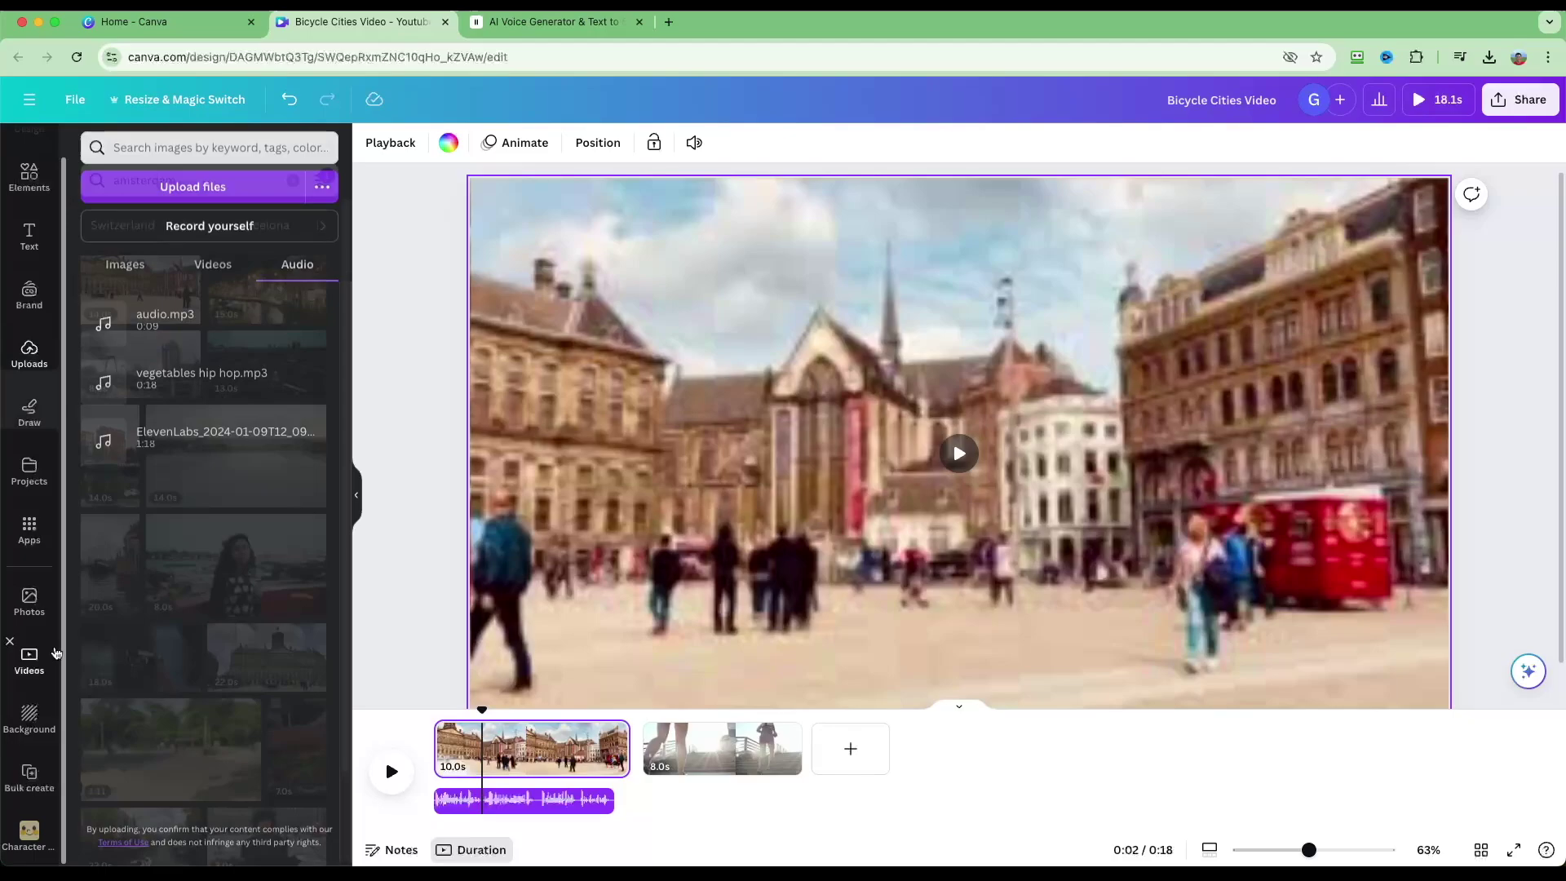
{"action": "left_click", "coordinate": [50, 677]}
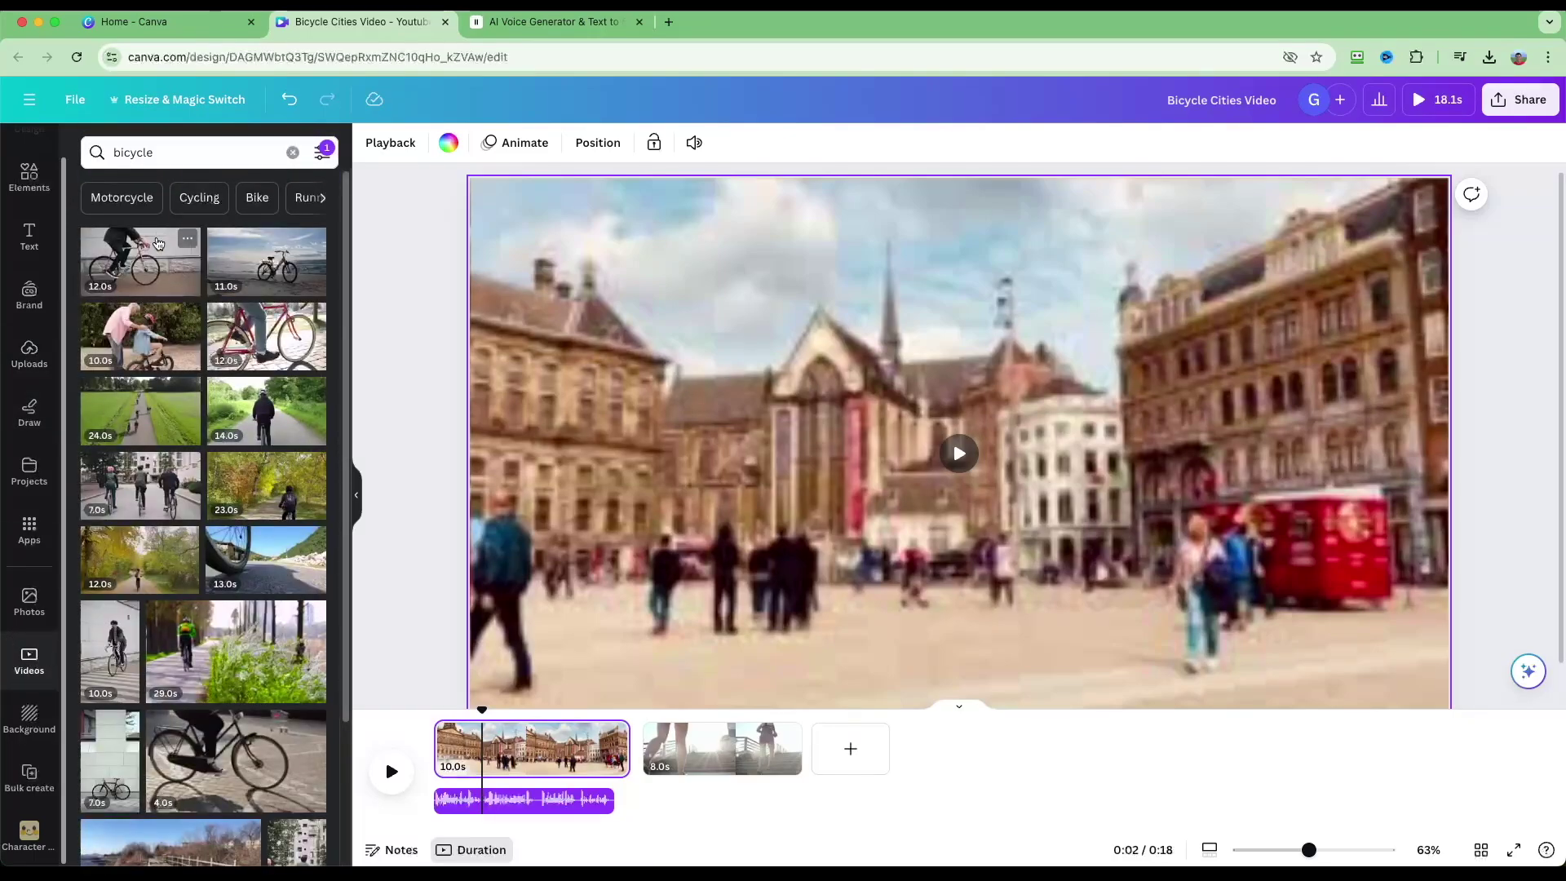
{"action": "left_click", "coordinate": [29, 353]}
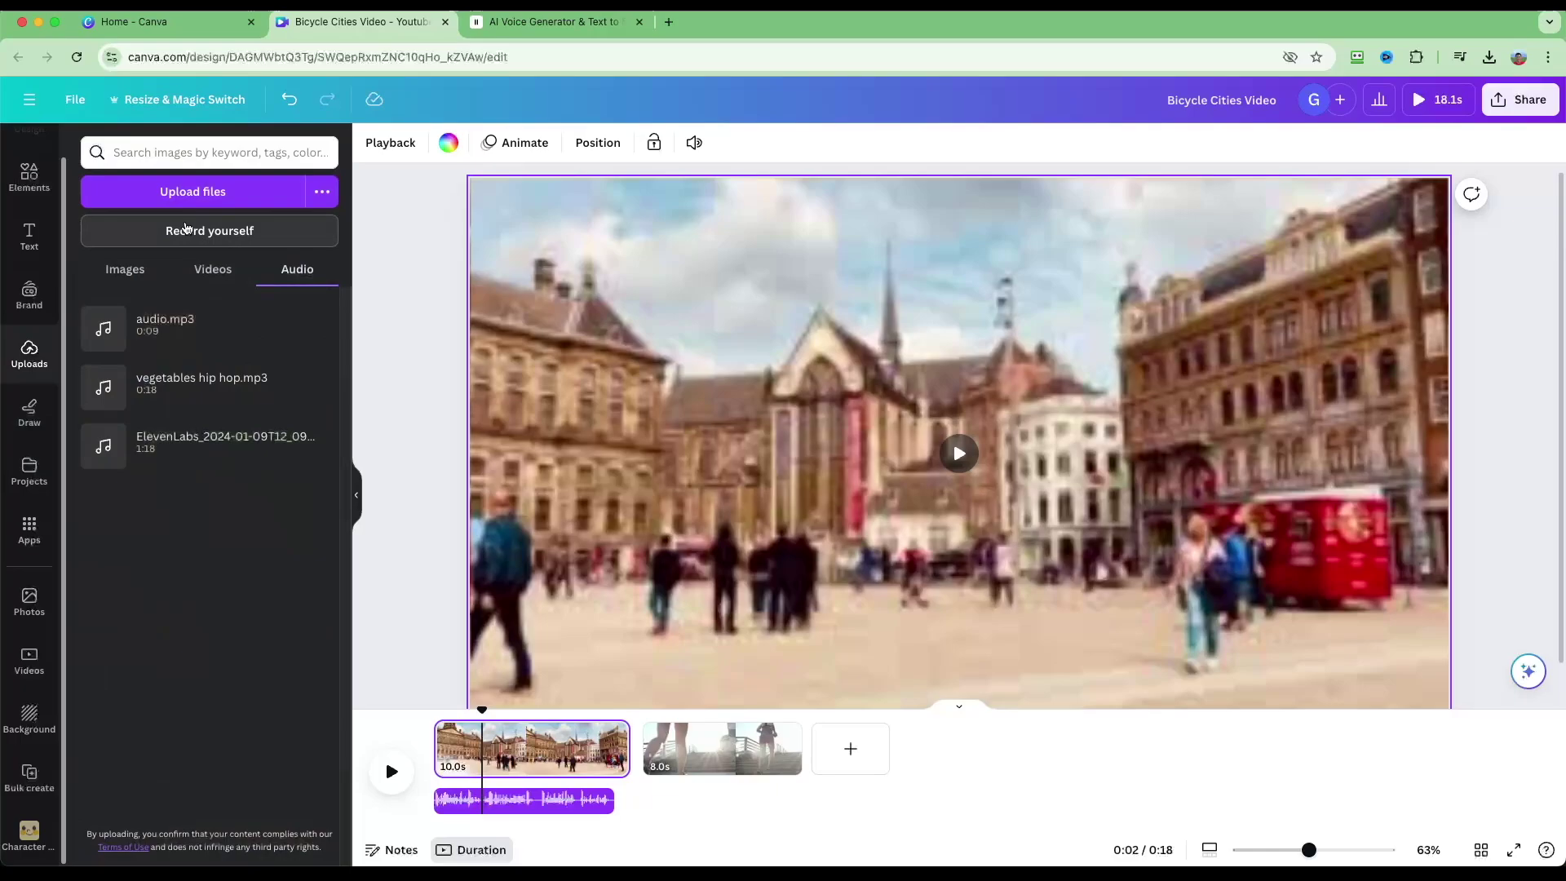
{"action": "left_click", "coordinate": [42, 661]}
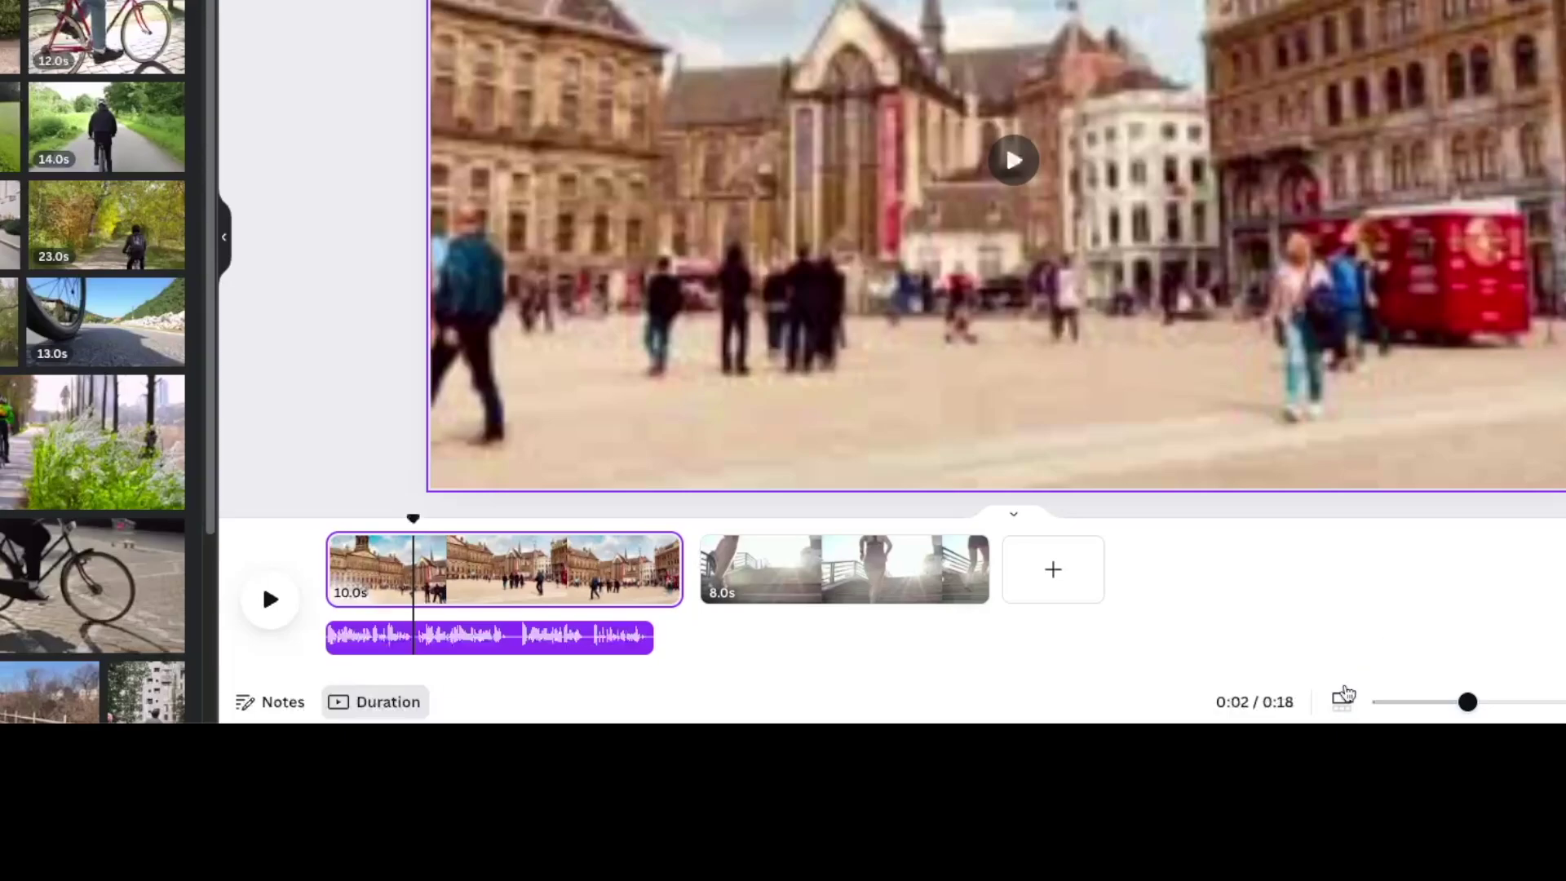
Switch the zoom control to the timeline and enlarge the timeline so the clips and audio appear wider.
{"action": "left_click", "coordinate": [1343, 704]}
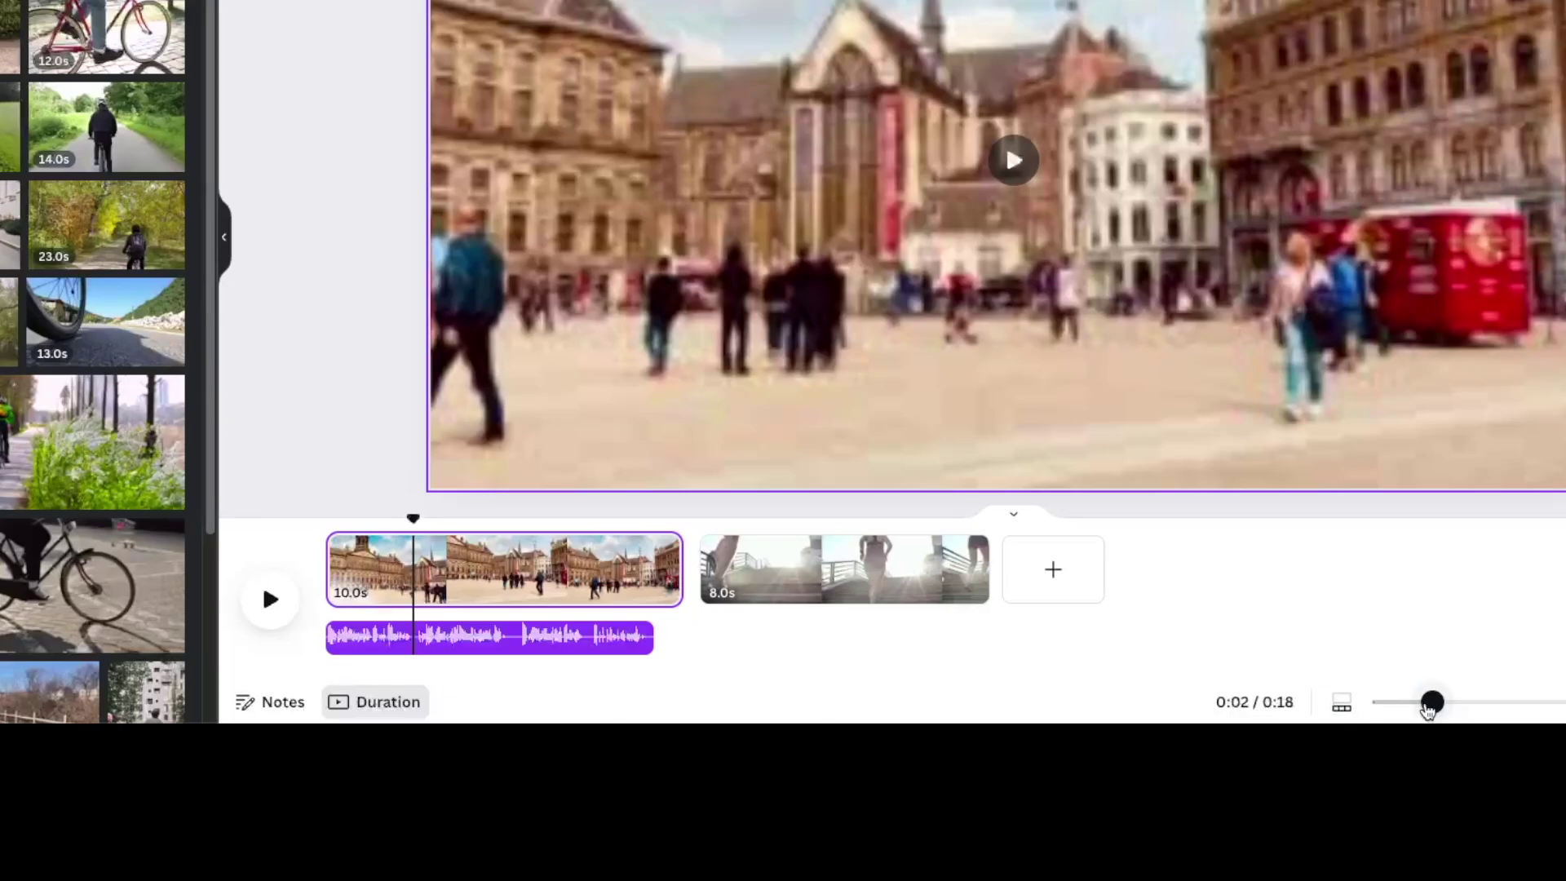
{"action": "left_click_drag", "start_coordinate": [1428, 710], "coordinate": [1490, 710]}
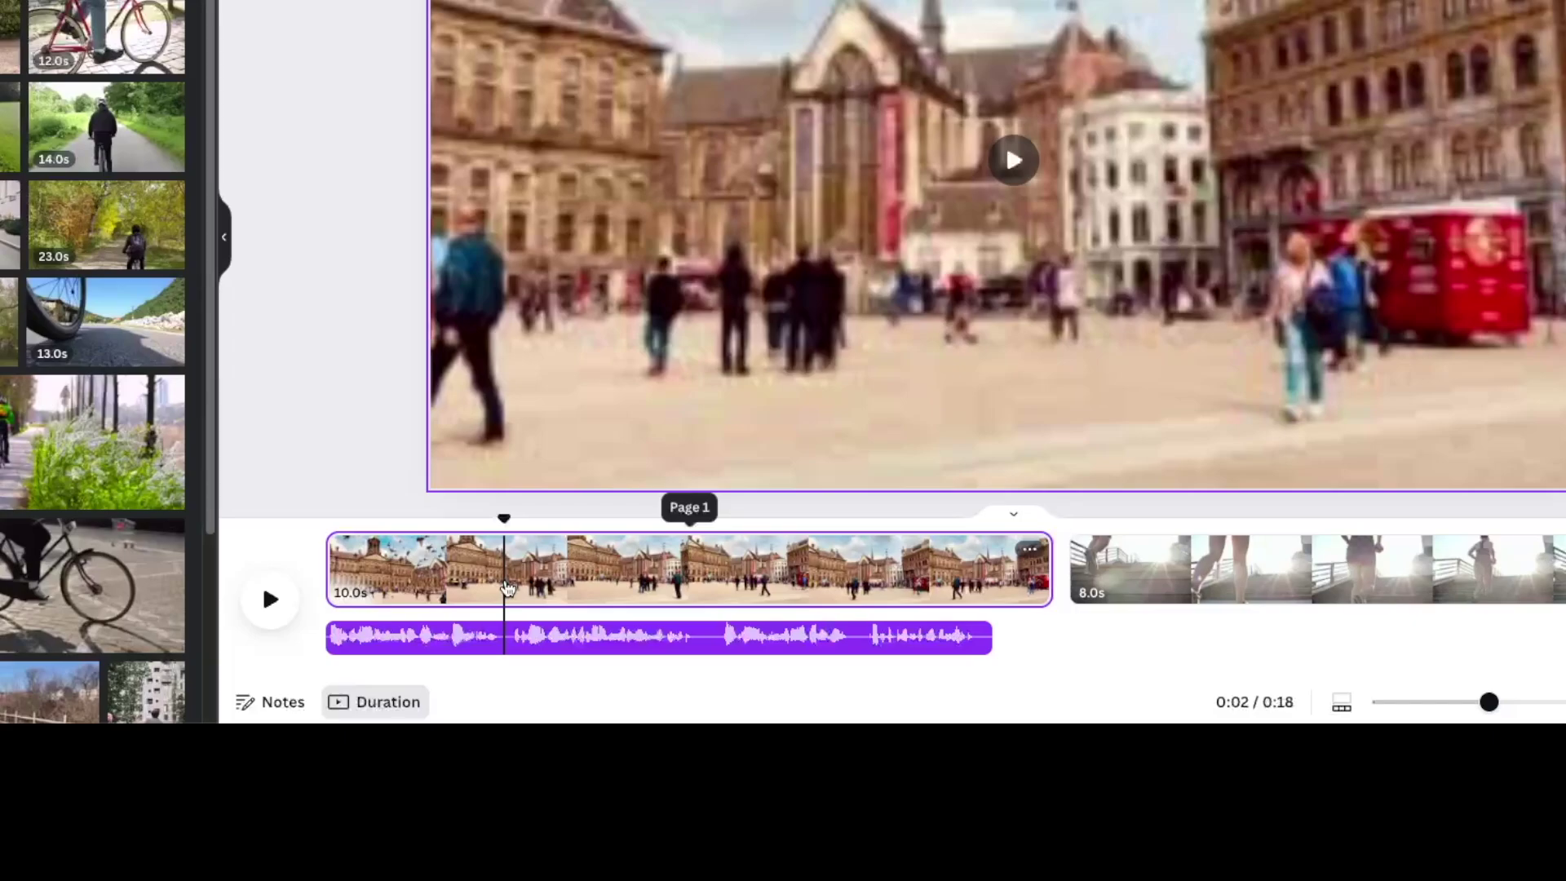
Split the palace square clip at about 2.4 seconds and again at about 5 seconds, in the voiceover's pause.
{"action": "right_click", "coordinate": [506, 588]}
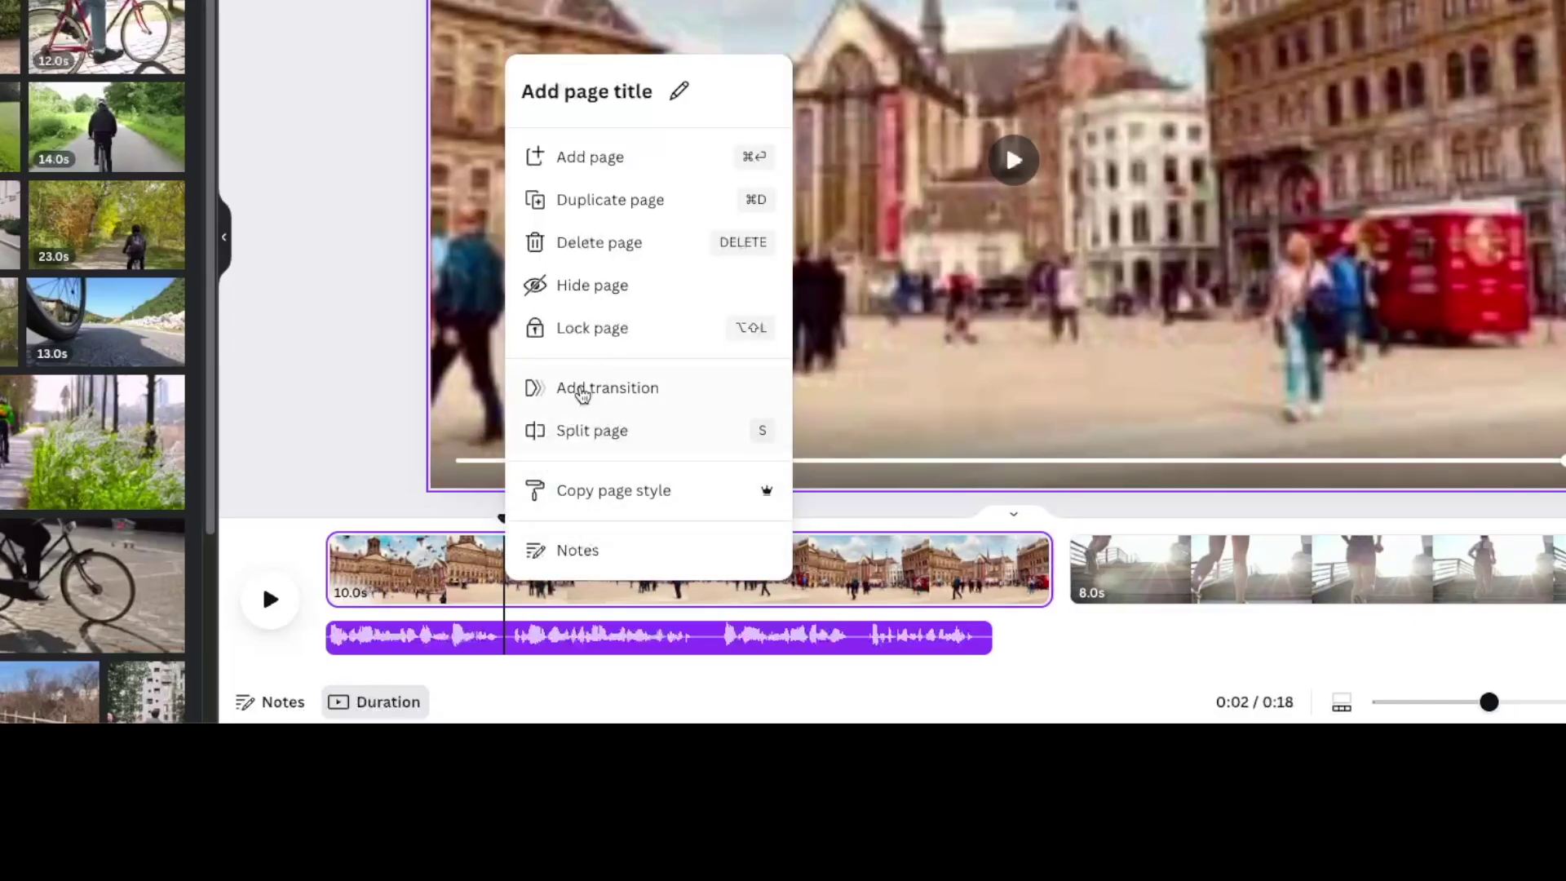
{"action": "left_click", "coordinate": [642, 441]}
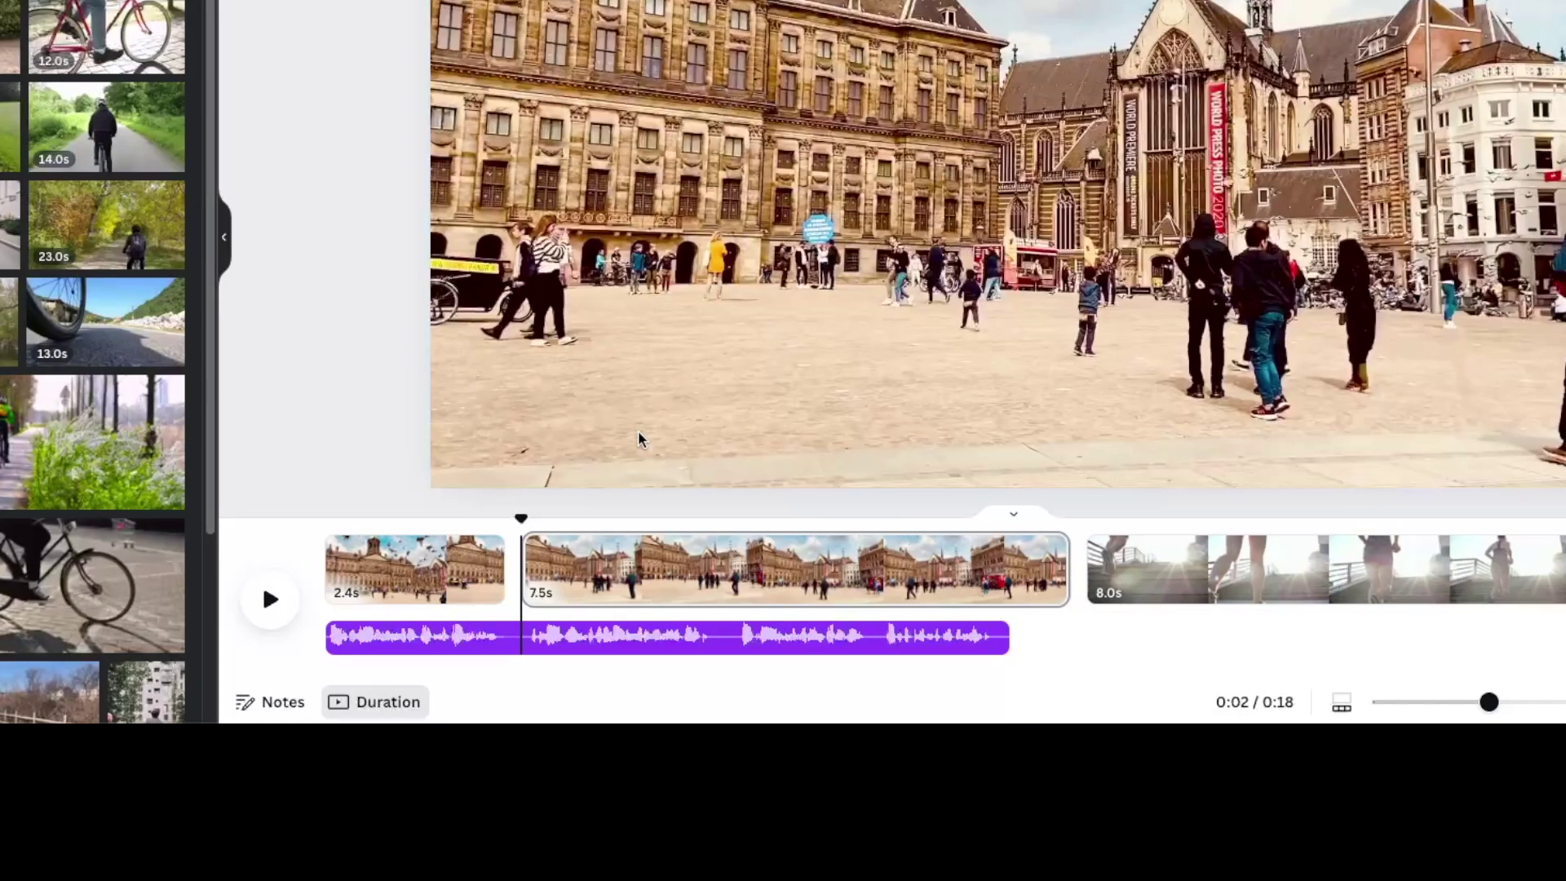
{"action": "left_click", "coordinate": [714, 652]}
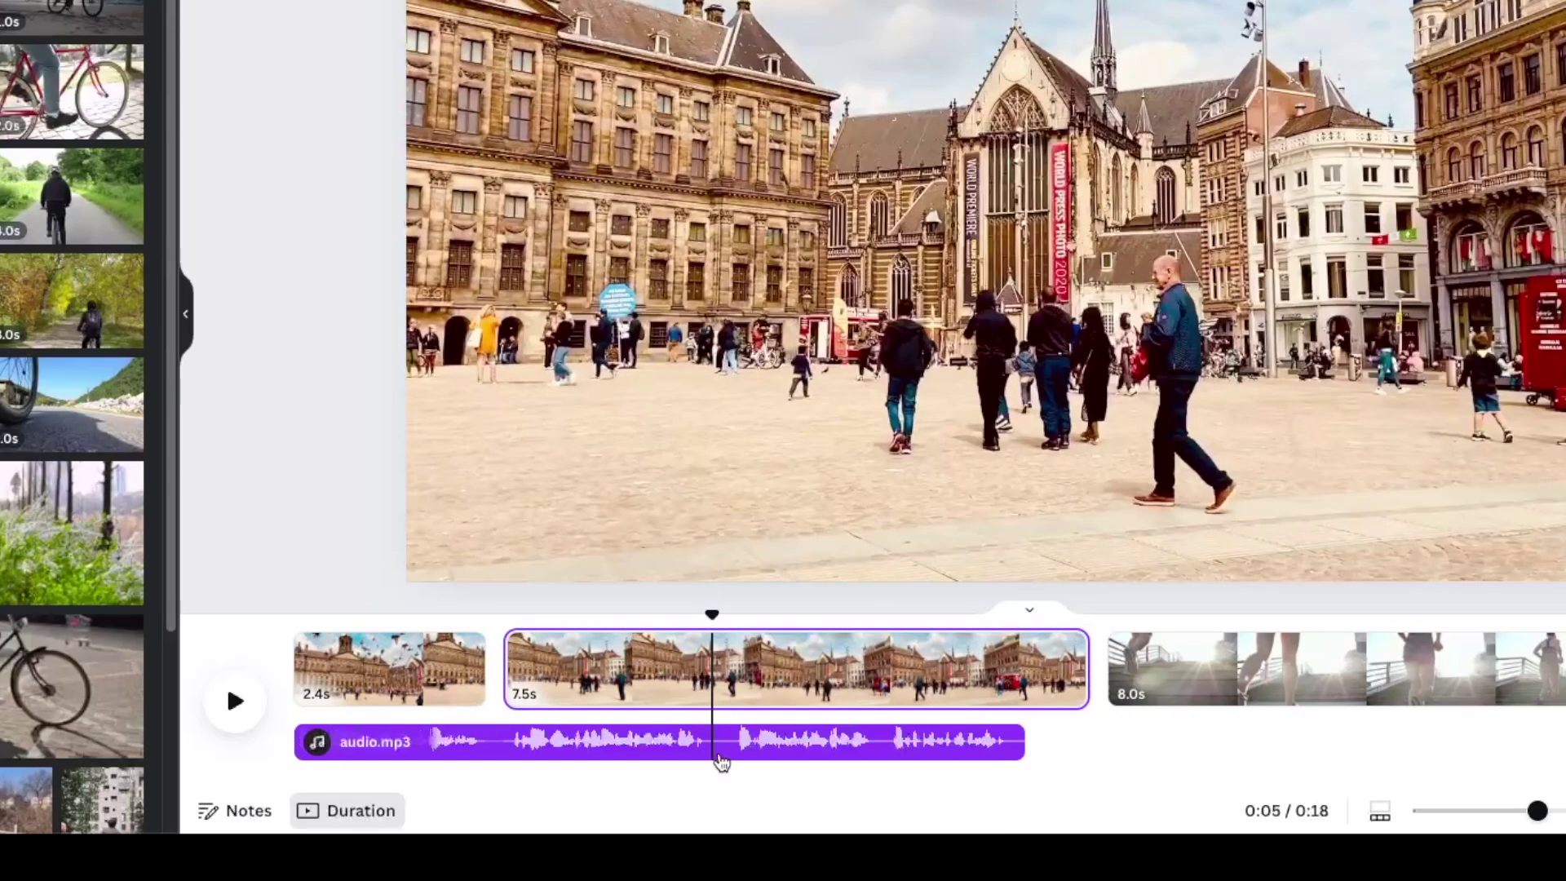
{"action": "key", "text": "s"}
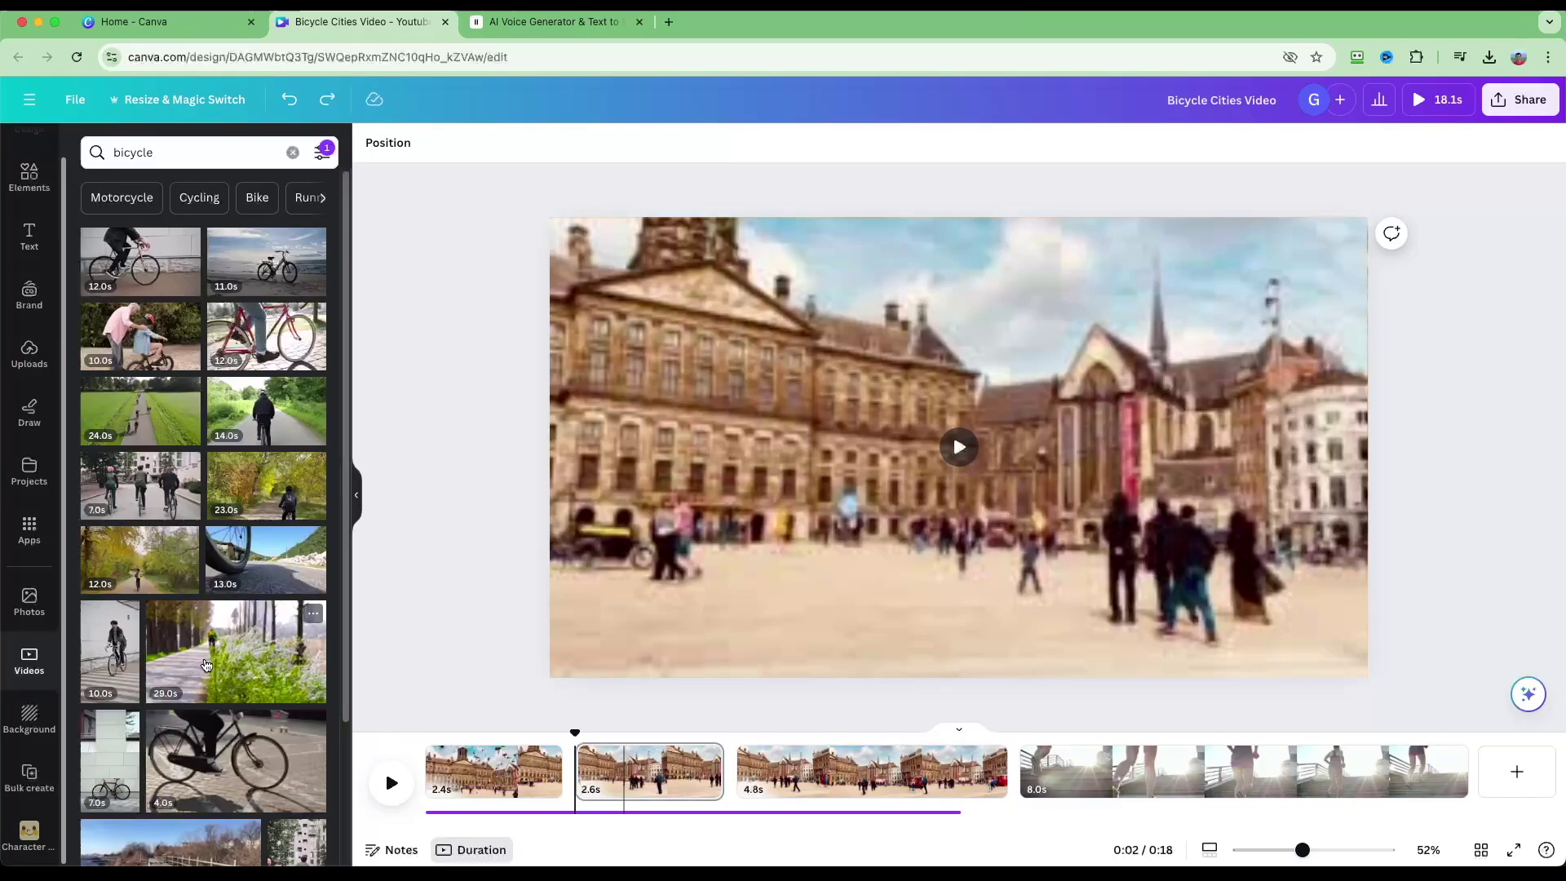
Try to insert the 29-second stock clip of a cyclist on a tree-lined path after the first palace square segment.
{"action": "left_click_drag", "start_coordinate": [200, 666], "coordinate": [581, 767]}
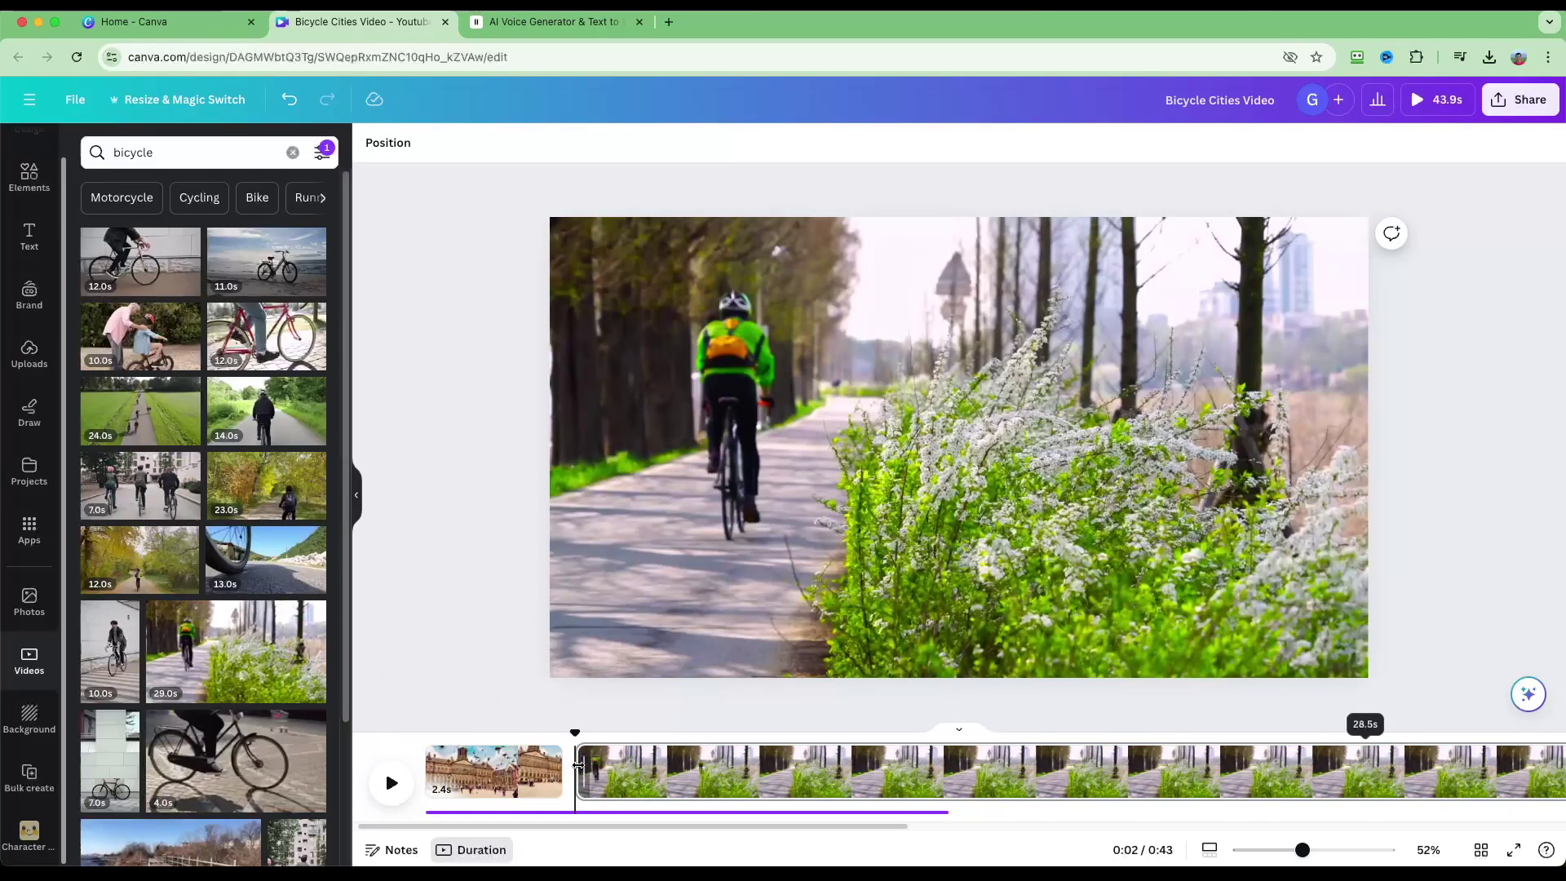
{"action": "left_click_drag", "start_coordinate": [1303, 850], "coordinate": [1265, 851]}
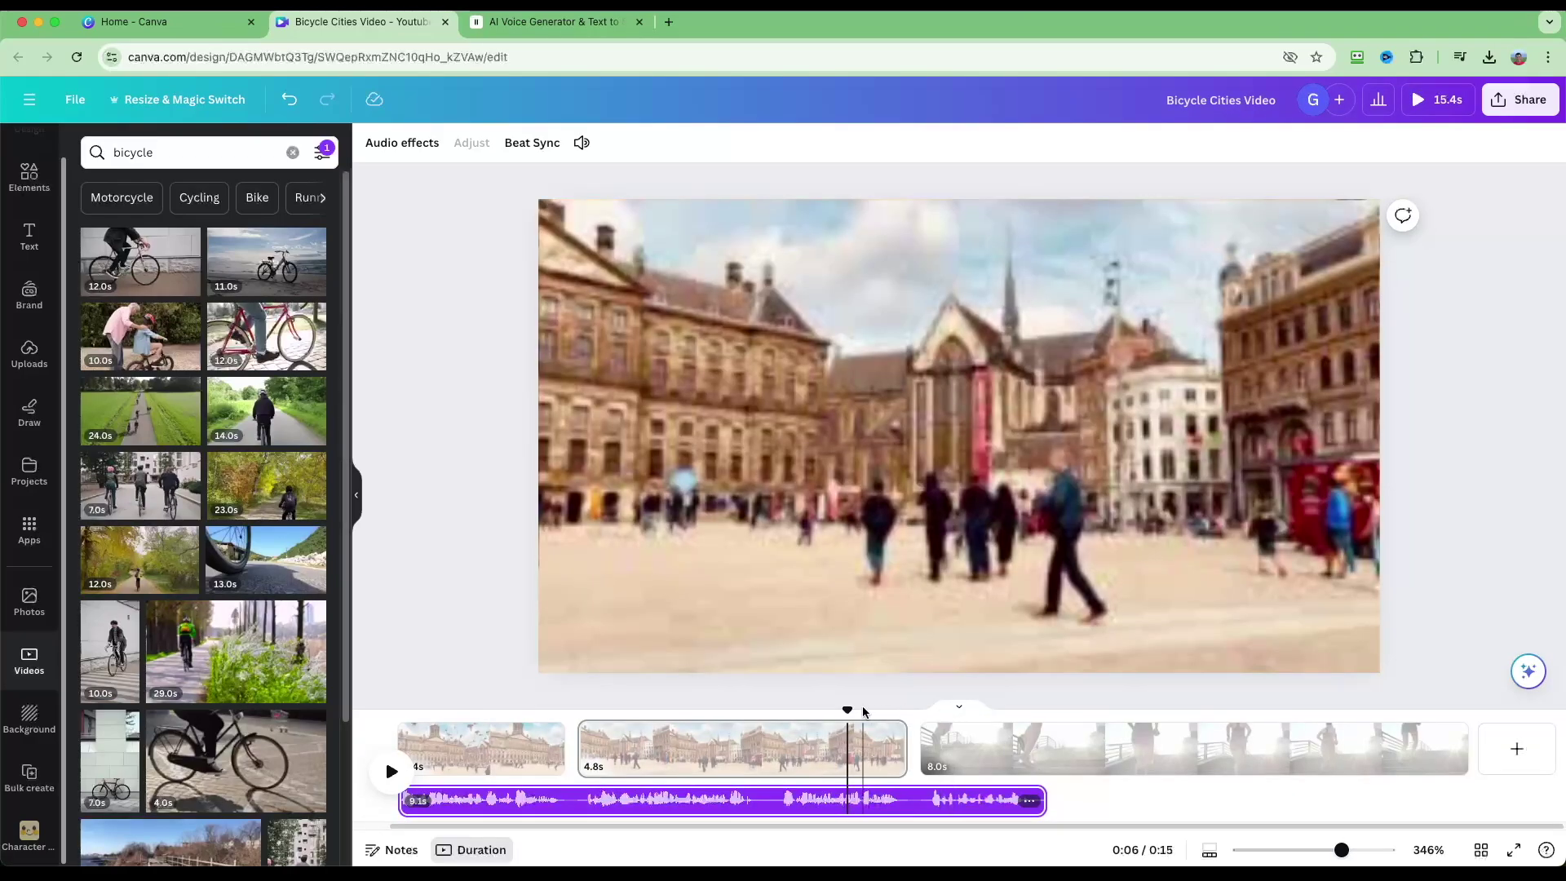
Place the stock clip of the cyclist on a tree-lined path as an overlay centred over the first palace square segment.
{"action": "left_click_drag", "start_coordinate": [840, 708], "coordinate": [578, 707]}
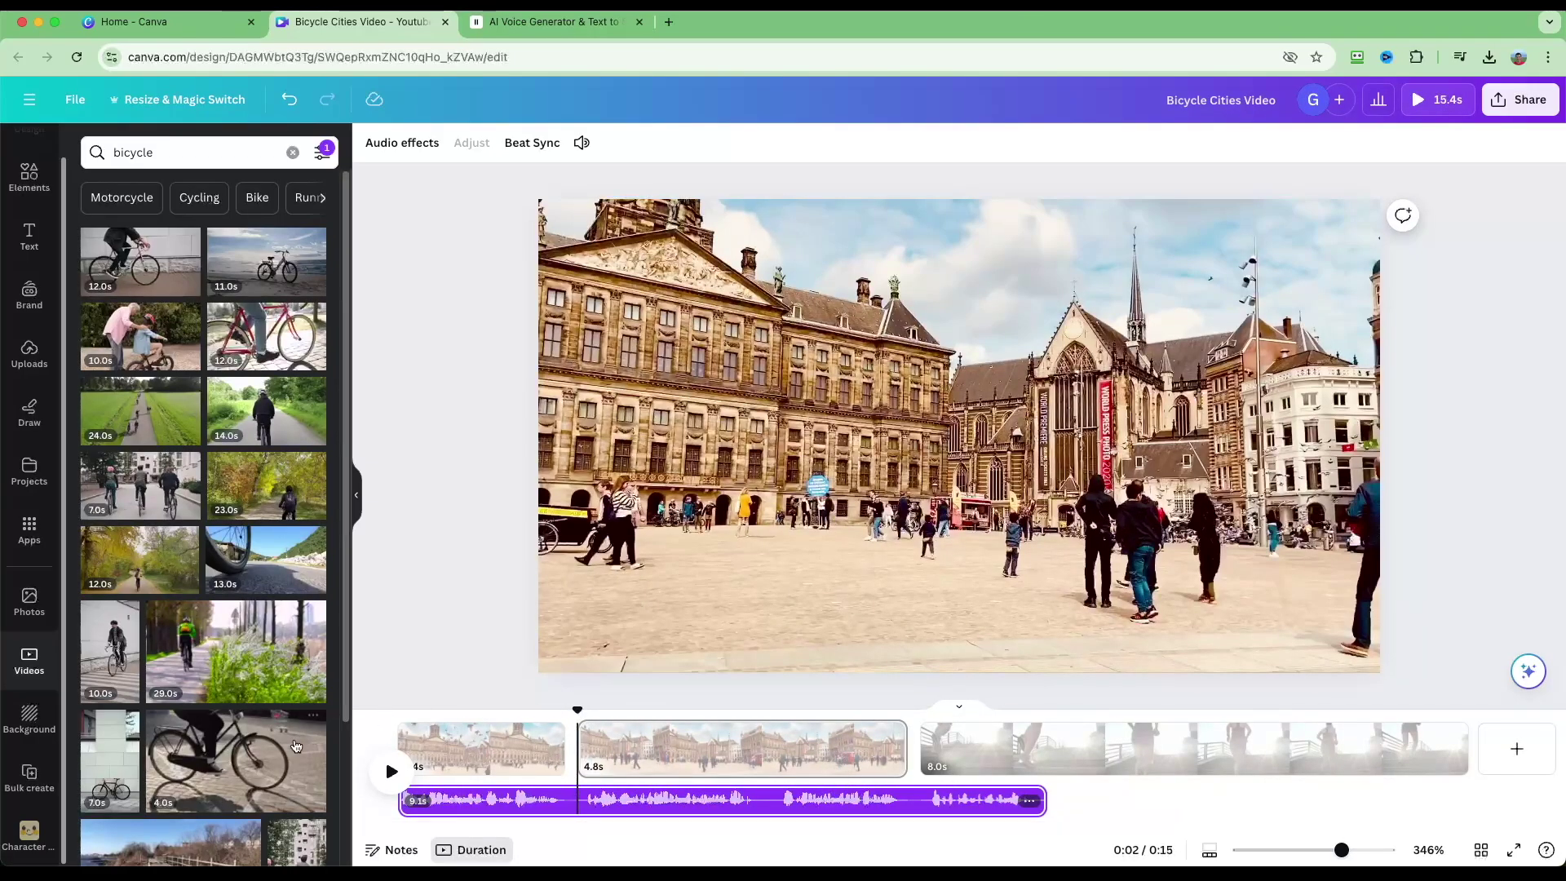
{"action": "left_click_drag", "start_coordinate": [227, 640], "coordinate": [674, 322]}
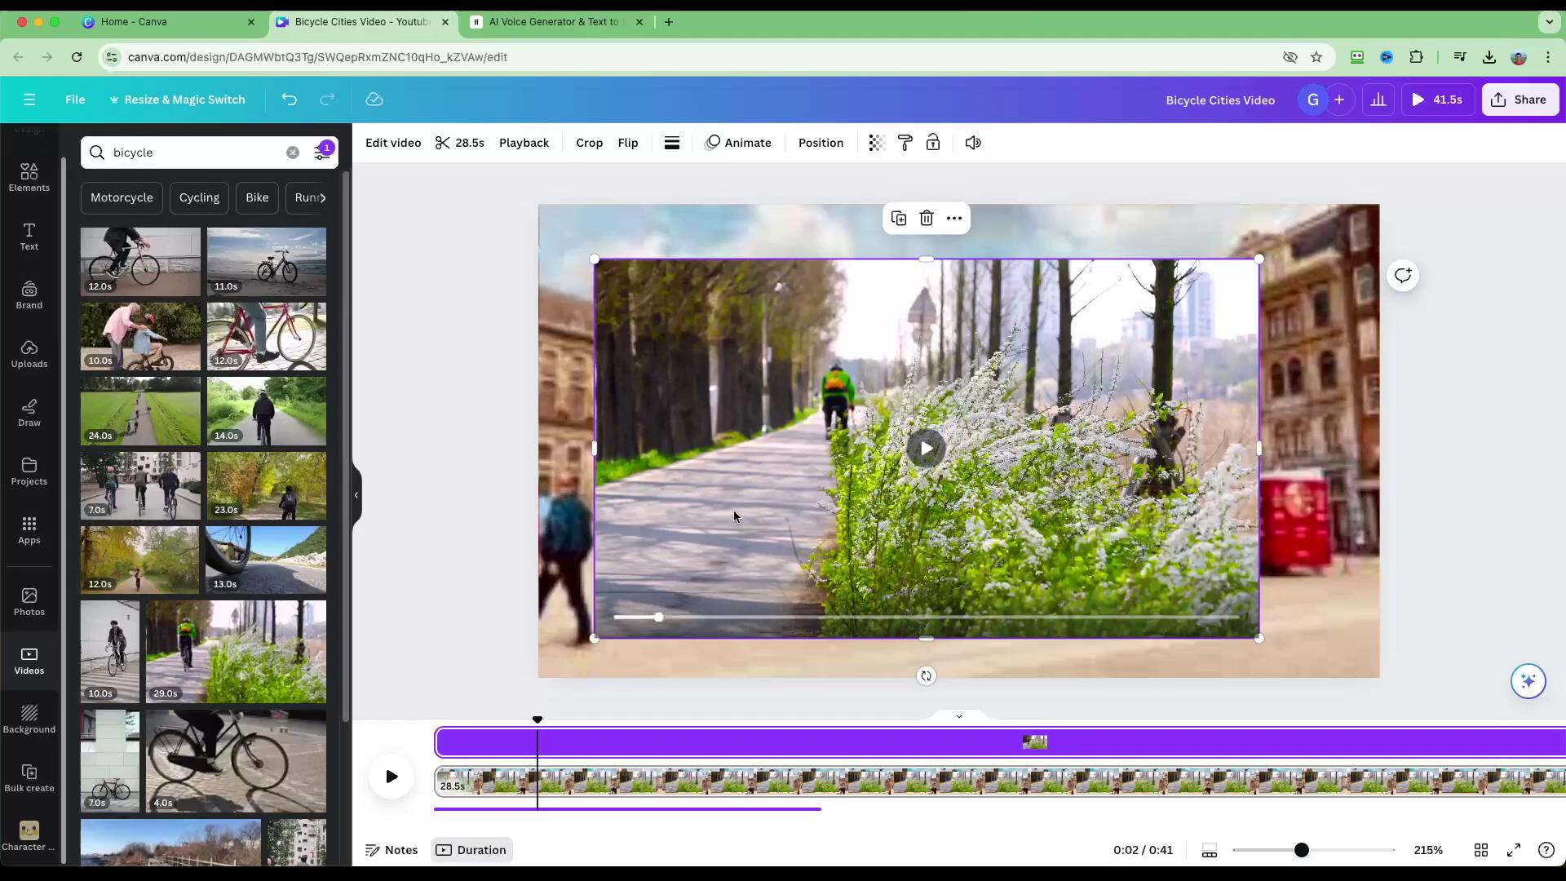
{"action": "left_click_drag", "start_coordinate": [653, 412], "coordinate": [685, 377]}
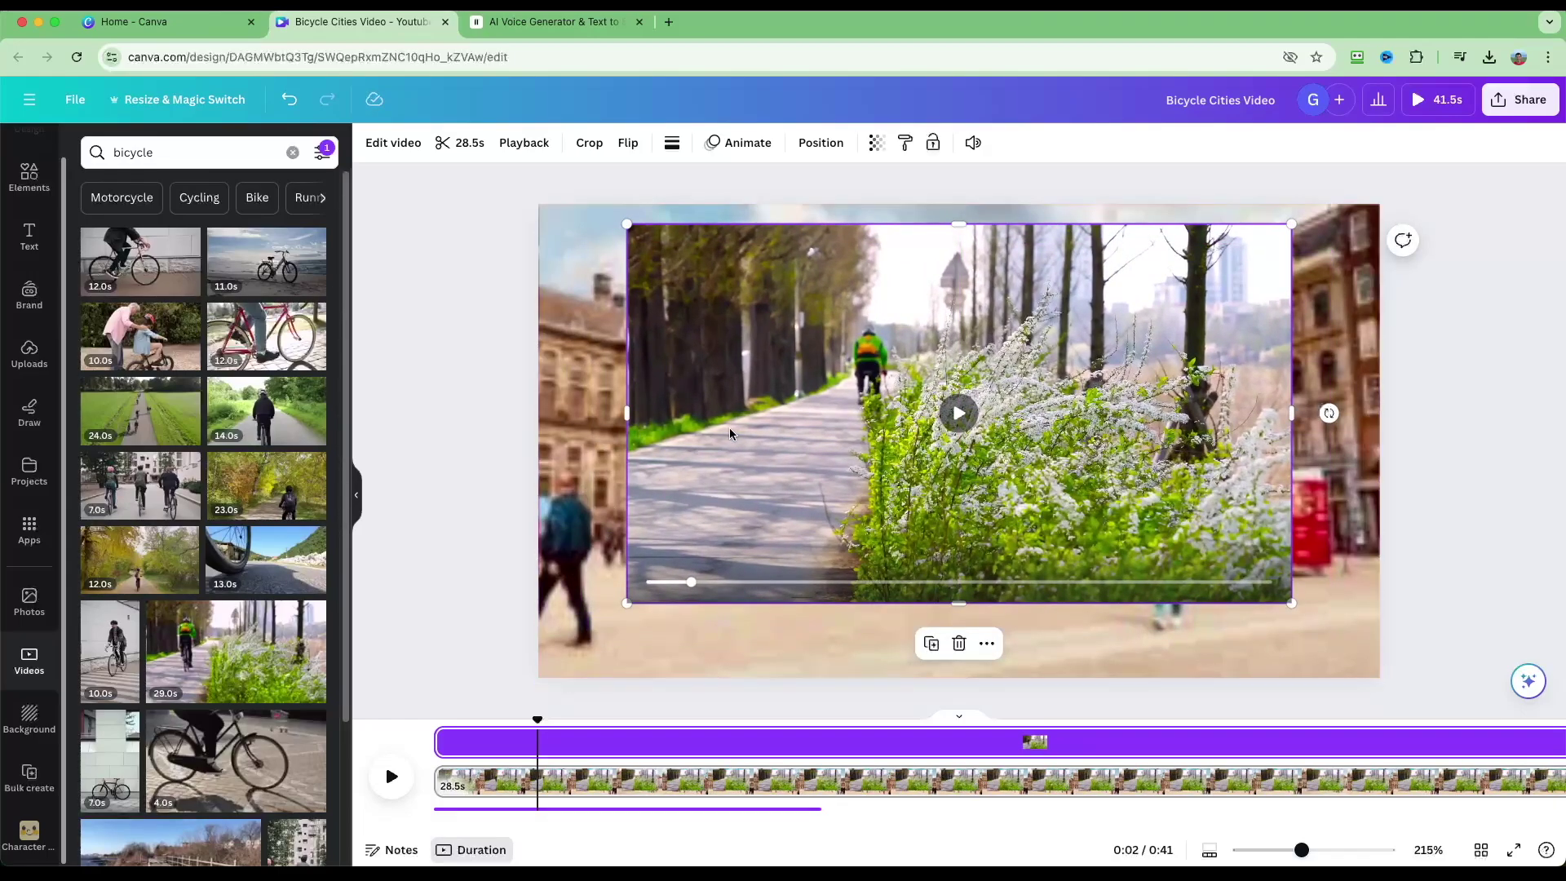
Hide the cyclist overlay's timing on the timeline and show it again.
{"action": "right_click", "coordinate": [690, 478]}
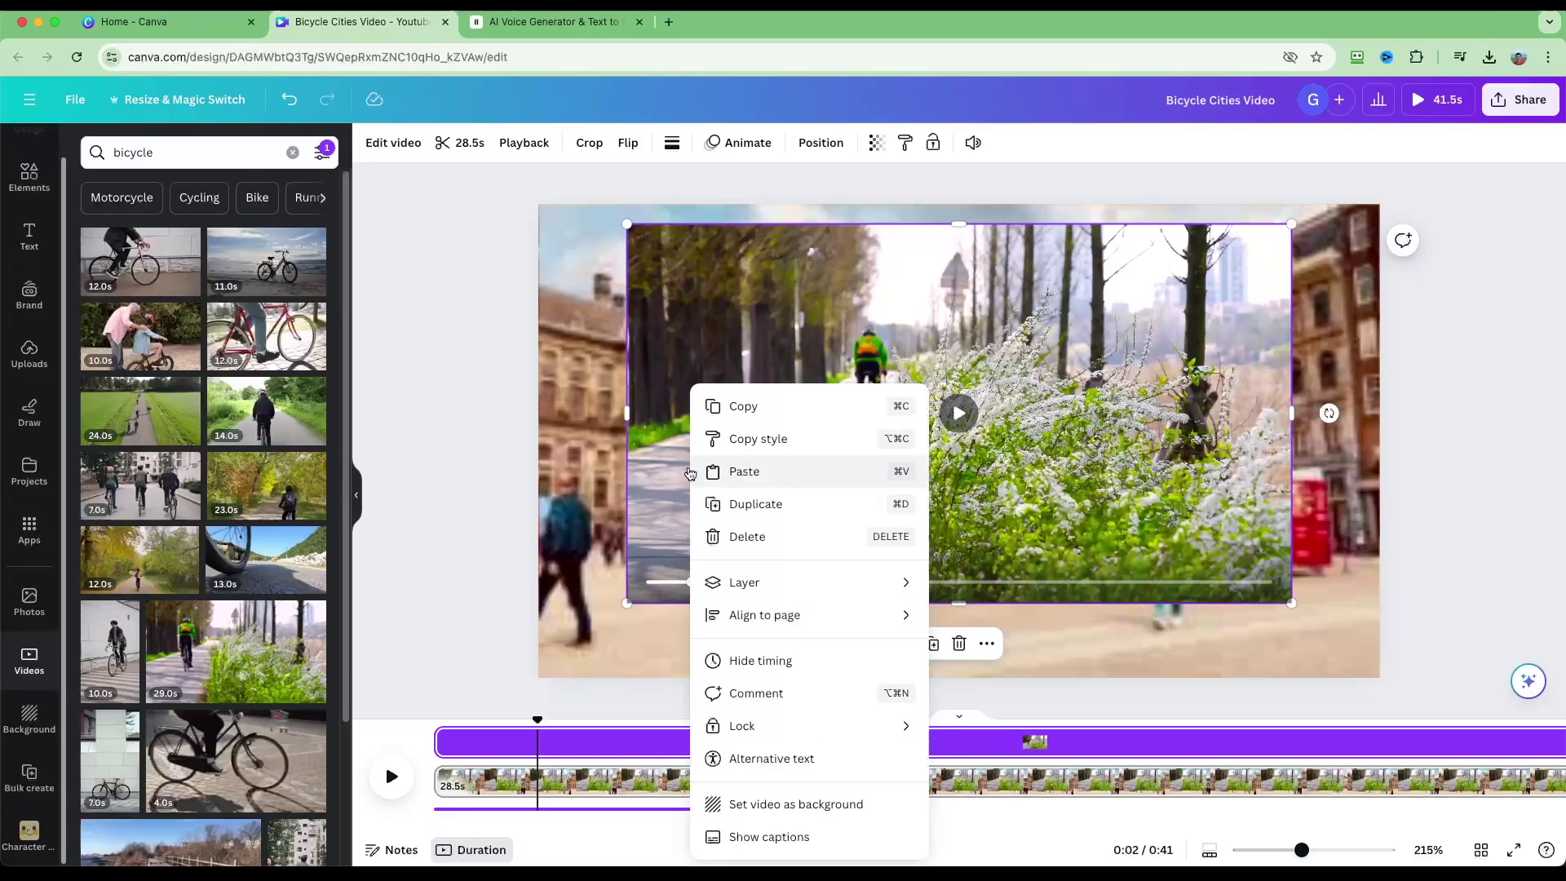
{"action": "left_click", "coordinate": [749, 661]}
{"action": "right_click", "coordinate": [707, 595]}
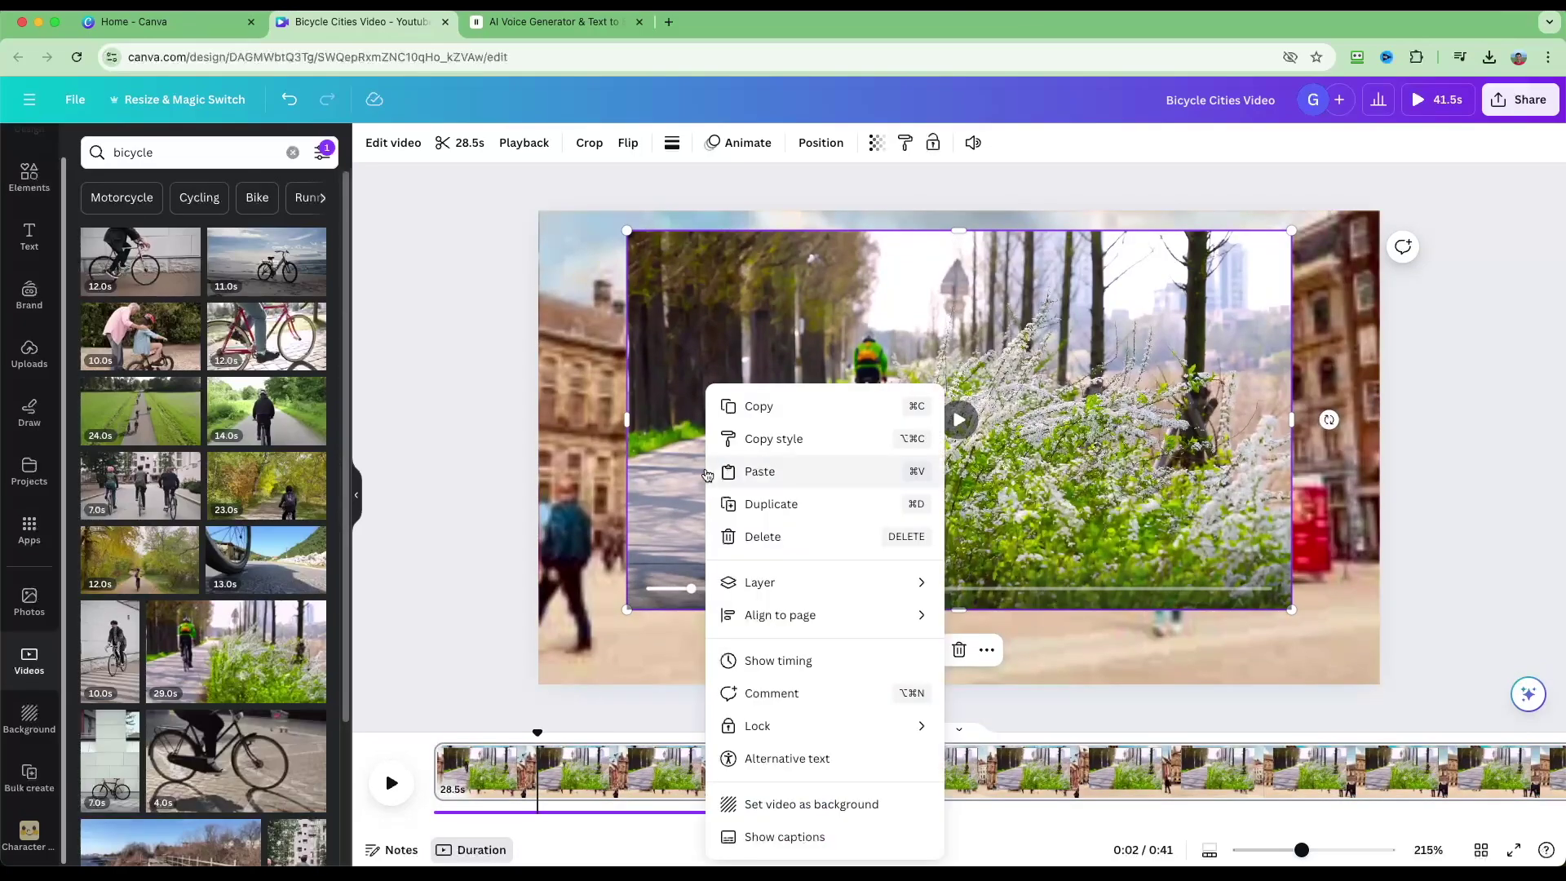
{"action": "left_click", "coordinate": [757, 662]}
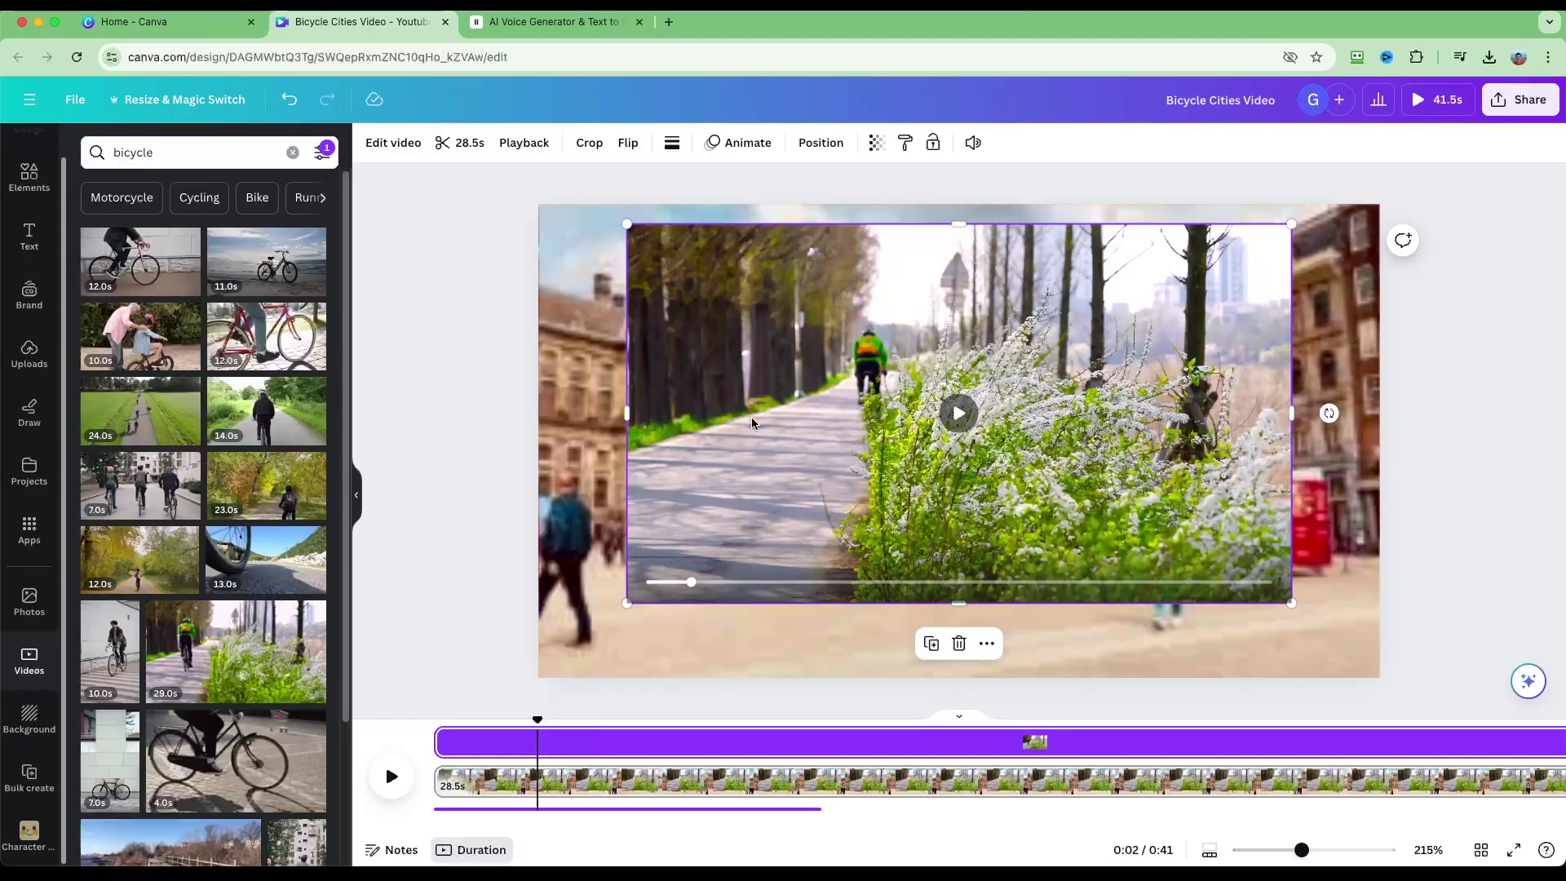
Play from the start to the 0:02 mark and trim the cyclist overlay so it begins there.
{"action": "left_click_drag", "start_coordinate": [538, 721], "coordinate": [433, 721]}
{"action": "key", "text": "space"}
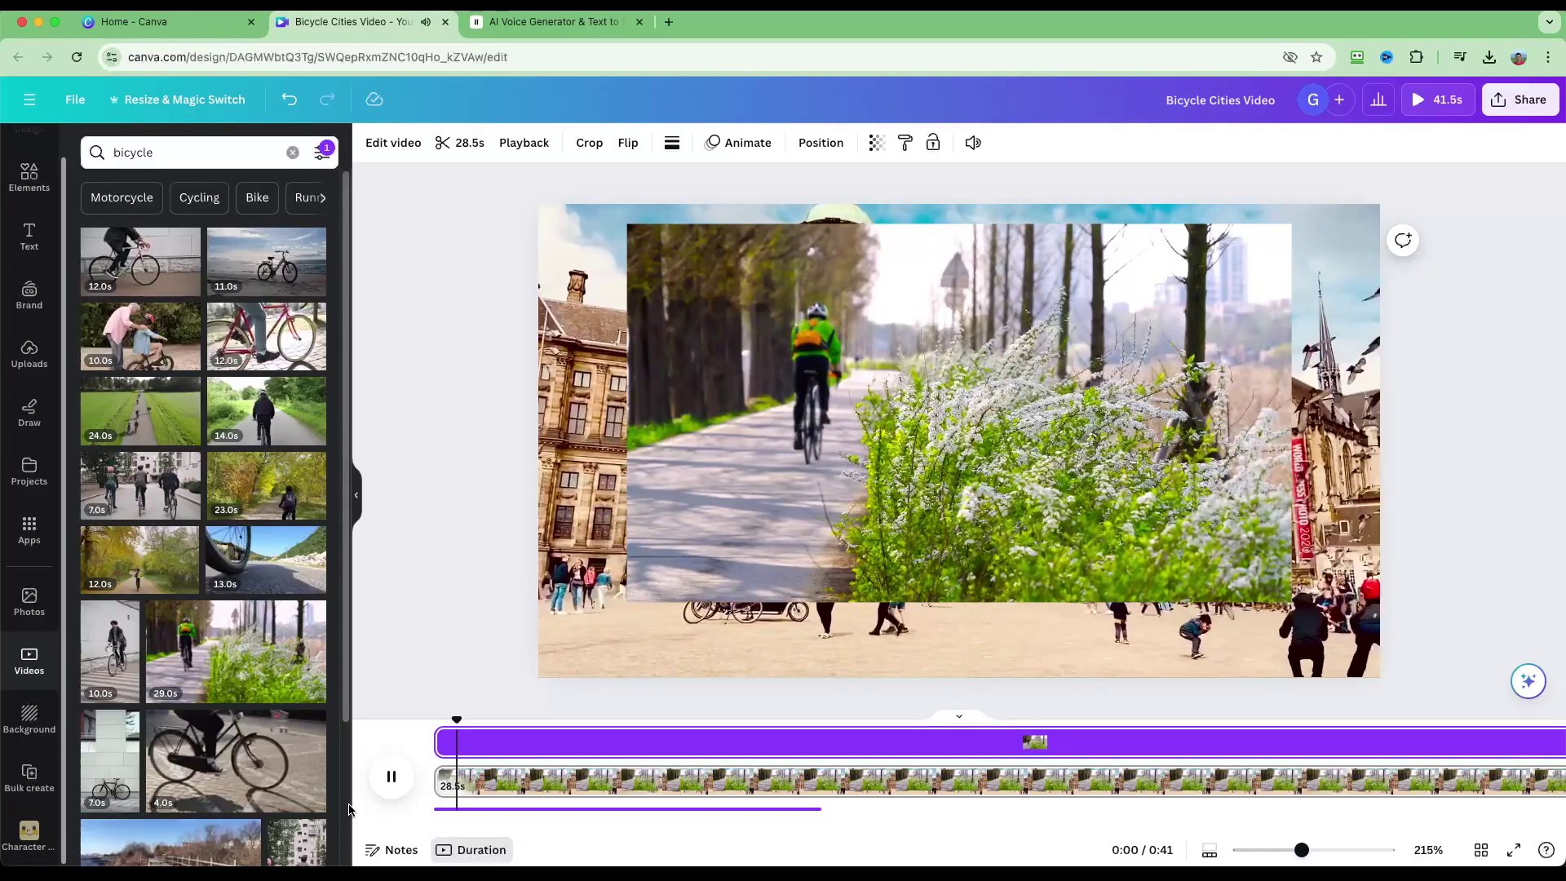
{"action": "left_click", "coordinate": [392, 790]}
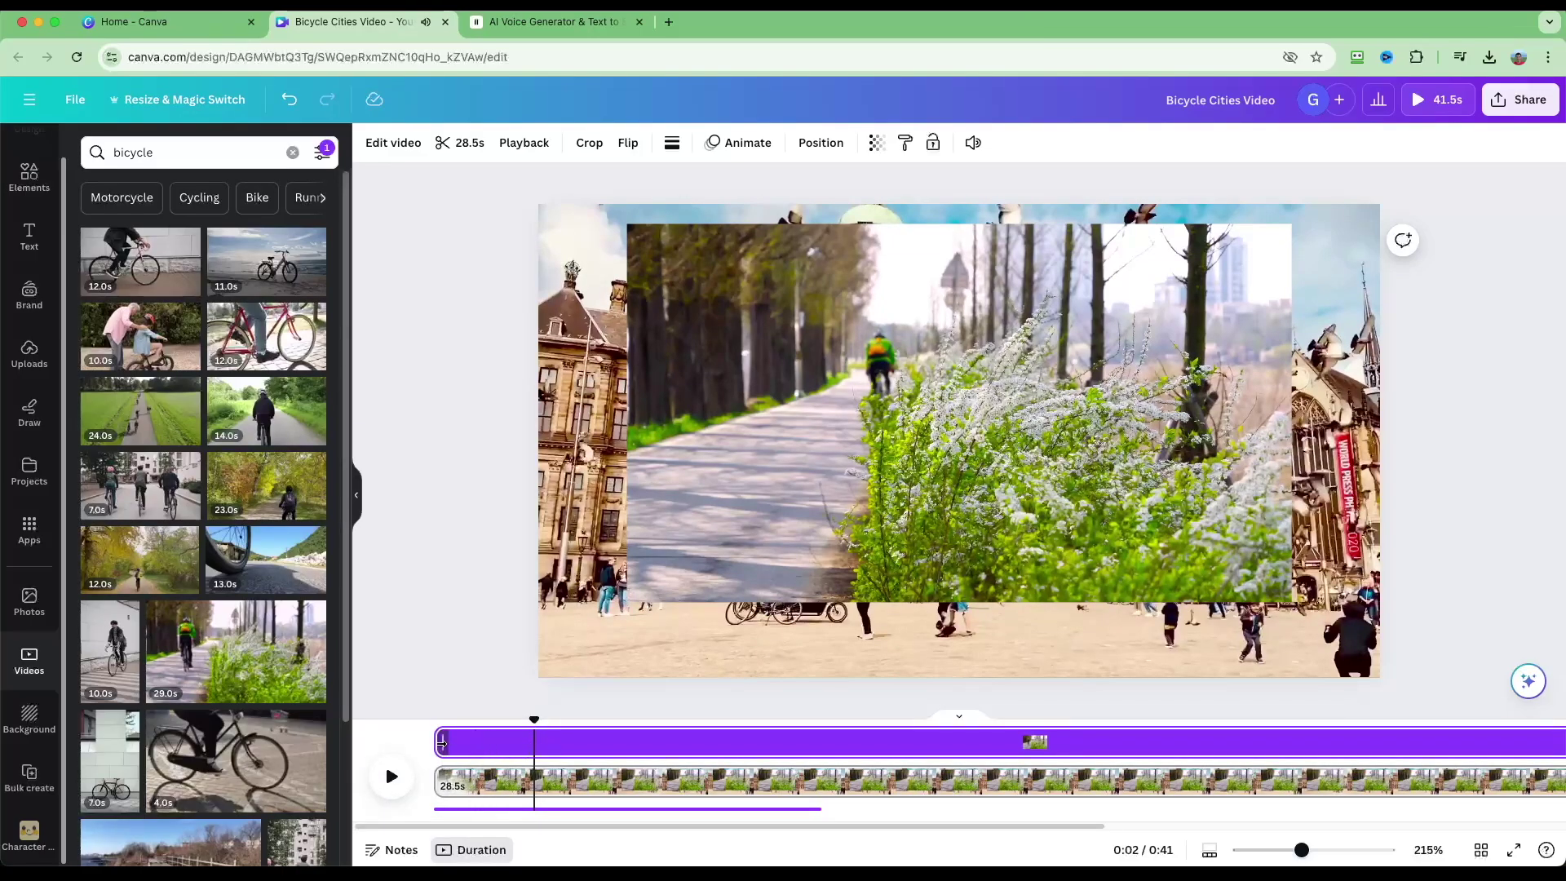
{"action": "left_click_drag", "start_coordinate": [442, 743], "coordinate": [540, 746]}
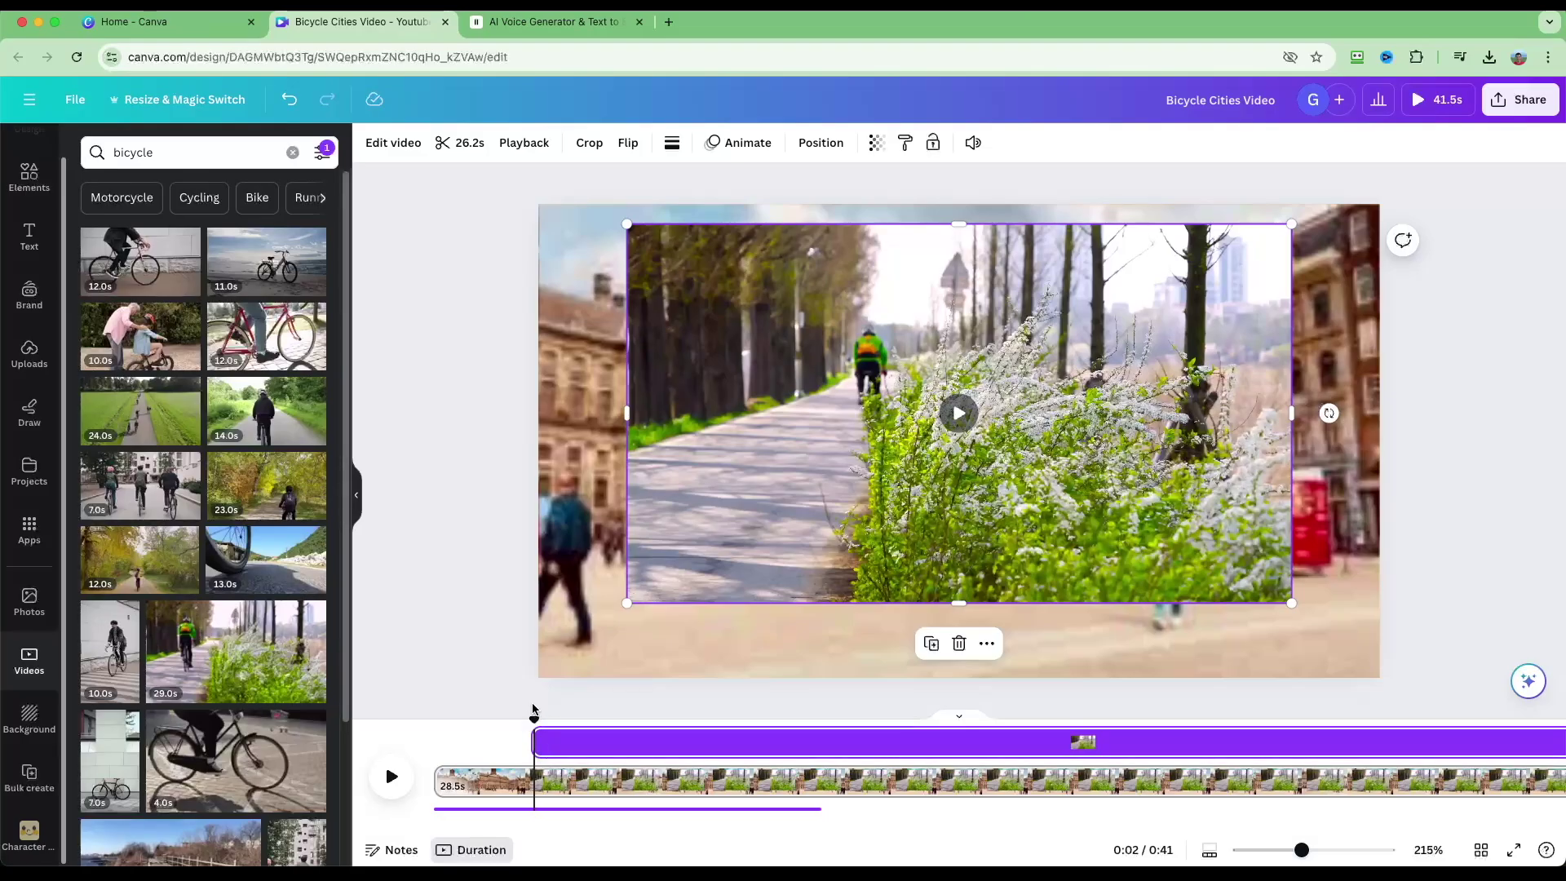
Play on to the 0:05 mark and trim the cyclist overlay's end there, making it 2.7 seconds long.
{"action": "key", "text": "space"}
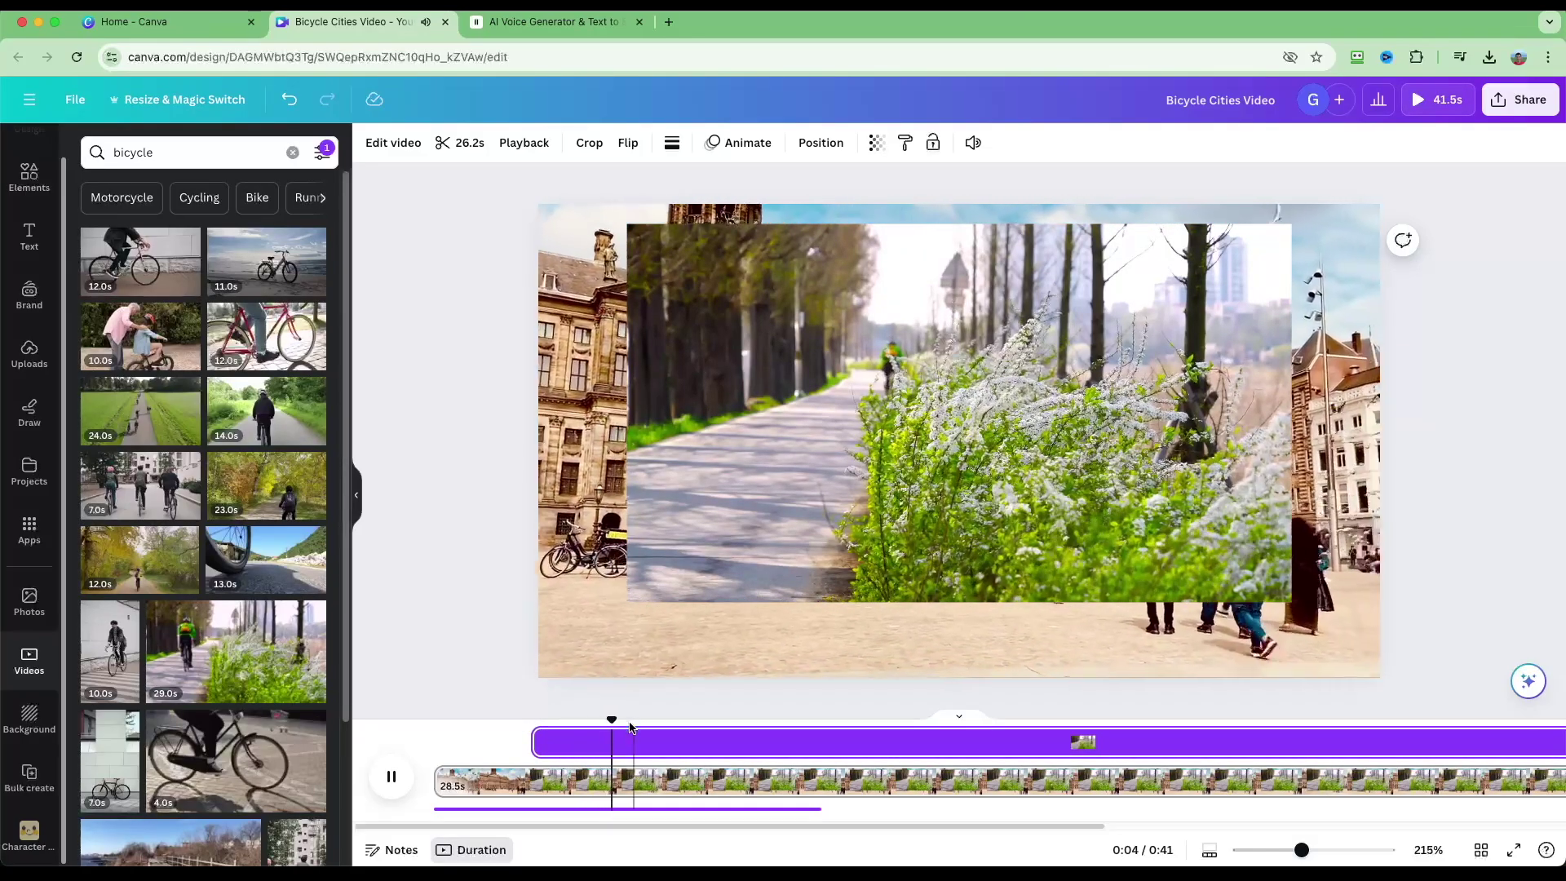
{"action": "left_click", "coordinate": [644, 744]}
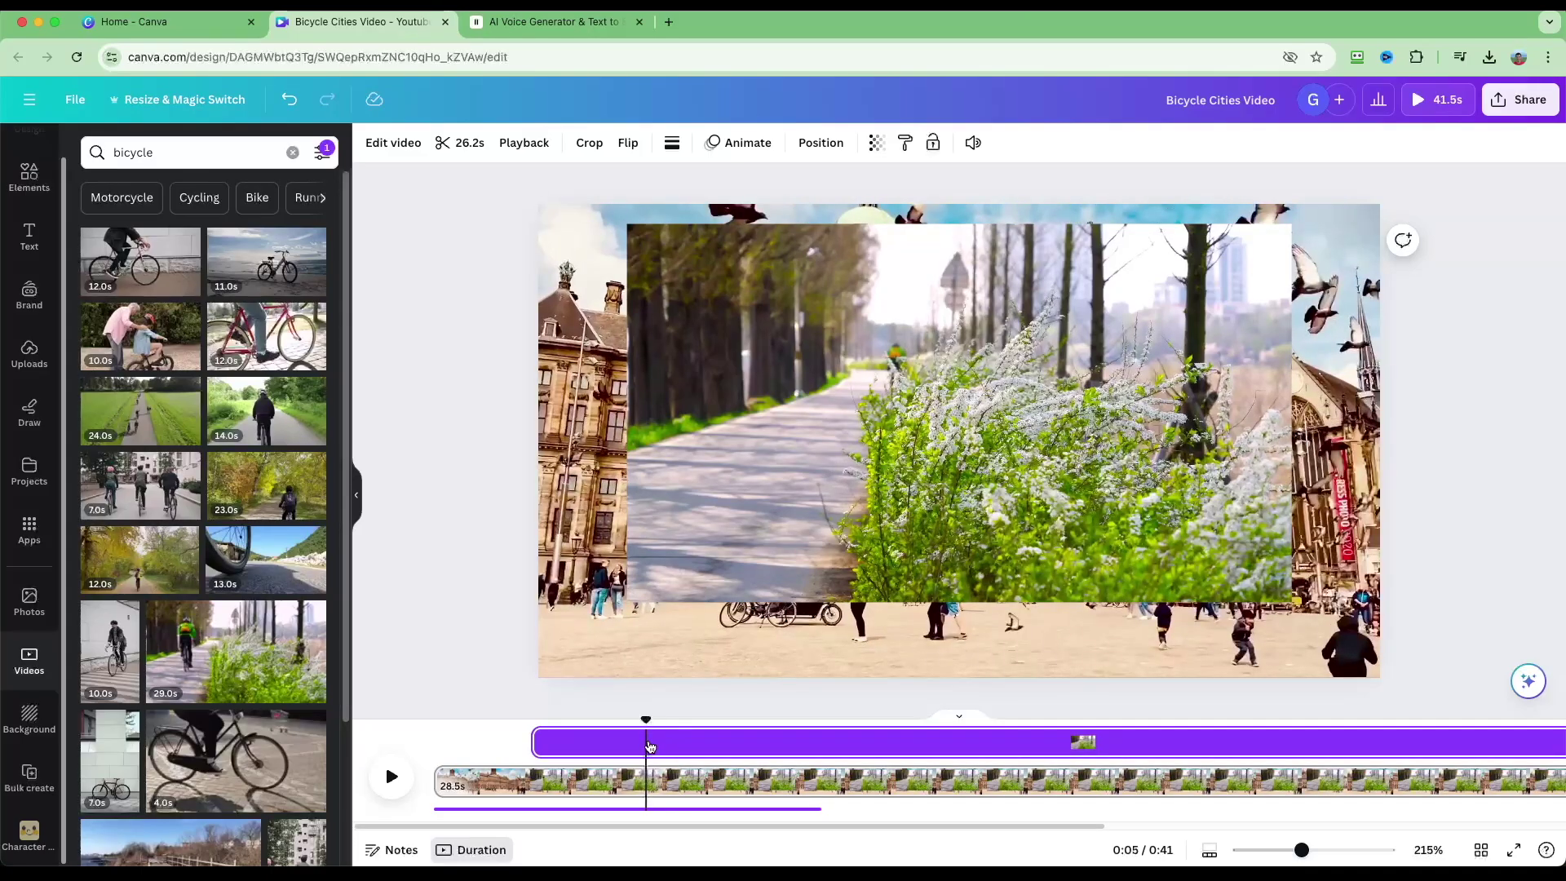
{"action": "left_click_drag", "start_coordinate": [889, 826], "coordinate": [1053, 828]}
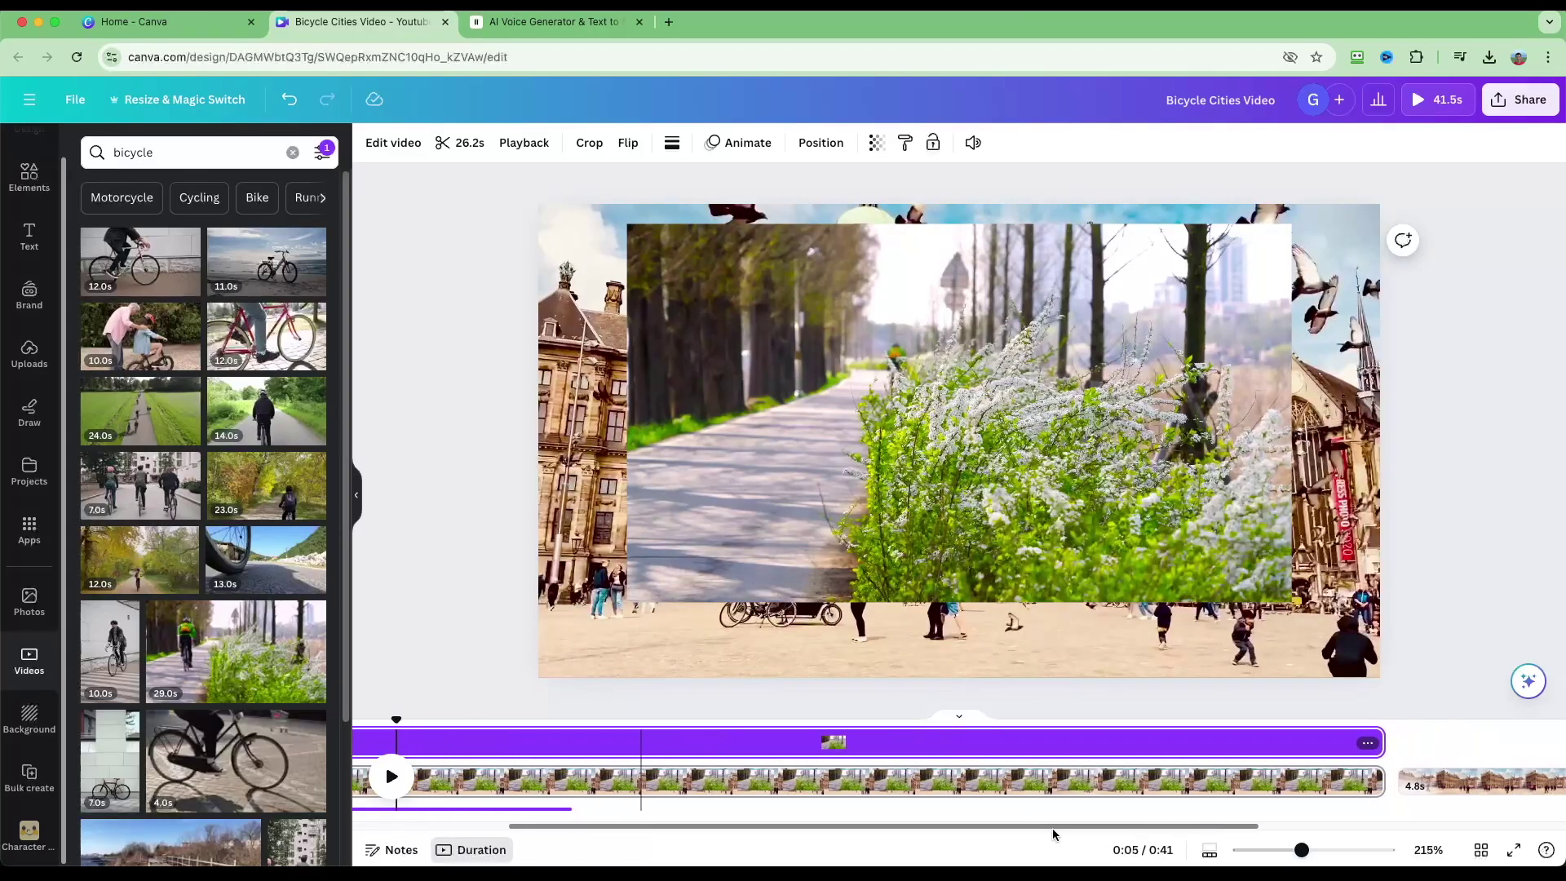
{"action": "left_click_drag", "start_coordinate": [1364, 738], "coordinate": [559, 743]}
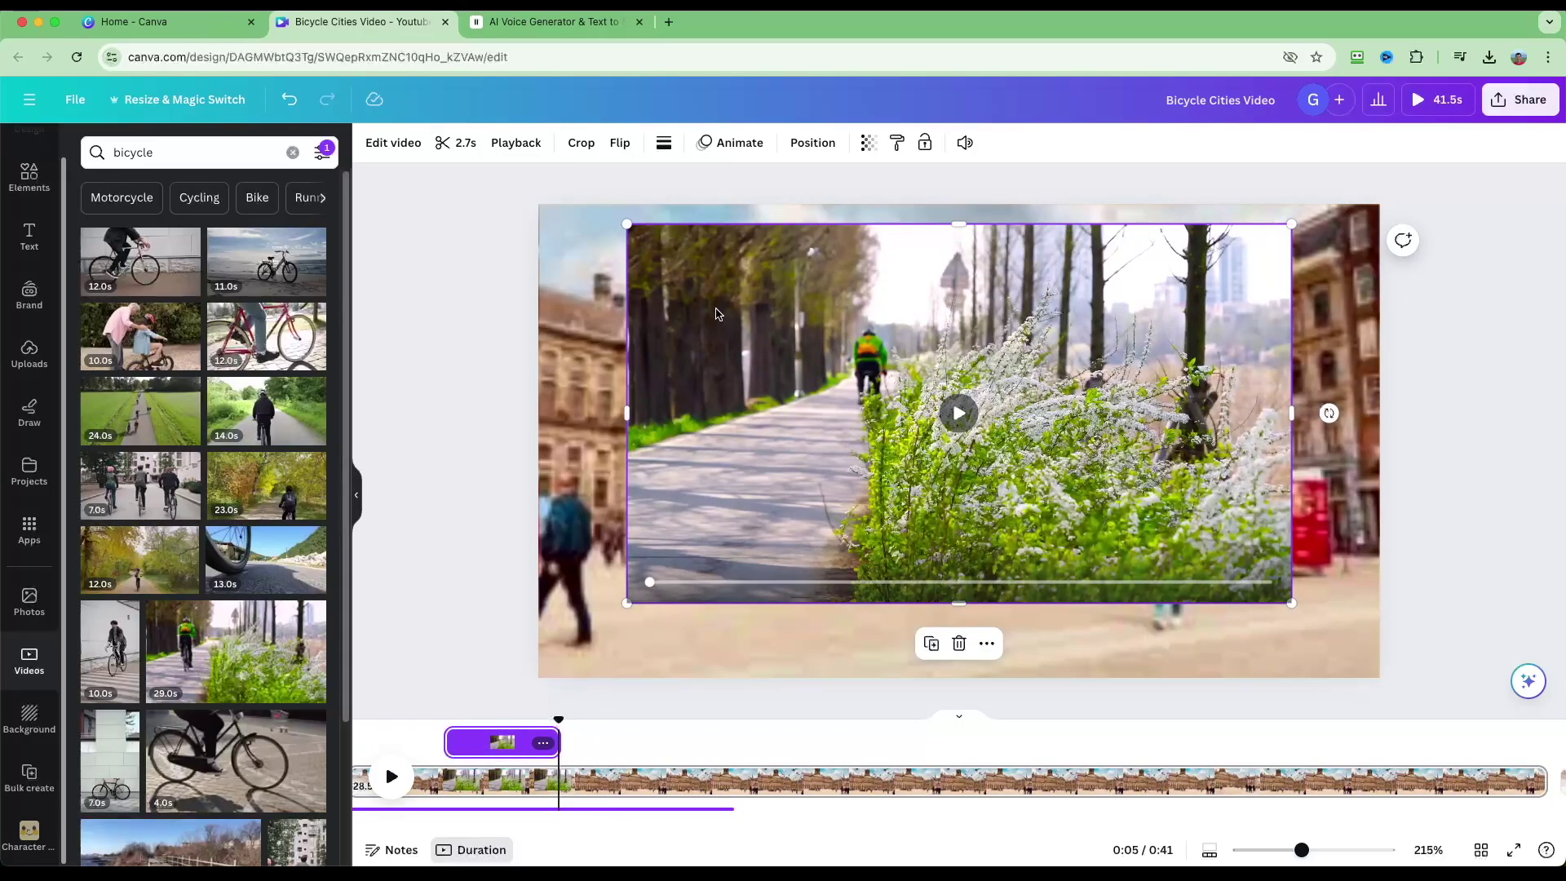
Move the cyclist overlay to the frame's upper-left corner and enlarge it to fill the whole frame.
{"action": "left_click_drag", "start_coordinate": [716, 314], "coordinate": [628, 294]}
{"action": "left_click_drag", "start_coordinate": [1203, 583], "coordinate": [1380, 680]}
{"action": "scroll", "coordinate": [528, 759], "scroll_direction": "left", "scroll_amount": 2}
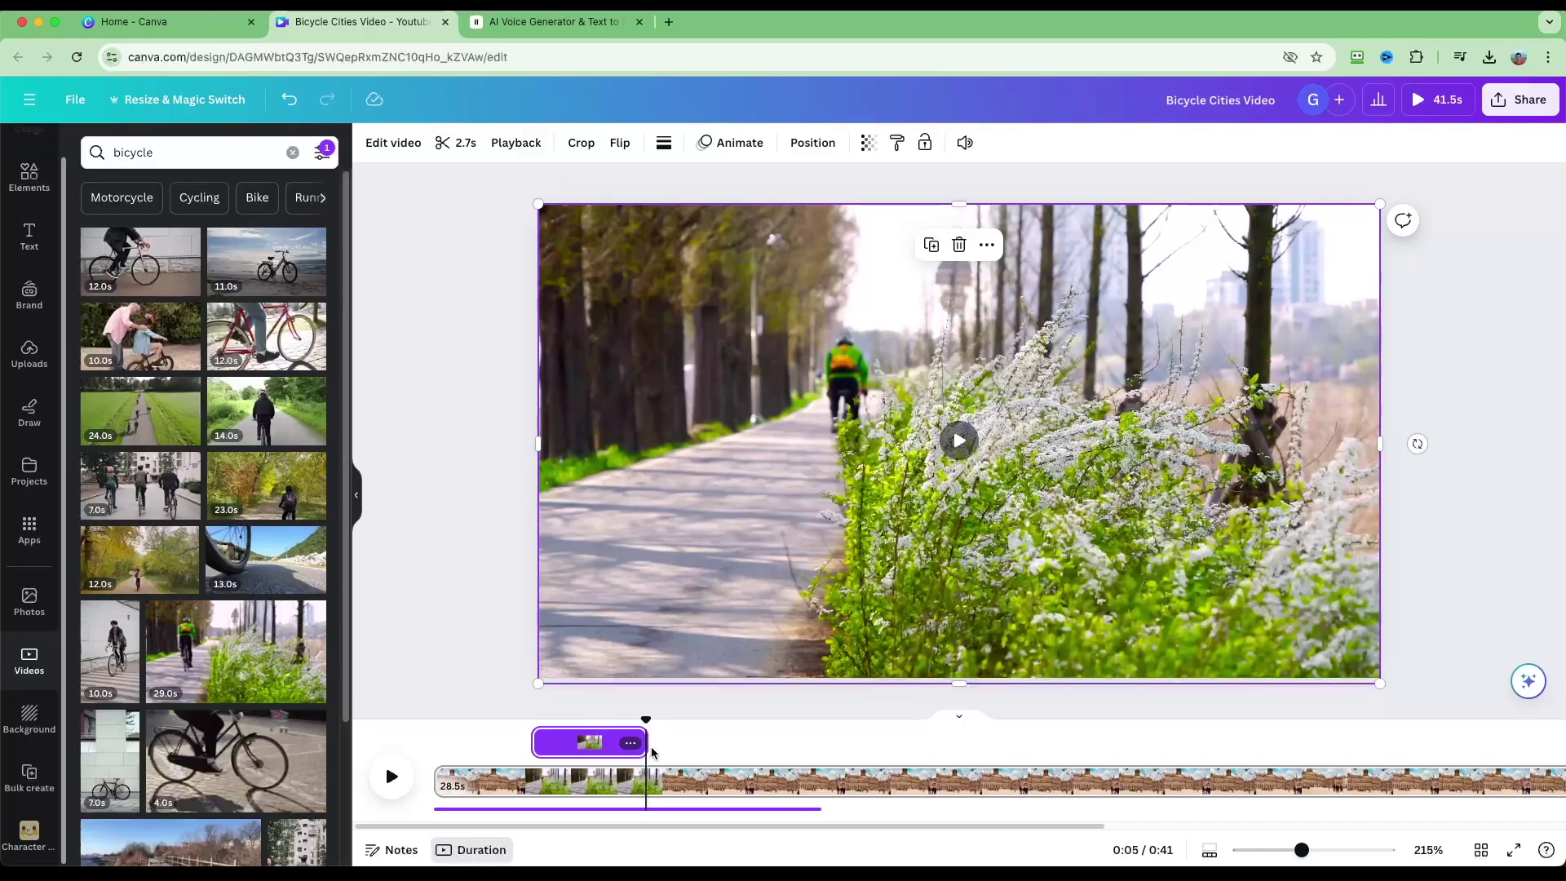
Play the video from the start through the cyclist overlay with its voiceover, and pause at about 0:07.
{"action": "right_click", "coordinate": [499, 810]}
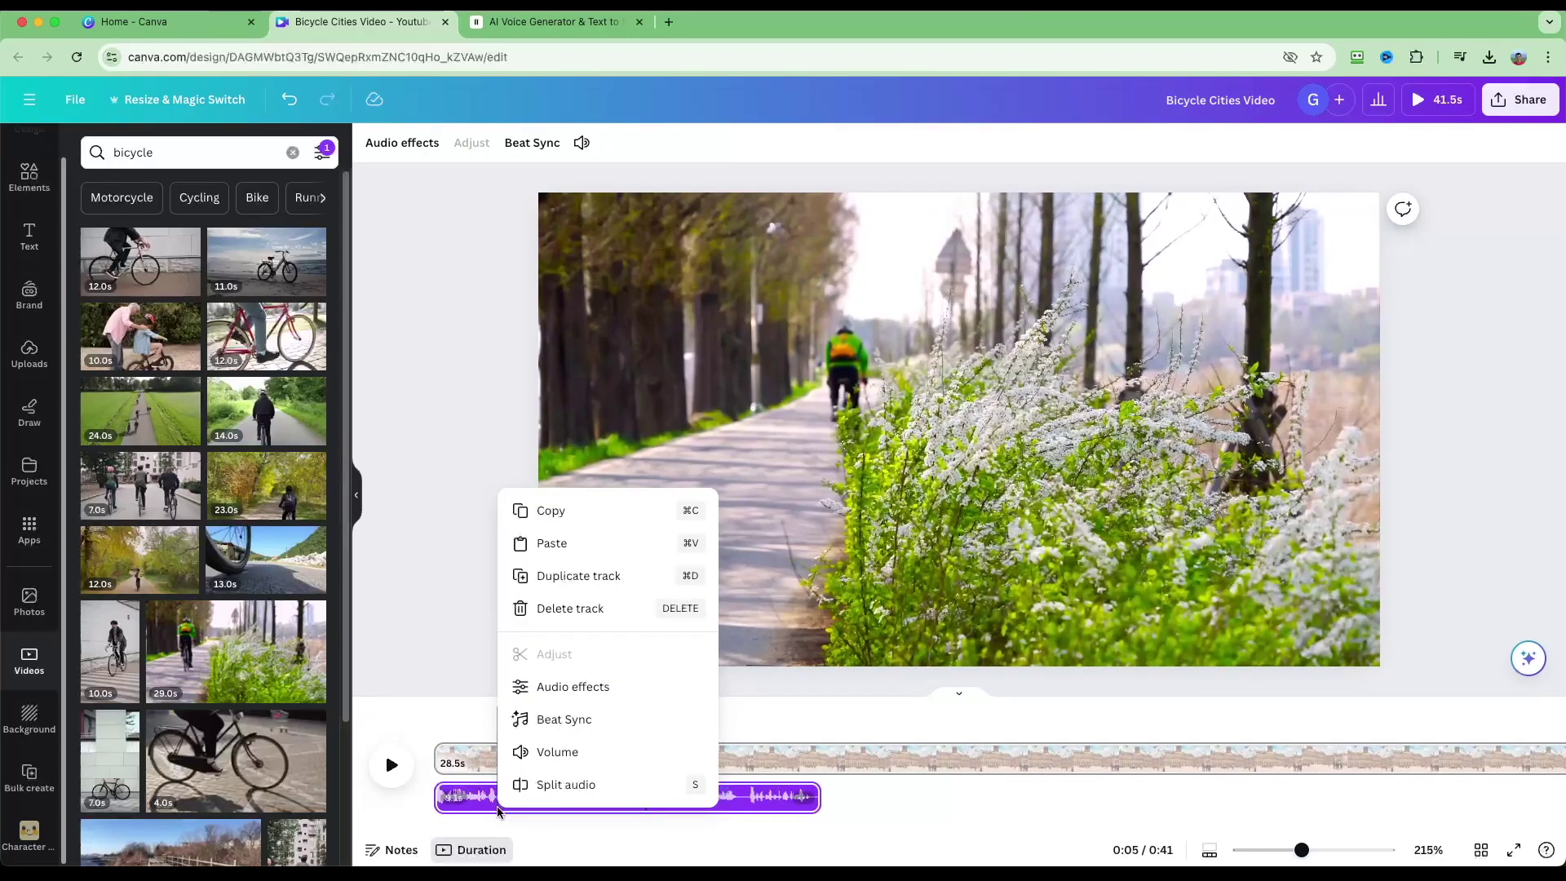
{"action": "left_click", "coordinate": [416, 815]}
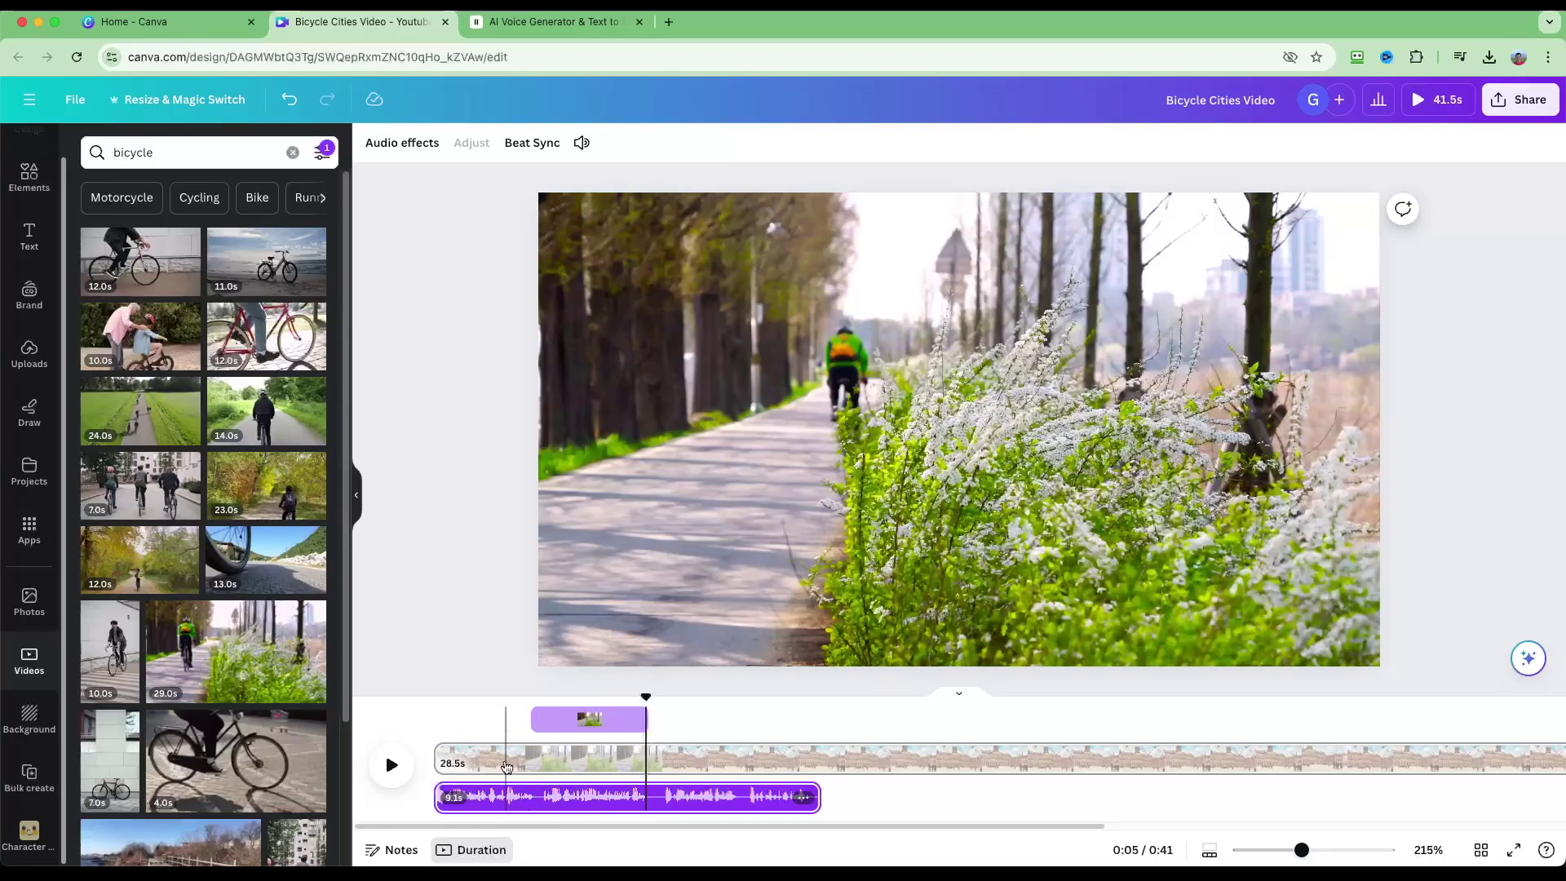
{"action": "left_click", "coordinate": [435, 714]}
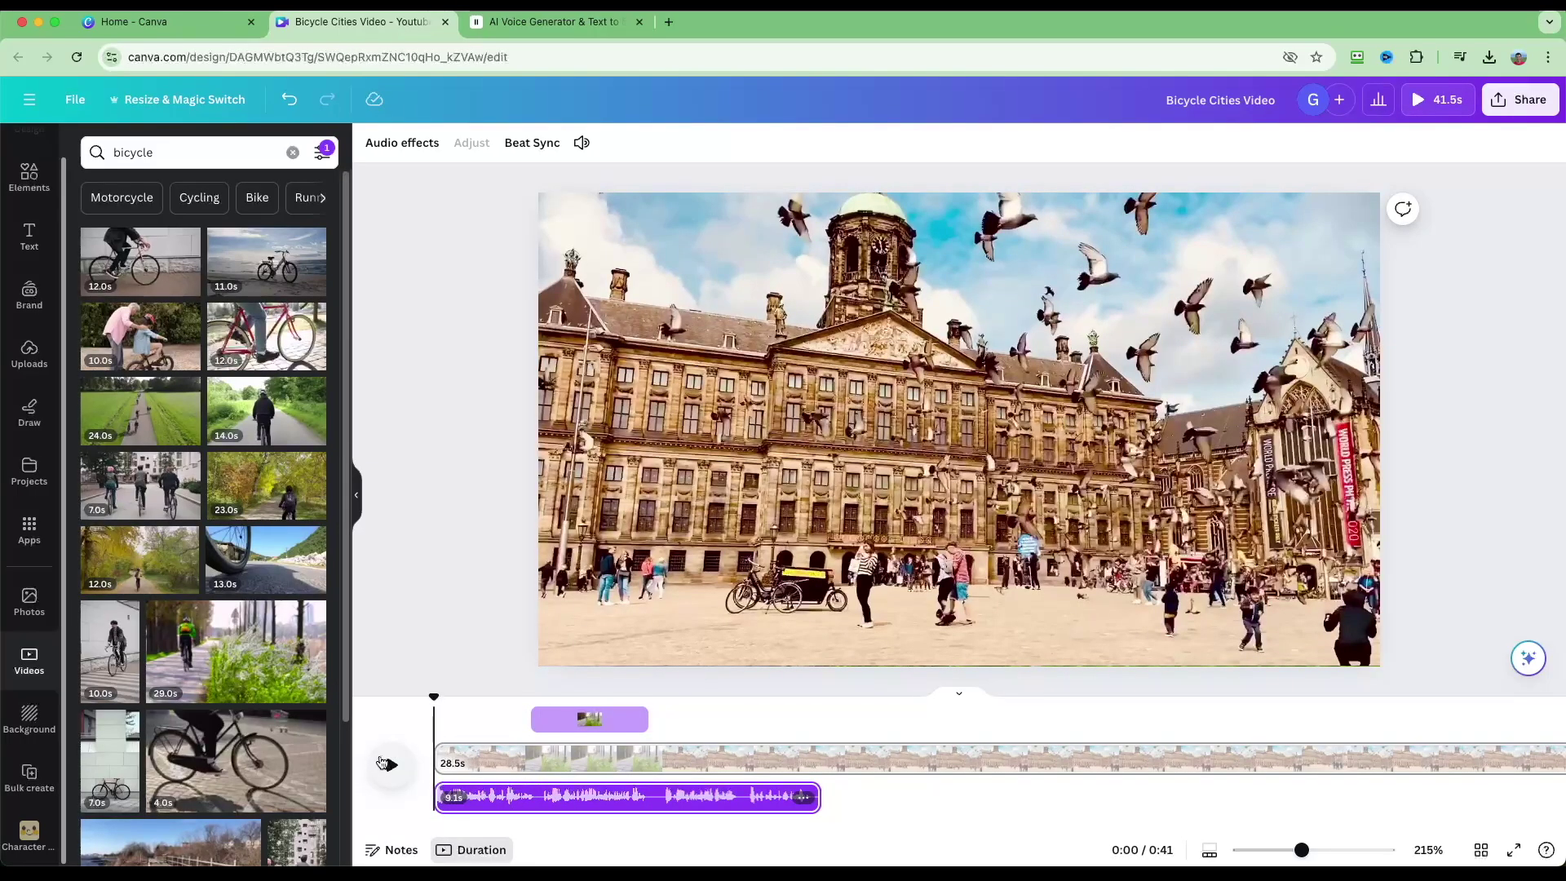
{"action": "key", "text": "space"}
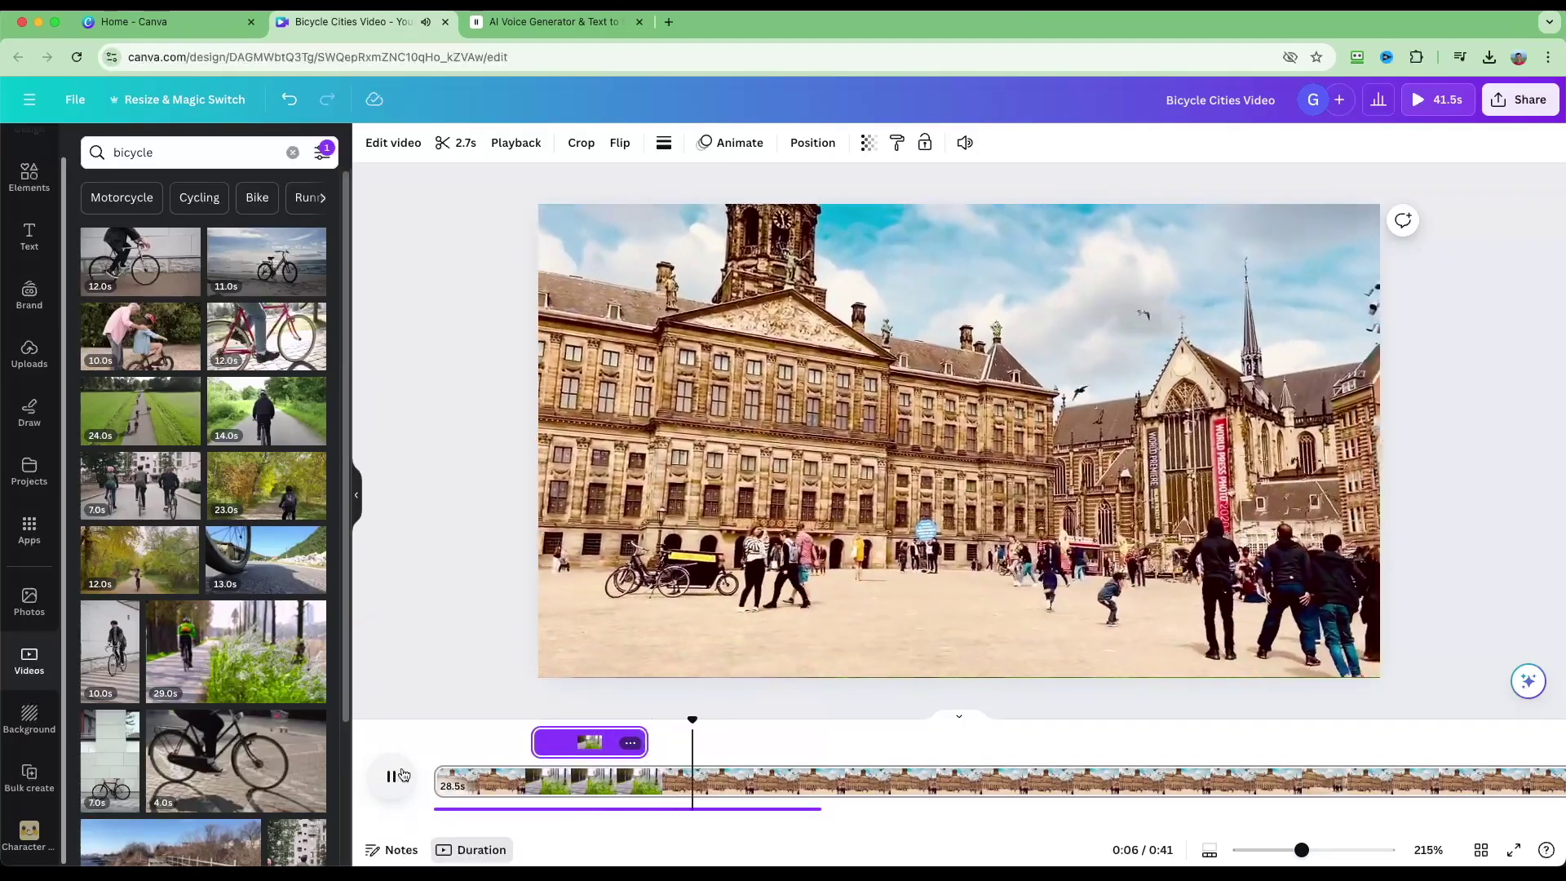
{"action": "left_click", "coordinate": [393, 776]}
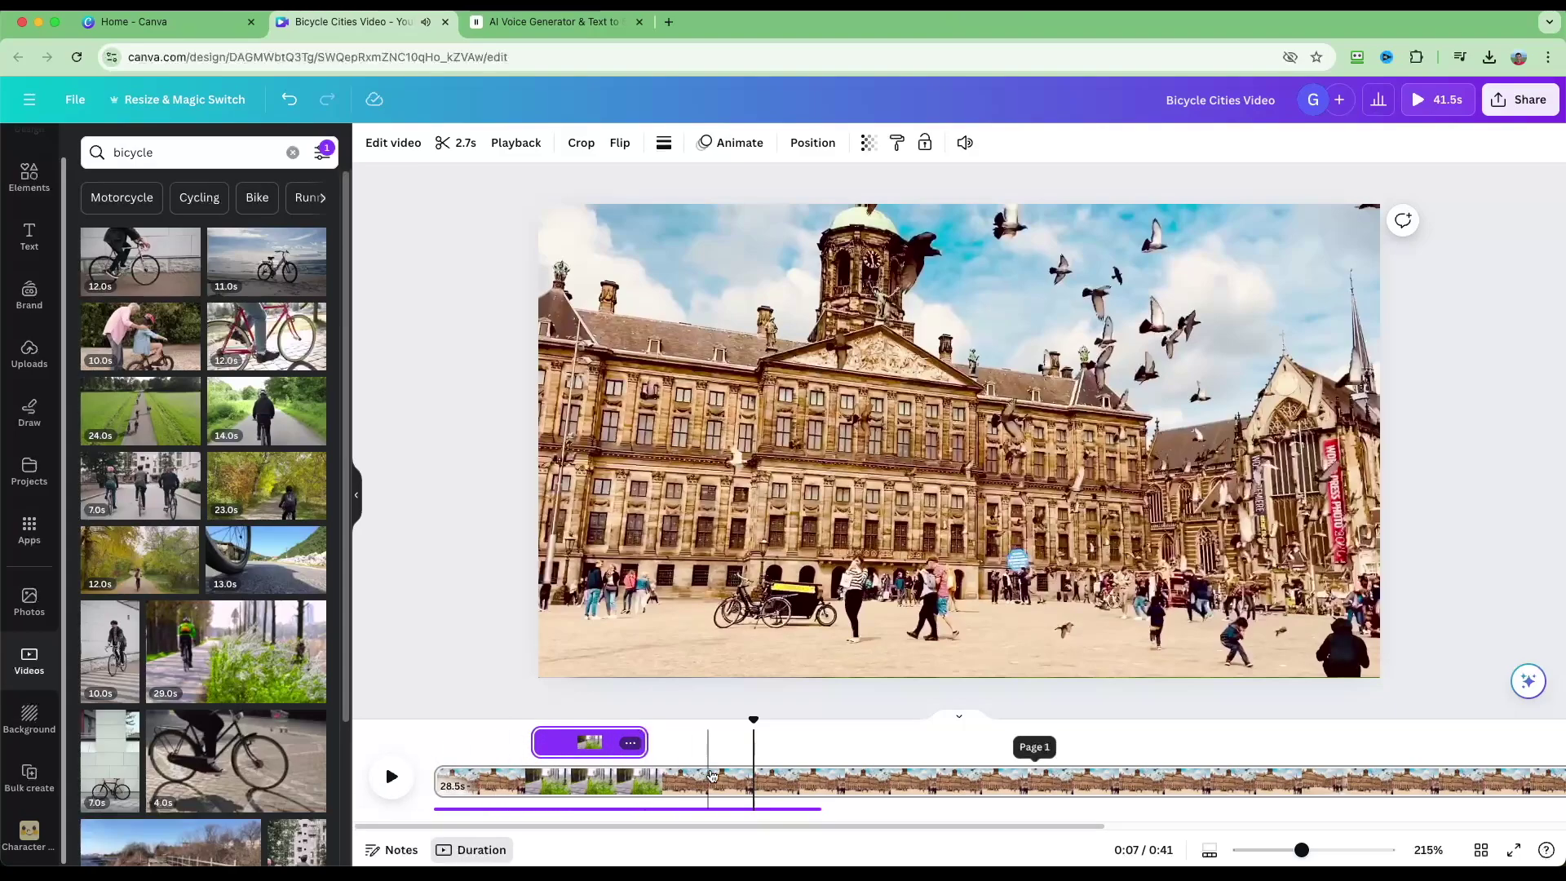
Shorten the first palace square clip to 7.3 seconds and delete the 4.8-second palace square segment following it.
{"action": "left_click", "coordinate": [708, 808]}
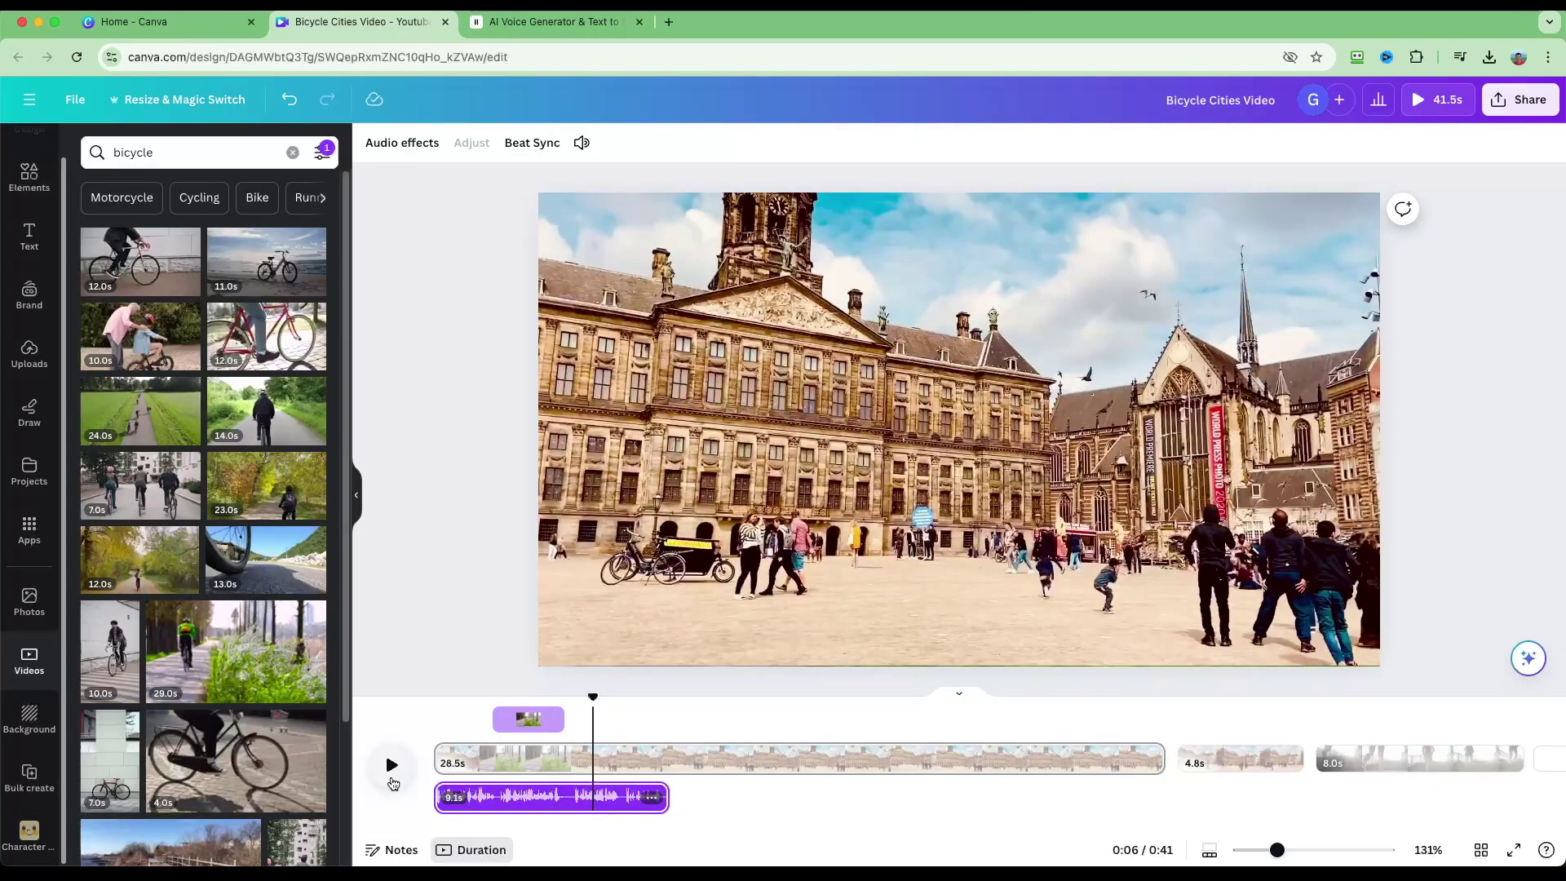
{"action": "left_click_drag", "start_coordinate": [1164, 759], "coordinate": [623, 763]}
{"action": "left_click", "coordinate": [689, 765]}
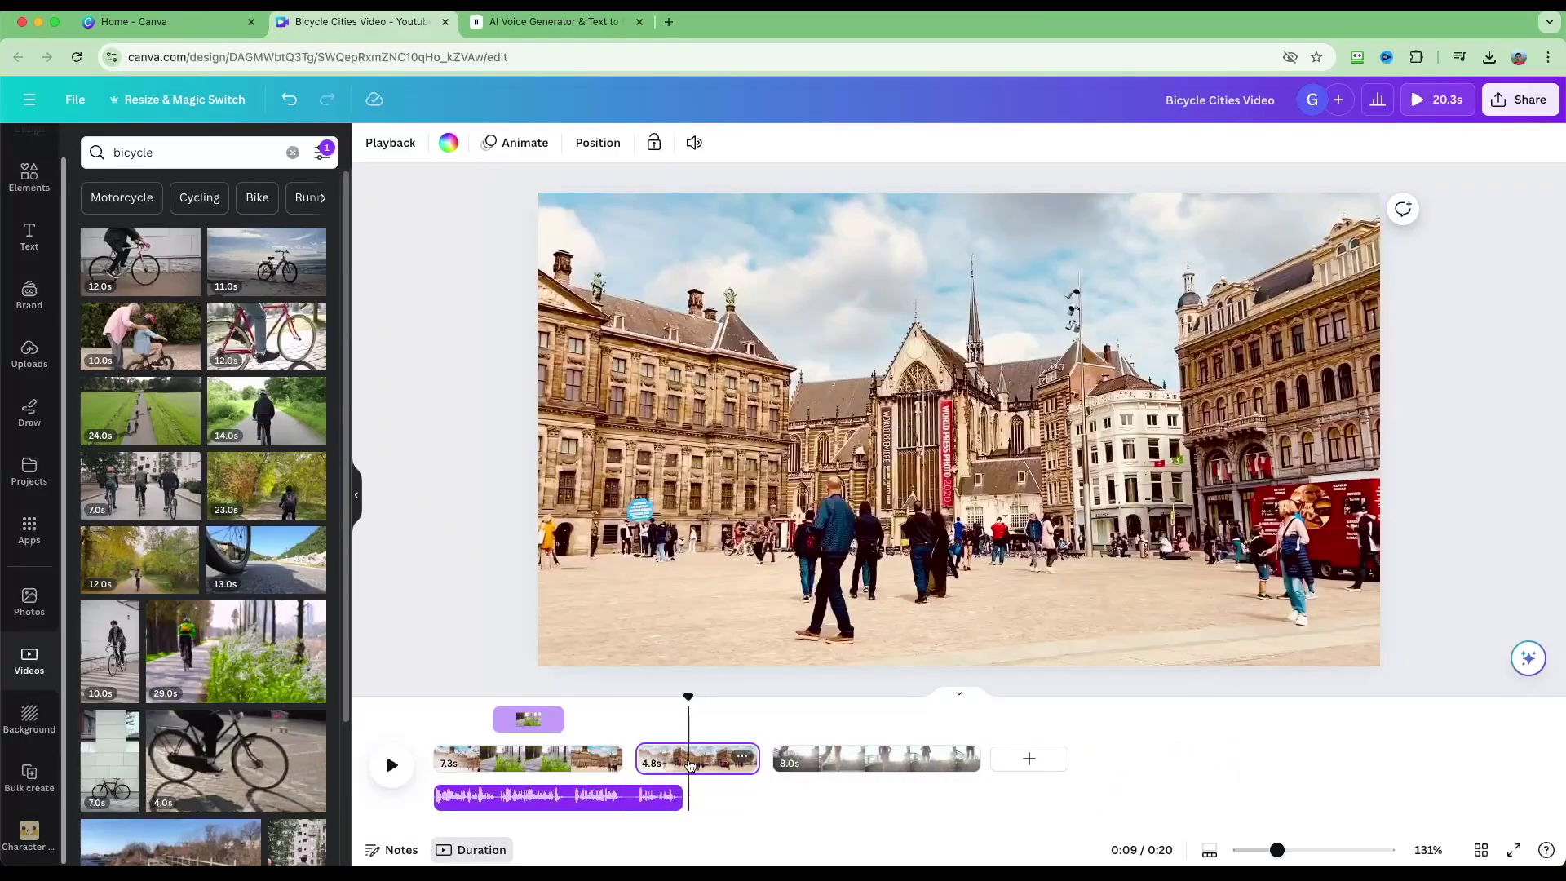
{"action": "key", "text": "Delete"}
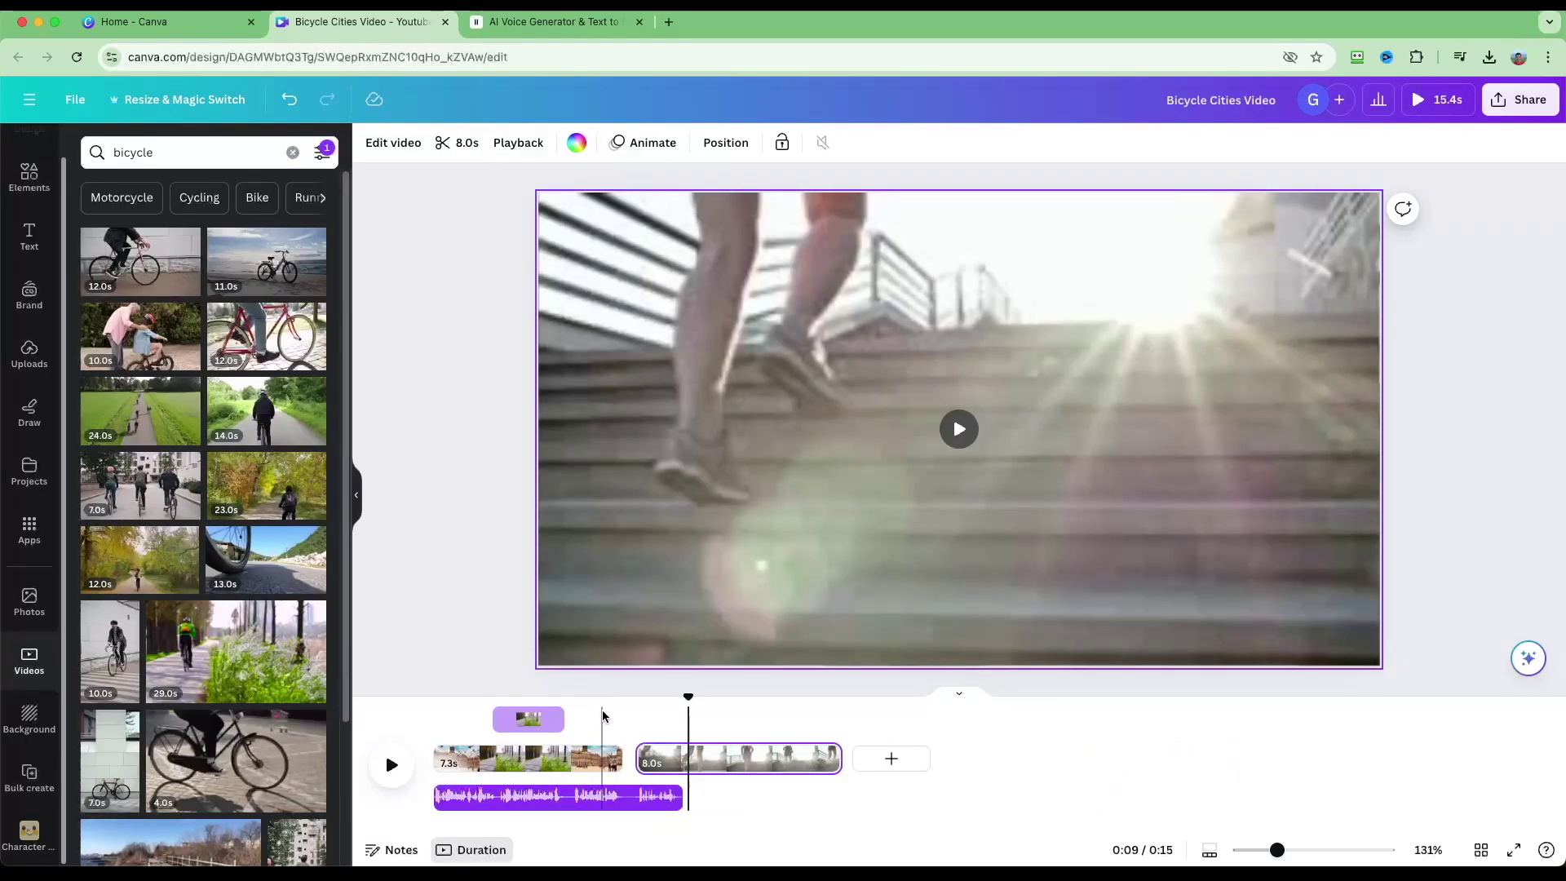
Trim the stair-running clip to 1.8 seconds to match the voiceover's end, play the ending, and return the playhead to the start.
{"action": "left_click", "coordinate": [653, 703]}
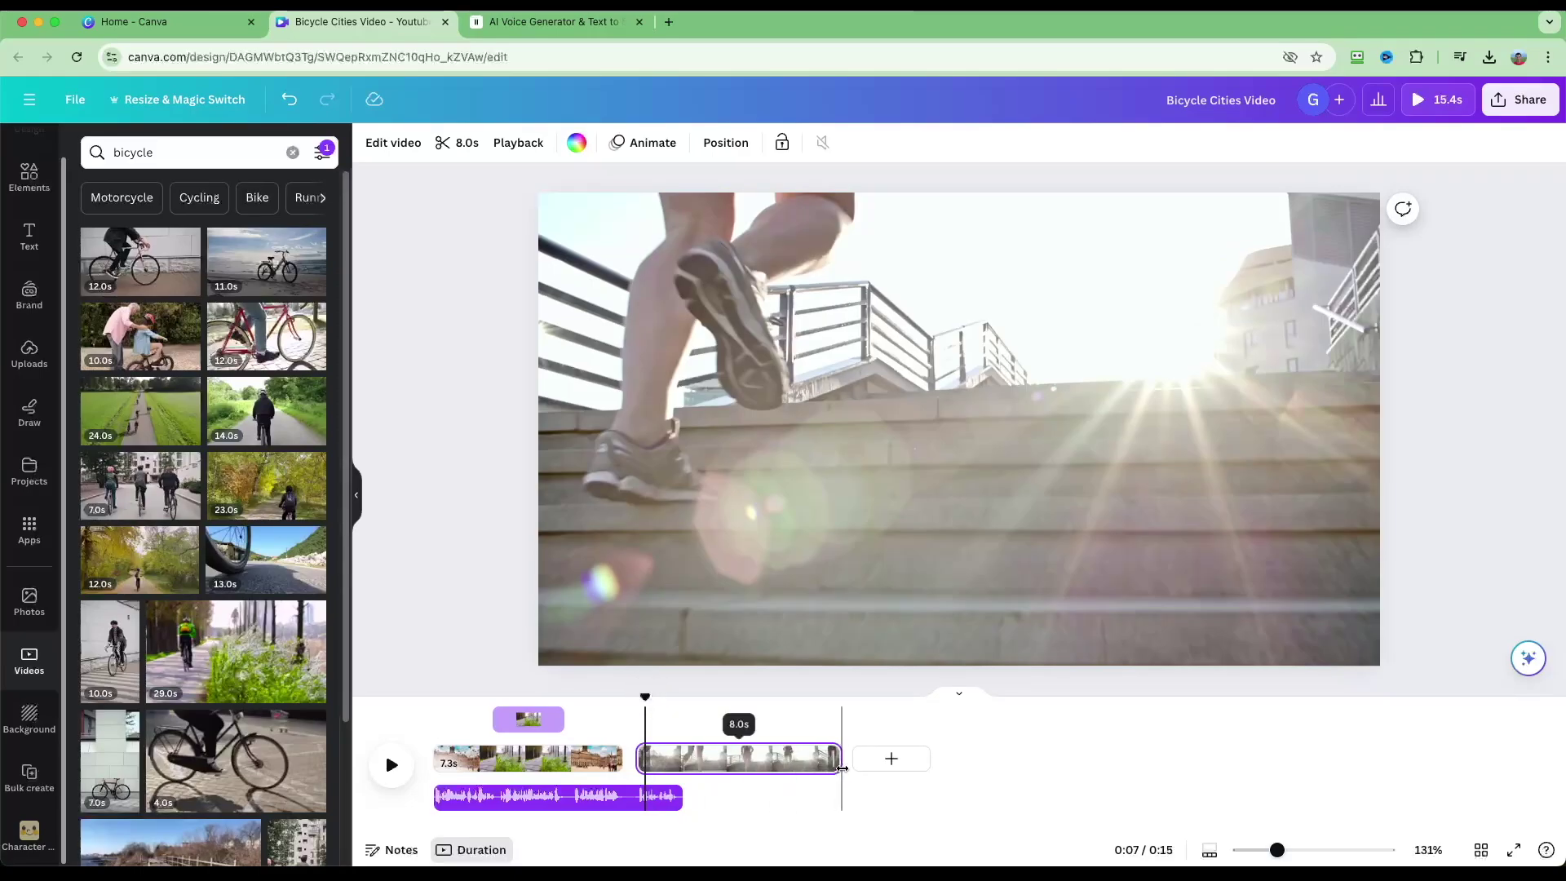
{"action": "left_click_drag", "start_coordinate": [841, 764], "coordinate": [589, 787]}
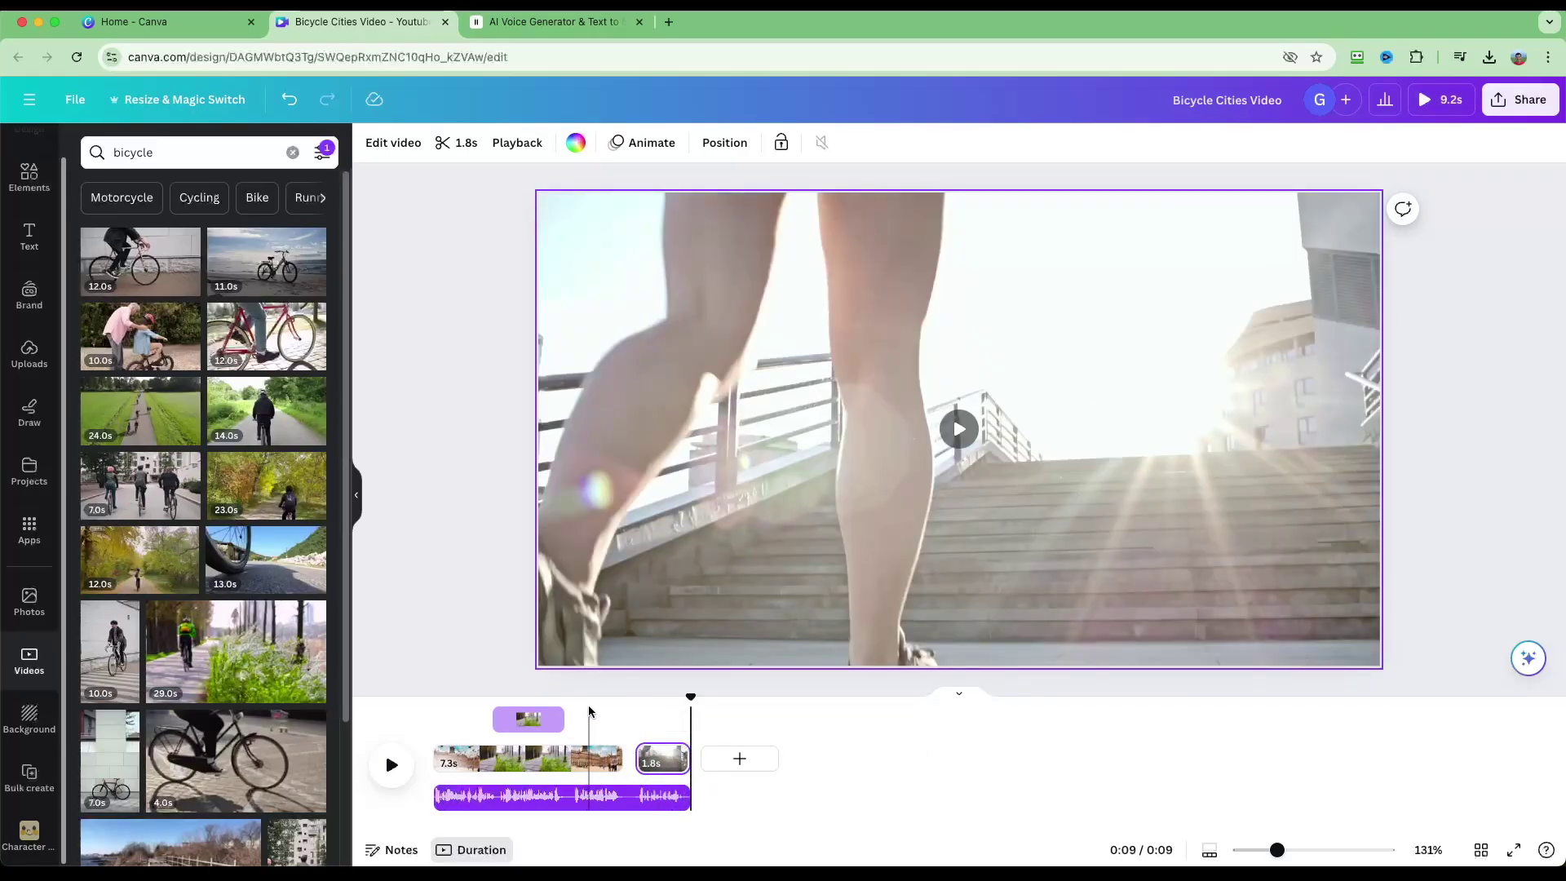
{"action": "left_click", "coordinate": [589, 758]}
{"action": "left_click", "coordinate": [395, 767]}
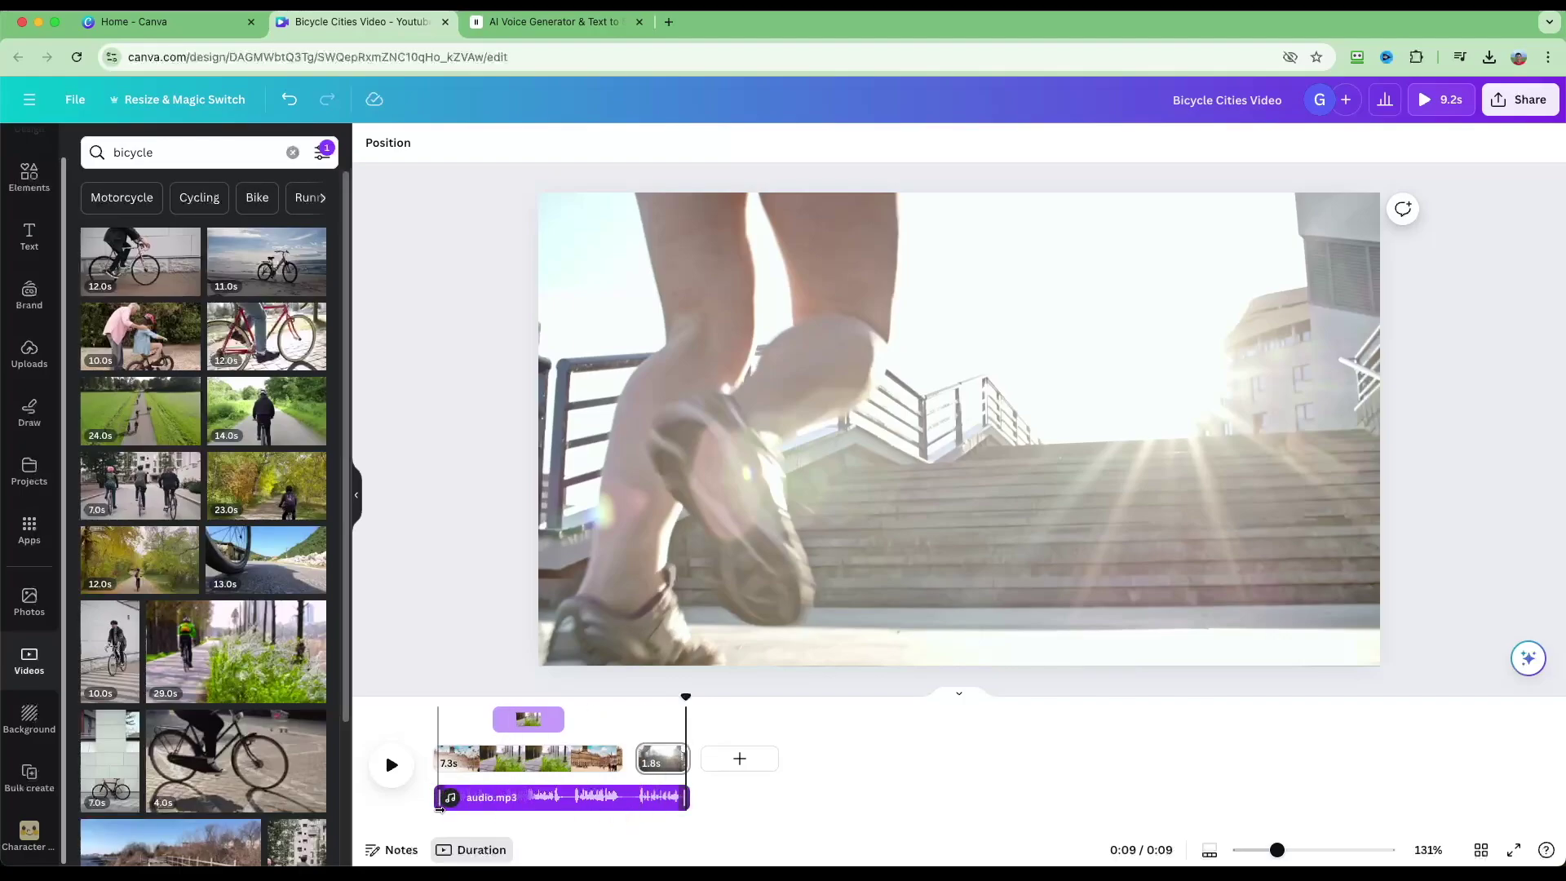
{"action": "left_click", "coordinate": [440, 763]}
Add the "Pizza Time" font combination over the first palace square clip and change the word "Pizza" to "Amsterdam".
{"action": "left_click", "coordinate": [25, 240]}
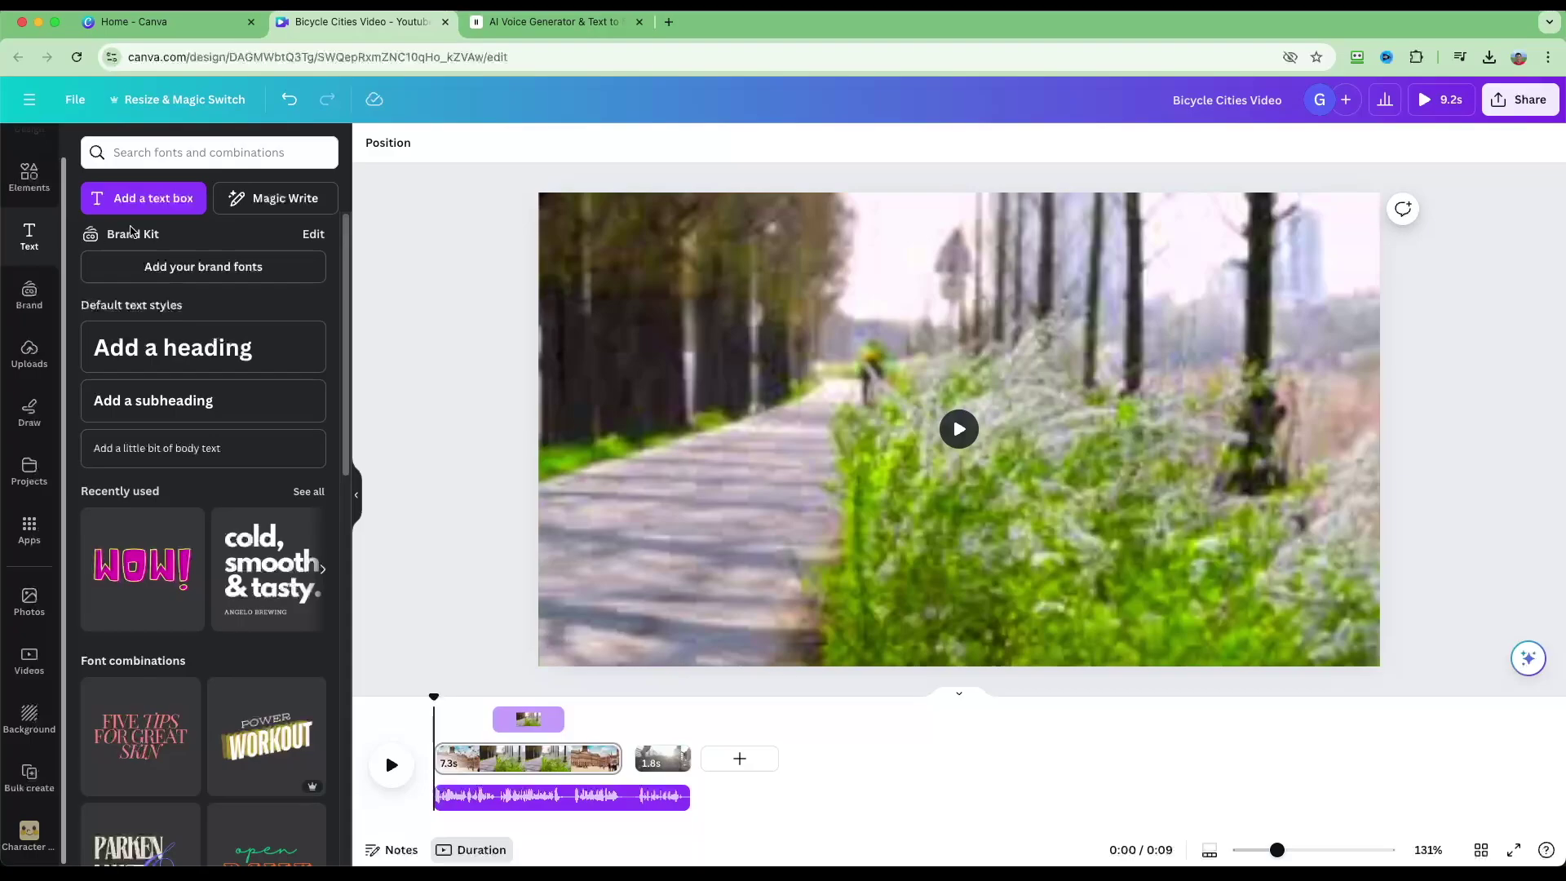
{"action": "left_click_drag", "start_coordinate": [345, 318], "coordinate": [343, 494]}
{"action": "scroll", "coordinate": [186, 539], "scroll_direction": "down", "scroll_amount": 8}
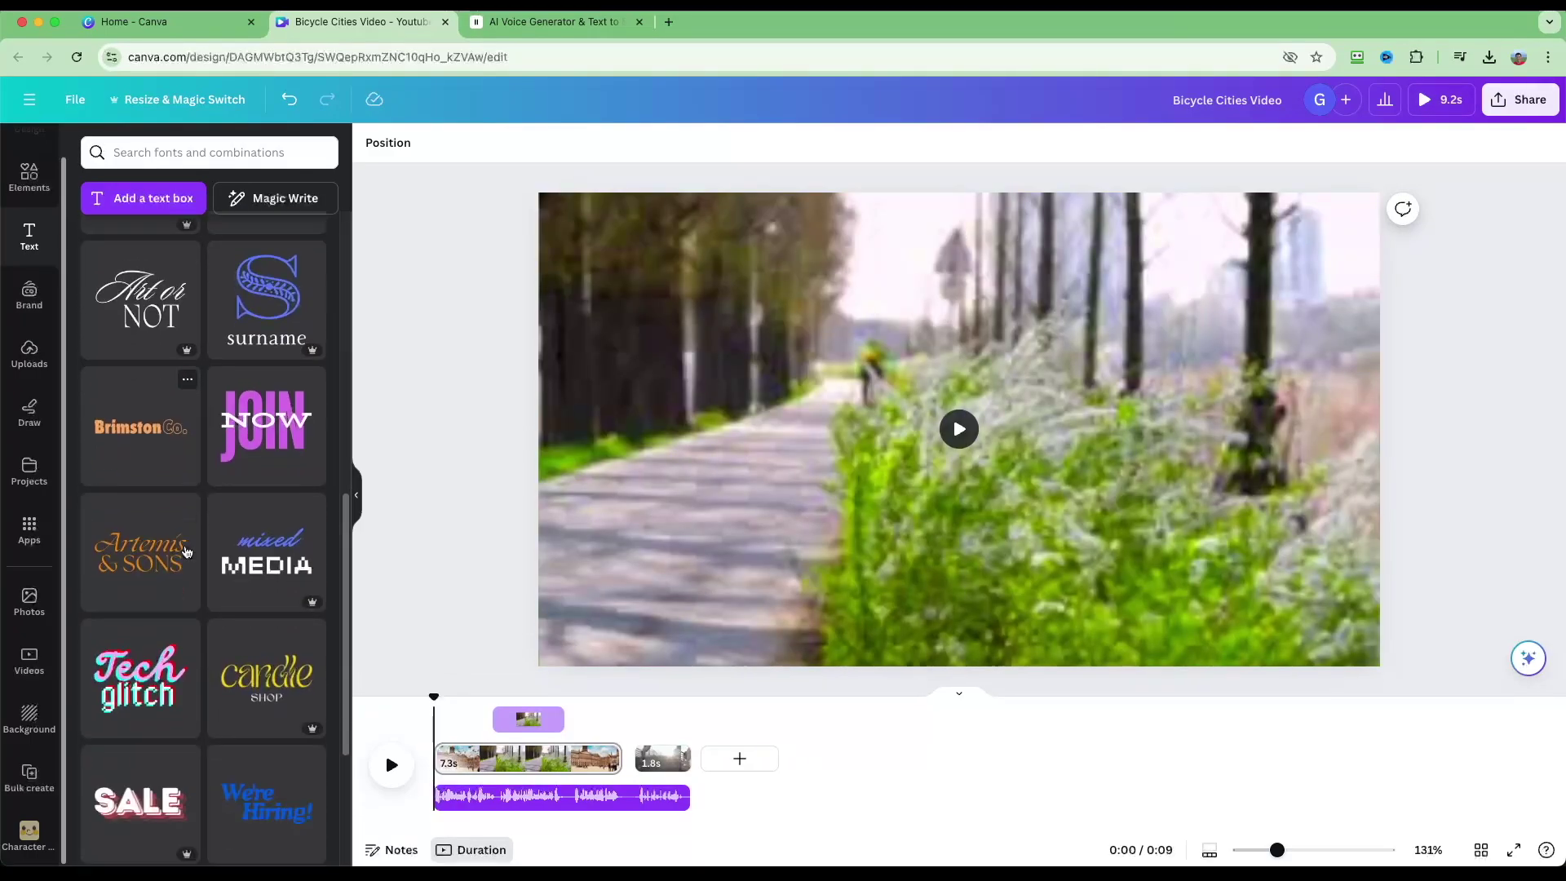
{"action": "scroll", "coordinate": [187, 563], "scroll_direction": "down", "scroll_amount": 6}
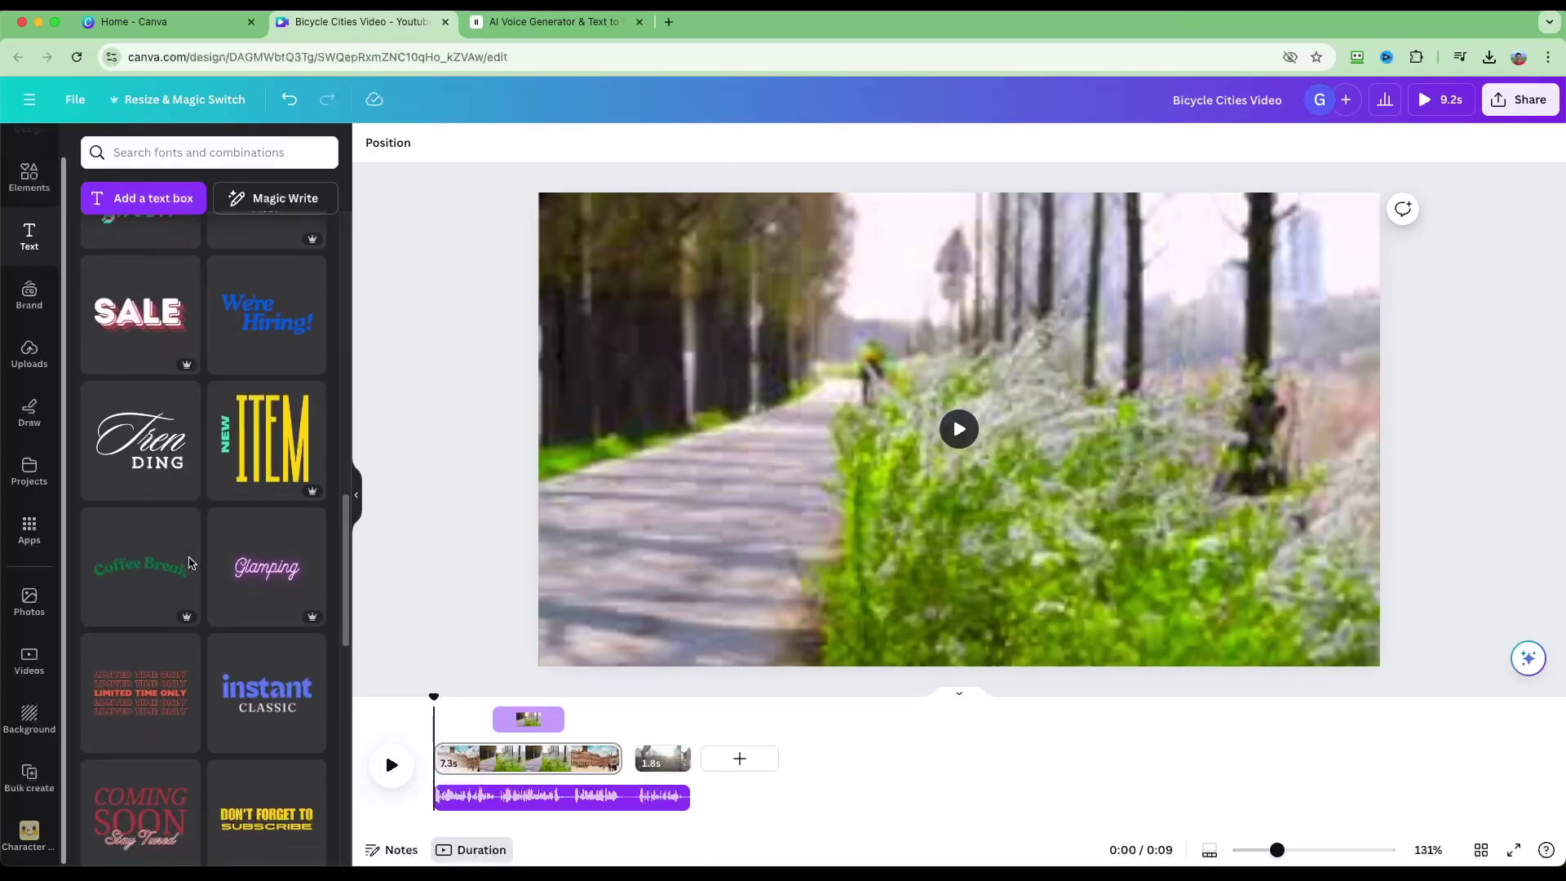
{"action": "scroll", "coordinate": [203, 560], "scroll_direction": "down", "scroll_amount": 6}
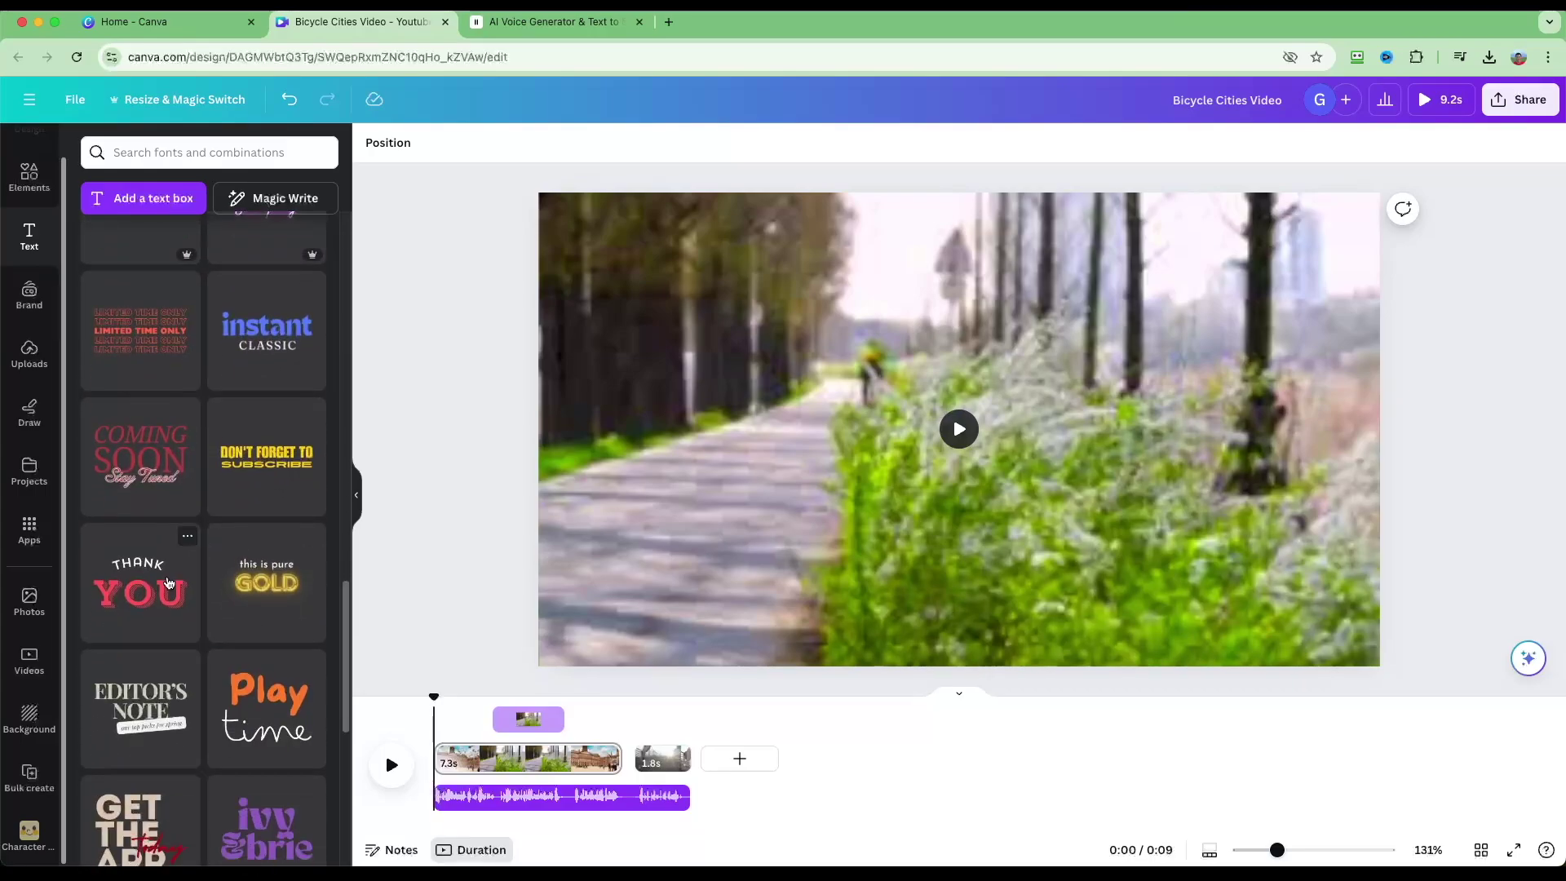
{"action": "scroll", "coordinate": [171, 539], "scroll_direction": "down", "scroll_amount": 9}
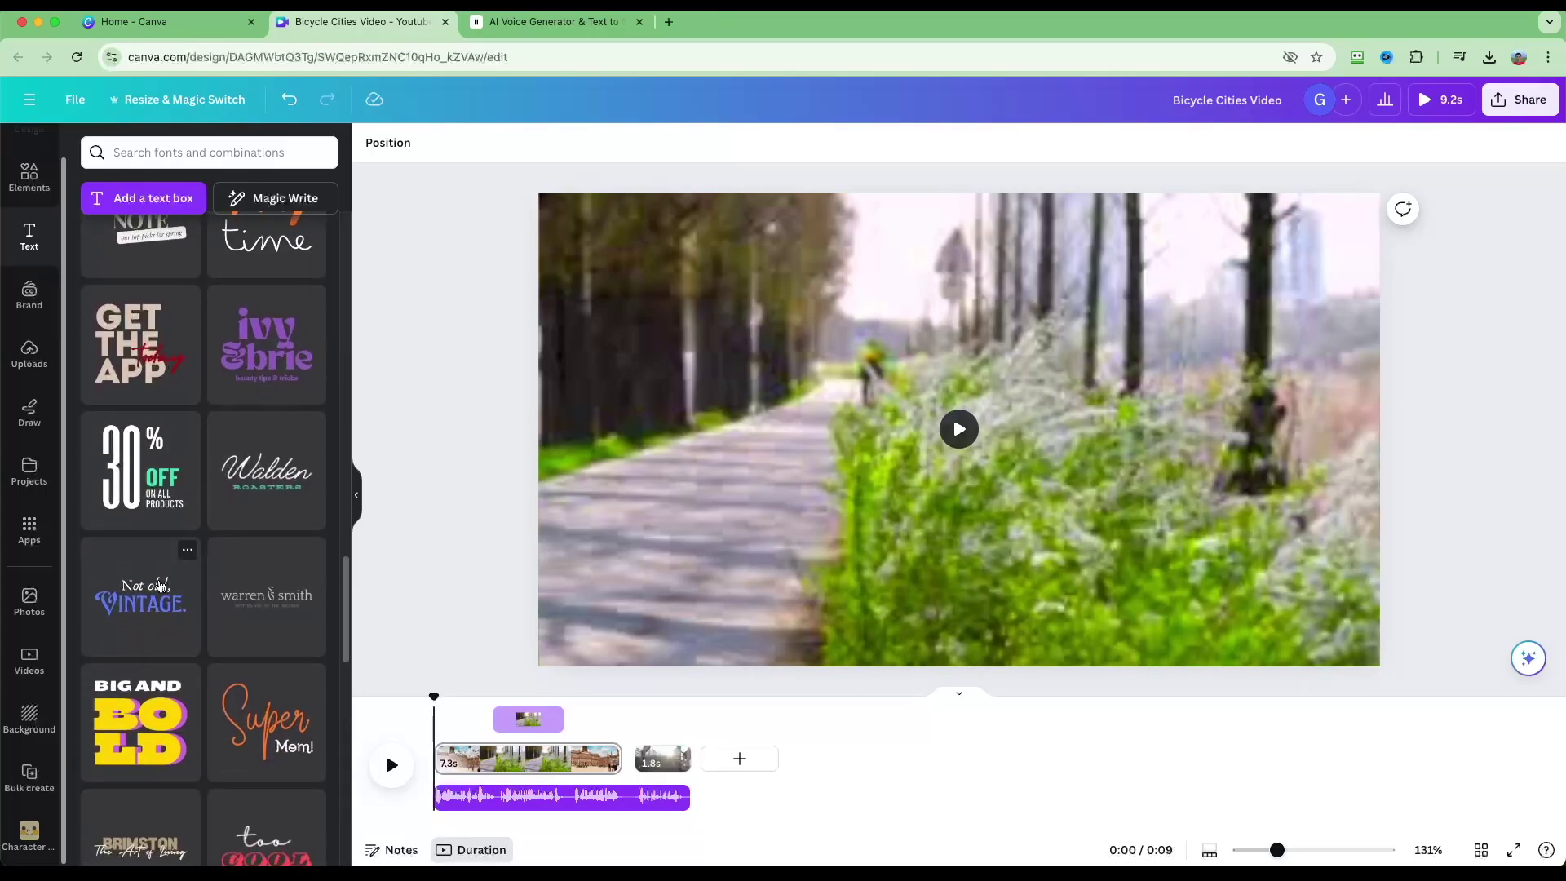
{"action": "scroll", "coordinate": [170, 571], "scroll_direction": "down", "scroll_amount": 2}
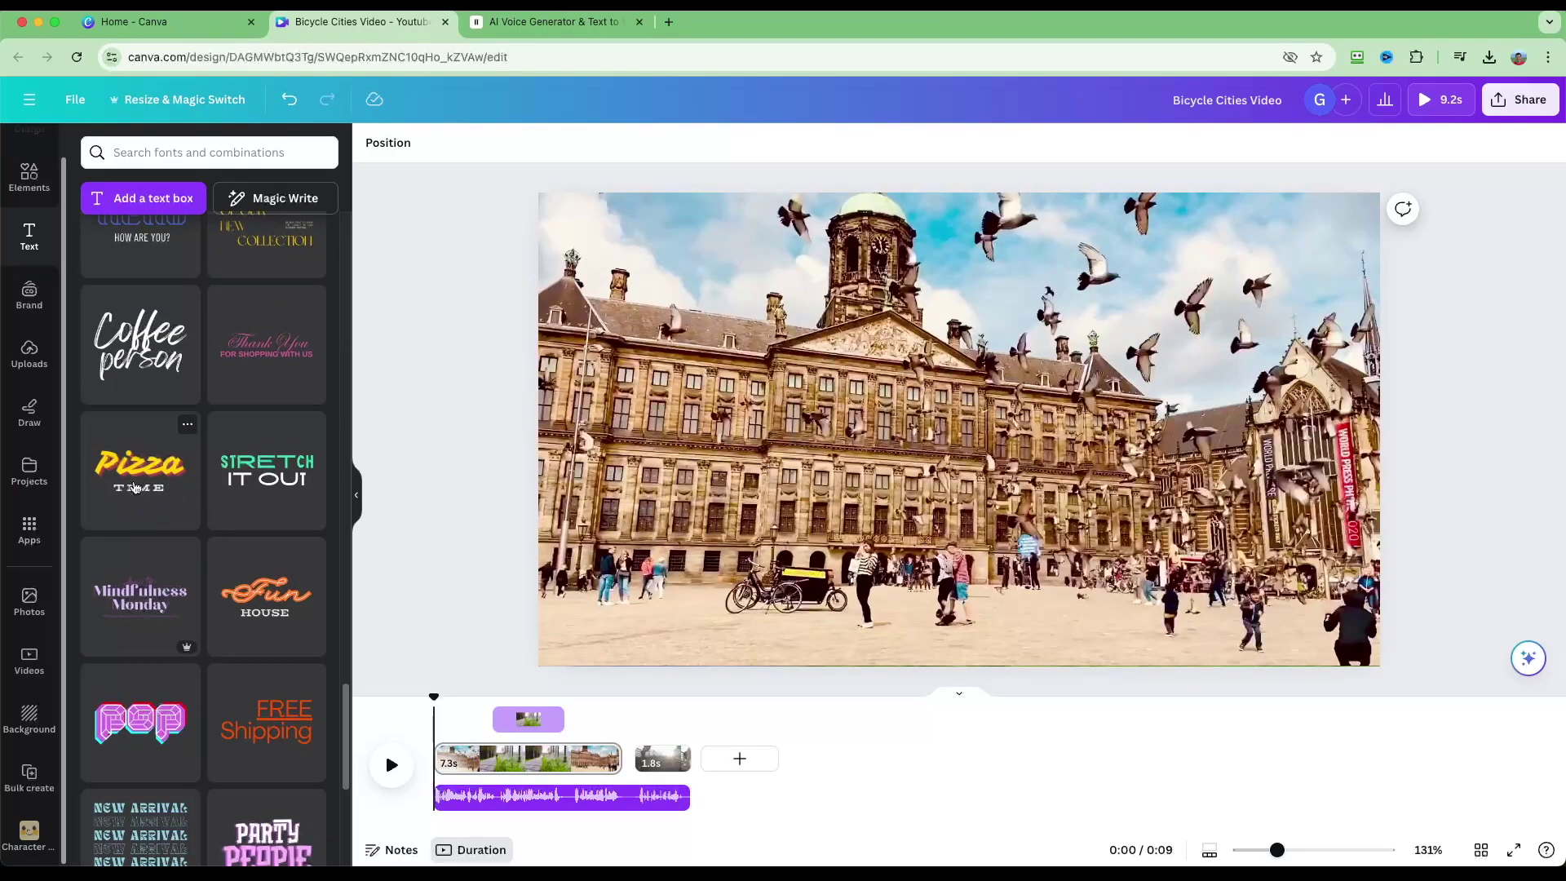
{"action": "left_click_drag", "start_coordinate": [135, 487], "coordinate": [732, 424]}
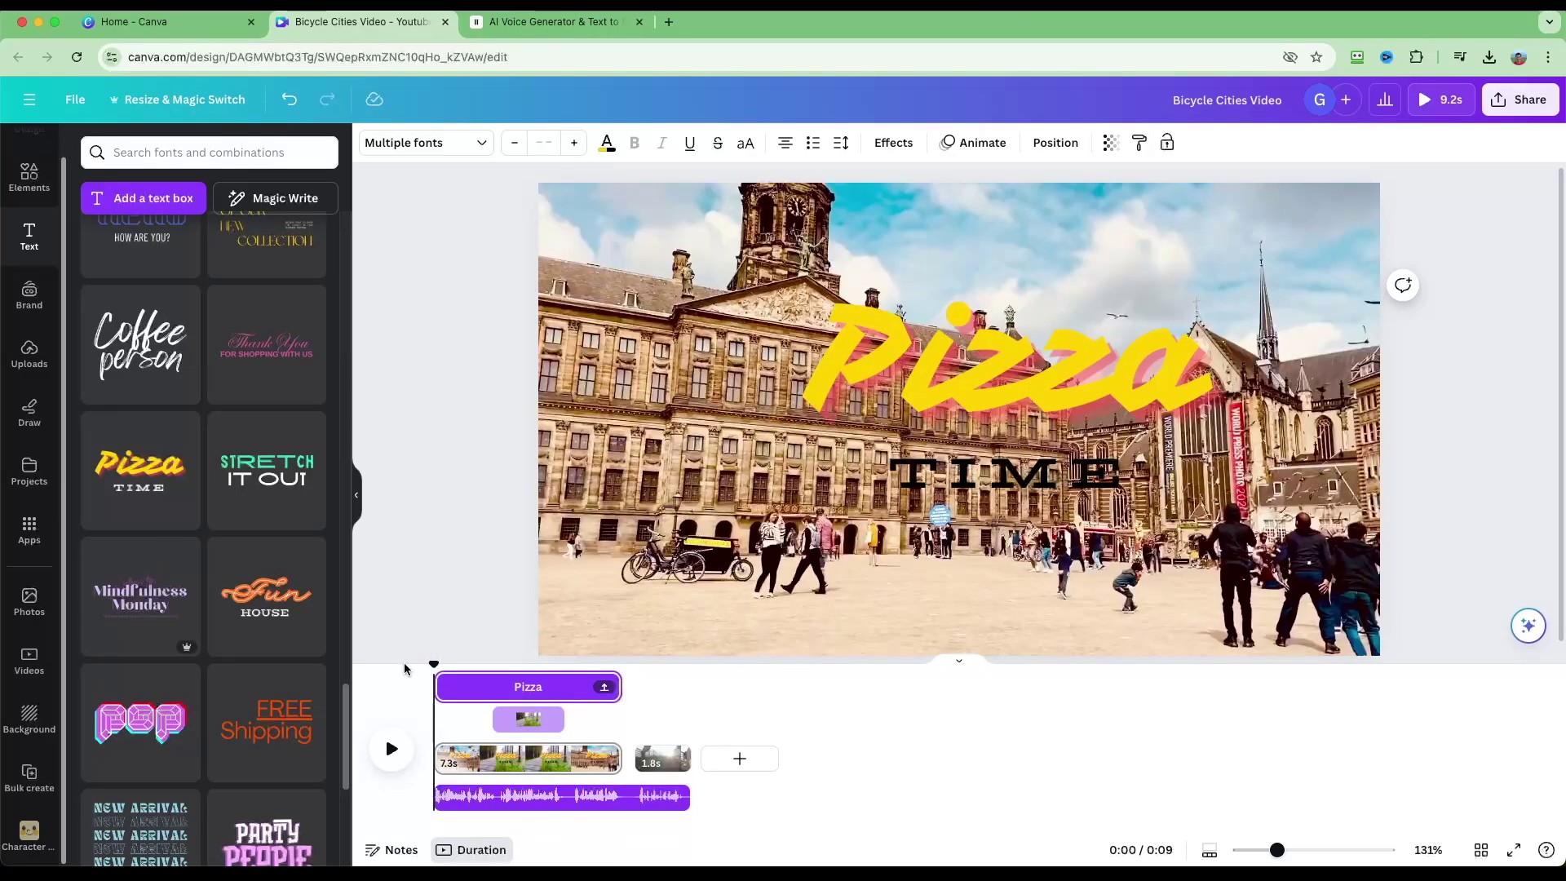
{"action": "double_click", "coordinate": [970, 387]}
{"action": "type", "text": "Amsterdam"}
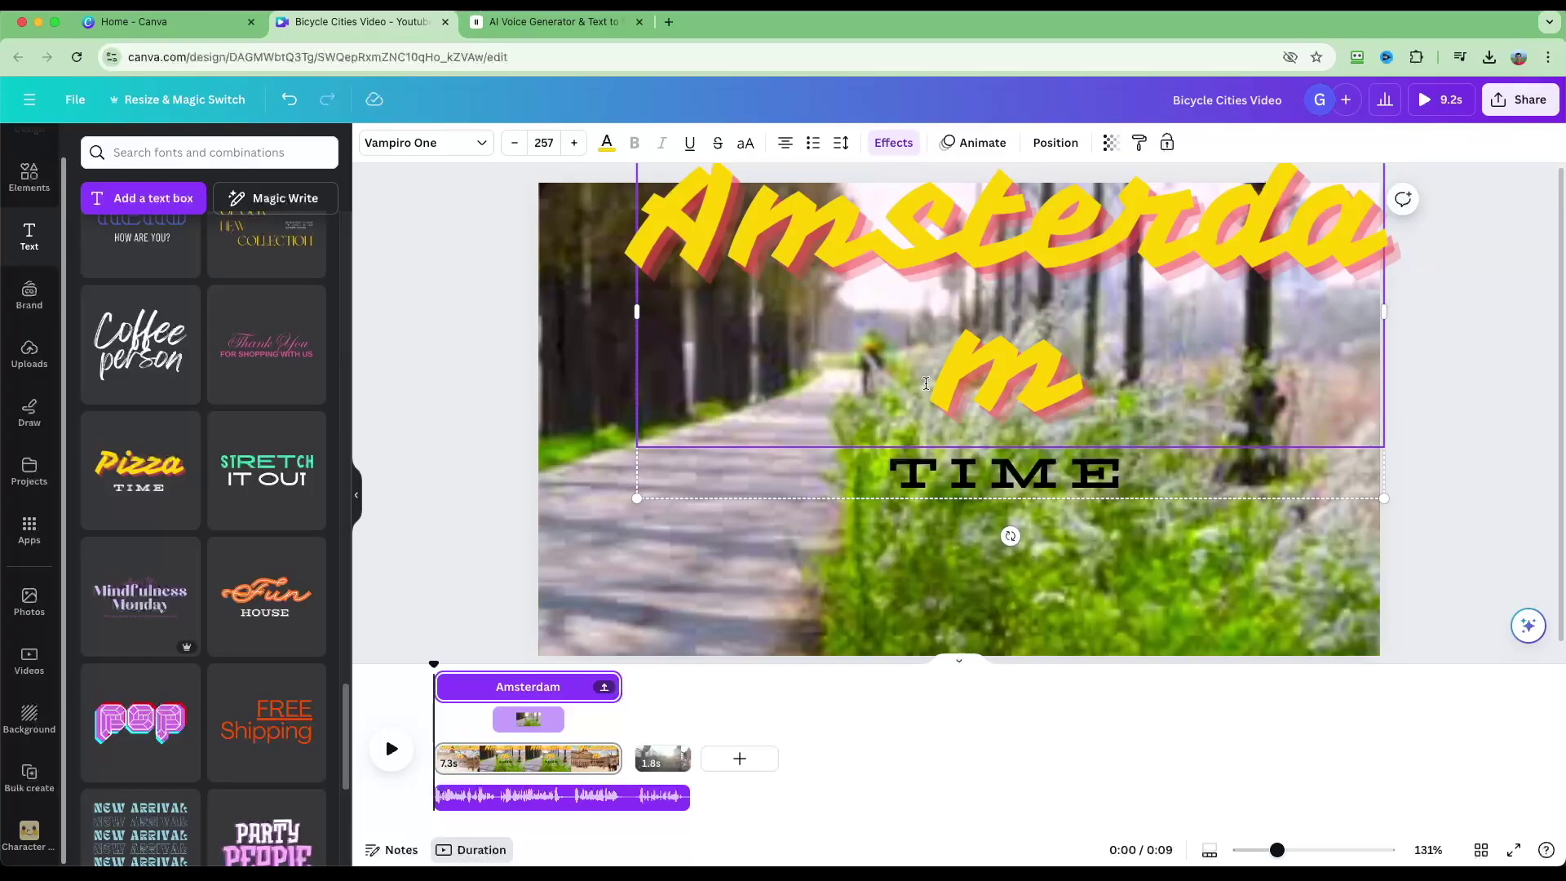
Set the font size of "Amsterdam" to 200 and centre the title group in the frame.
{"action": "left_click_drag", "start_coordinate": [673, 240], "coordinate": [618, 243]}
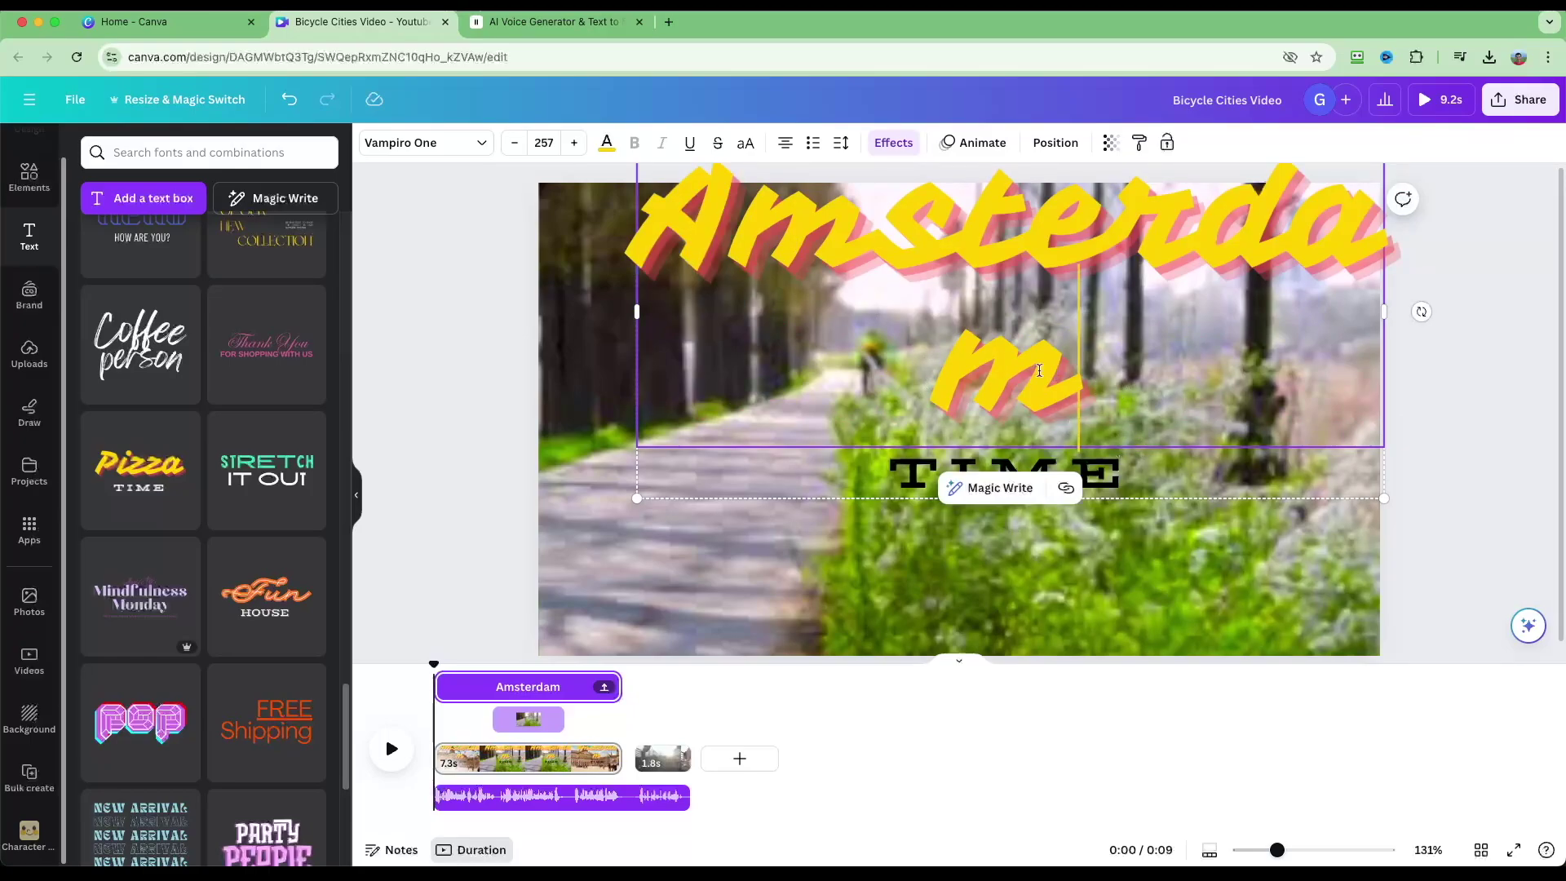
{"action": "key", "text": "super+a"}
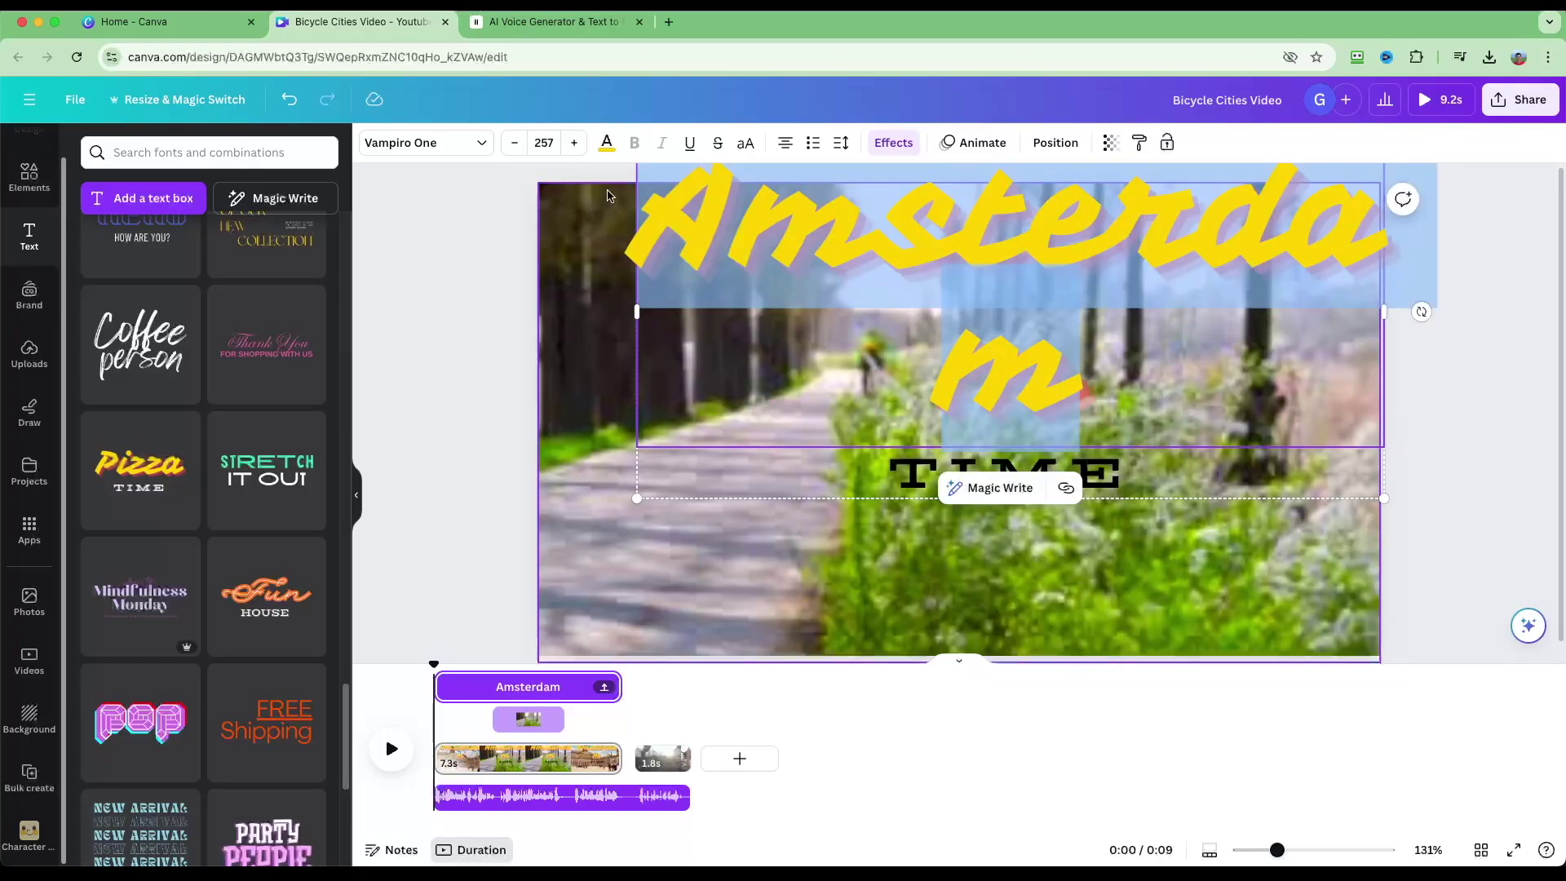
{"action": "left_click", "coordinate": [516, 145]}
{"action": "left_click", "coordinate": [516, 145]}
{"action": "left_click", "coordinate": [515, 144]}
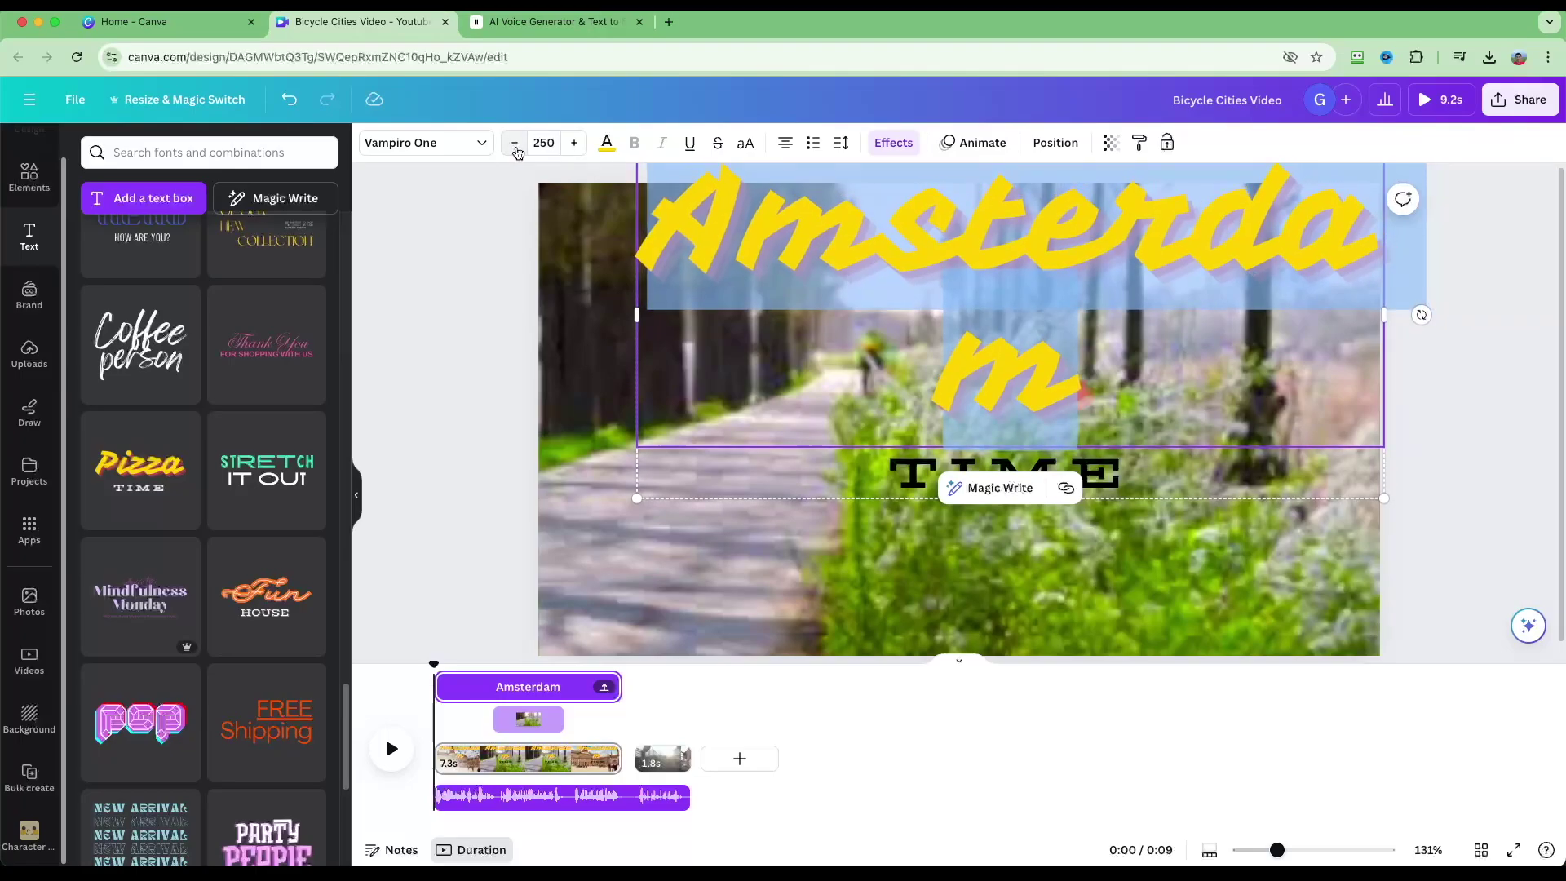
{"action": "left_click", "coordinate": [515, 144]}
{"action": "left_click", "coordinate": [543, 143]}
{"action": "type", "text": "200"}
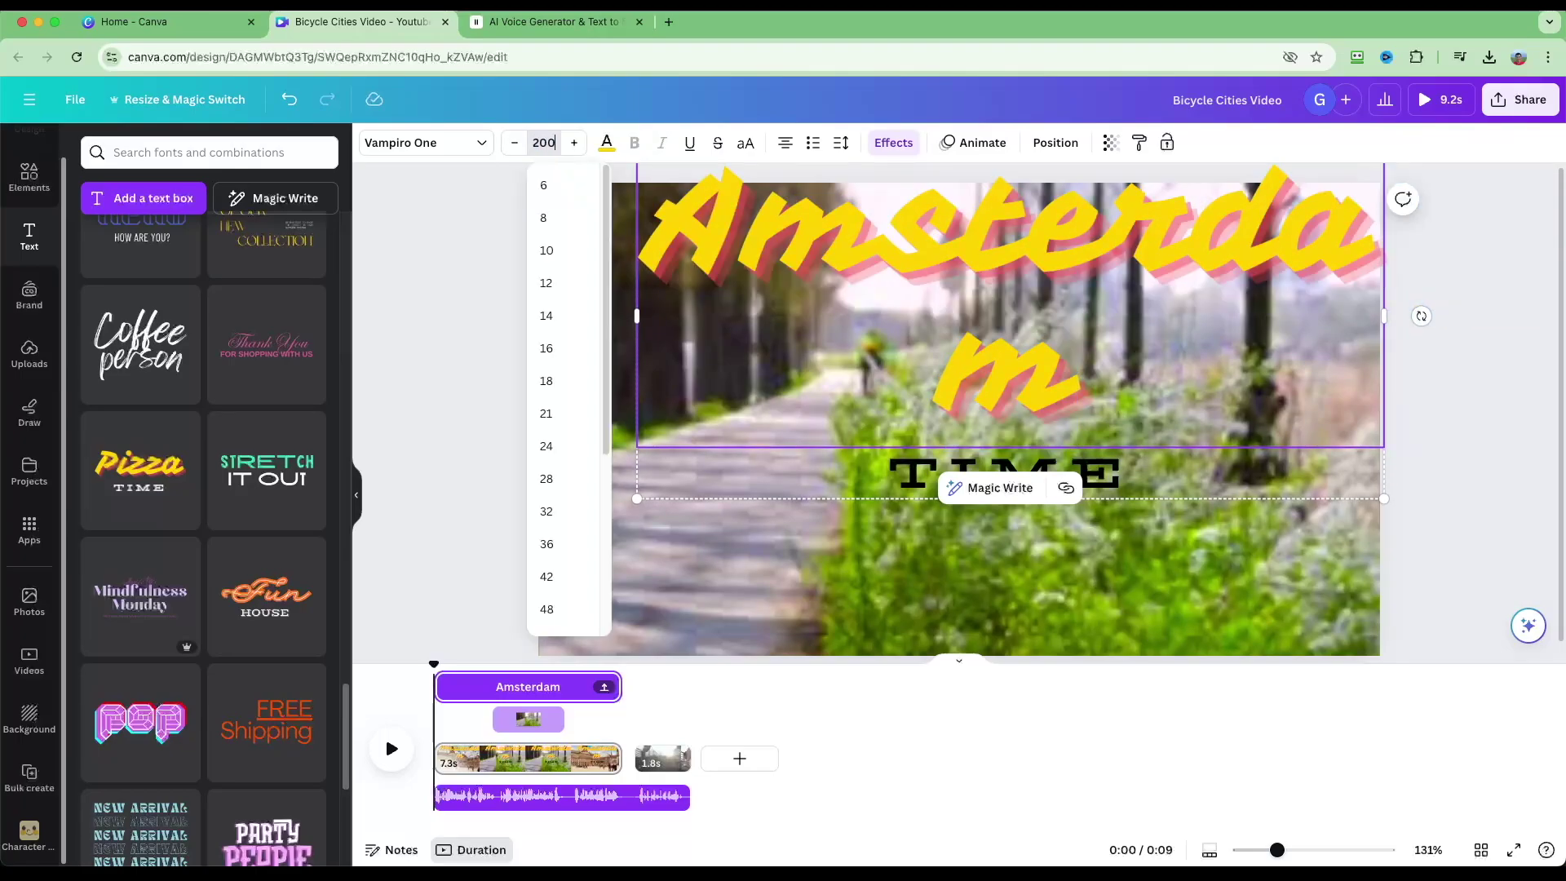
{"action": "key", "text": "Return"}
{"action": "left_click_drag", "start_coordinate": [979, 408], "coordinate": [927, 396]}
Replace "TIME" under the title with "CYCLING" and return the playhead to the start.
{"action": "double_click", "coordinate": [904, 476]}
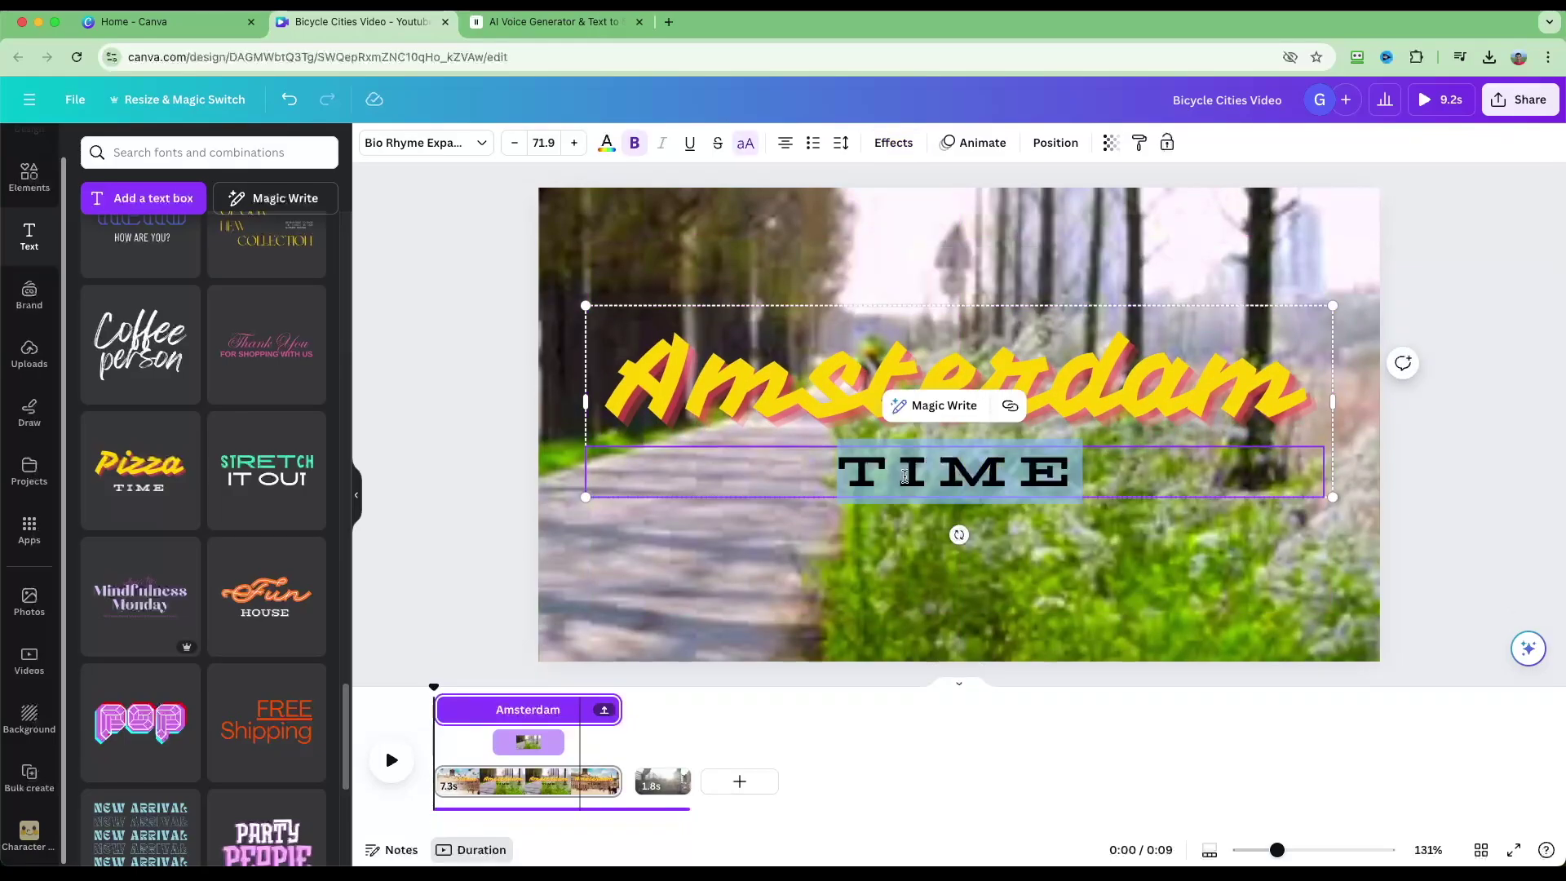
{"action": "type", "text": "CYCLING"}
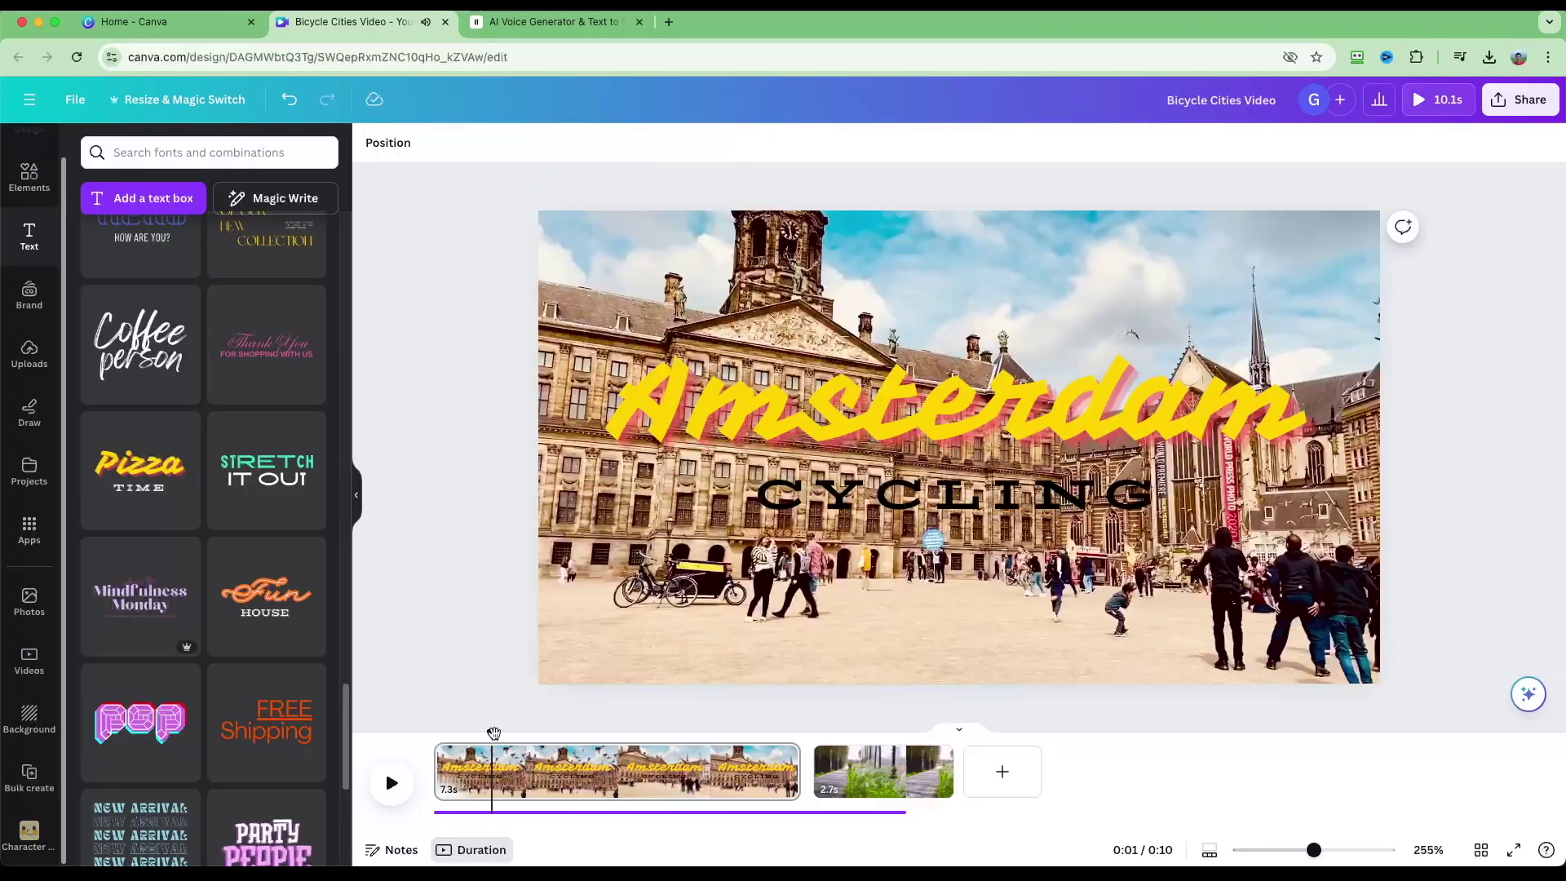
{"action": "left_click_drag", "start_coordinate": [493, 733], "coordinate": [434, 734]}
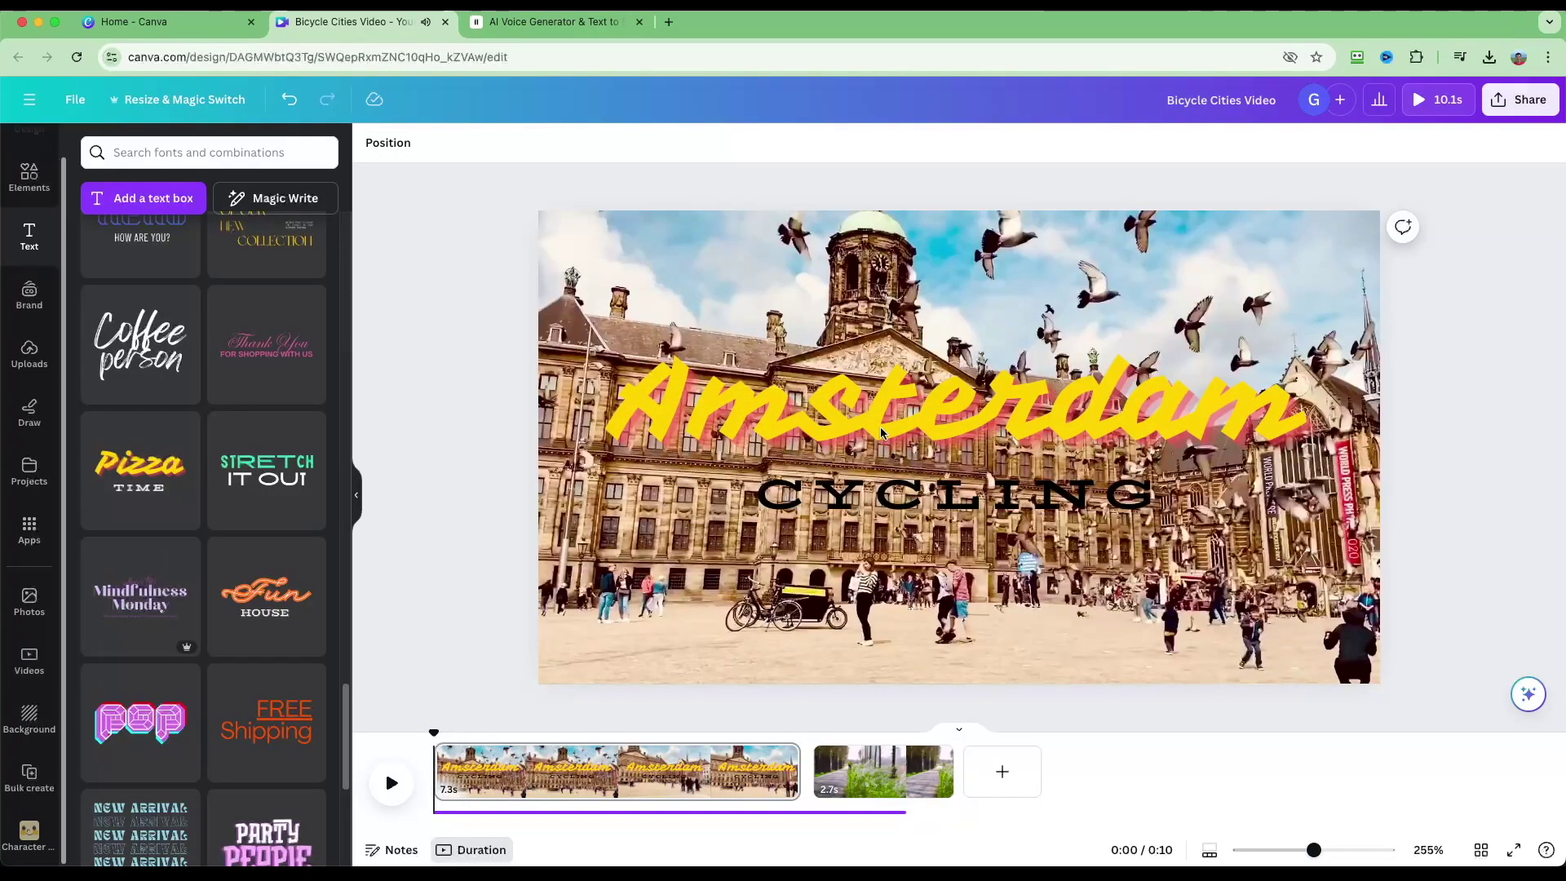
Shrink the Amsterdam Cycling title until "Amsterdam" is at font size 92.1 and move it to the frame's lower-left corner.
{"action": "left_click", "coordinate": [881, 432]}
{"action": "left_click_drag", "start_coordinate": [1344, 323], "coordinate": [930, 425]}
{"action": "left_click_drag", "start_coordinate": [797, 476], "coordinate": [782, 586]}
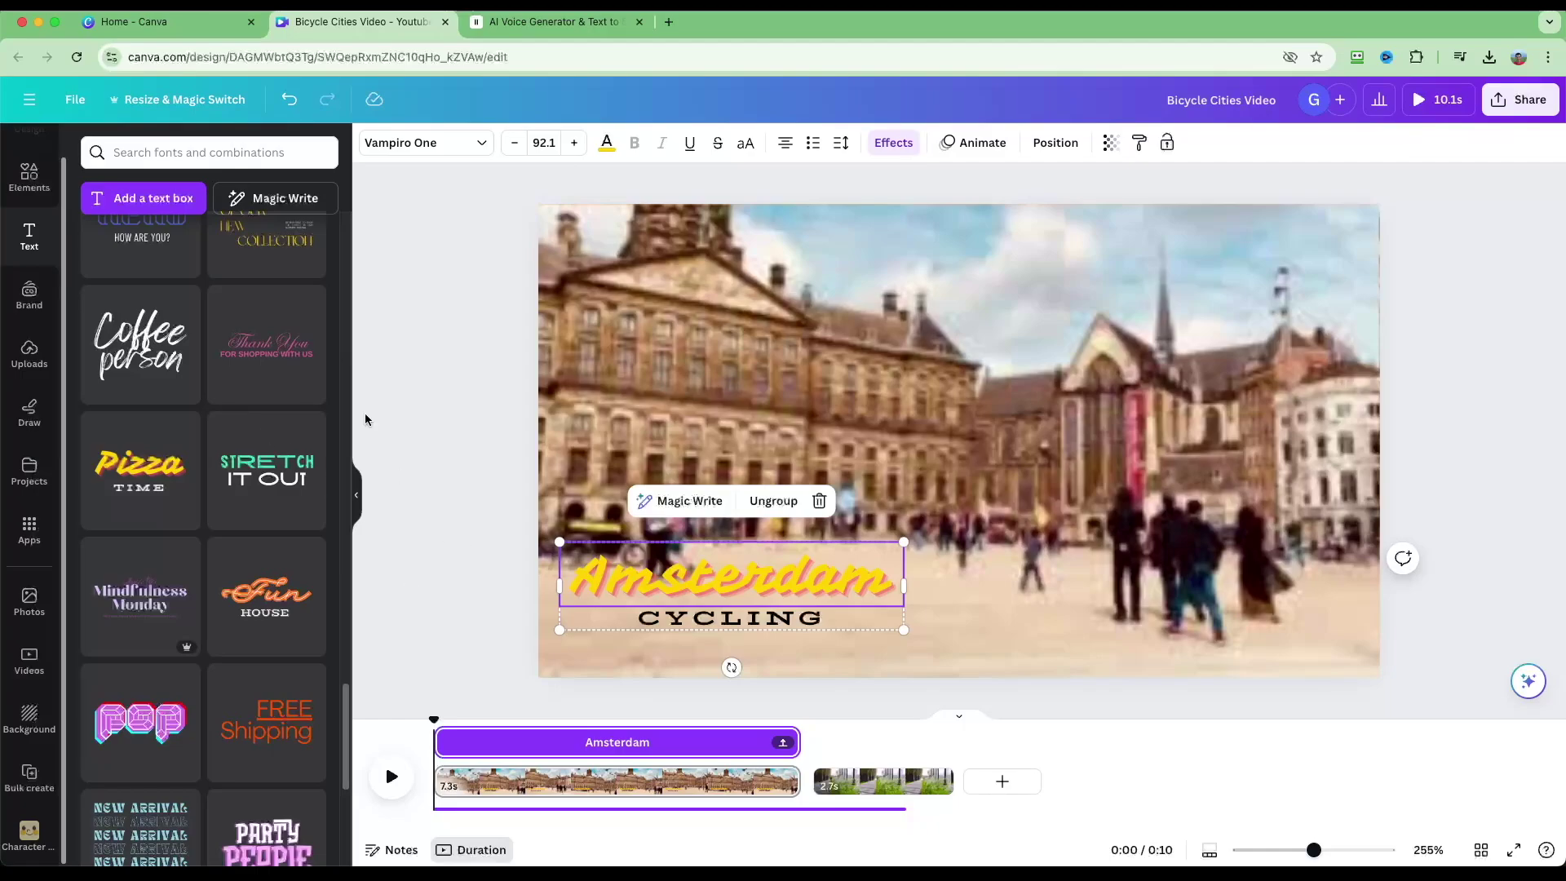
Place a rounded square shape behind the Amsterdam Cycling title and resize it into a banner that fits the text.
{"action": "left_click", "coordinate": [29, 178]}
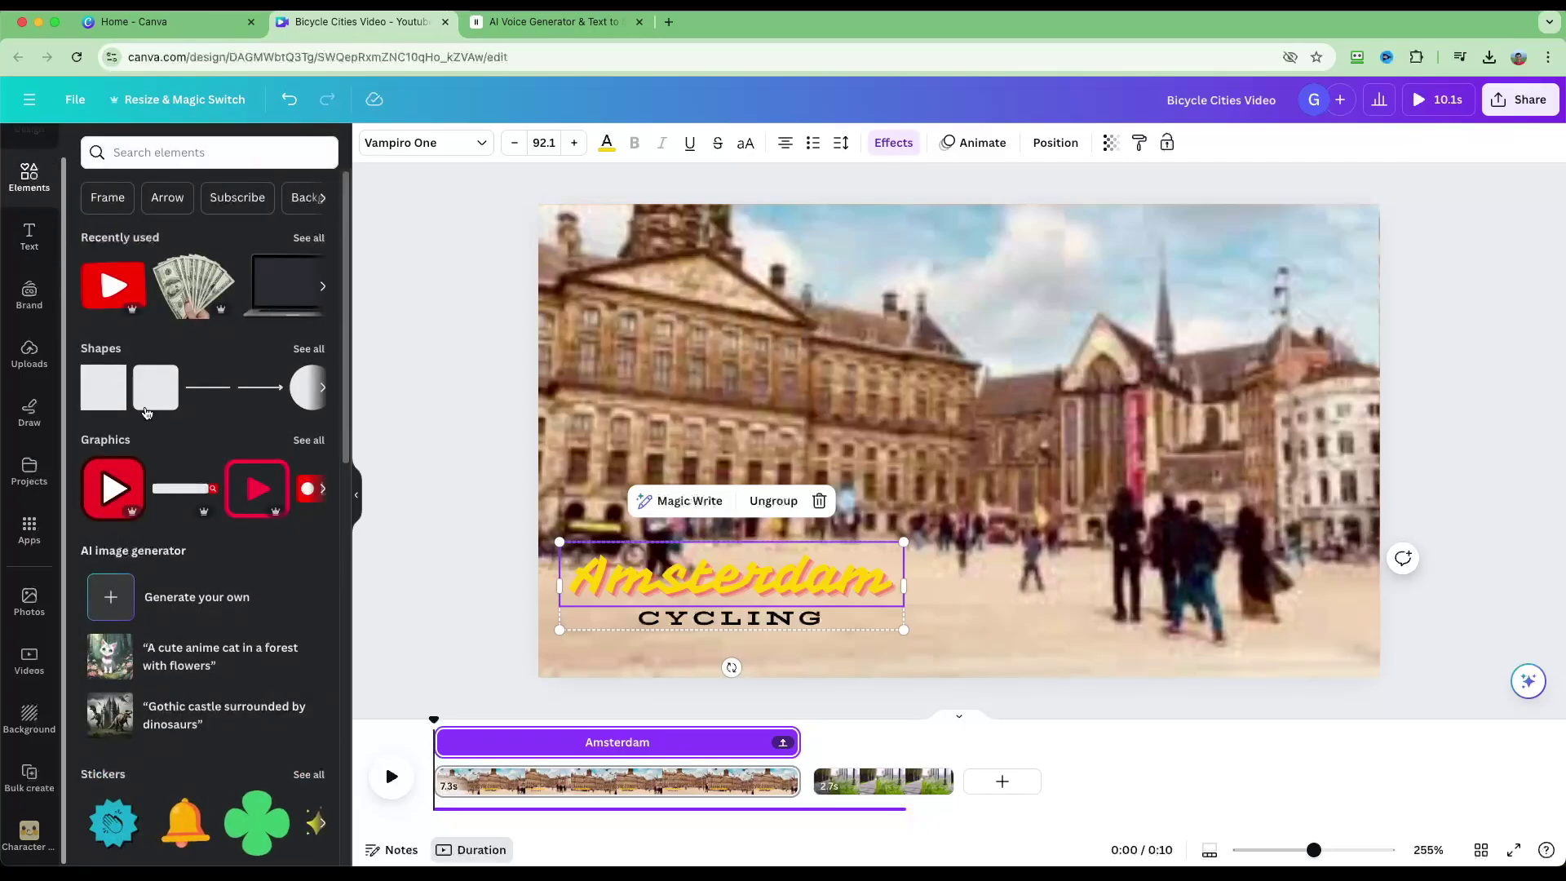
{"action": "left_click_drag", "start_coordinate": [155, 387], "coordinate": [576, 553]}
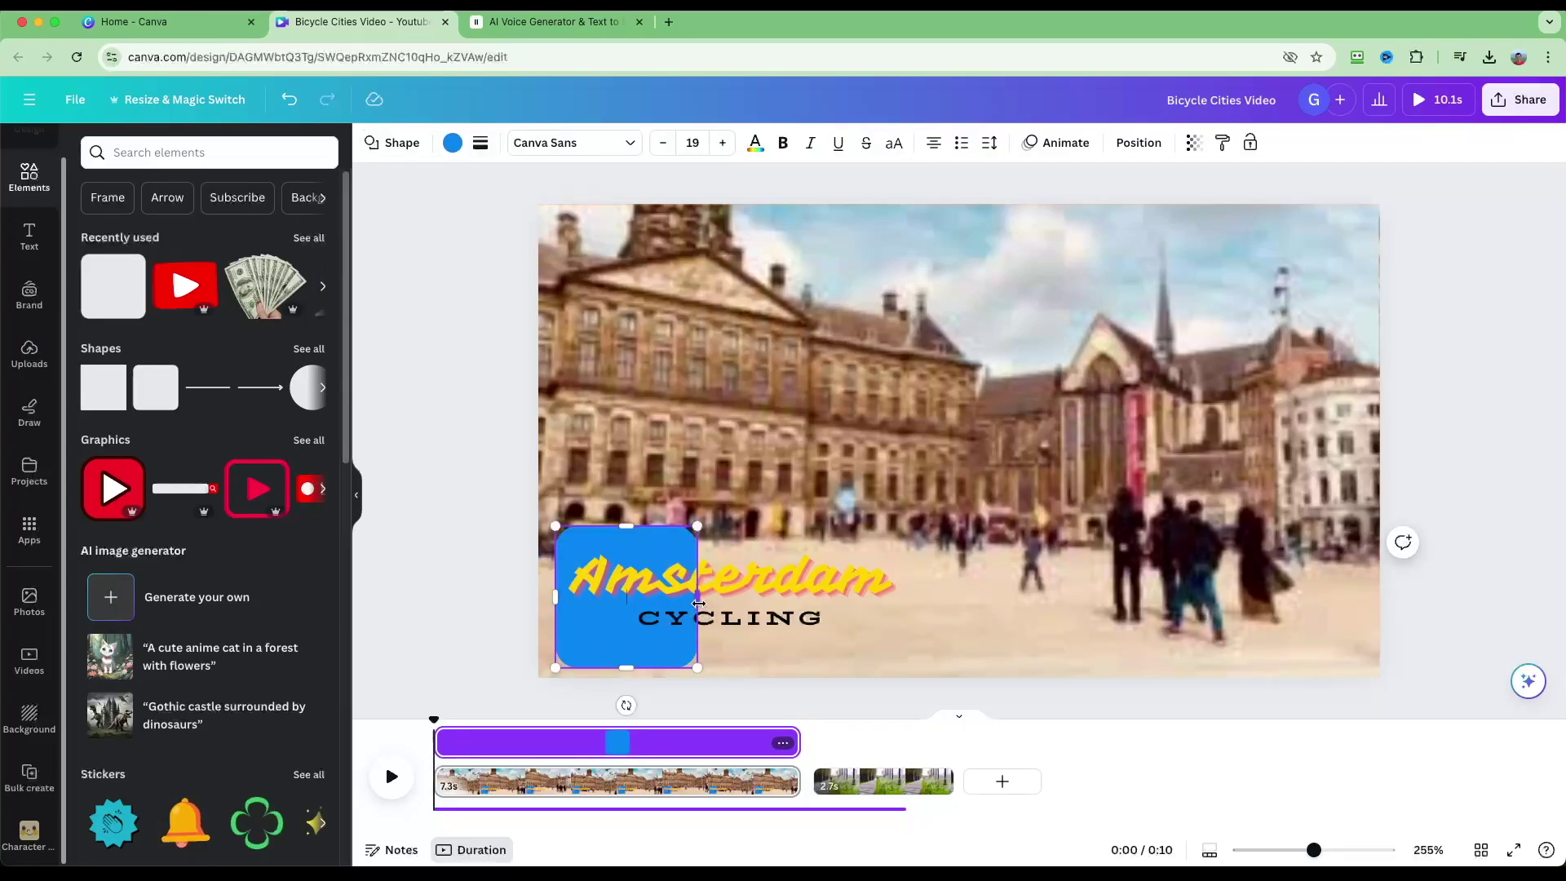
{"action": "left_click_drag", "start_coordinate": [699, 604], "coordinate": [904, 606]}
{"action": "left_click_drag", "start_coordinate": [730, 668], "coordinate": [730, 637]}
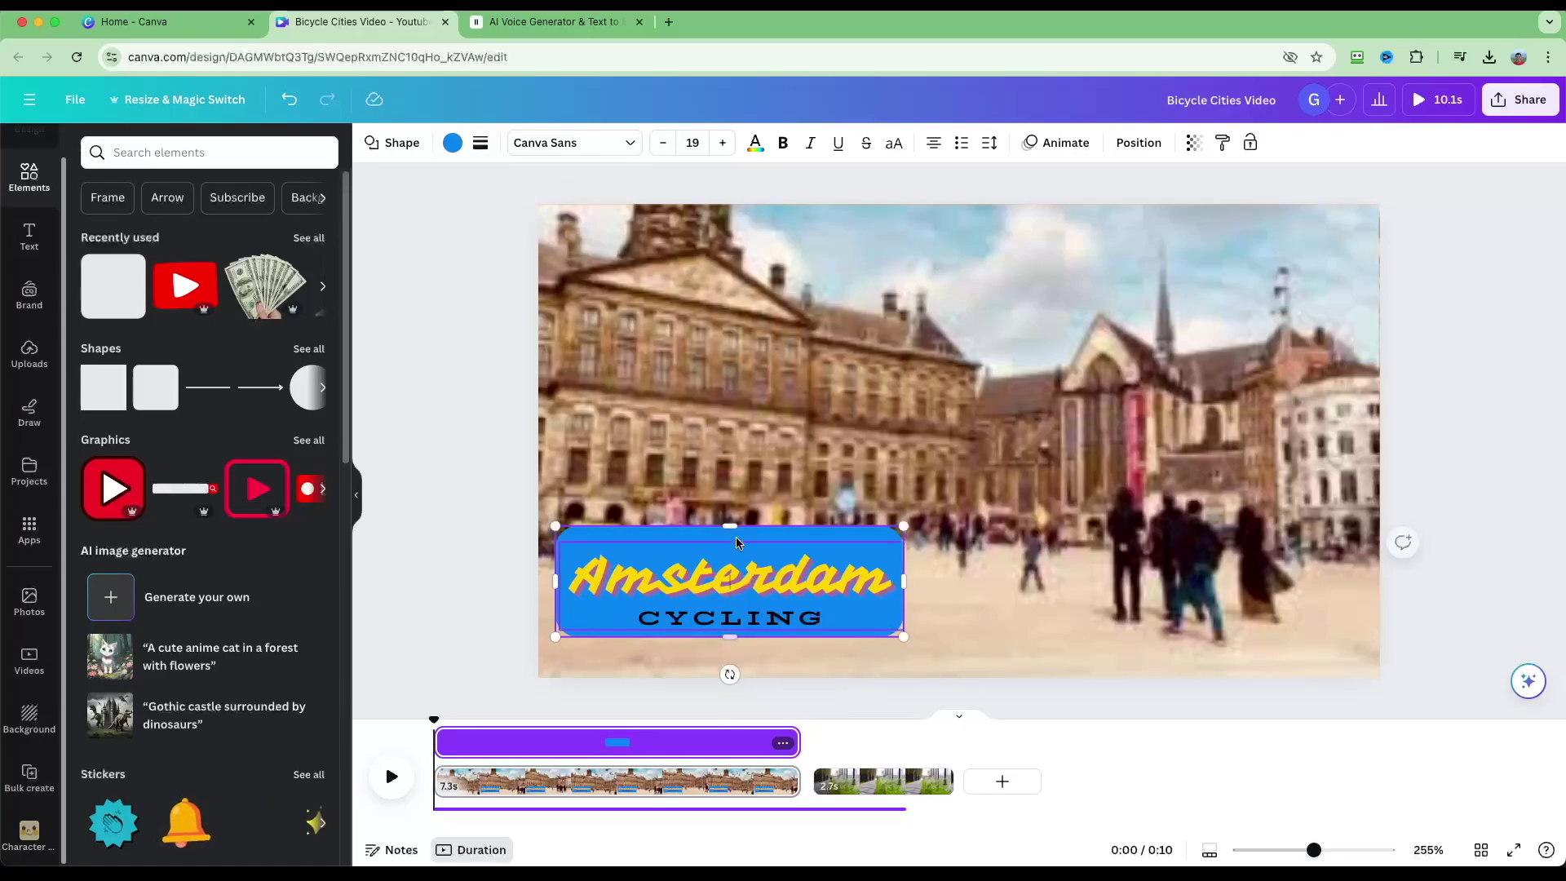
{"action": "left_click_drag", "start_coordinate": [729, 526], "coordinate": [728, 545]}
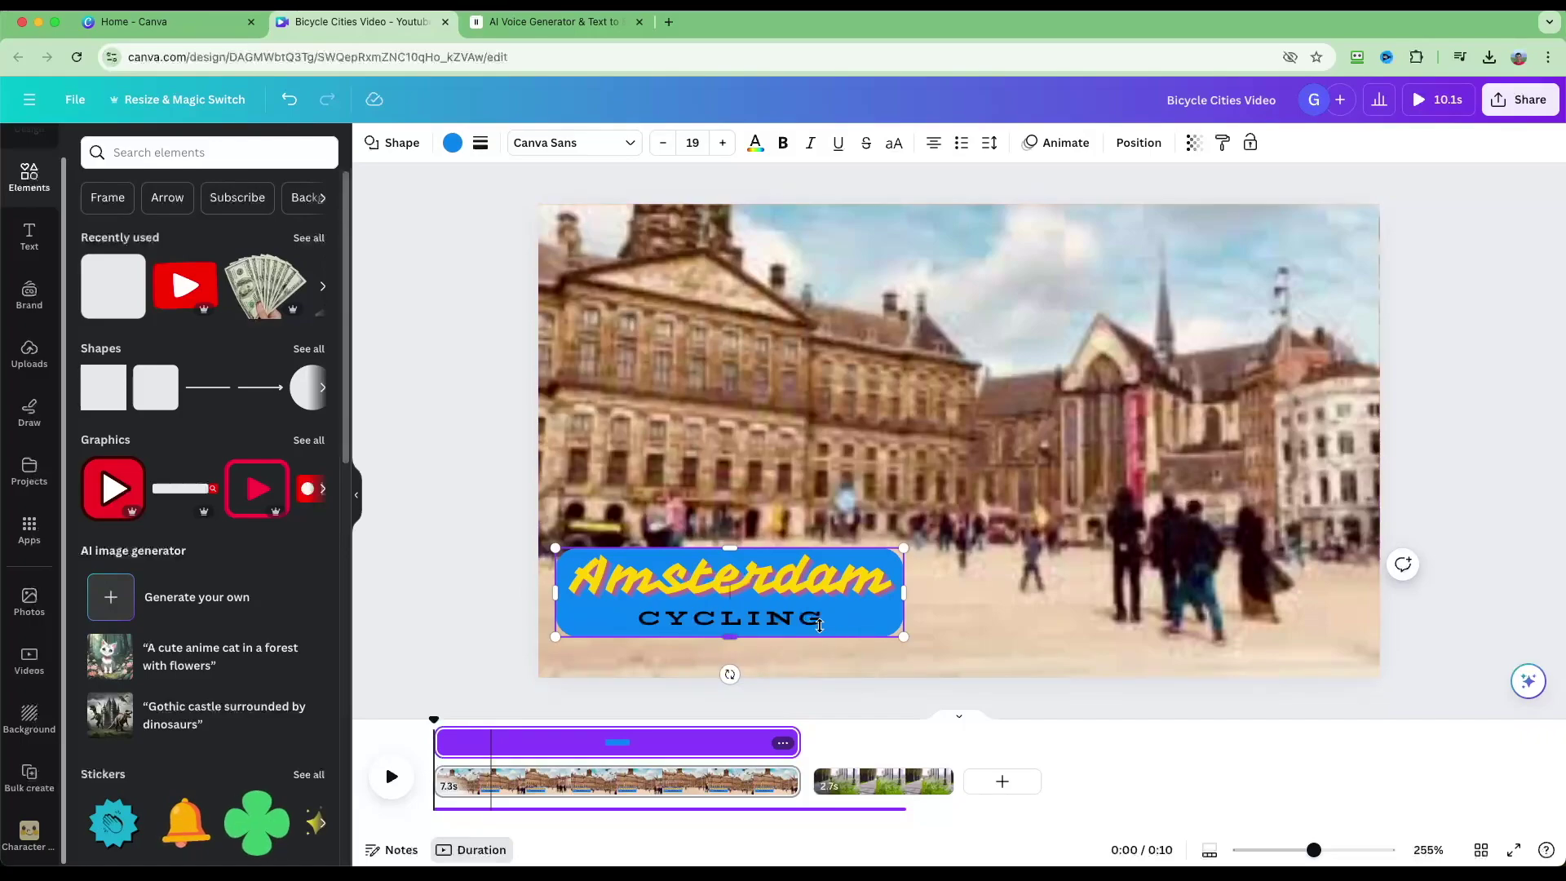
Colour the rounded banner white and change the word "Amsterdam" to the blue brand colour.
{"action": "left_click", "coordinate": [454, 144]}
{"action": "left_click", "coordinate": [310, 242]}
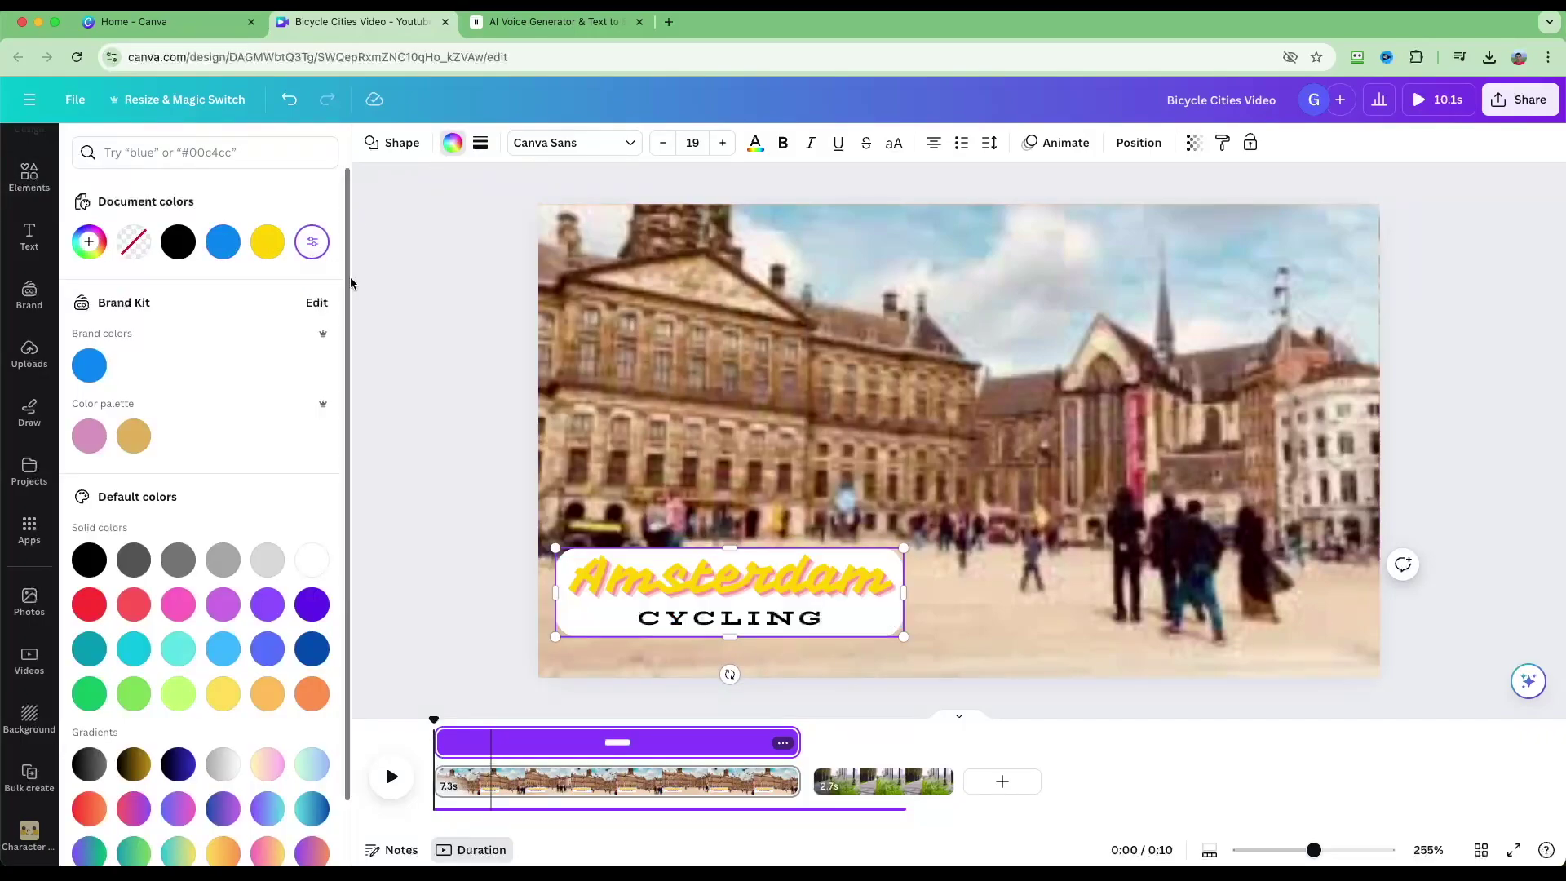
{"action": "left_click", "coordinate": [650, 585]}
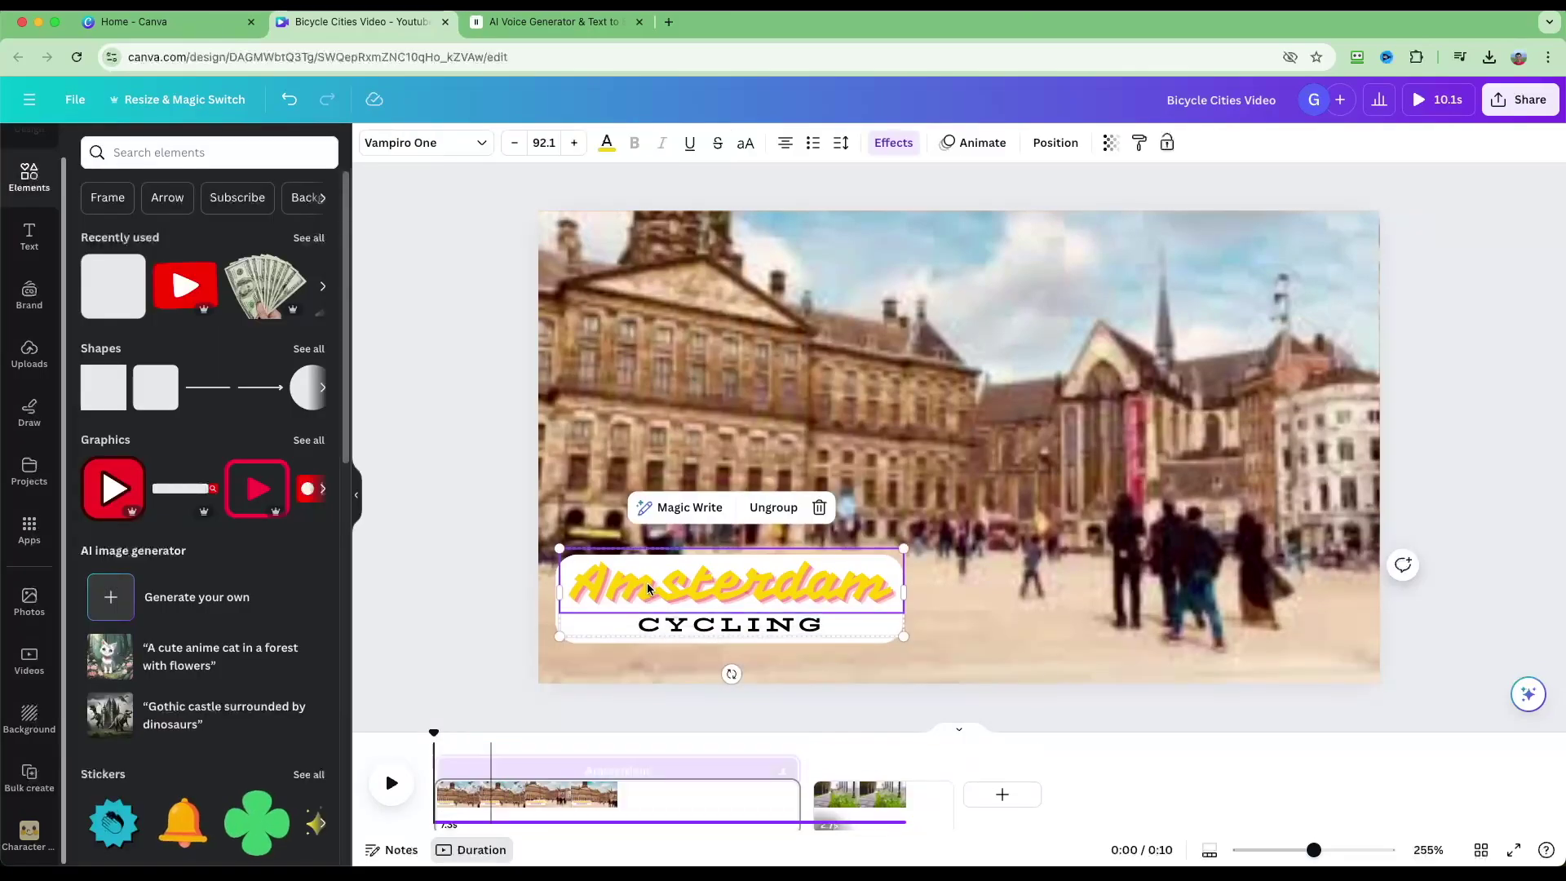
{"action": "double_click", "coordinate": [650, 585]}
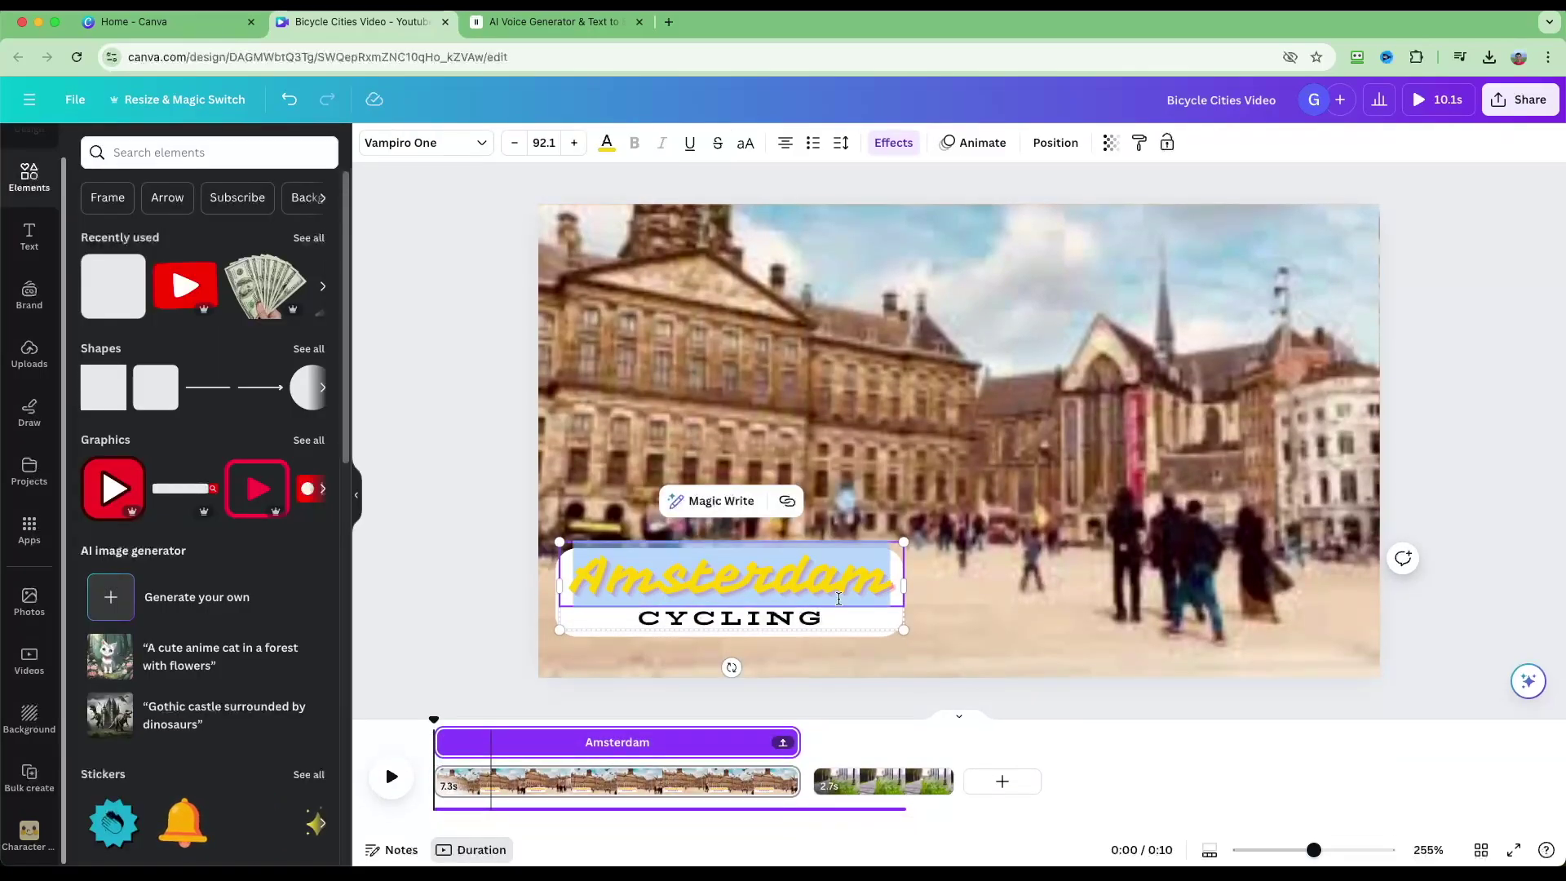
{"action": "left_click", "coordinate": [607, 145]}
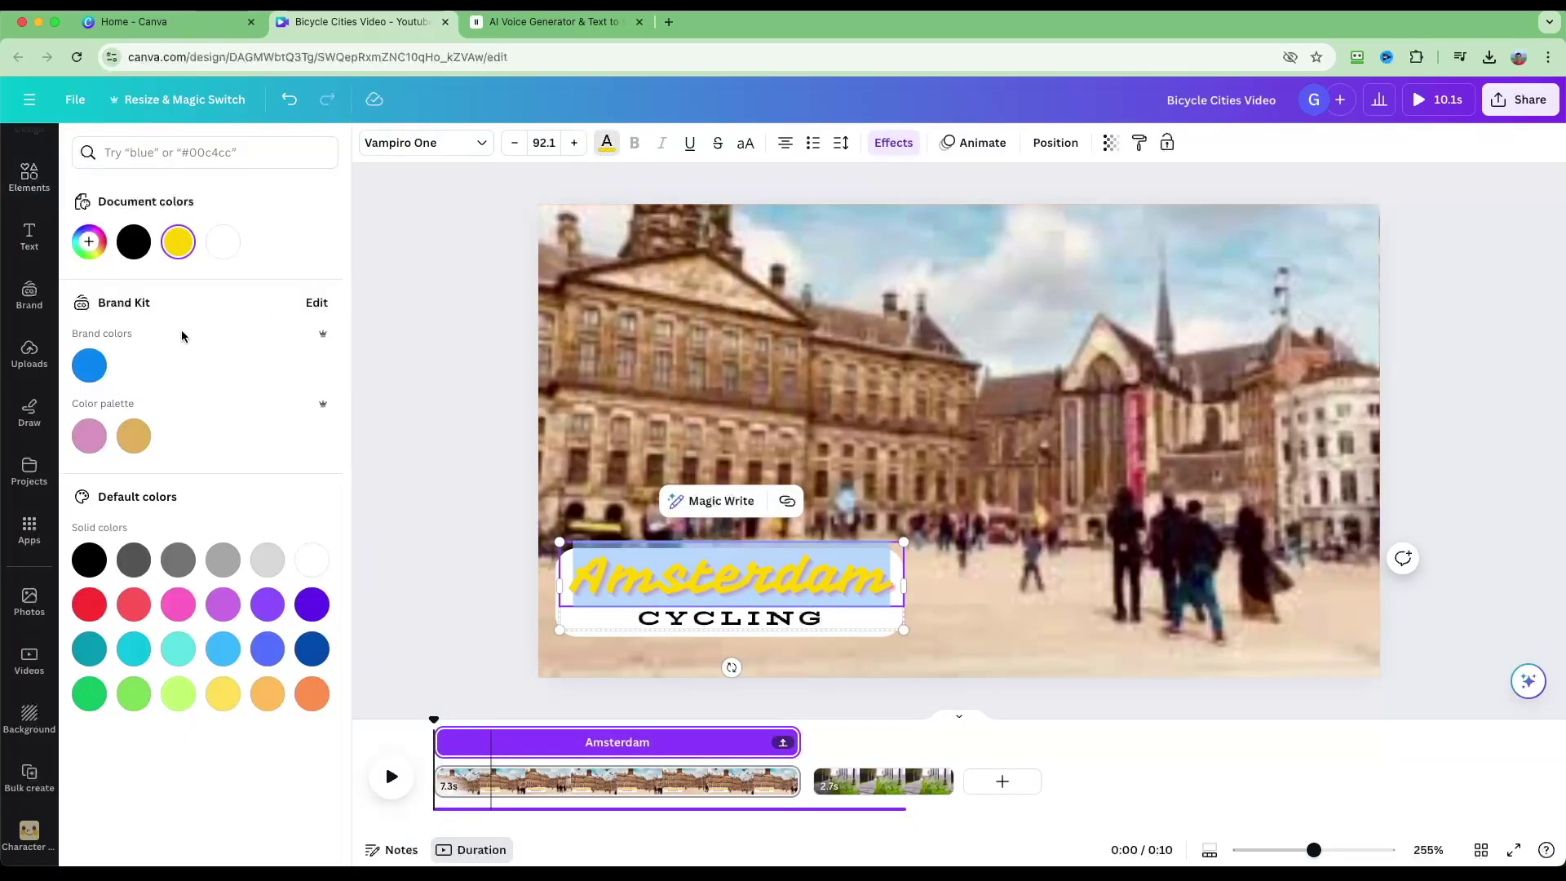
{"action": "left_click", "coordinate": [91, 377]}
{"action": "left_click", "coordinate": [663, 636]}
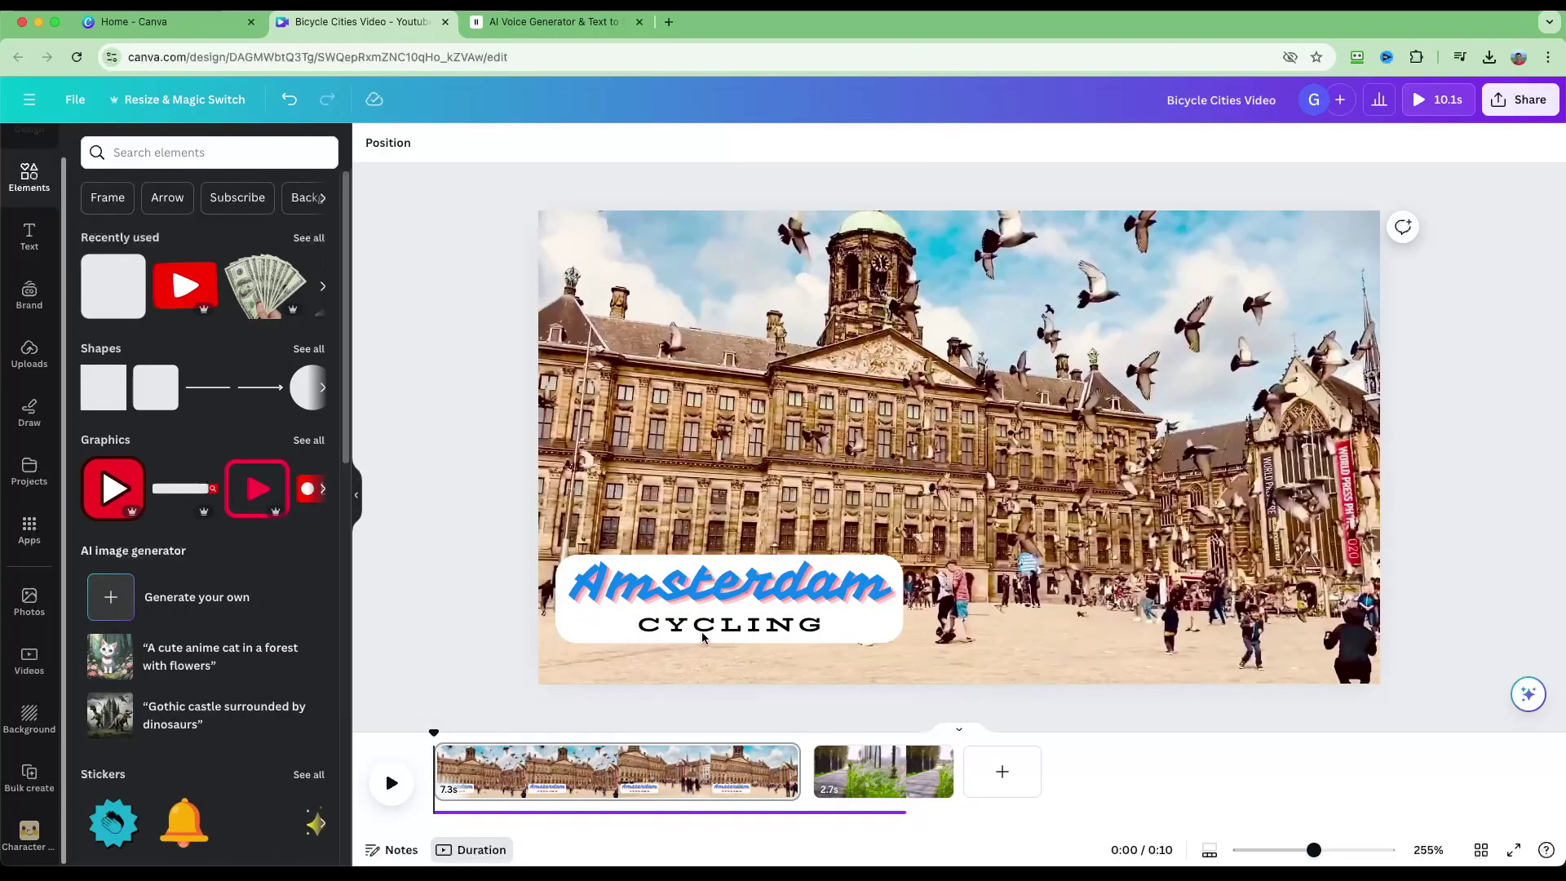
Shorten the Amsterdam Cycling title on the timeline so it ends just before the middle of the first clip.
{"action": "left_click", "coordinate": [586, 628]}
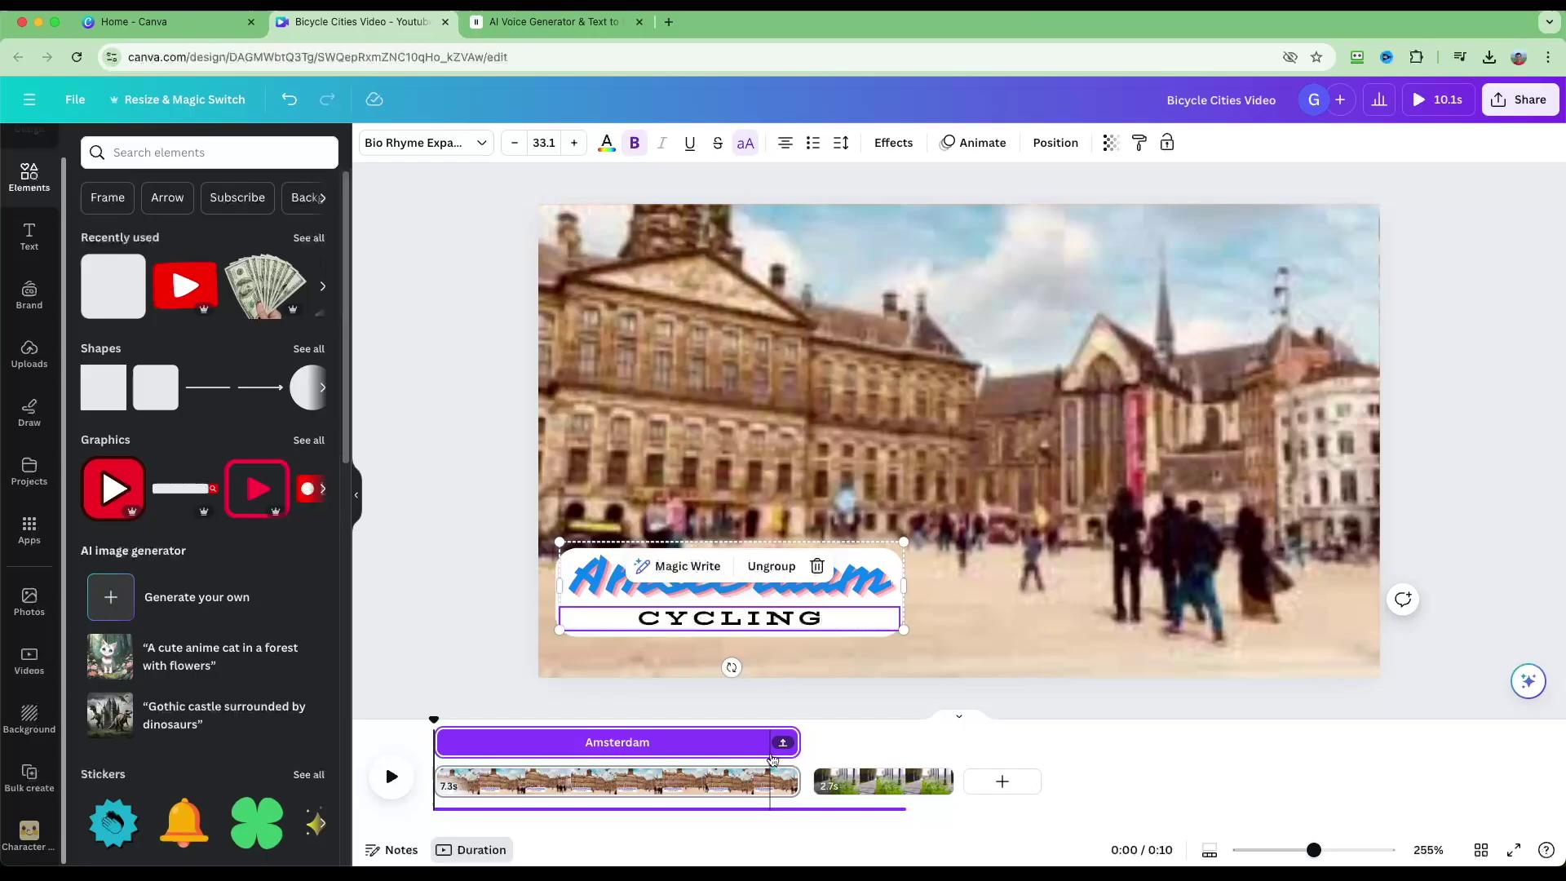
{"action": "left_click_drag", "start_coordinate": [798, 743], "coordinate": [583, 745]}
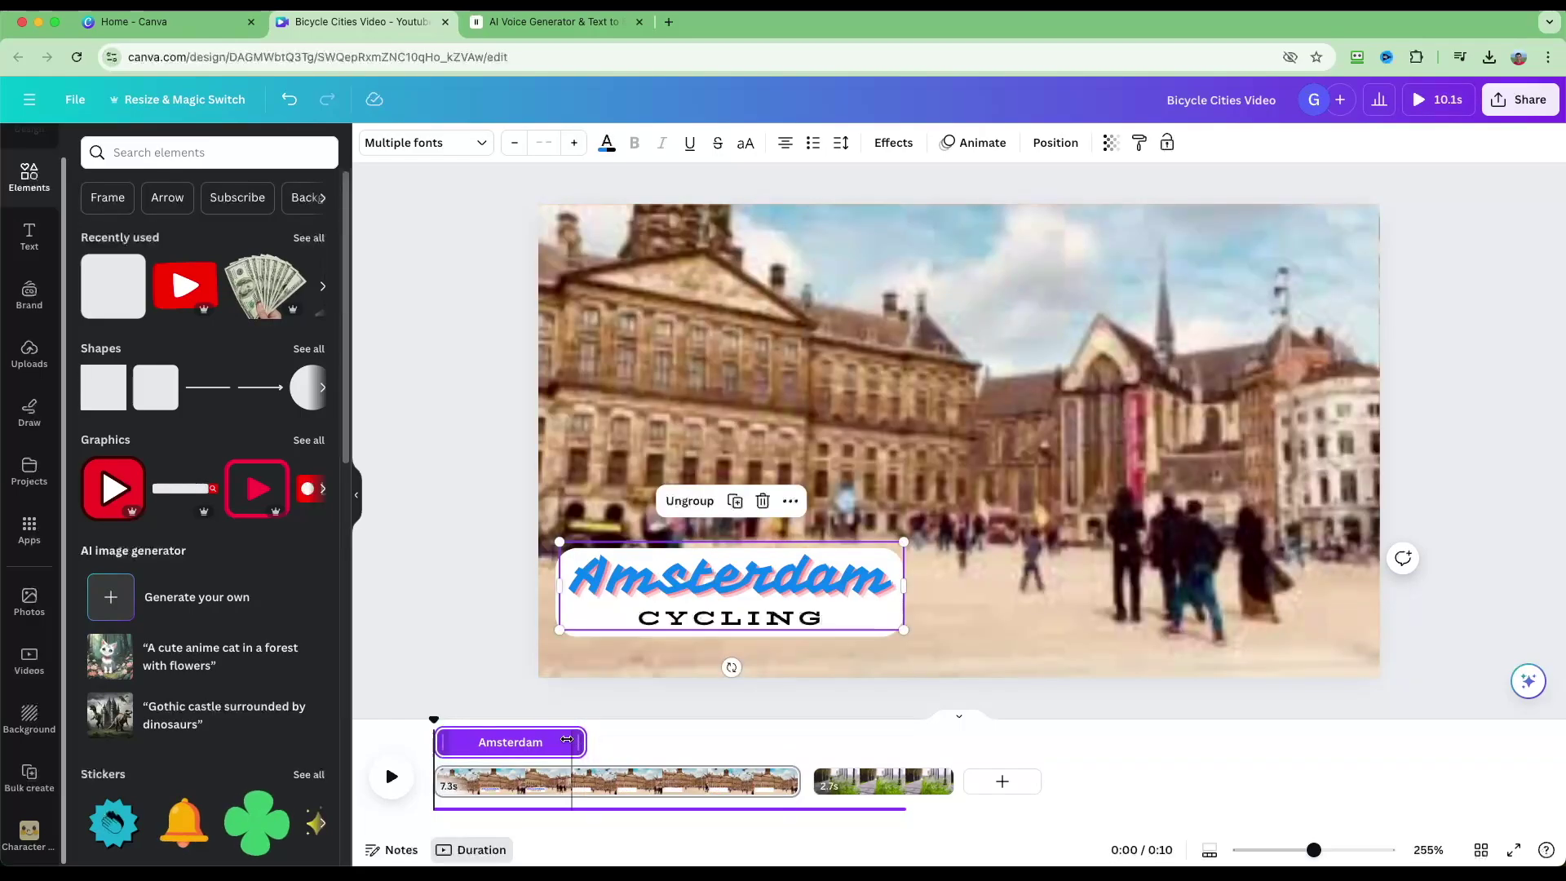
{"action": "left_click", "coordinate": [37, 246]}
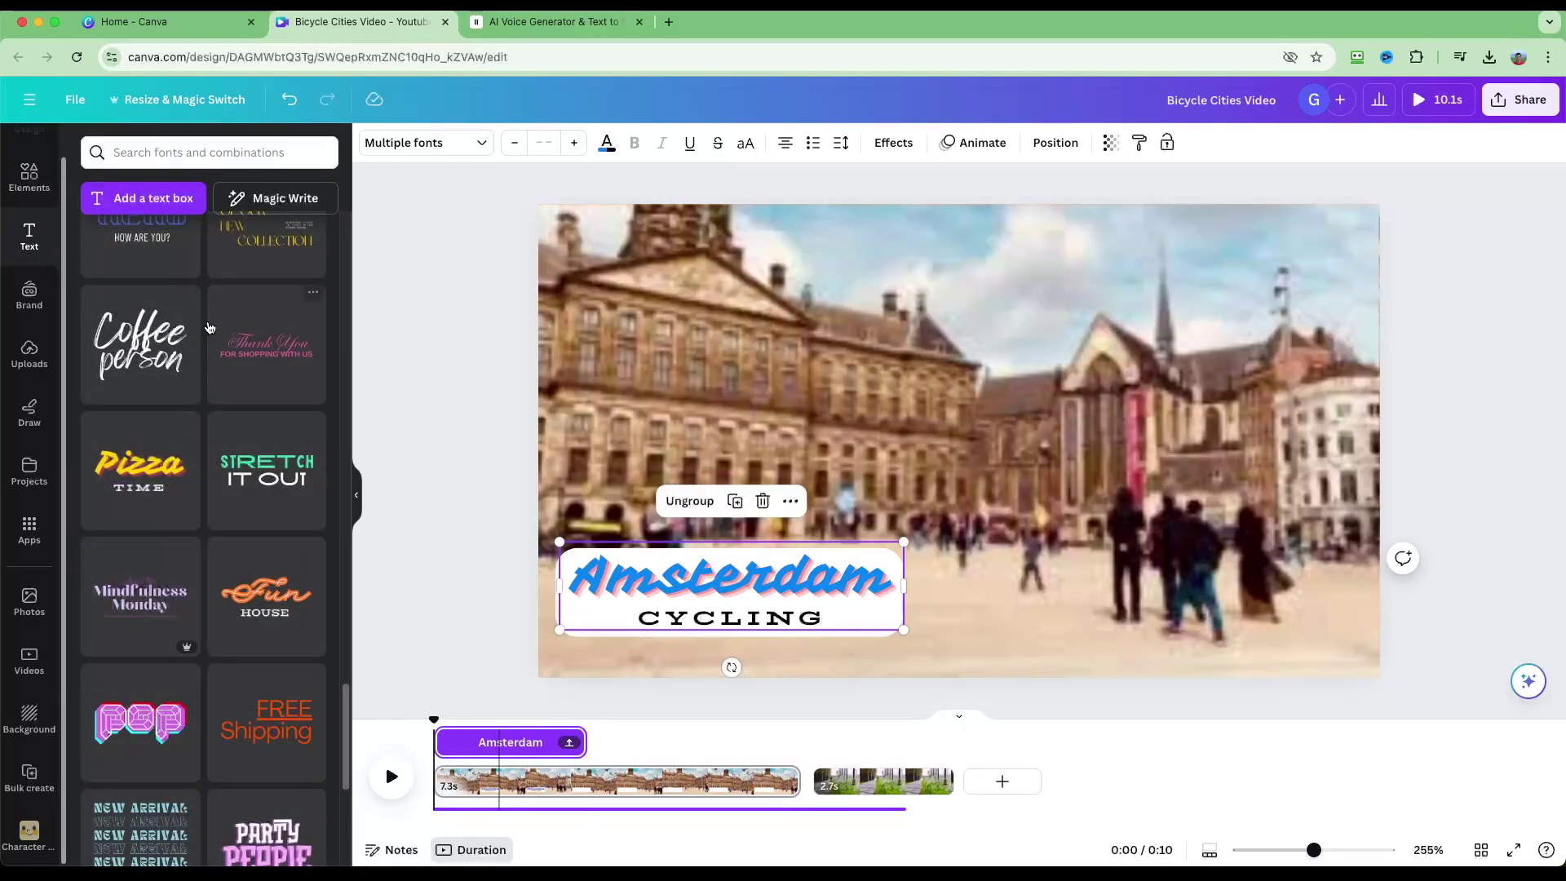
{"action": "scroll", "coordinate": [253, 482], "scroll_direction": "up", "scroll_amount": 15}
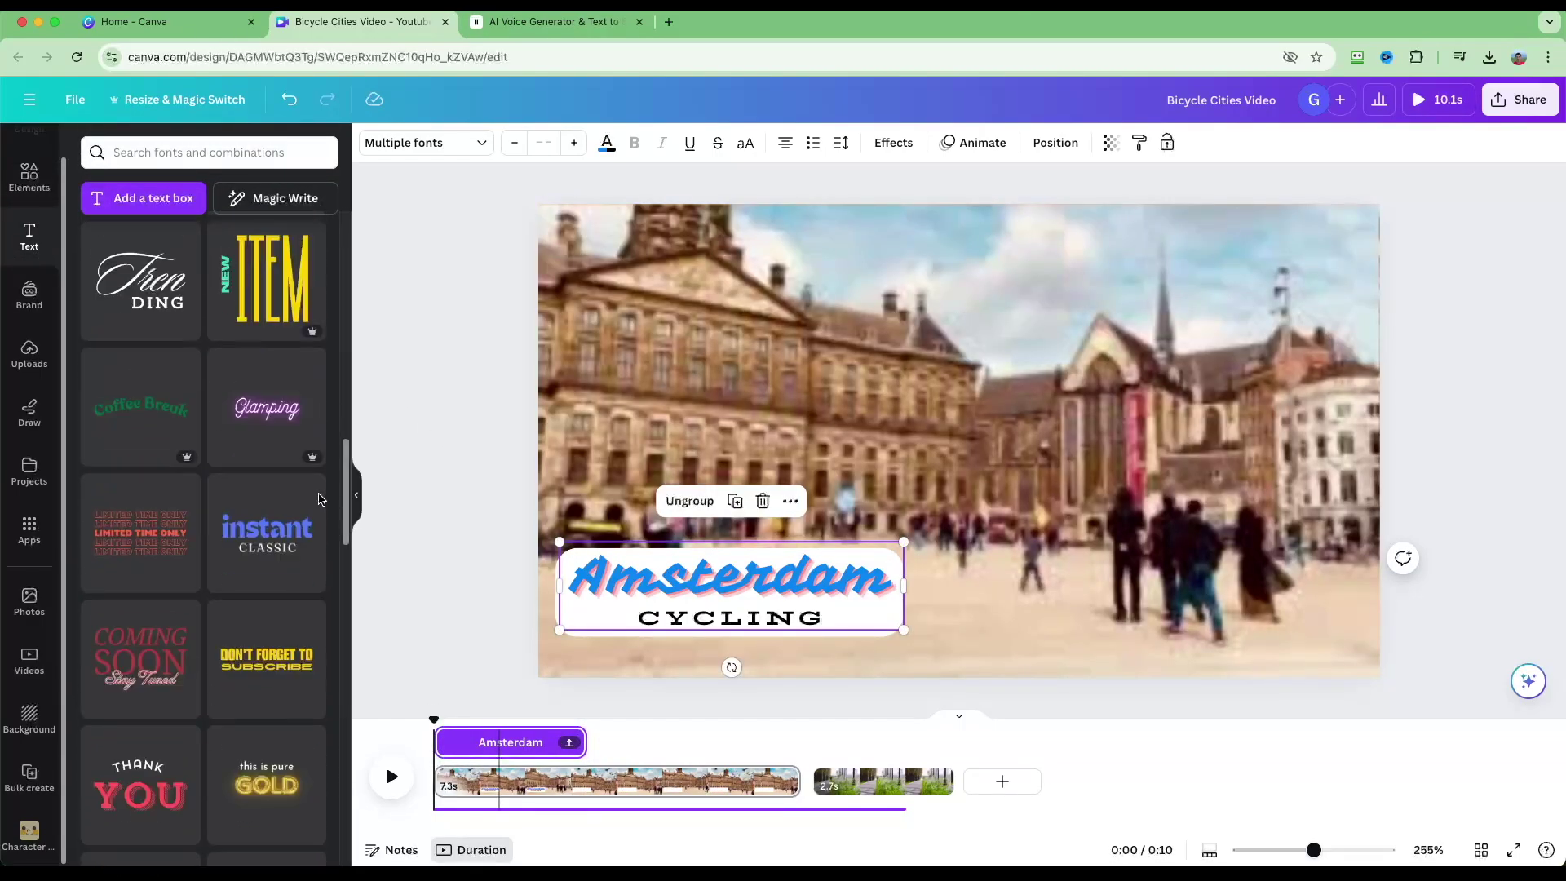
{"action": "scroll", "coordinate": [320, 371], "scroll_direction": "up", "scroll_amount": 5}
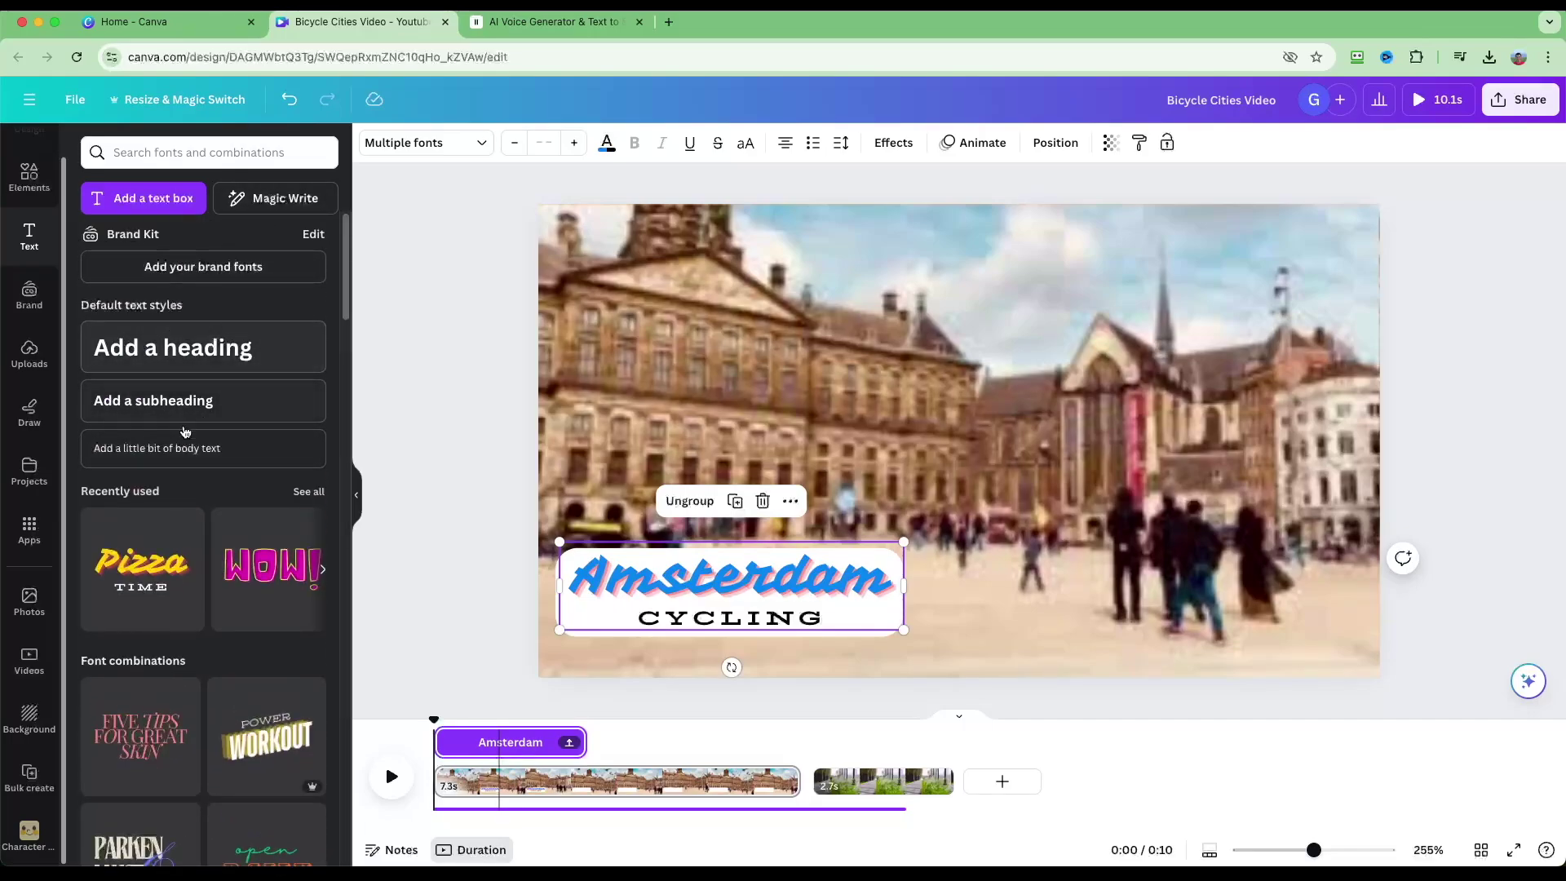
{"action": "mouse_move", "coordinate": [433, 719]}
{"action": "left_mouse_down"}
{"action": "mouse_move", "coordinate": [455, 719]}
{"action": "mouse_move", "coordinate": [433, 721]}
{"action": "left_mouse_up"}
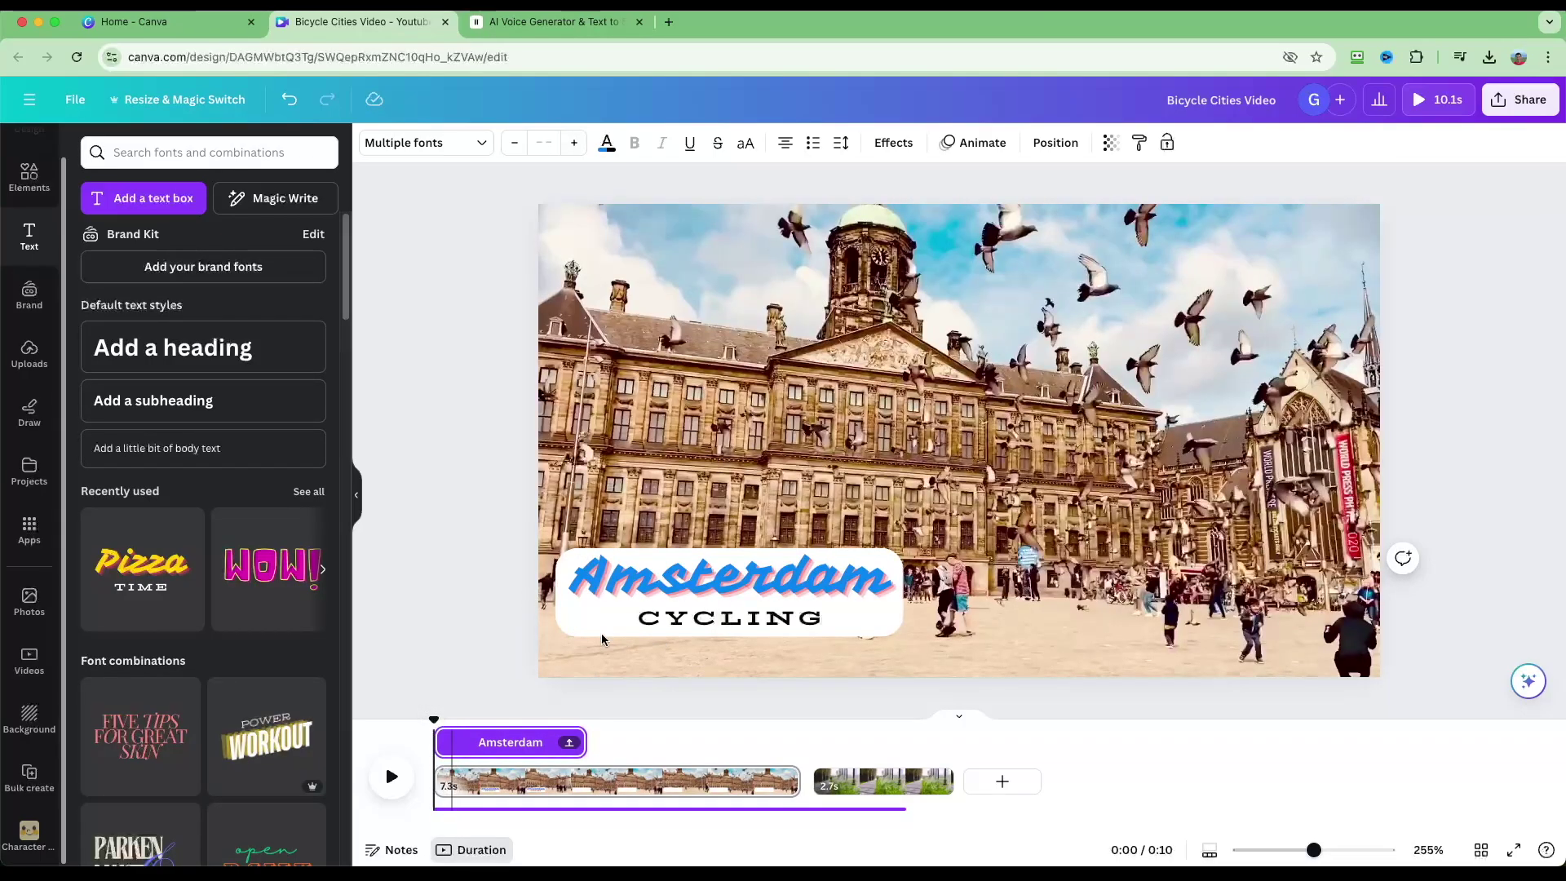
Apply the Fade text animation to the word "Amsterdam" in the title.
{"action": "left_click", "coordinate": [574, 621]}
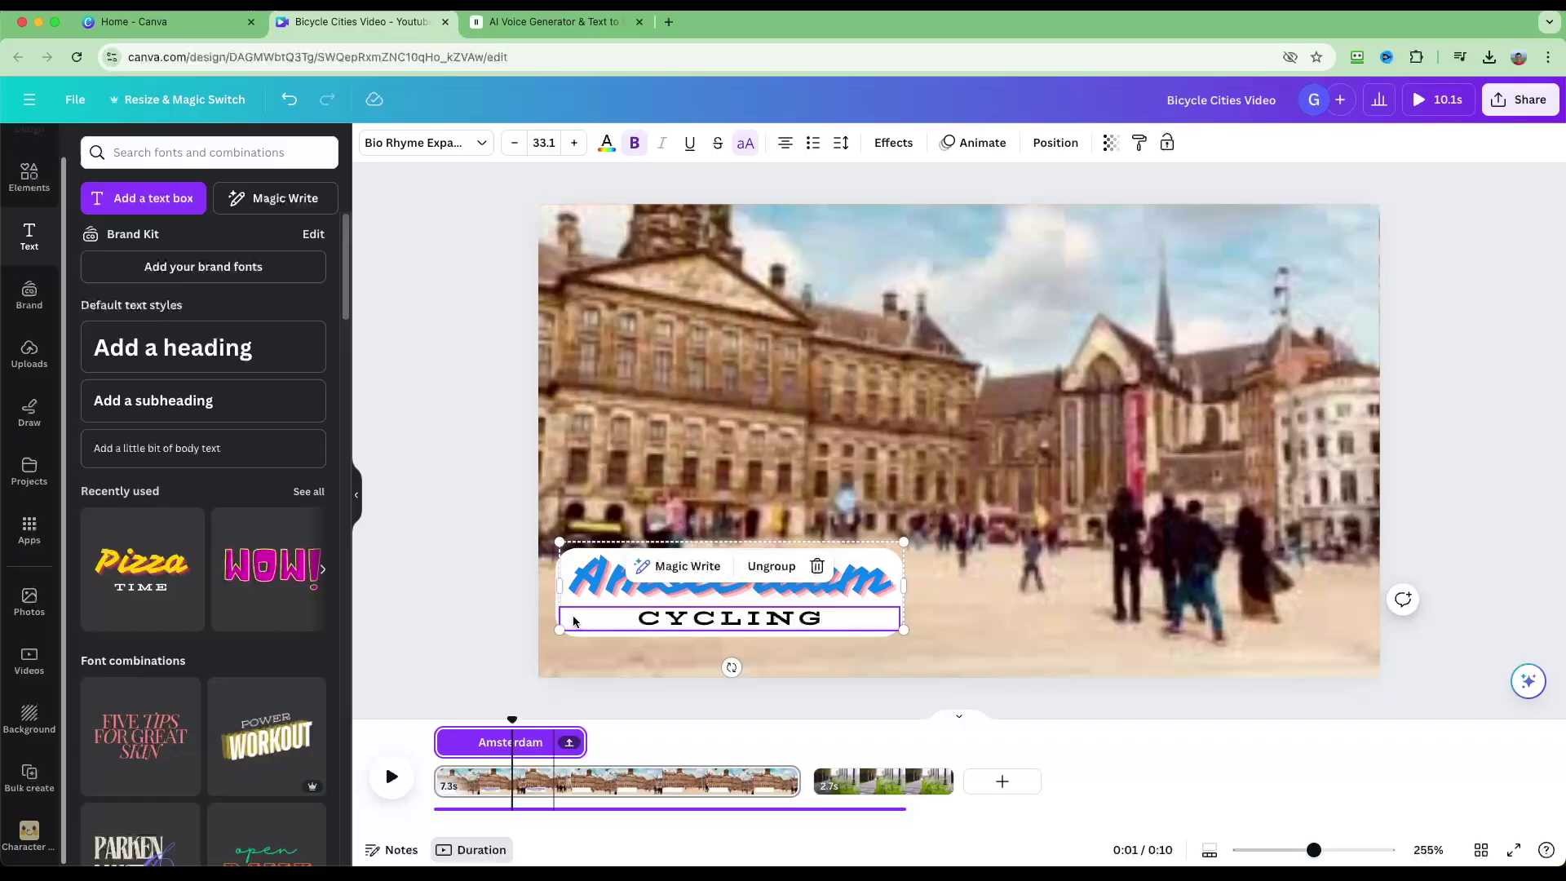
{"action": "left_click", "coordinate": [612, 578]}
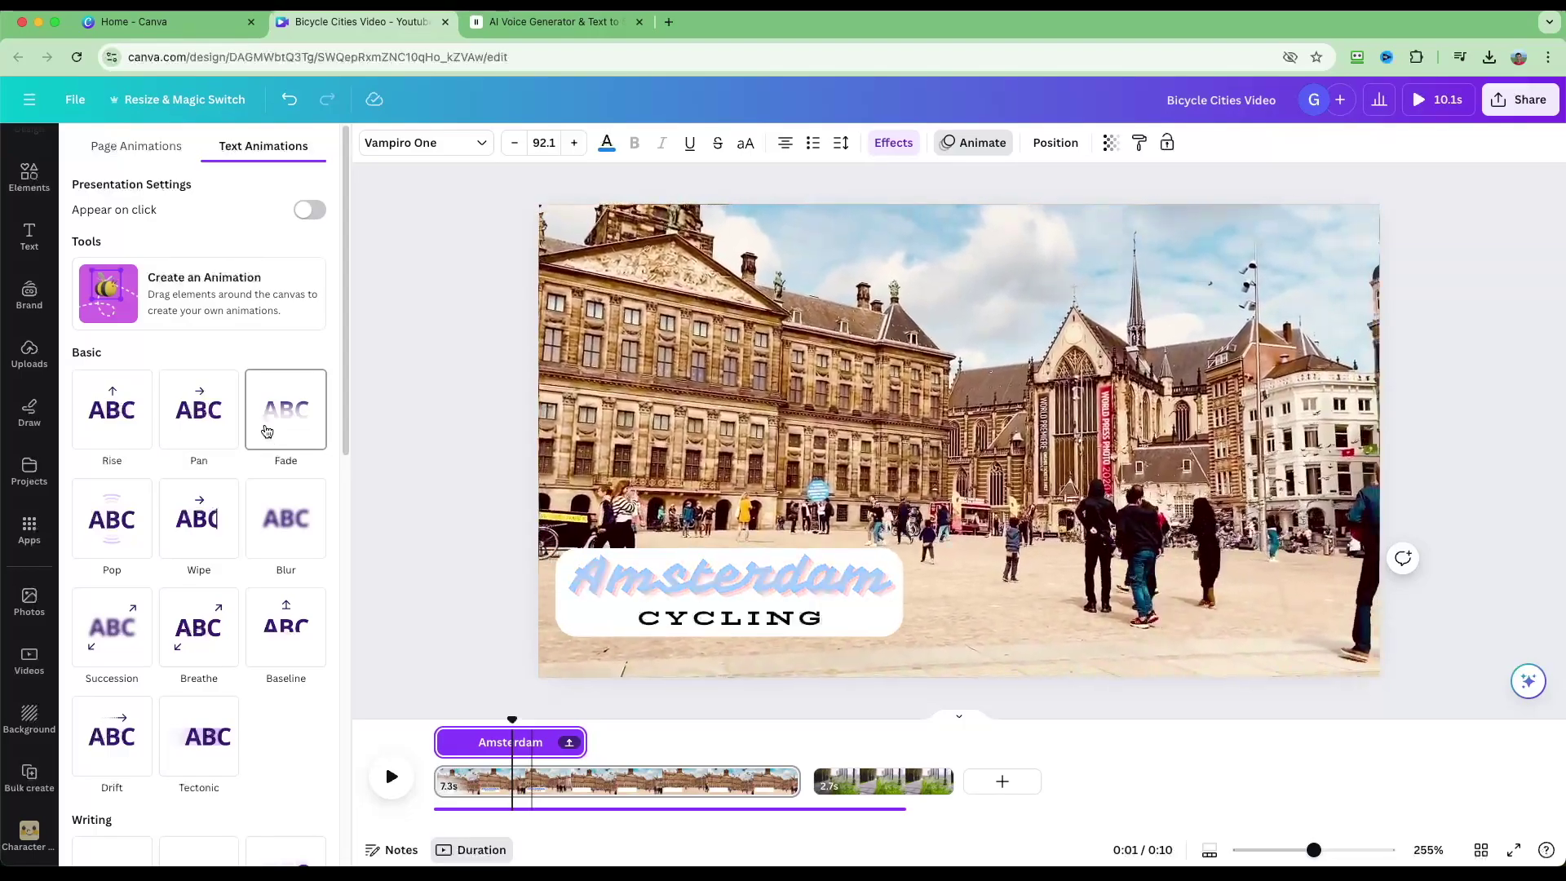
{"action": "left_click", "coordinate": [271, 429]}
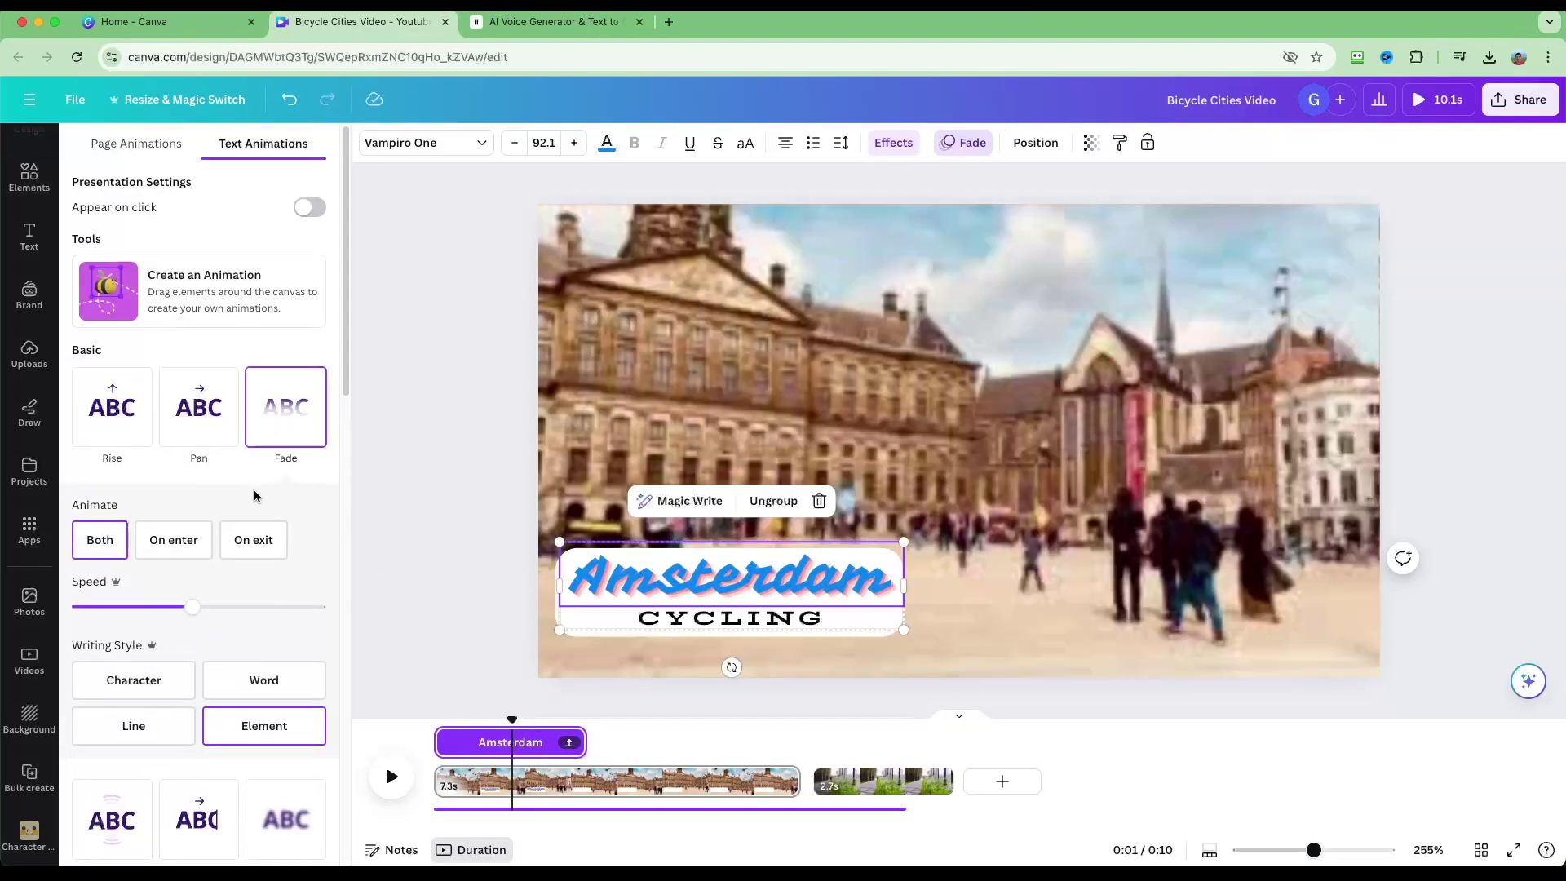
{"action": "scroll", "coordinate": [163, 490], "scroll_direction": "down", "scroll_amount": 1}
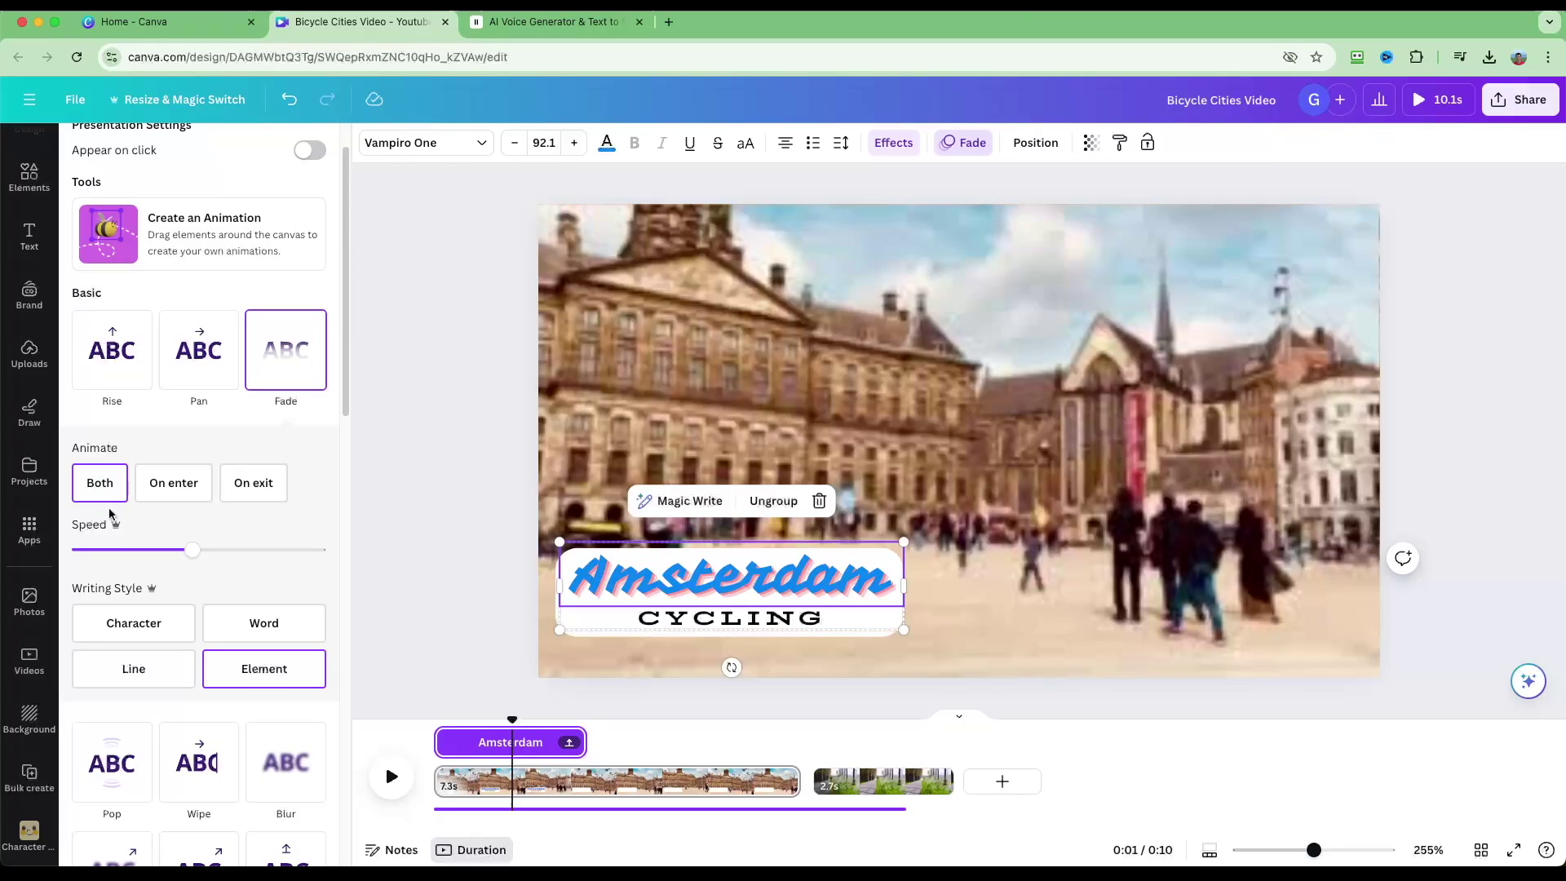
Lower the speed of the Fade animation on the word "Amsterdam" and preview the title from the start of the video.
{"action": "left_click", "coordinate": [85, 485]}
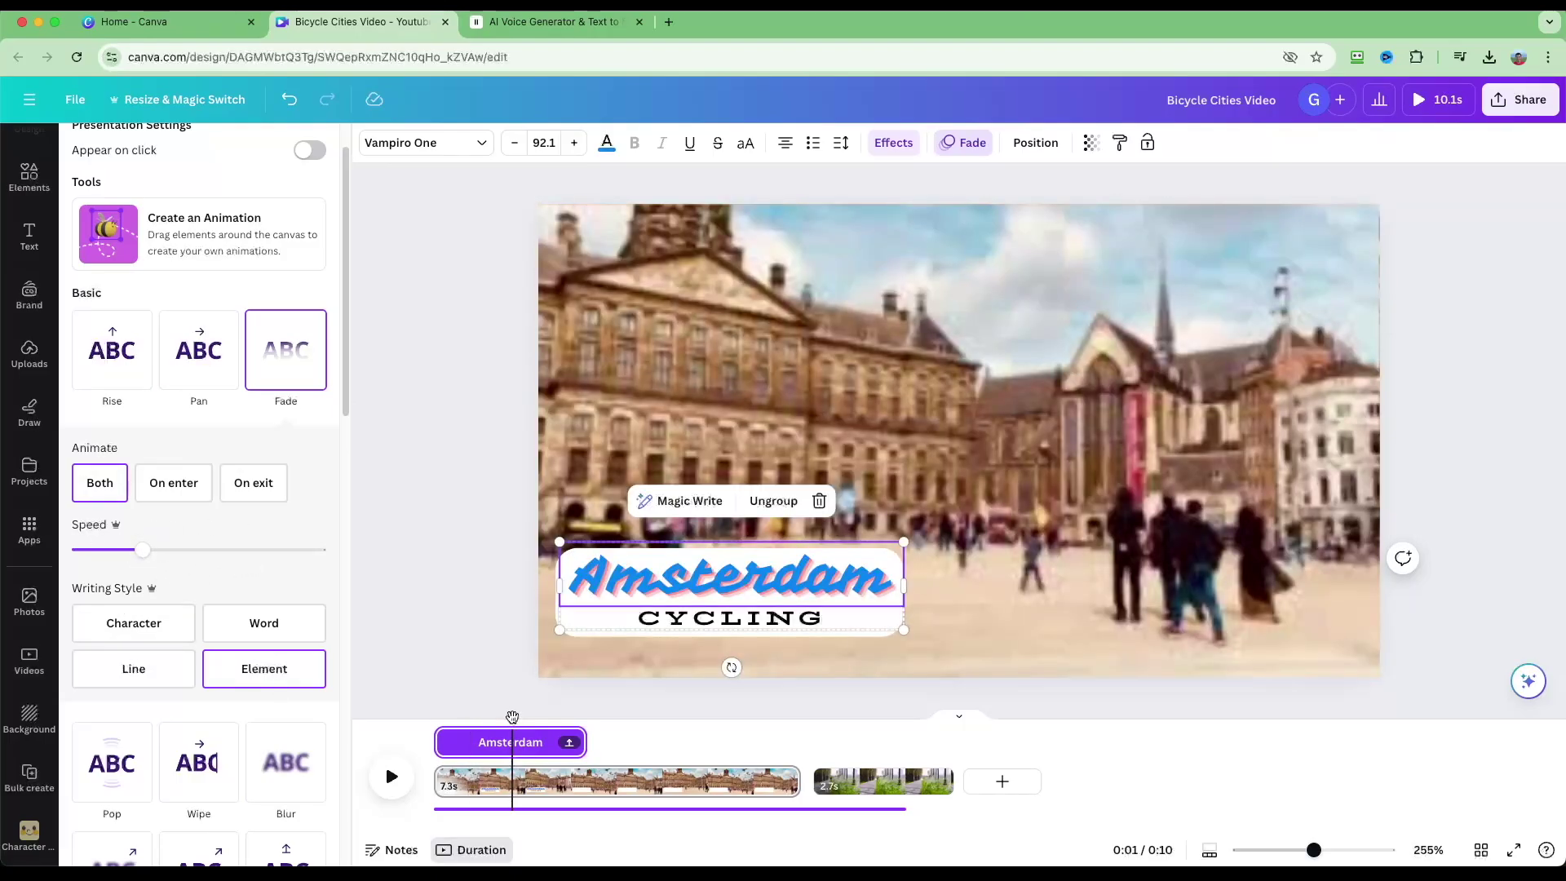
{"action": "left_click_drag", "start_coordinate": [512, 717], "coordinate": [423, 717]}
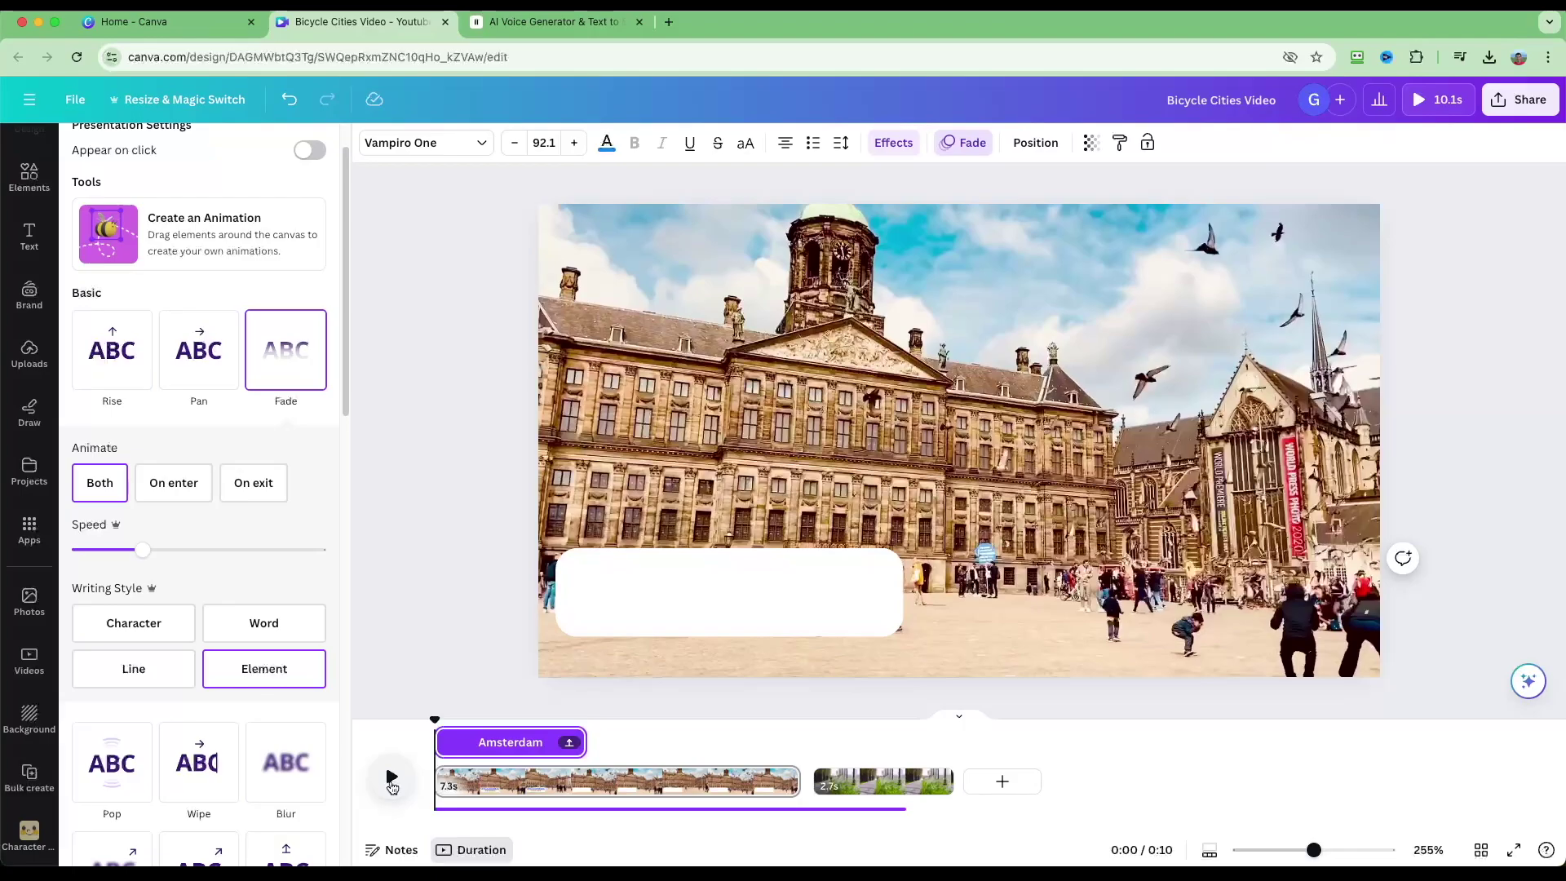
{"action": "left_click", "coordinate": [392, 782]}
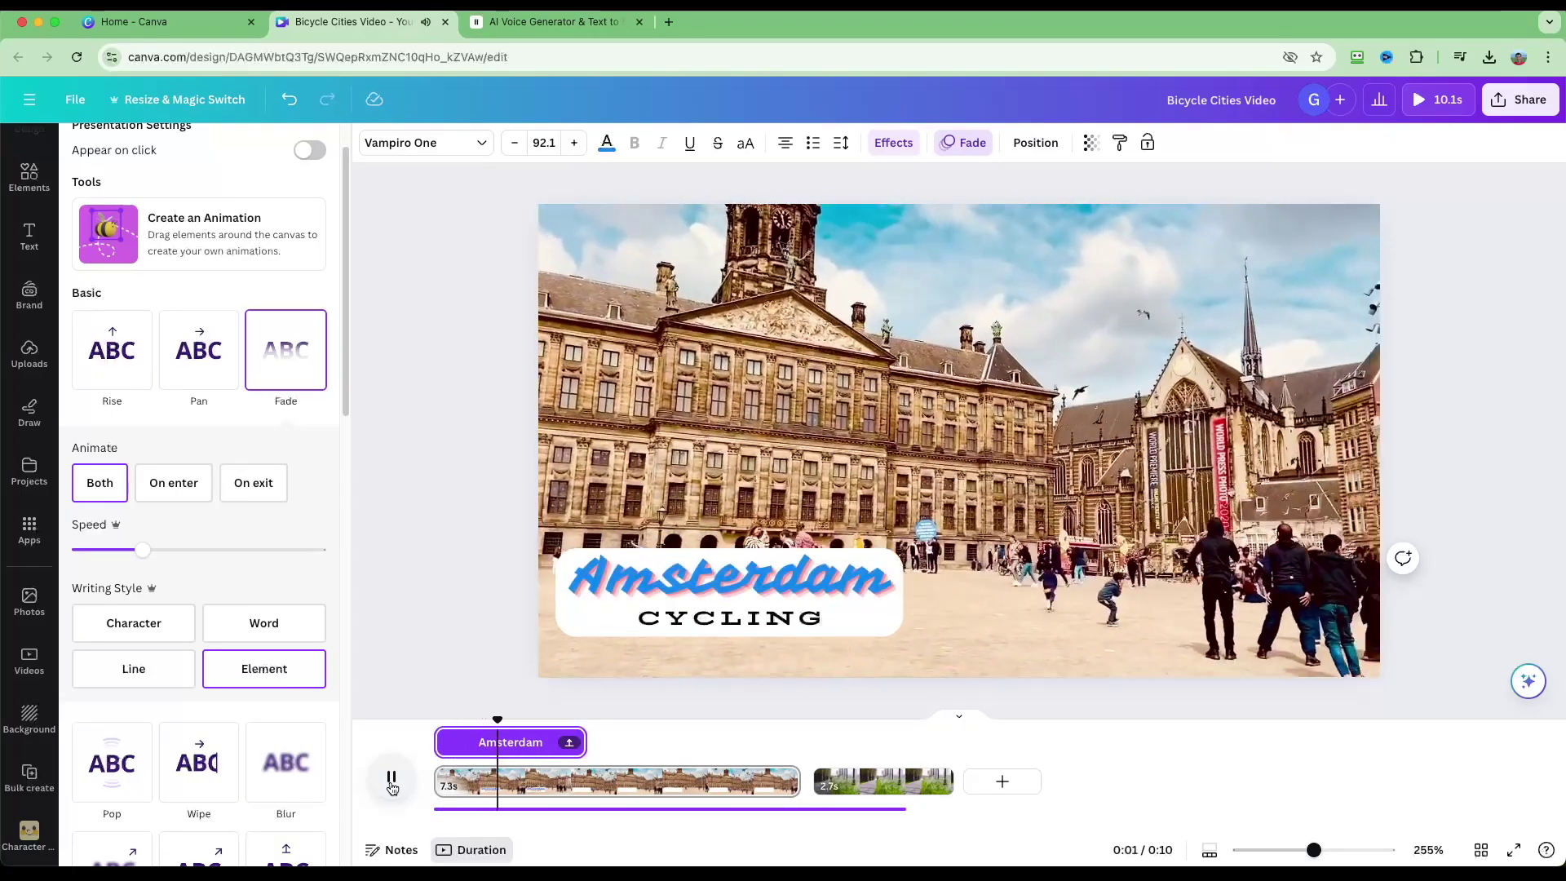
{"action": "left_click", "coordinate": [391, 779]}
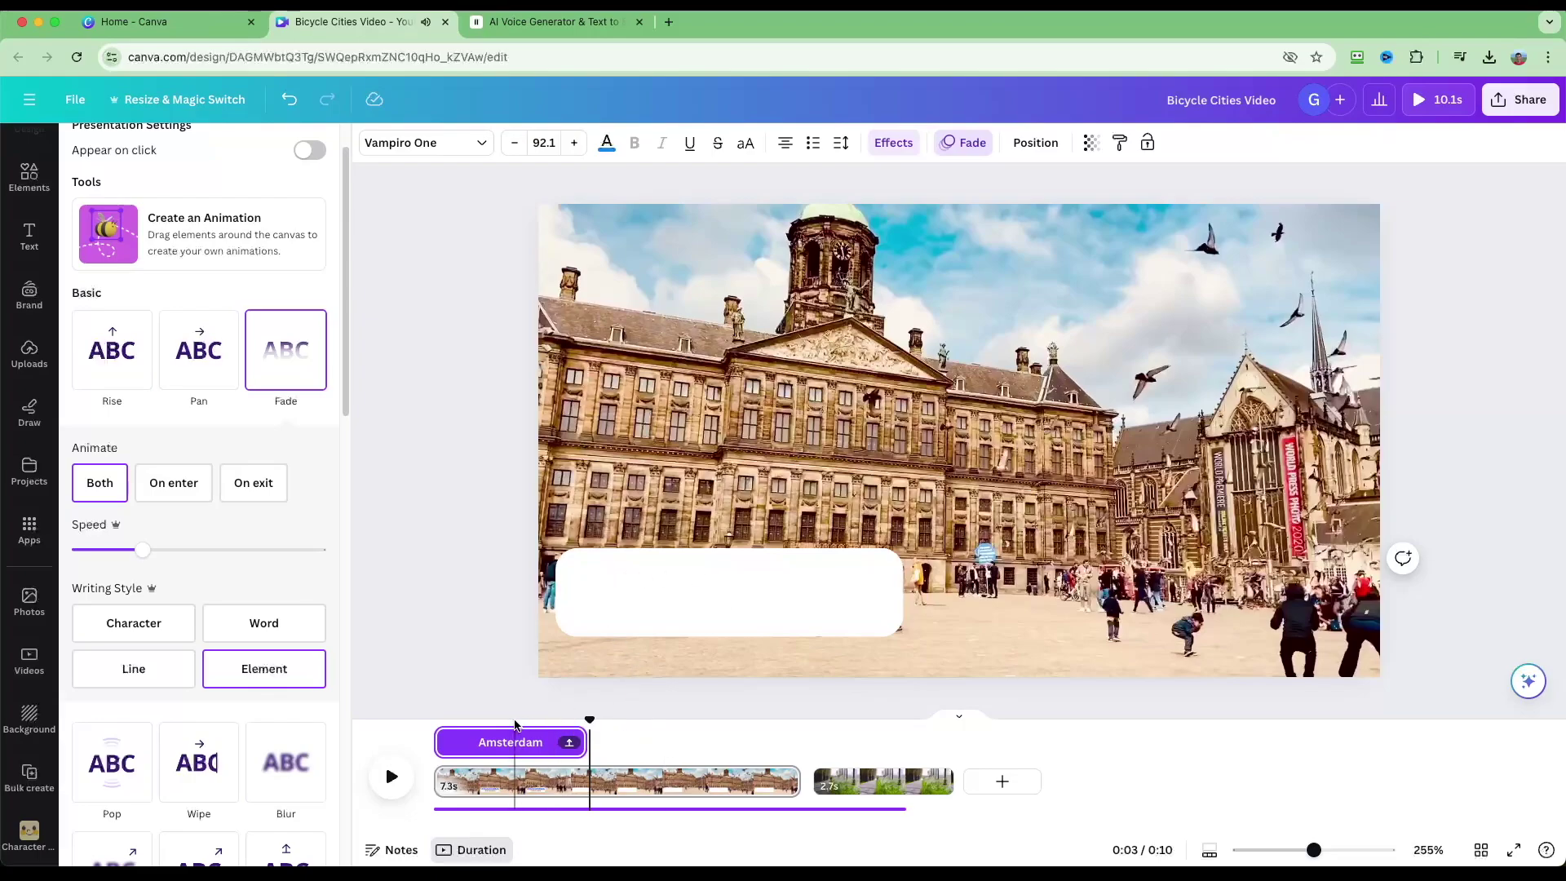
Apply the Succession text animation to the word "CYCLING" and lower its speed slightly.
{"action": "left_click", "coordinate": [524, 726]}
{"action": "left_click", "coordinate": [723, 620]}
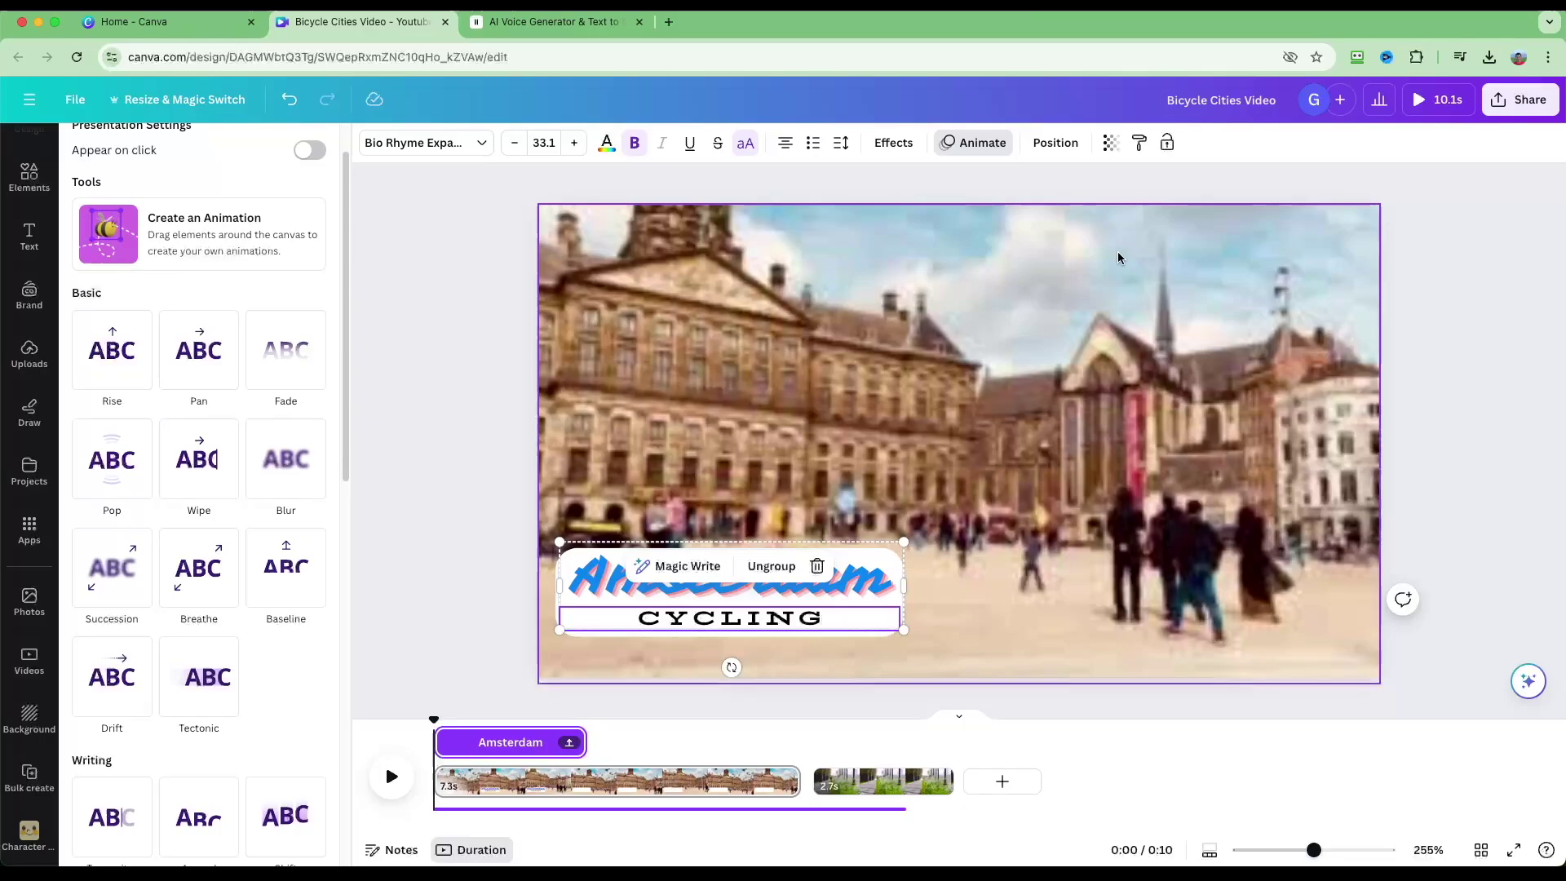
{"action": "left_click", "coordinate": [1004, 150]}
{"action": "left_click", "coordinate": [989, 144]}
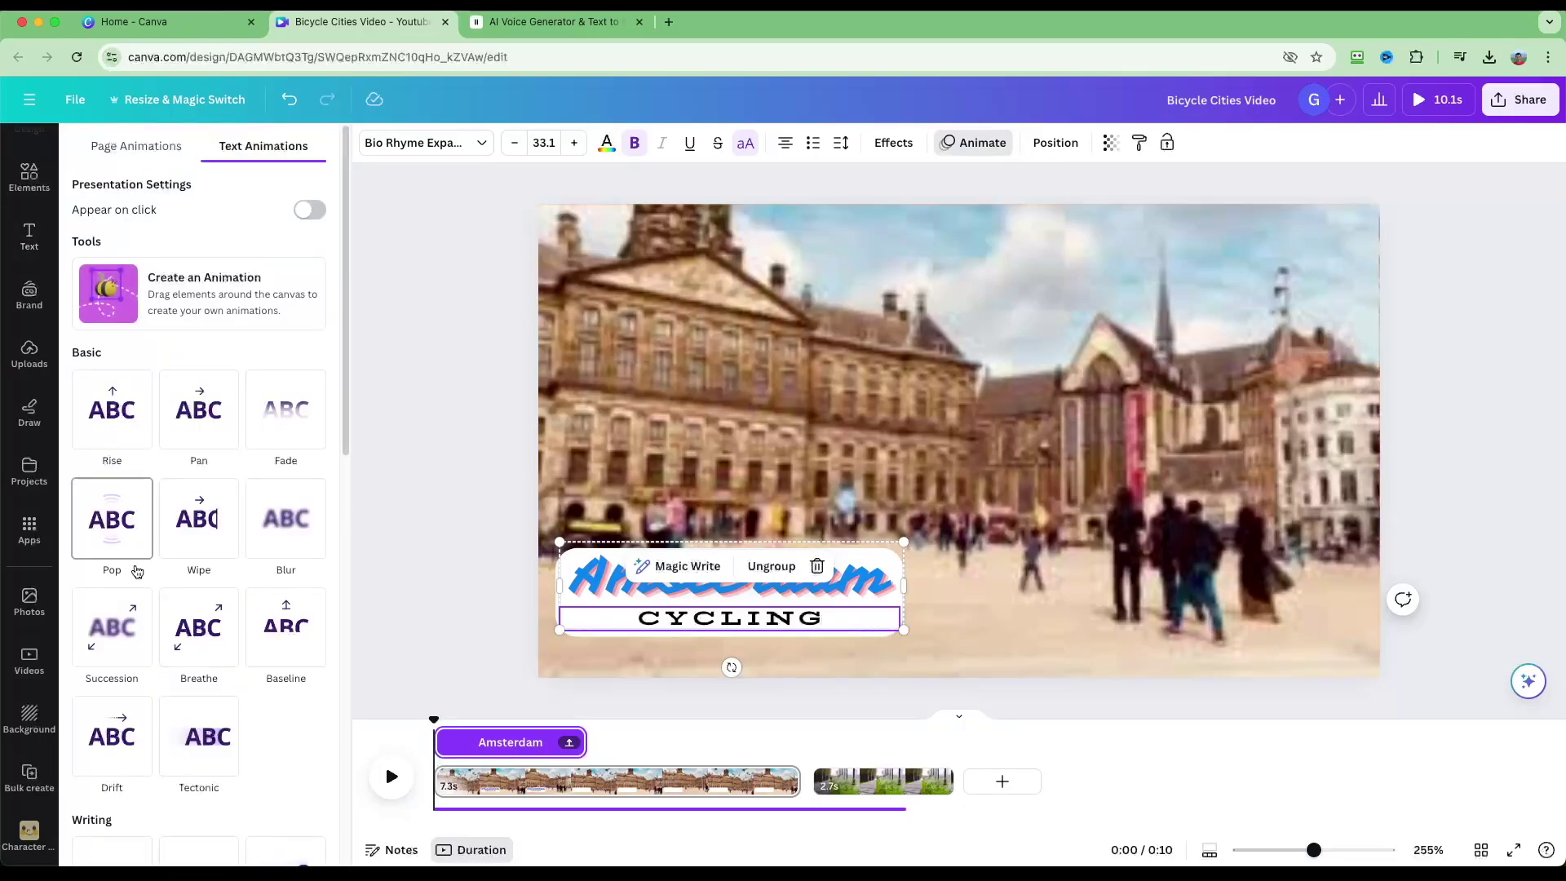
{"action": "left_click", "coordinate": [115, 647]}
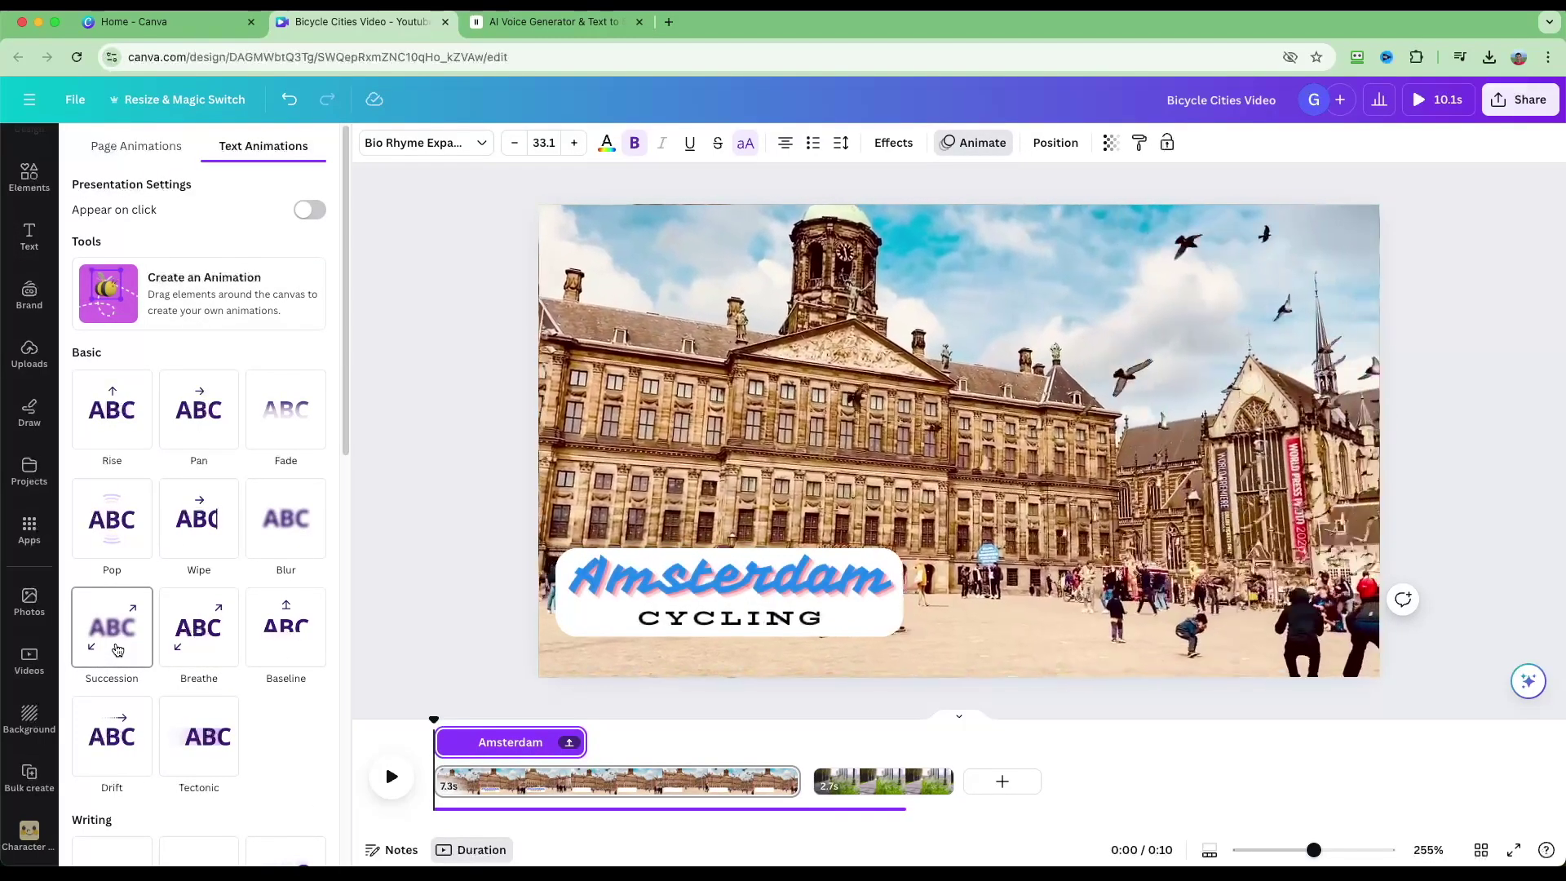
{"action": "scroll", "coordinate": [117, 649], "scroll_direction": "down", "scroll_amount": 1}
{"action": "left_click_drag", "start_coordinate": [192, 664], "coordinate": [161, 666]}
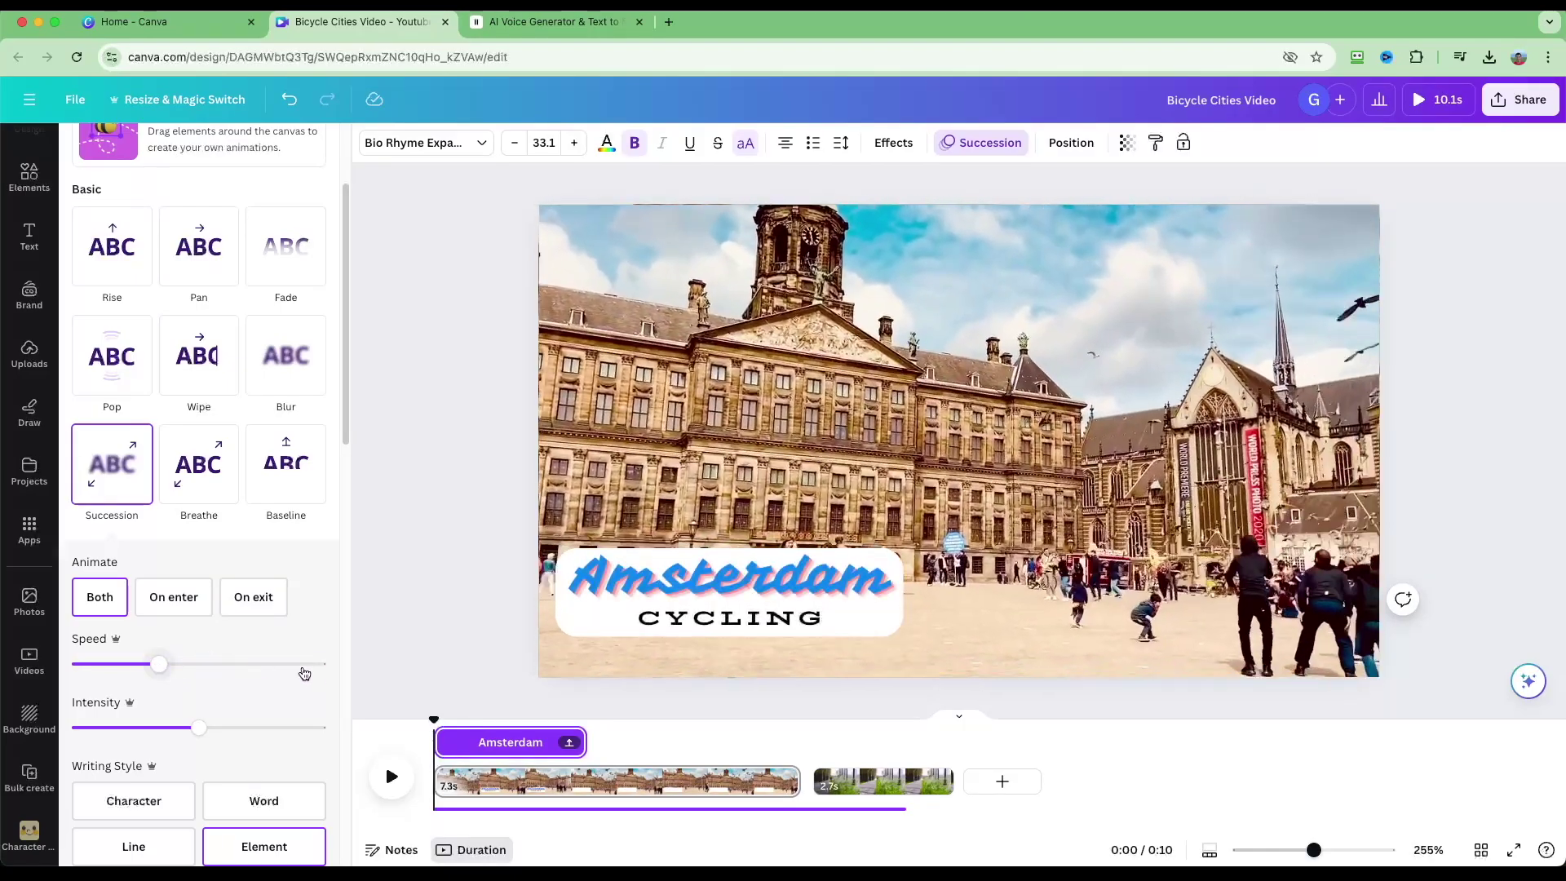
Apply the Pop animation to the white rounded banner behind the title and preview the animated title from the start.
{"action": "left_click", "coordinate": [573, 633]}
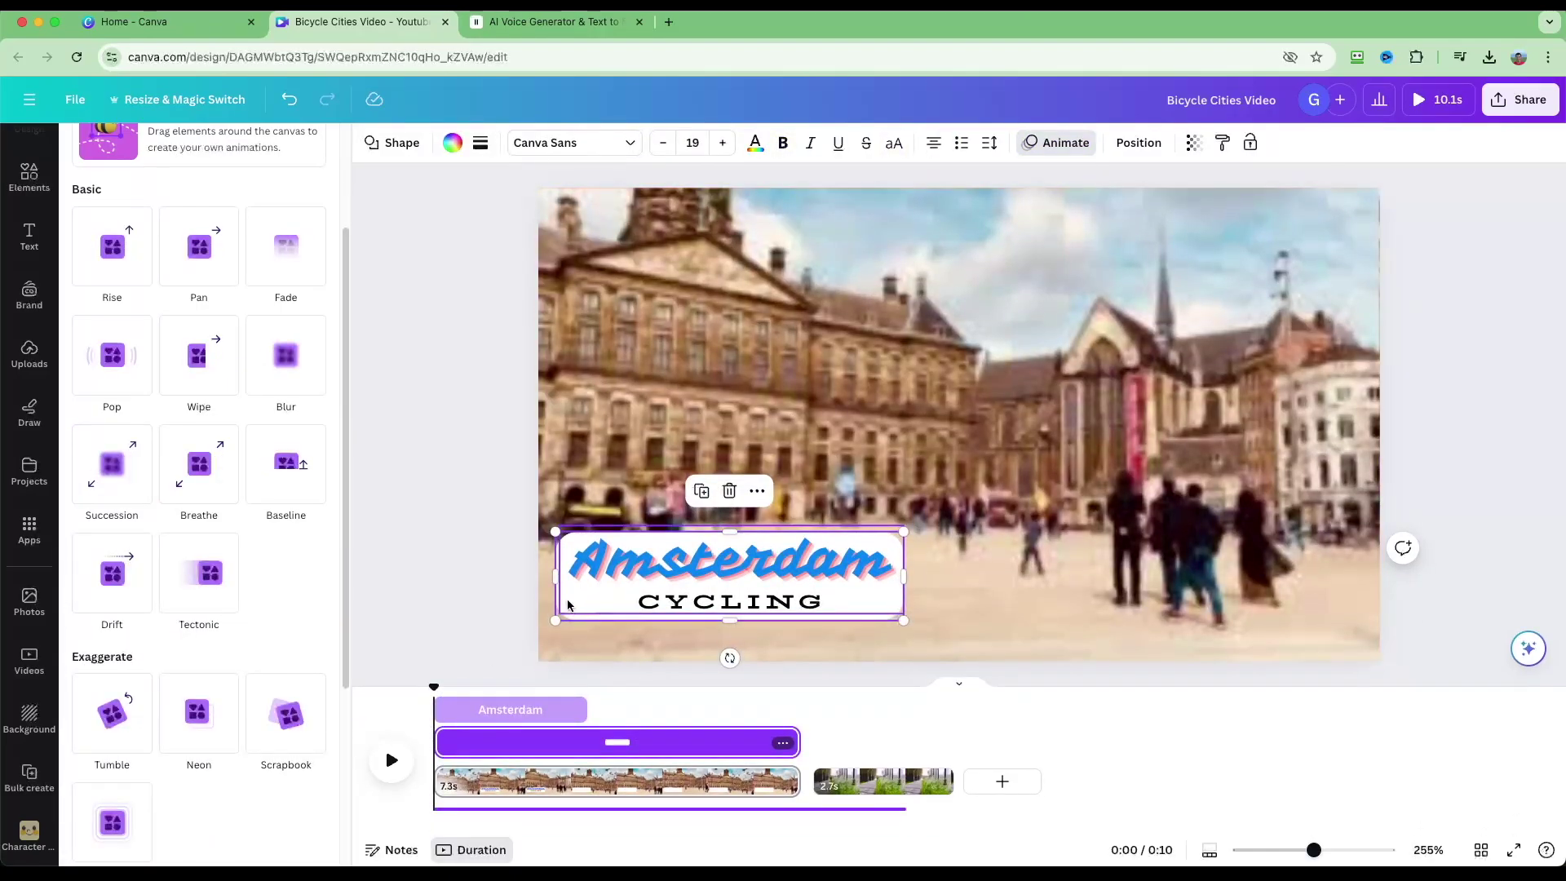
{"action": "left_click", "coordinate": [1049, 145]}
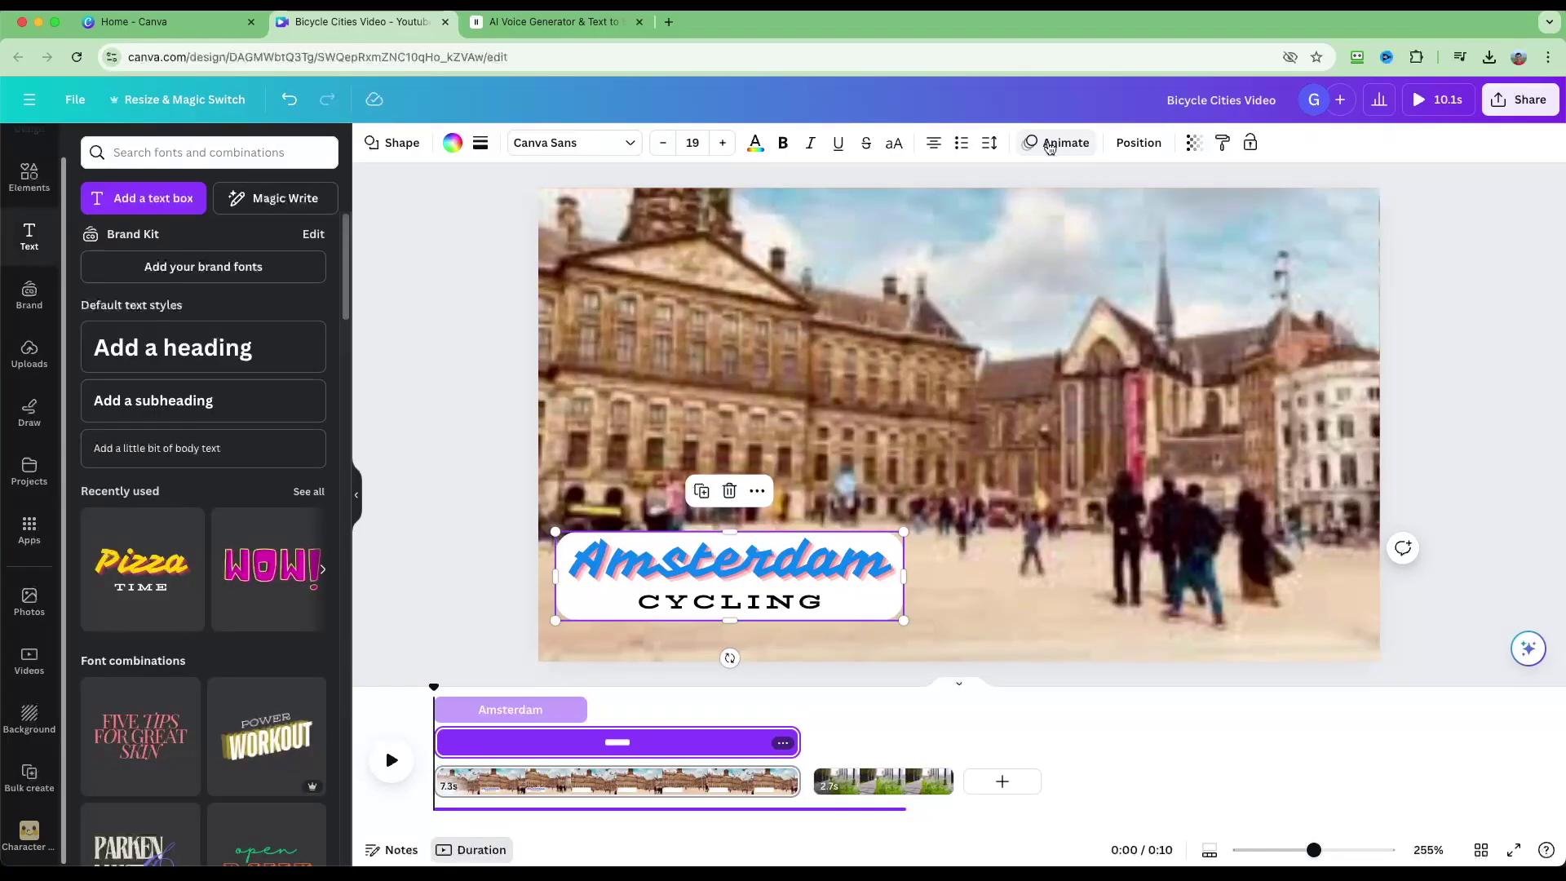
{"action": "left_click", "coordinate": [1049, 145]}
{"action": "left_click", "coordinate": [199, 735]}
{"action": "left_click", "coordinate": [98, 546]}
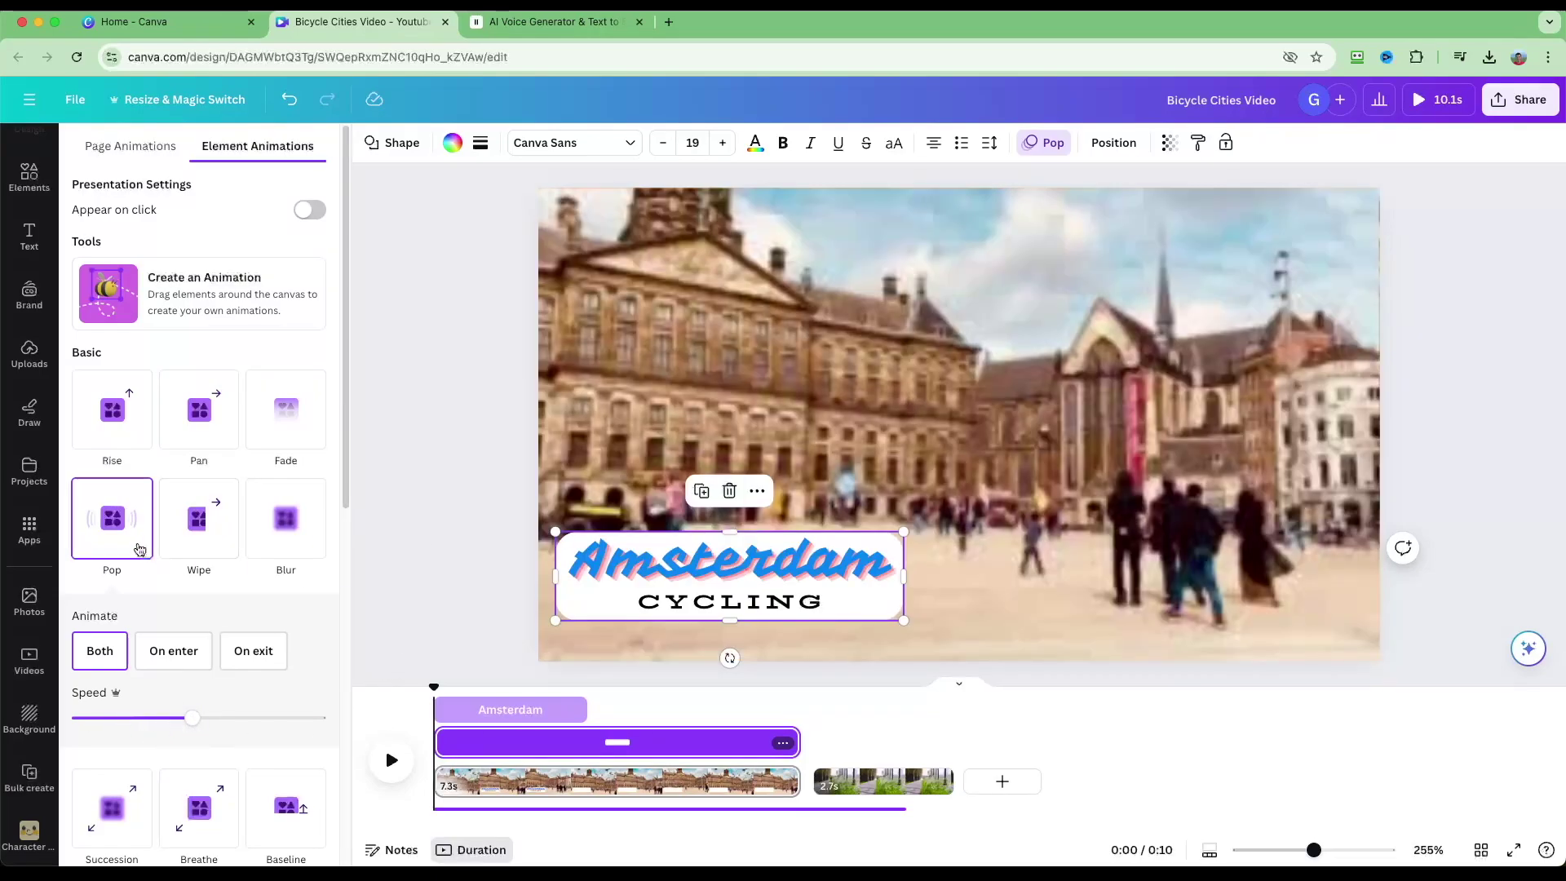
{"action": "left_click", "coordinate": [465, 476]}
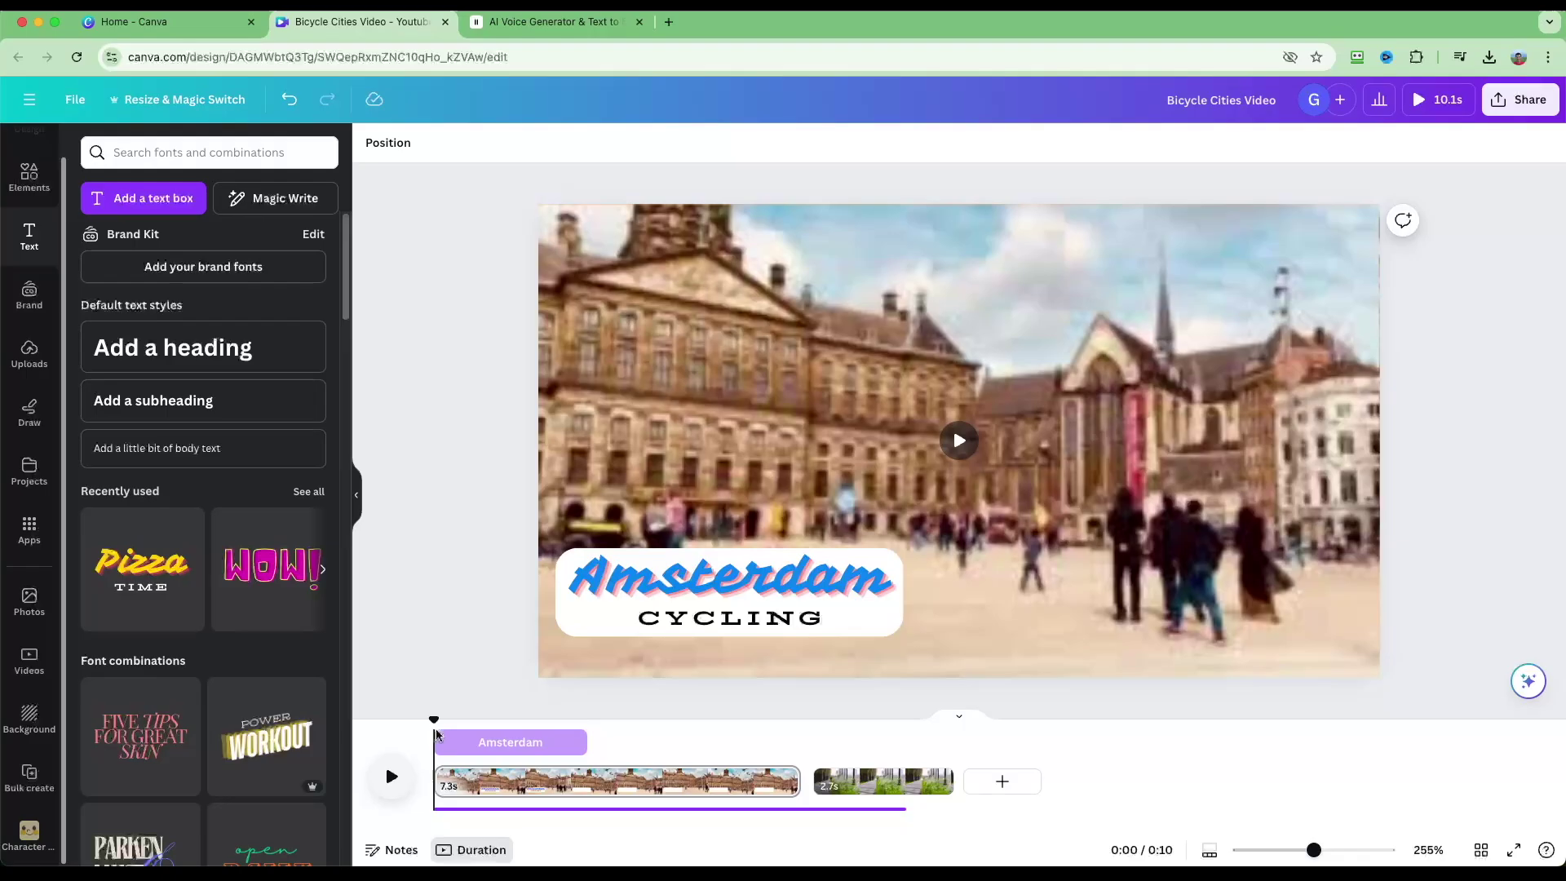
{"action": "left_click", "coordinate": [394, 773]}
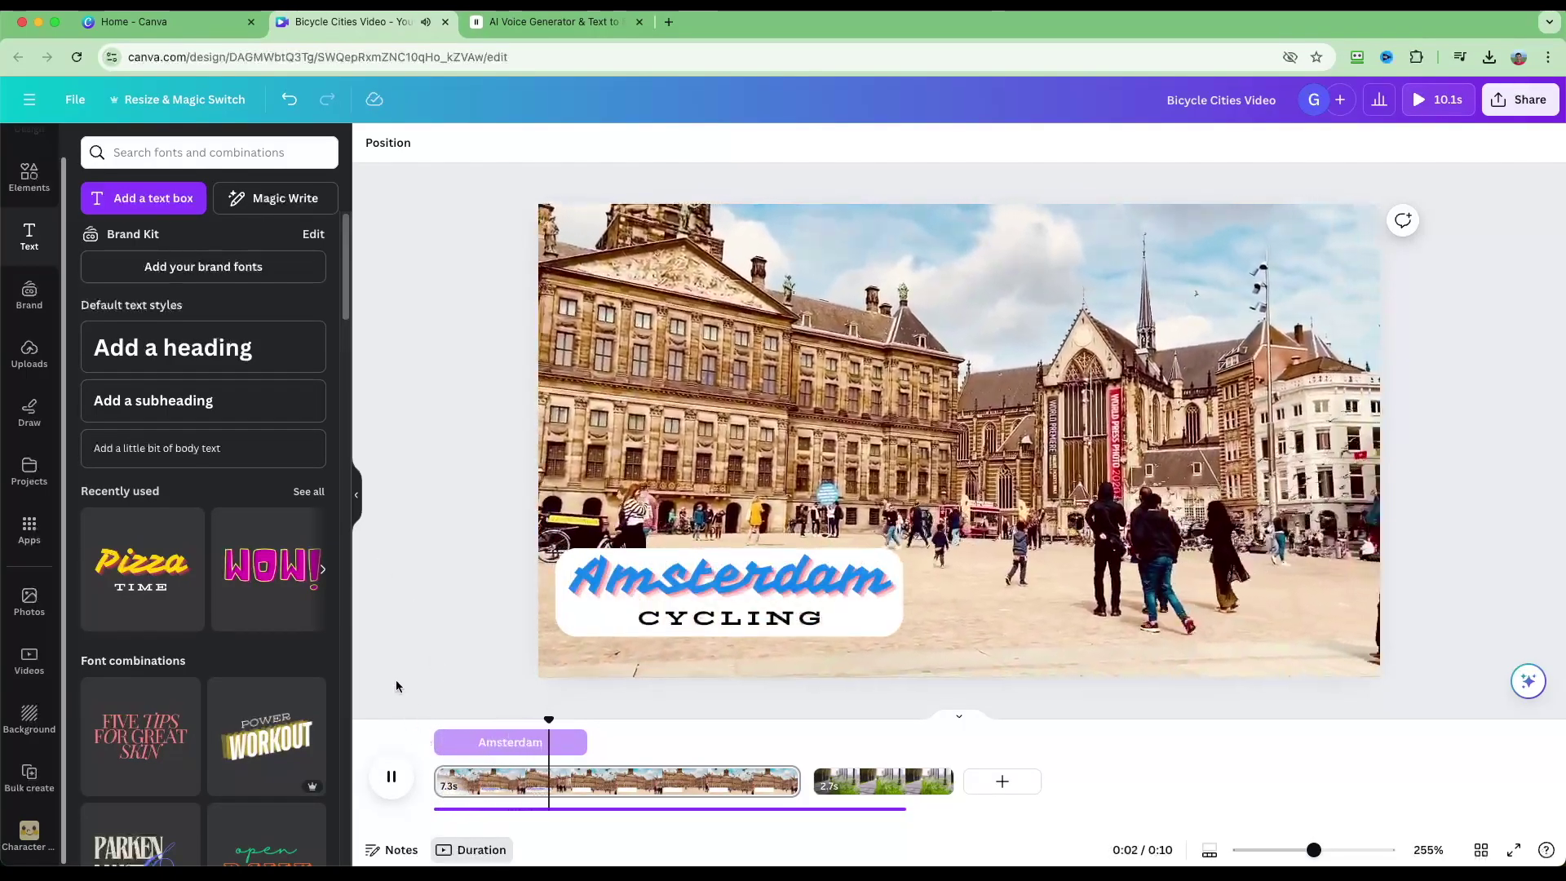
{"action": "left_click", "coordinate": [392, 777]}
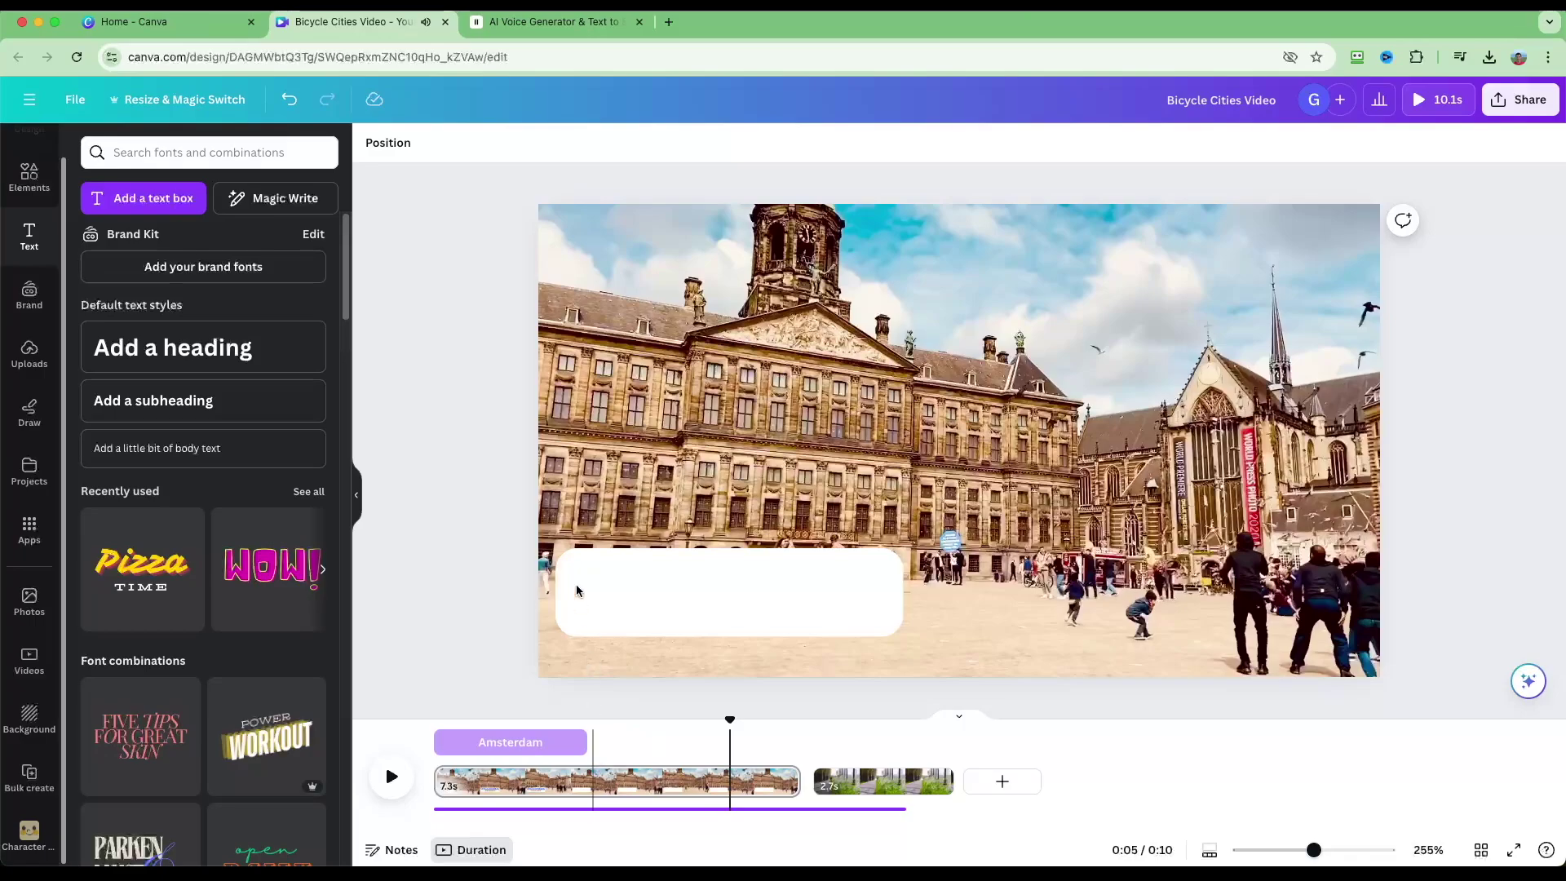
Shorten the white banner on the timeline so it ends together with the Amsterdam title, and play the video to check it.
{"action": "left_click", "coordinate": [626, 598]}
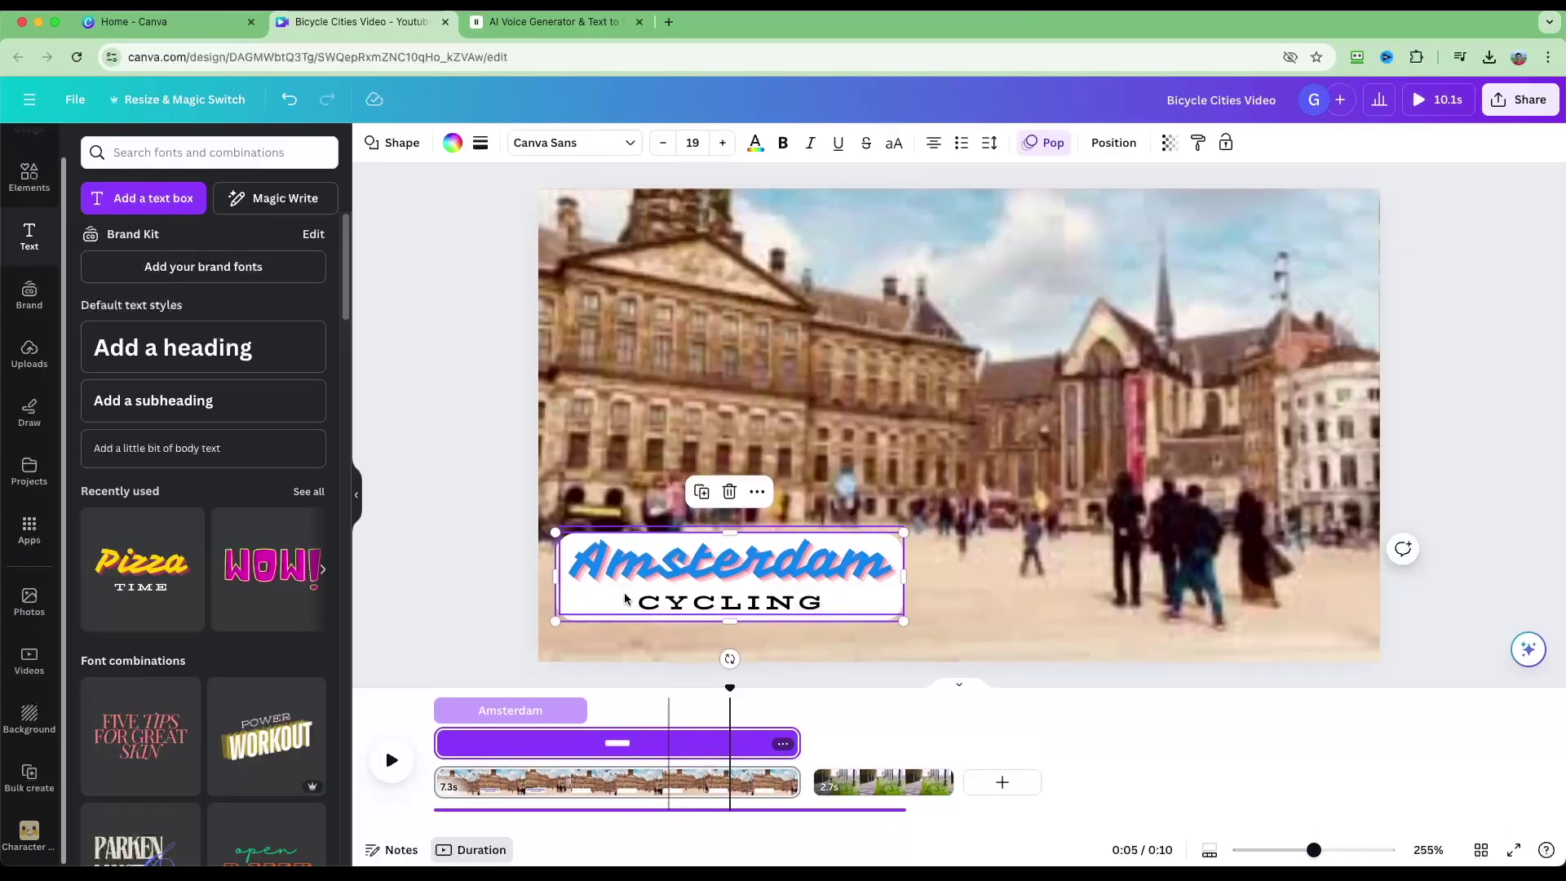
{"action": "left_click", "coordinate": [886, 614]}
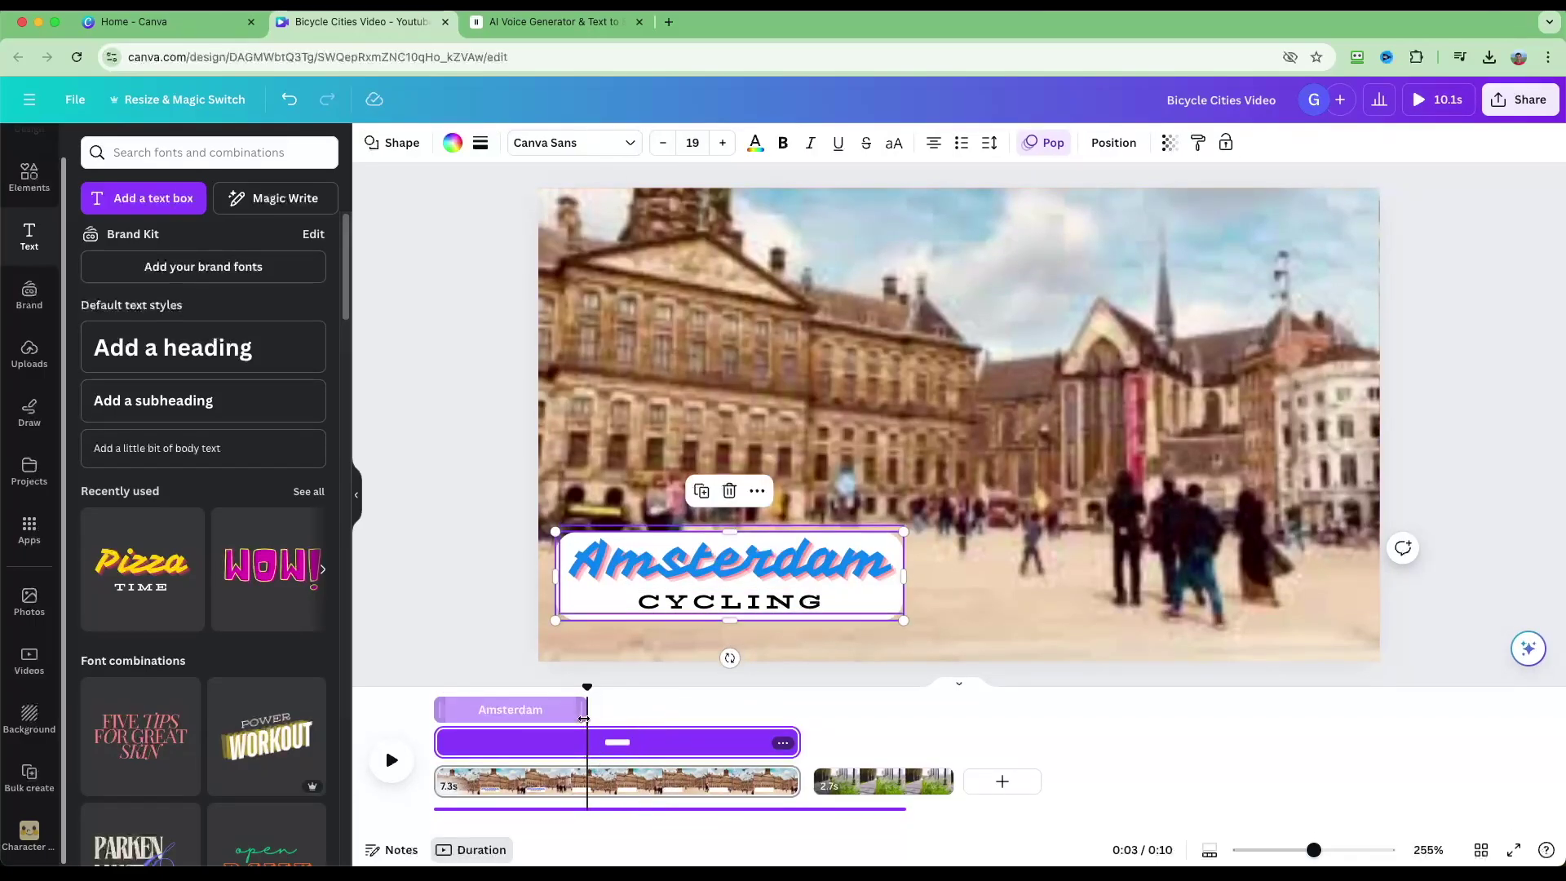
{"action": "left_click_drag", "start_coordinate": [785, 742], "coordinate": [586, 741]}
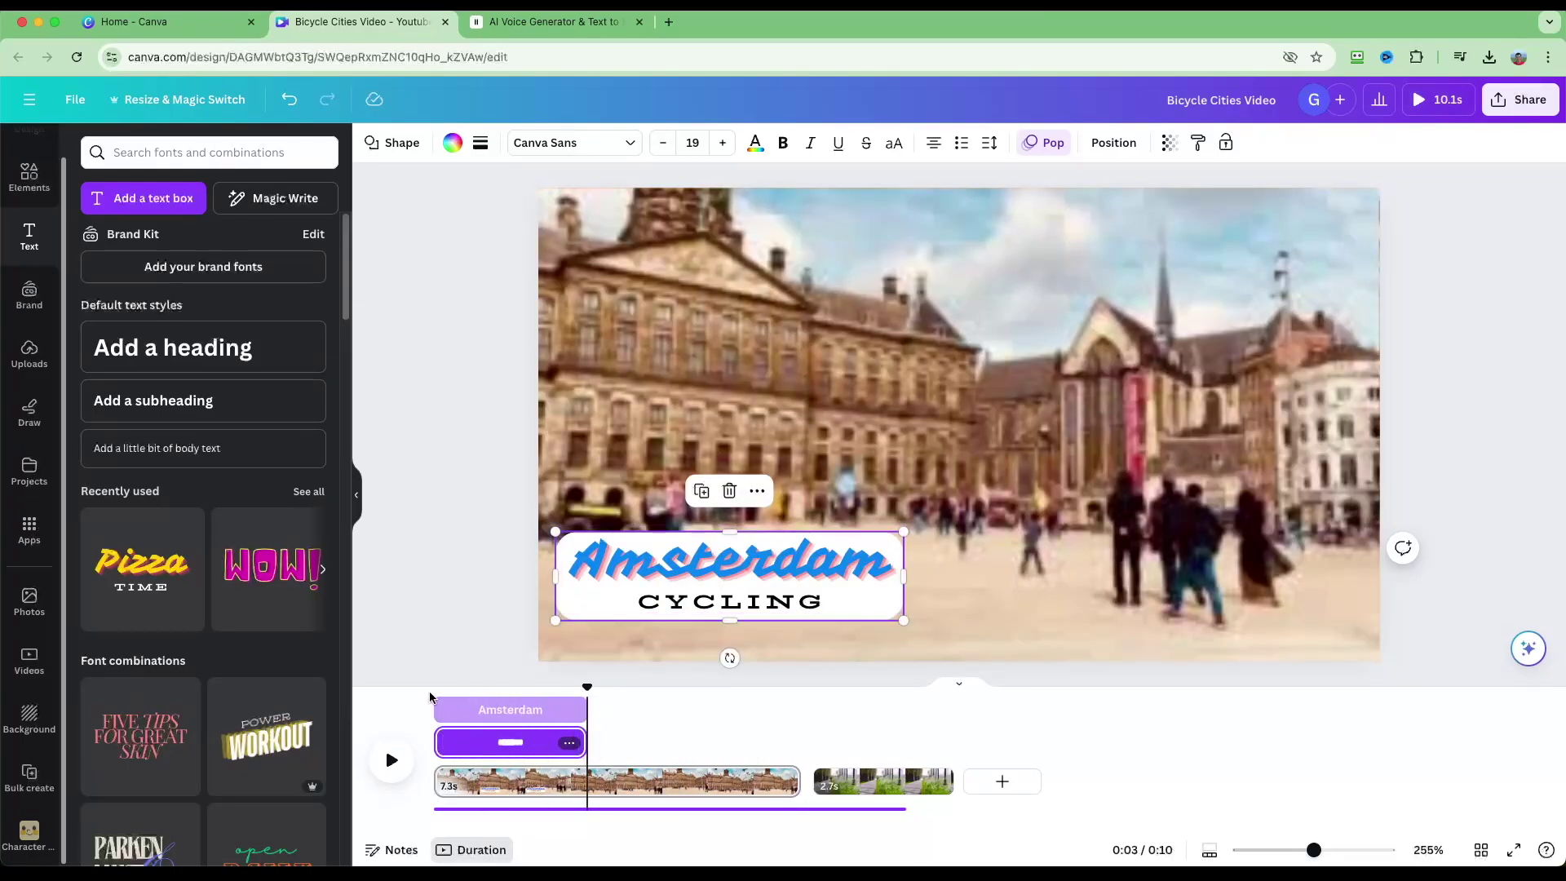
{"action": "key", "text": "space"}
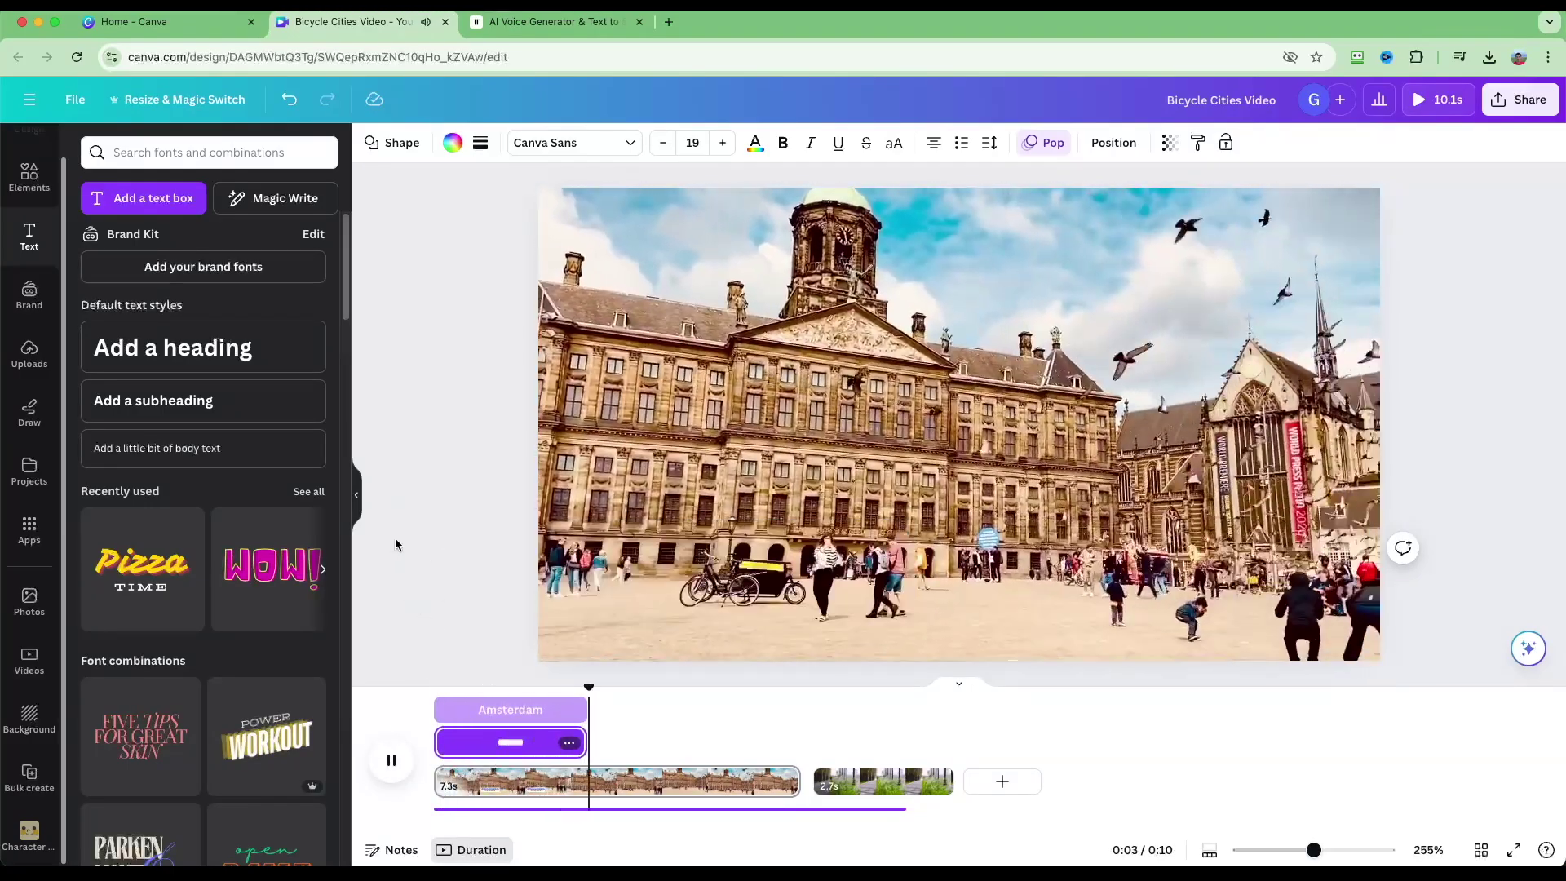
{"action": "left_click", "coordinate": [393, 759]}
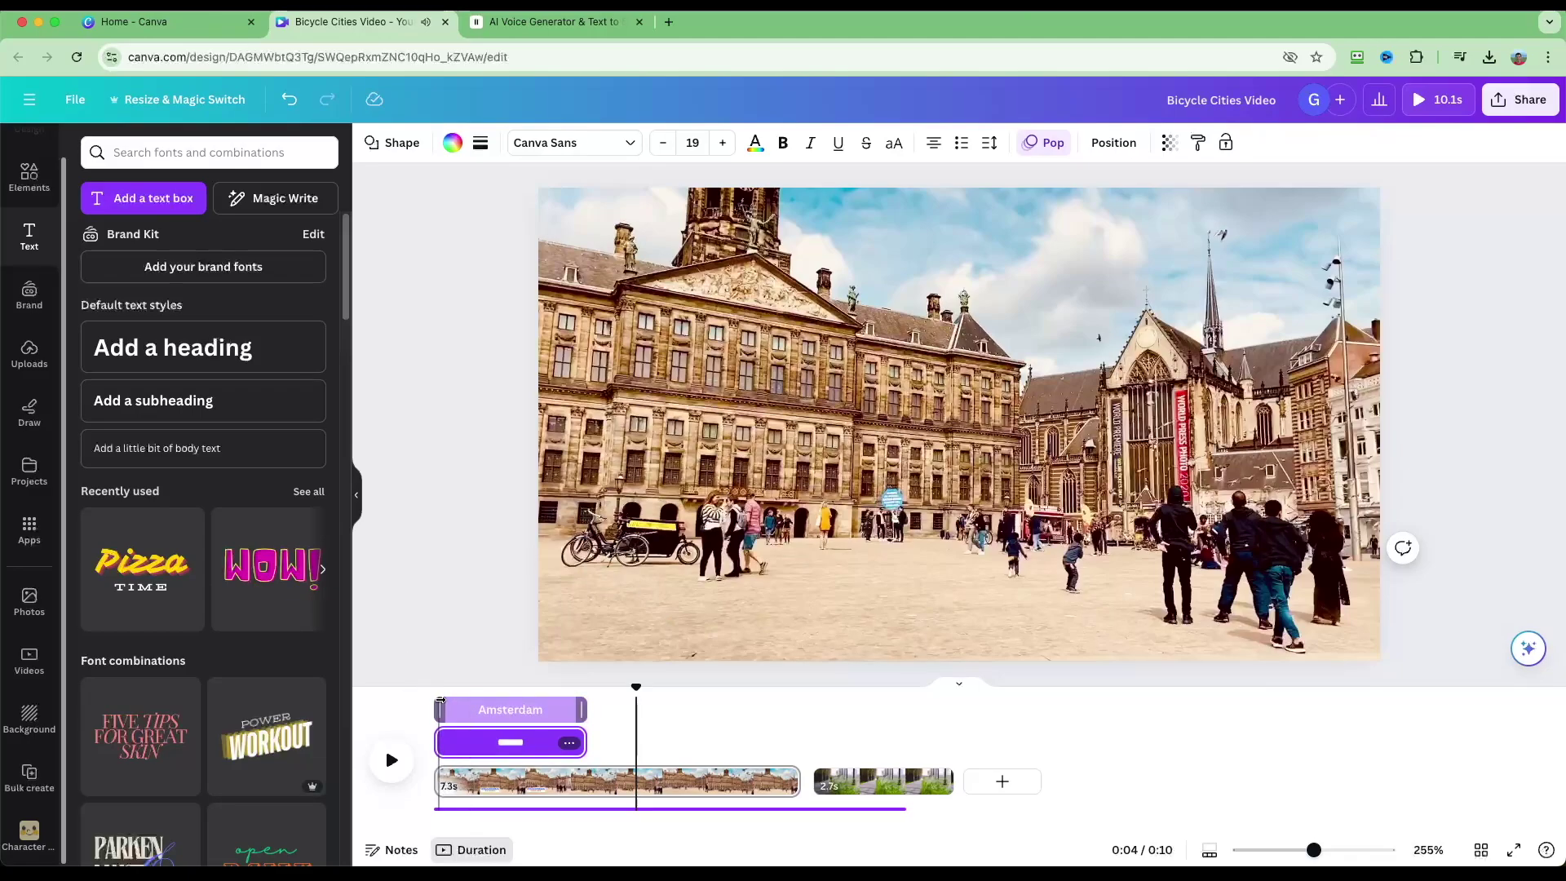
Add a Slide transition between the Amsterdam clip and the clip of the person running up stairs, and preview it.
{"action": "left_click", "coordinate": [751, 729]}
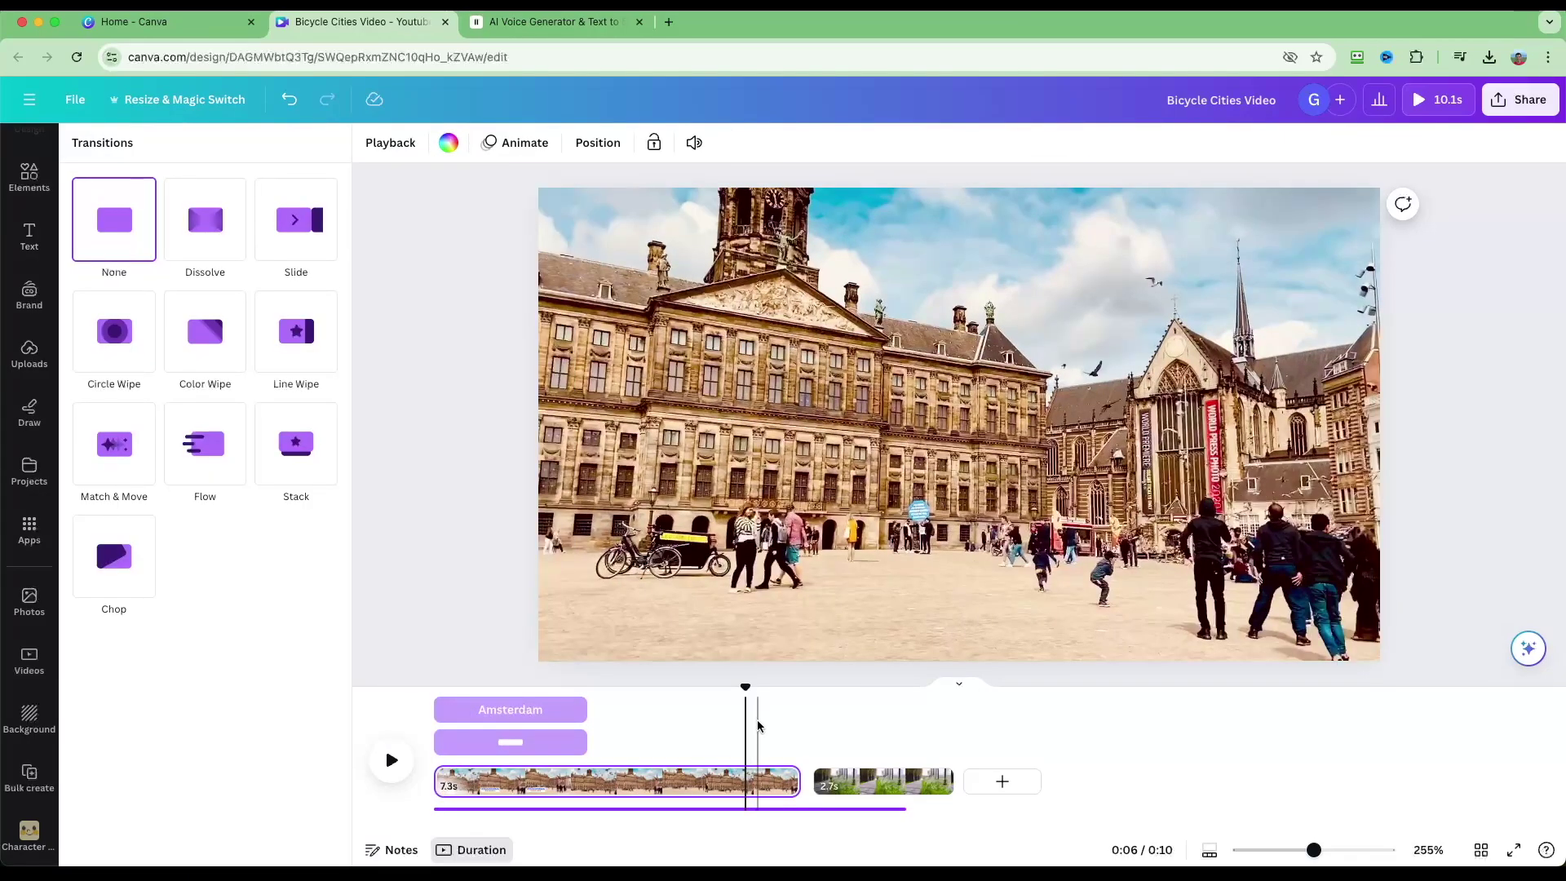
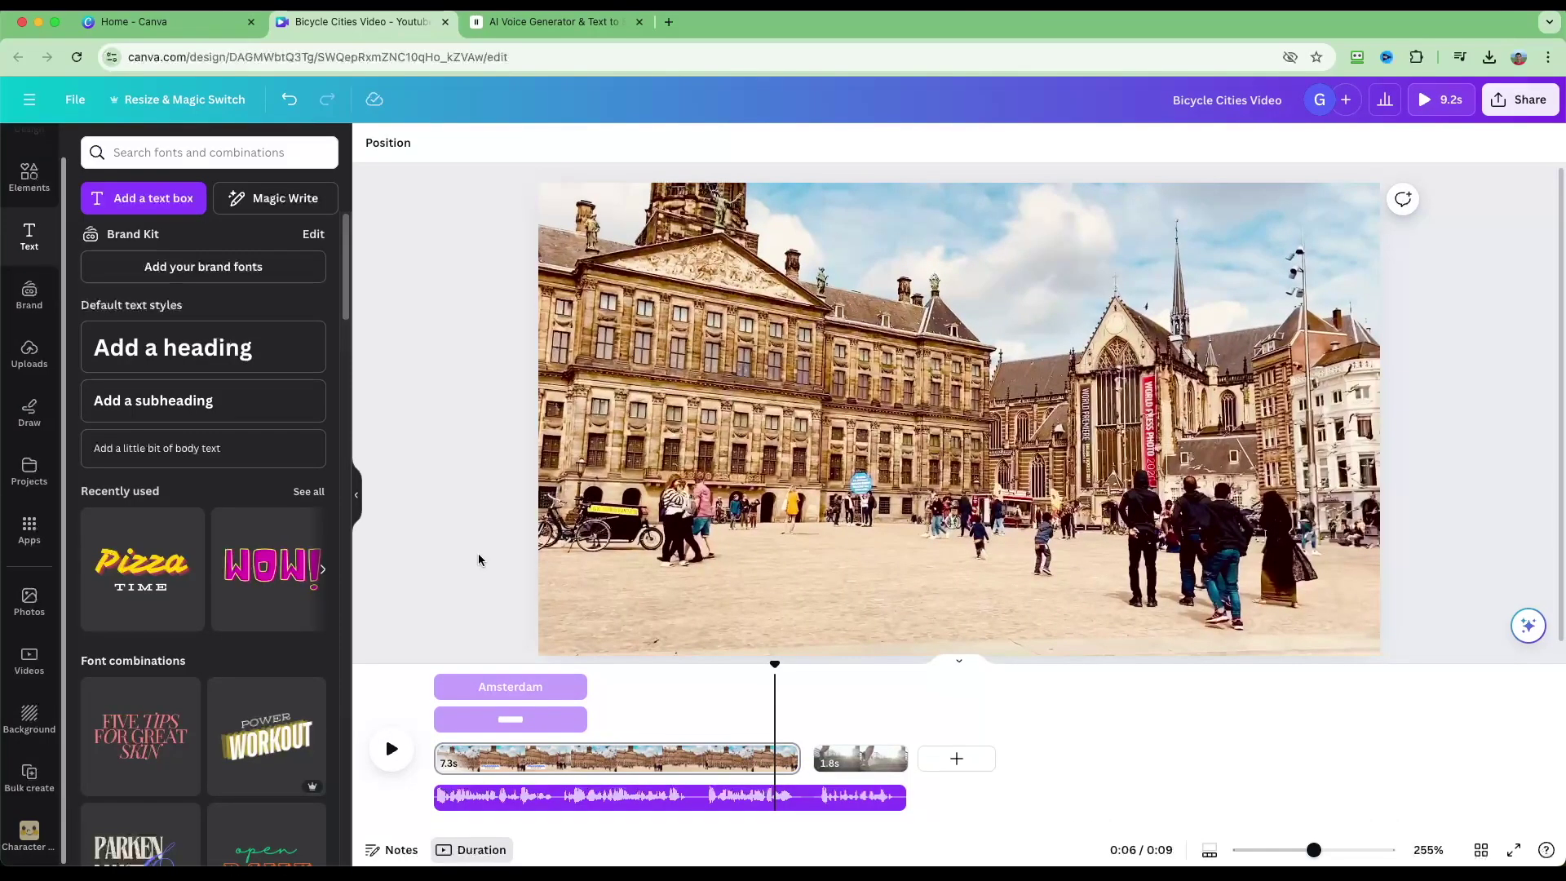
{"action": "key", "text": "space"}
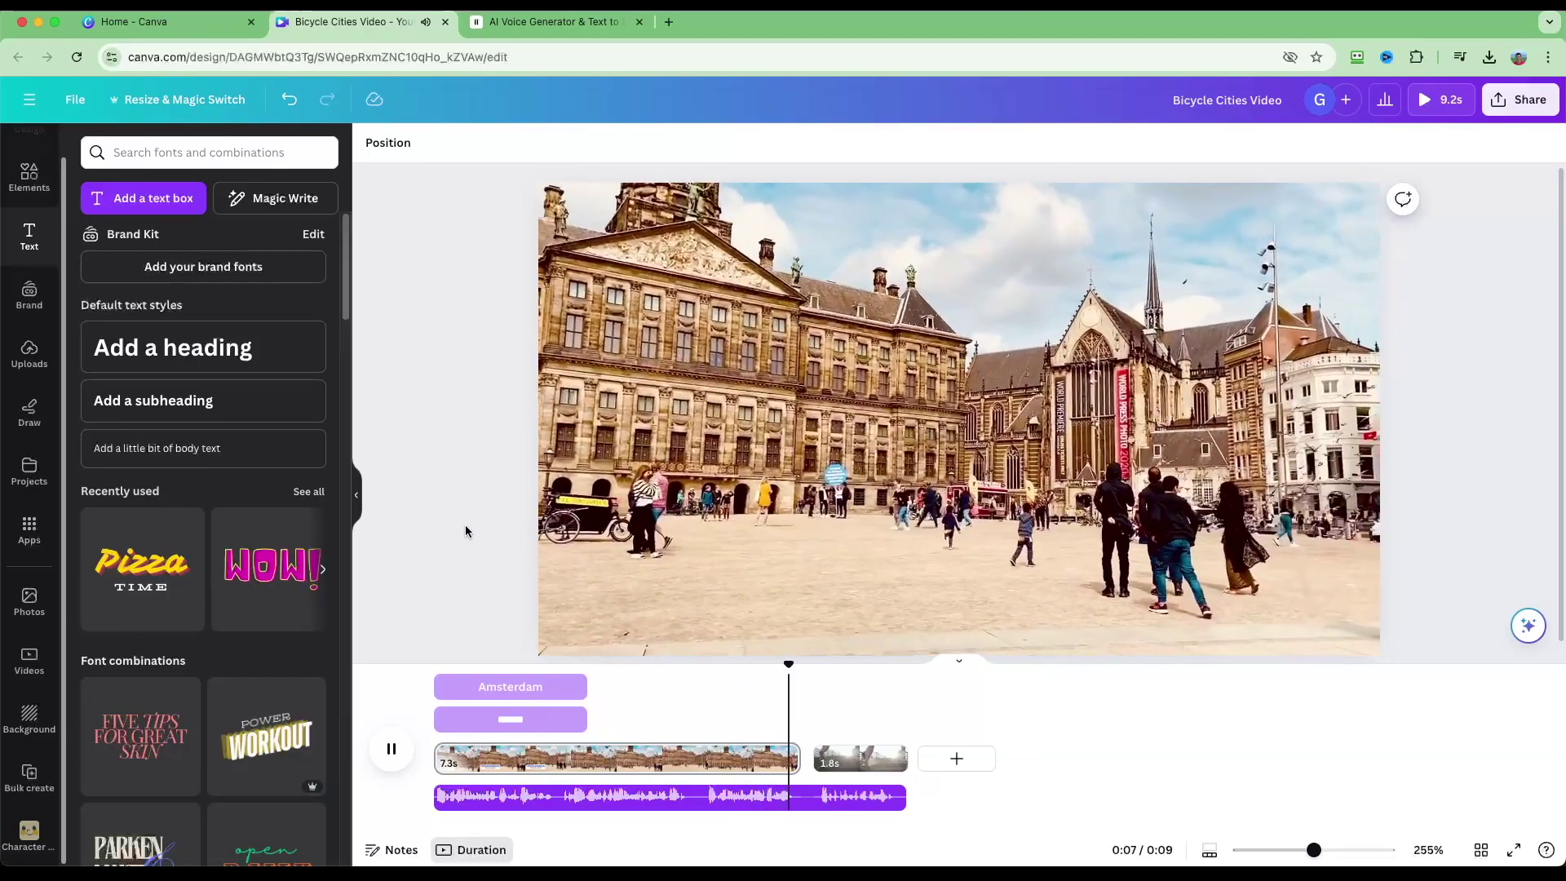
{"action": "key", "text": "space"}
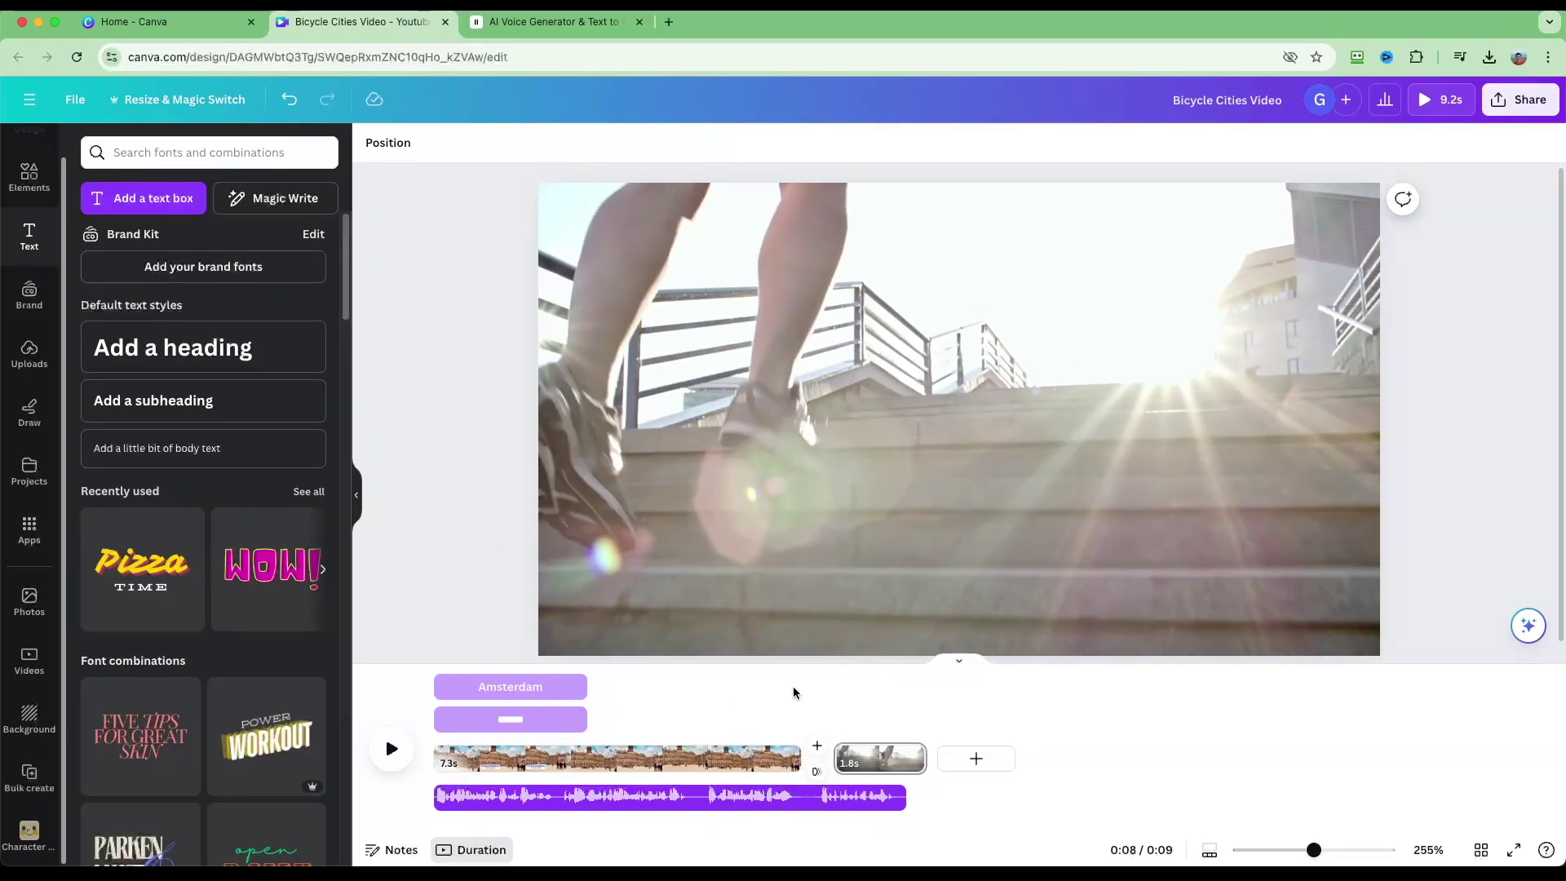
{"action": "left_click", "coordinate": [817, 767]}
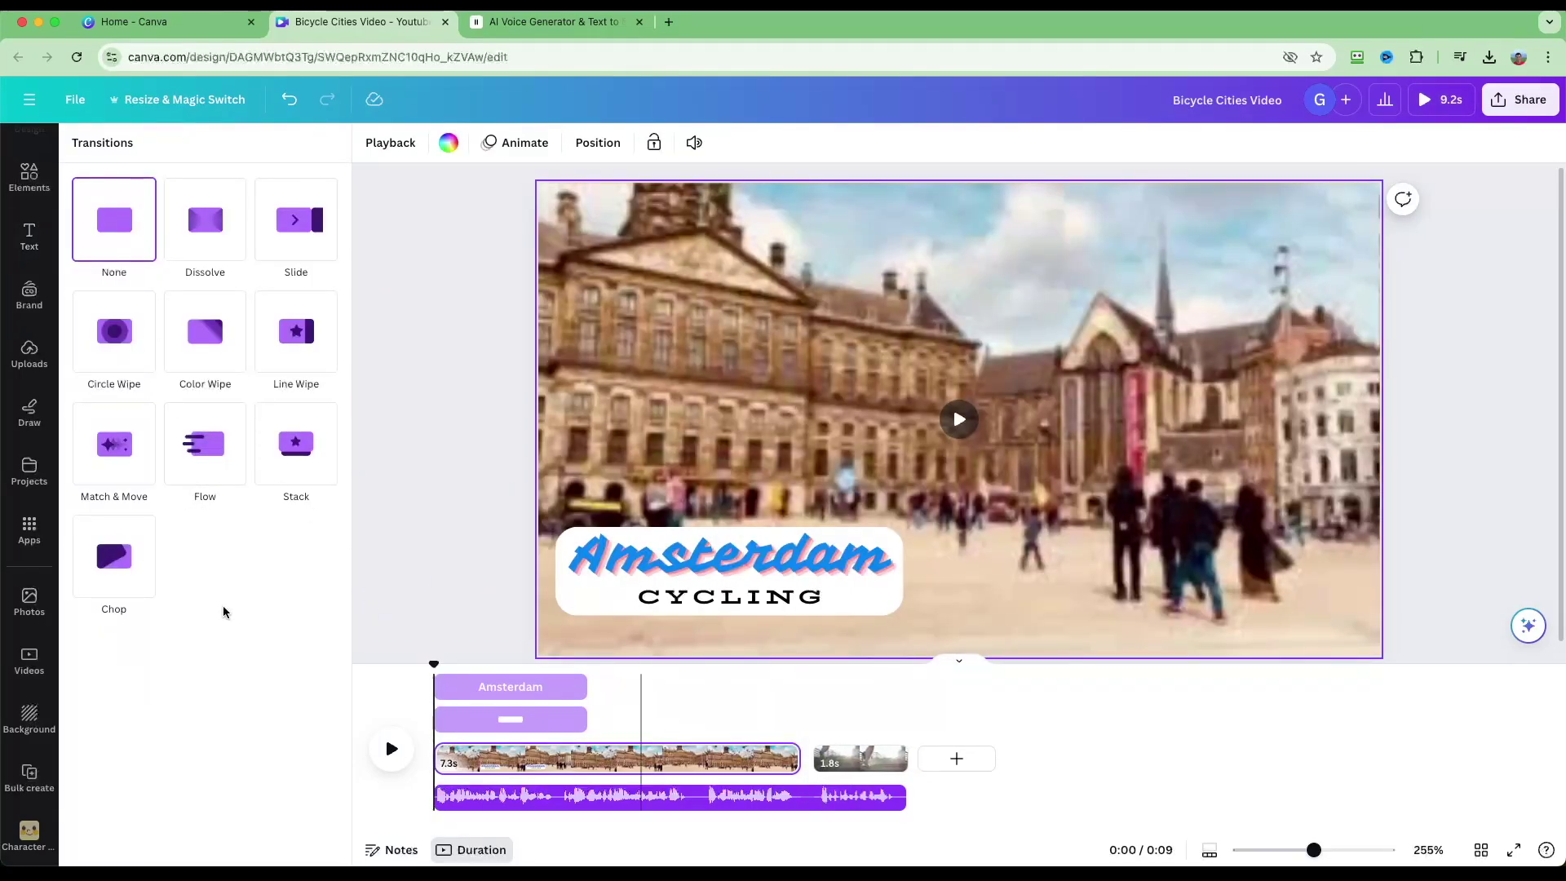
{"action": "left_click", "coordinate": [282, 239]}
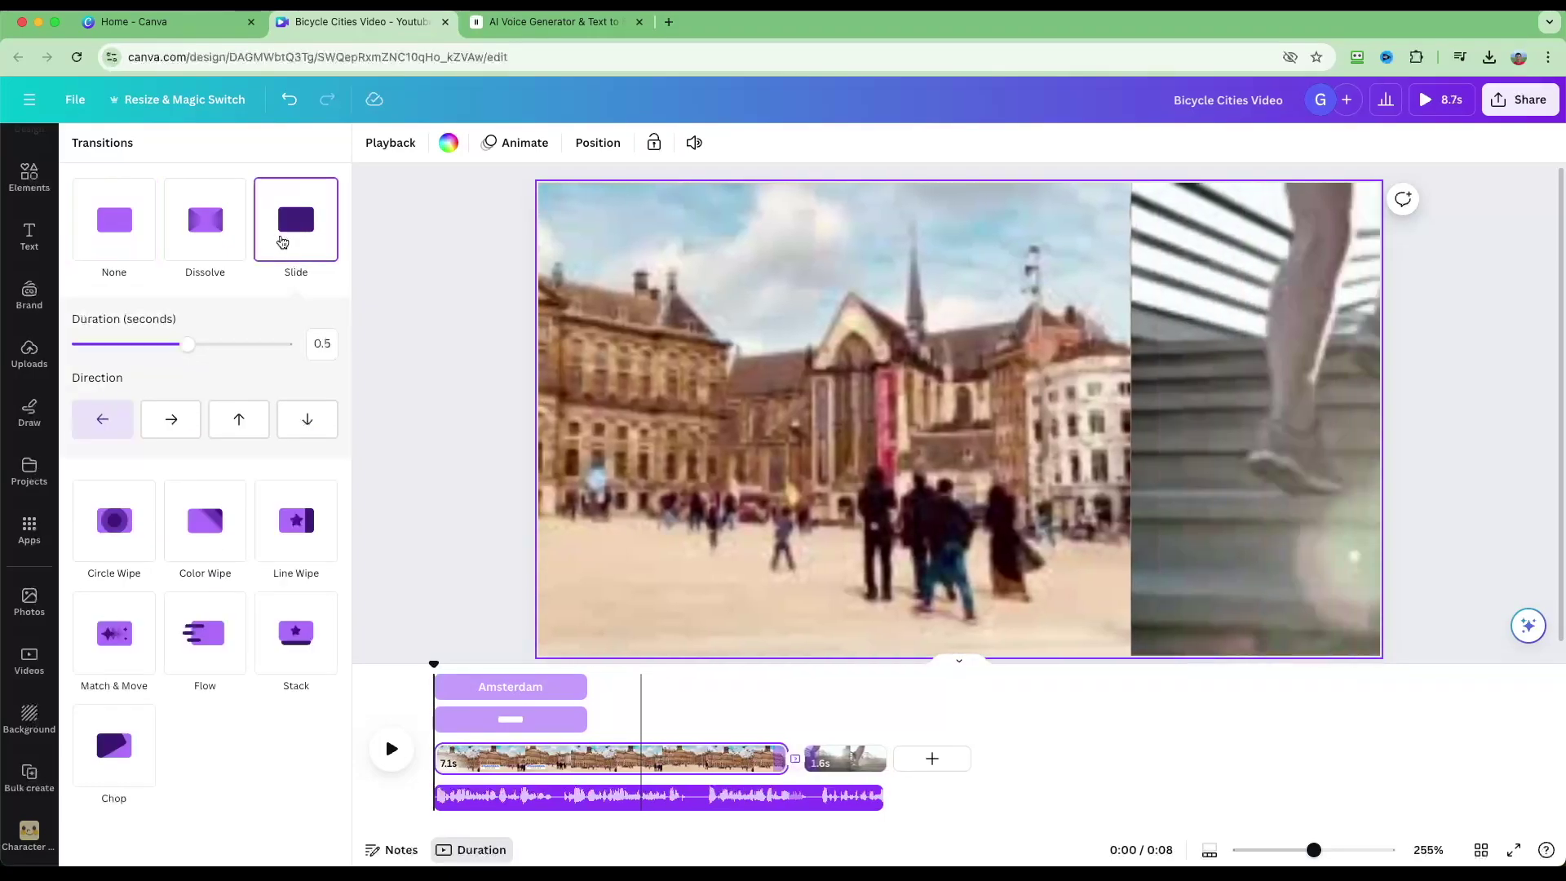
{"action": "left_click", "coordinate": [721, 680]}
{"action": "left_click", "coordinate": [392, 749]}
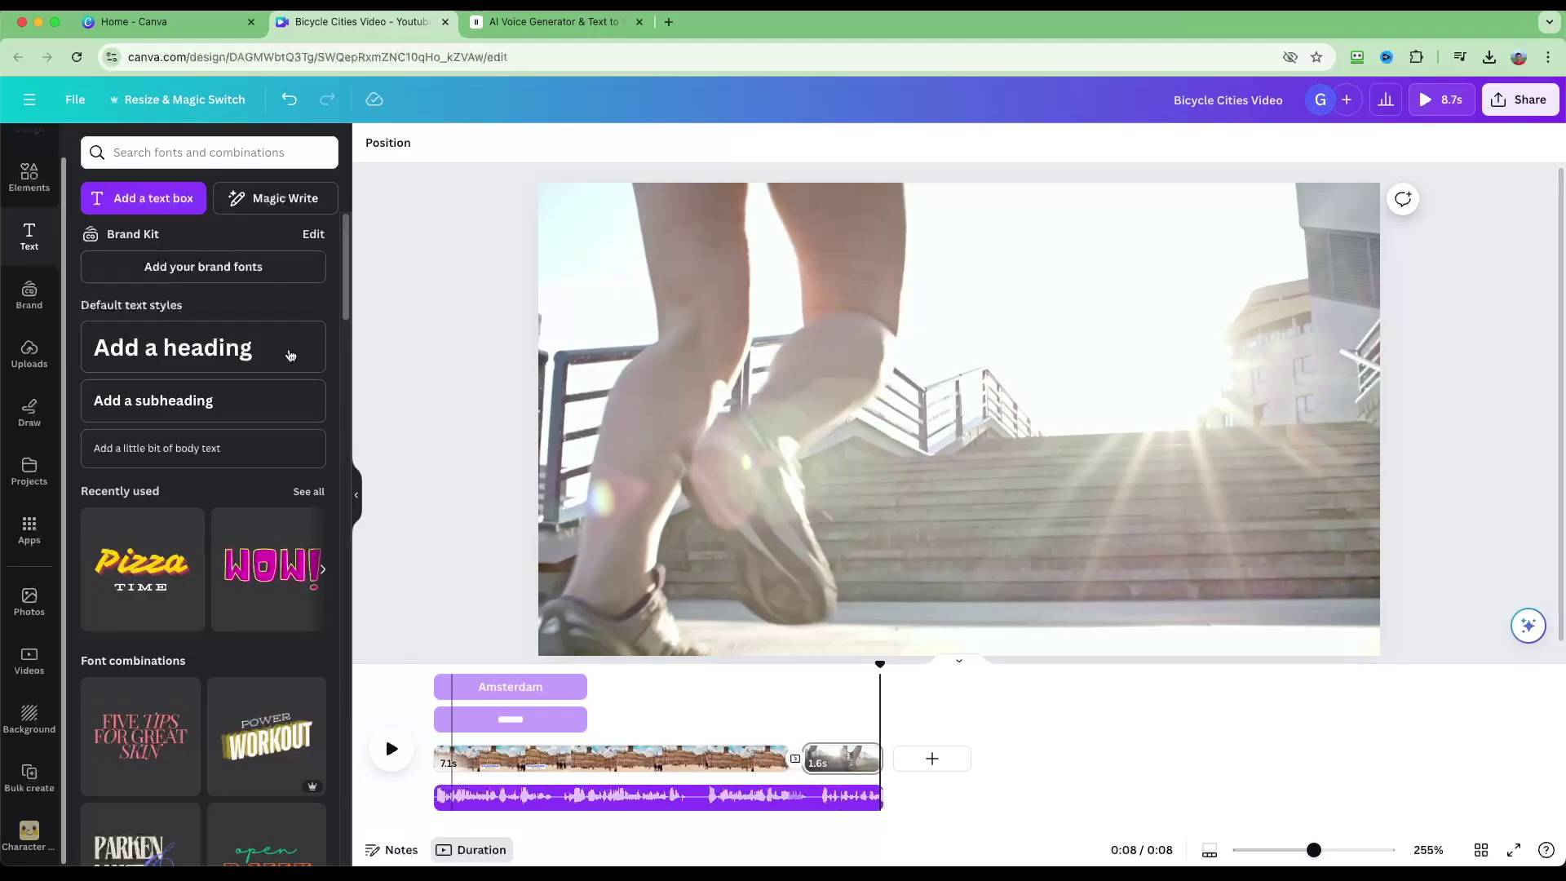
Open the full sticker collection in the elements library and move the playhead to the 5-second mark in the Amsterdam clip.
{"action": "left_click", "coordinate": [28, 174]}
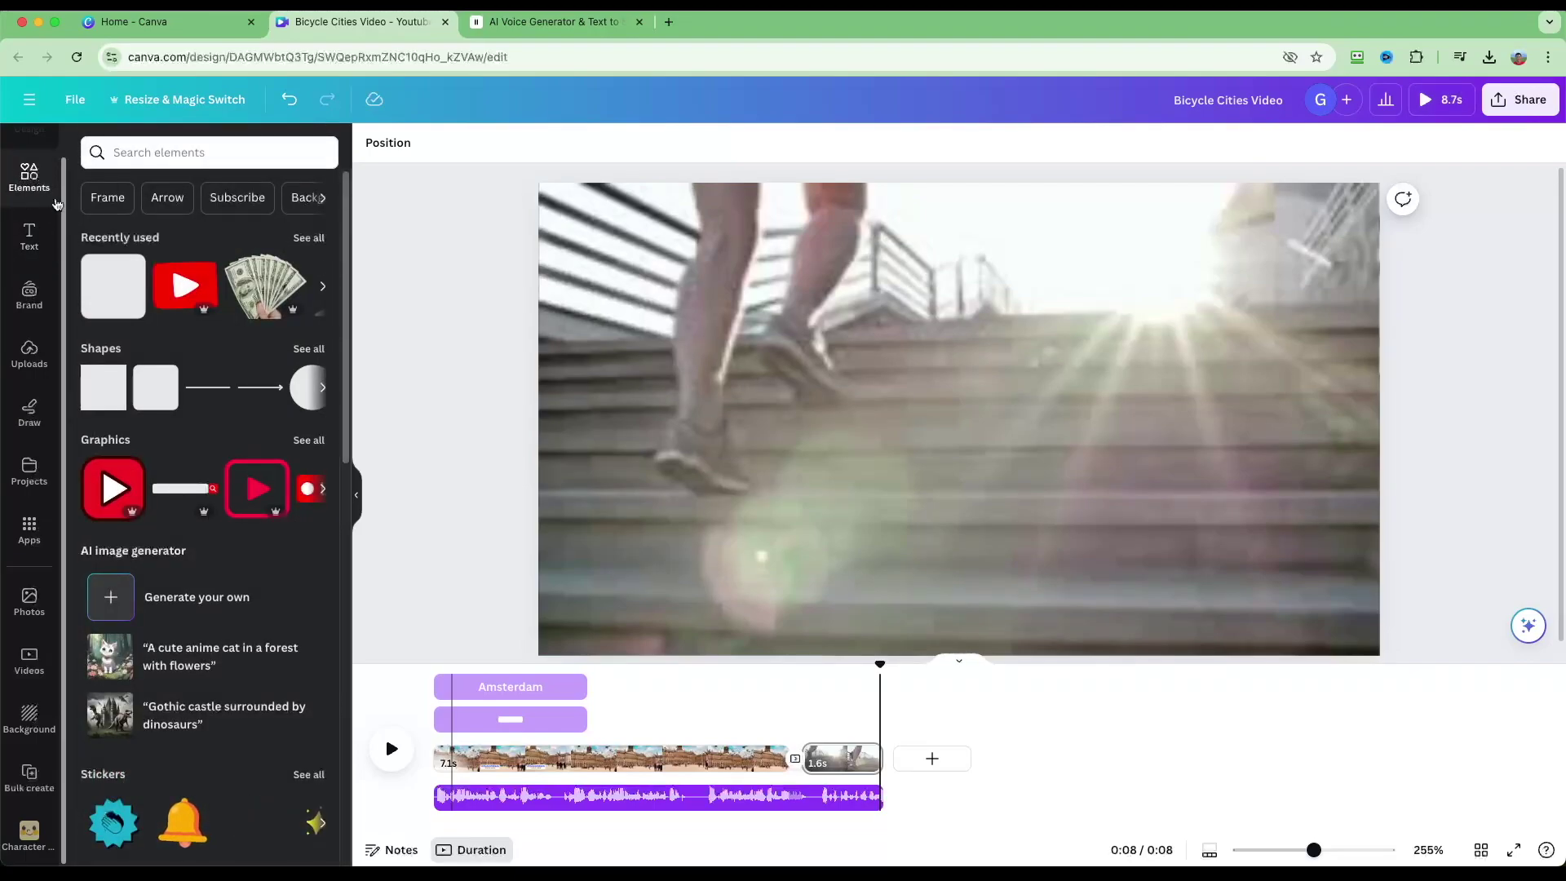
{"action": "left_click_drag", "start_coordinate": [338, 200], "coordinate": [341, 392]}
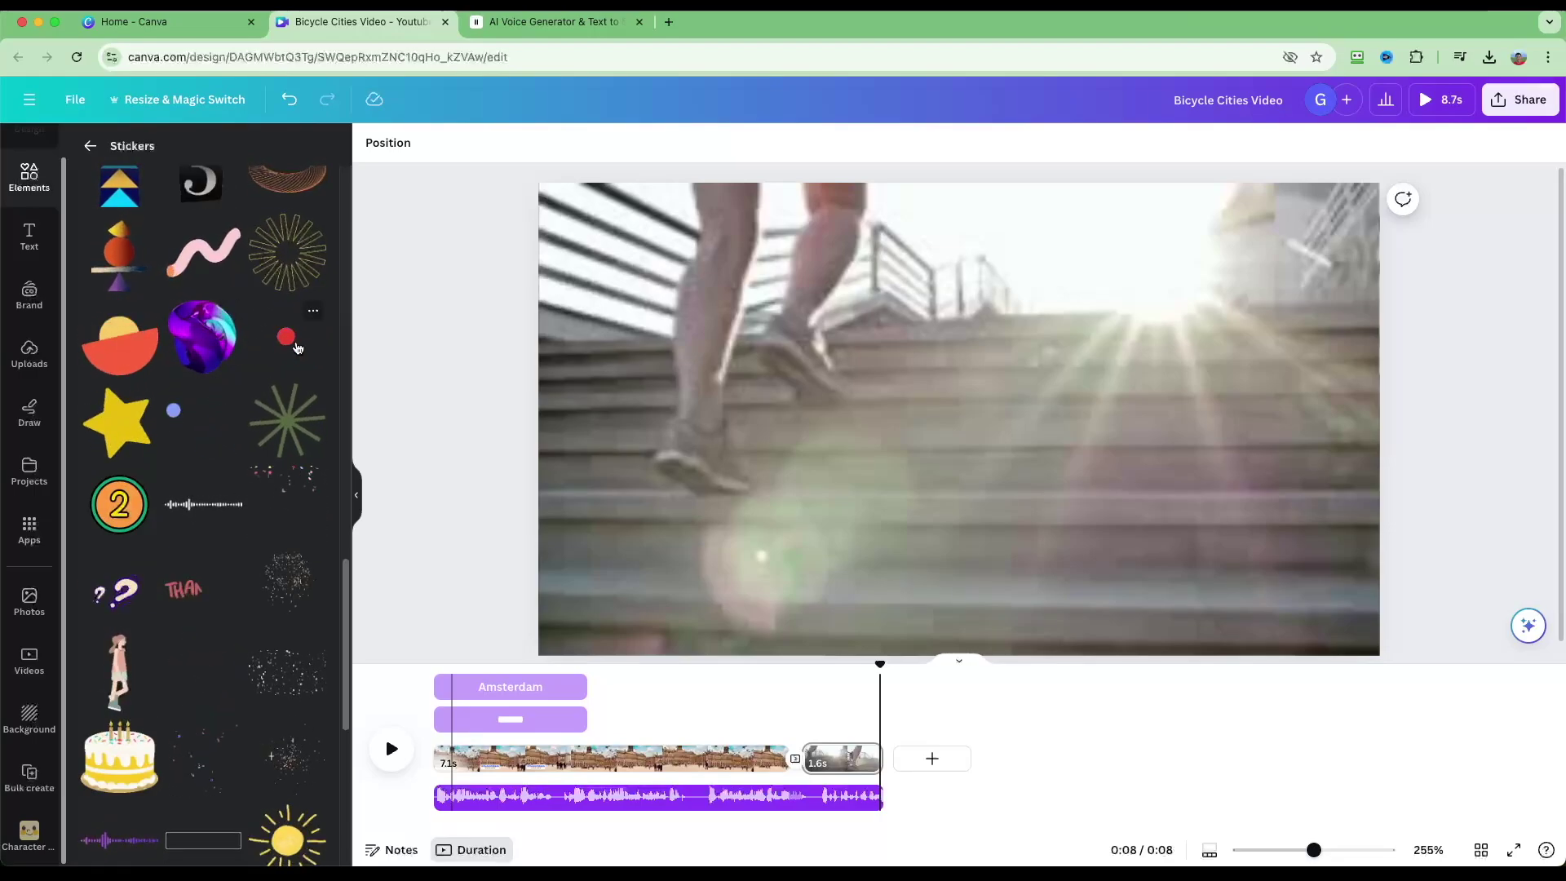
{"action": "left_click", "coordinate": [694, 691]}
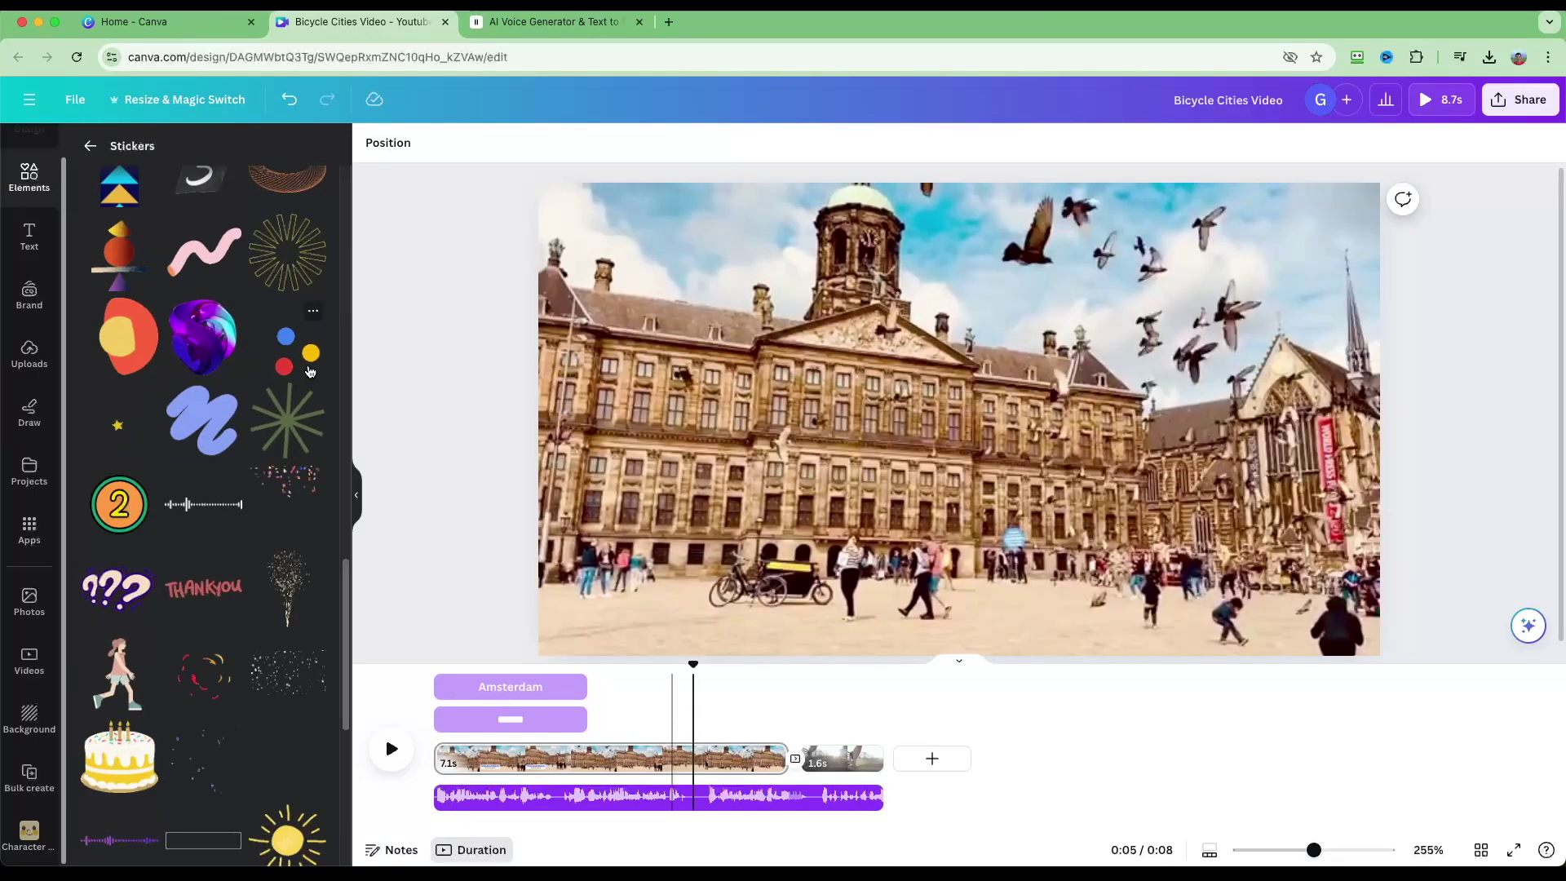
Try the animated coloured dots sticker at a smaller size, starting just after the title ends on the timeline, and delete it.
{"action": "left_click", "coordinate": [281, 353]}
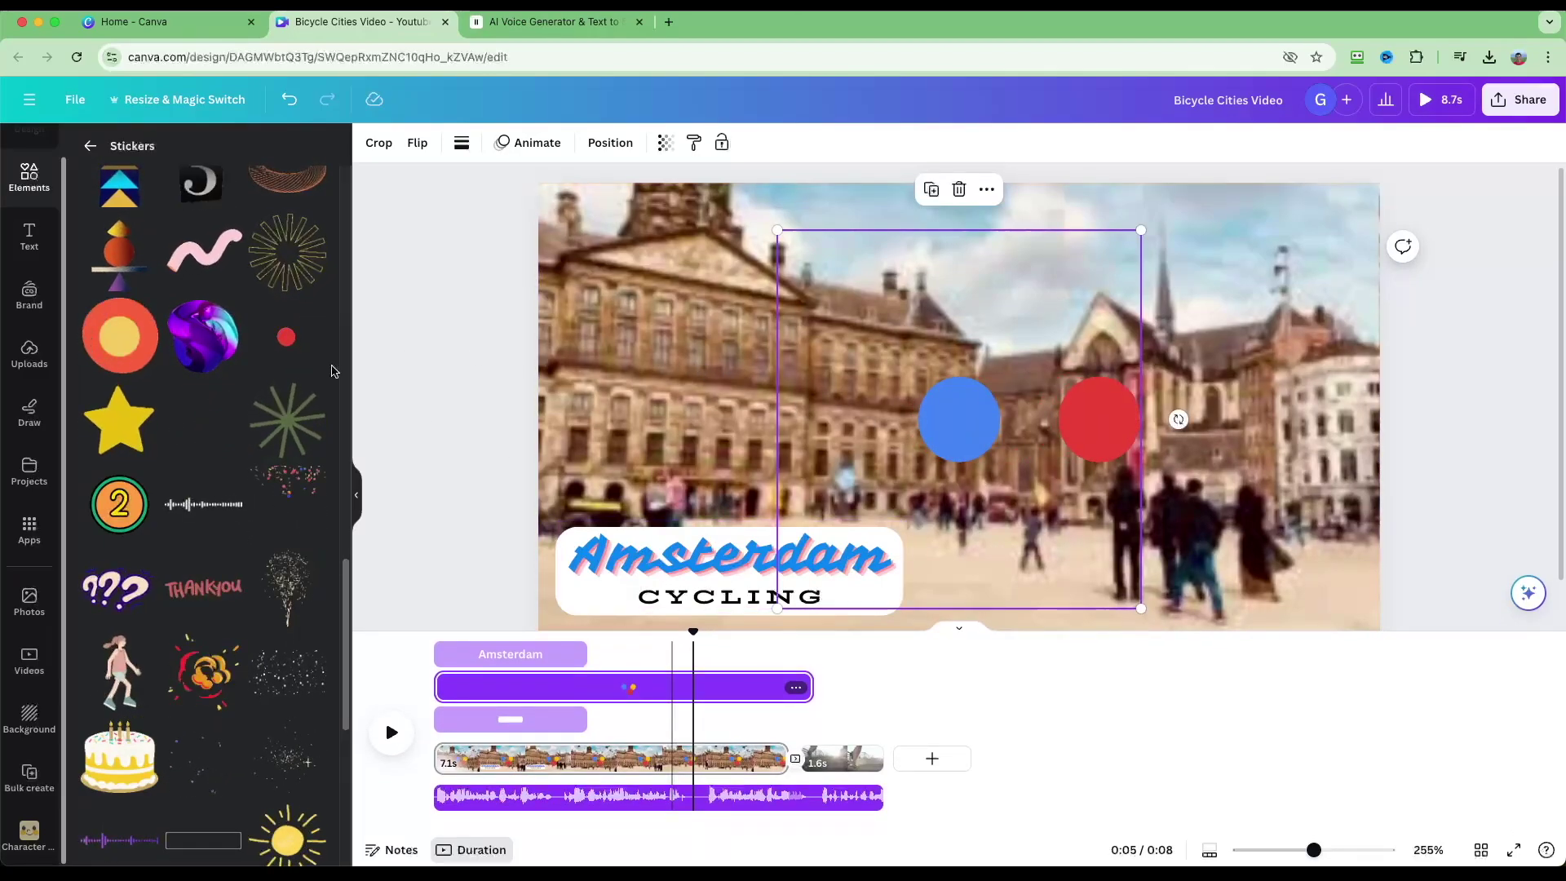
{"action": "left_click_drag", "start_coordinate": [1141, 609], "coordinate": [990, 450]}
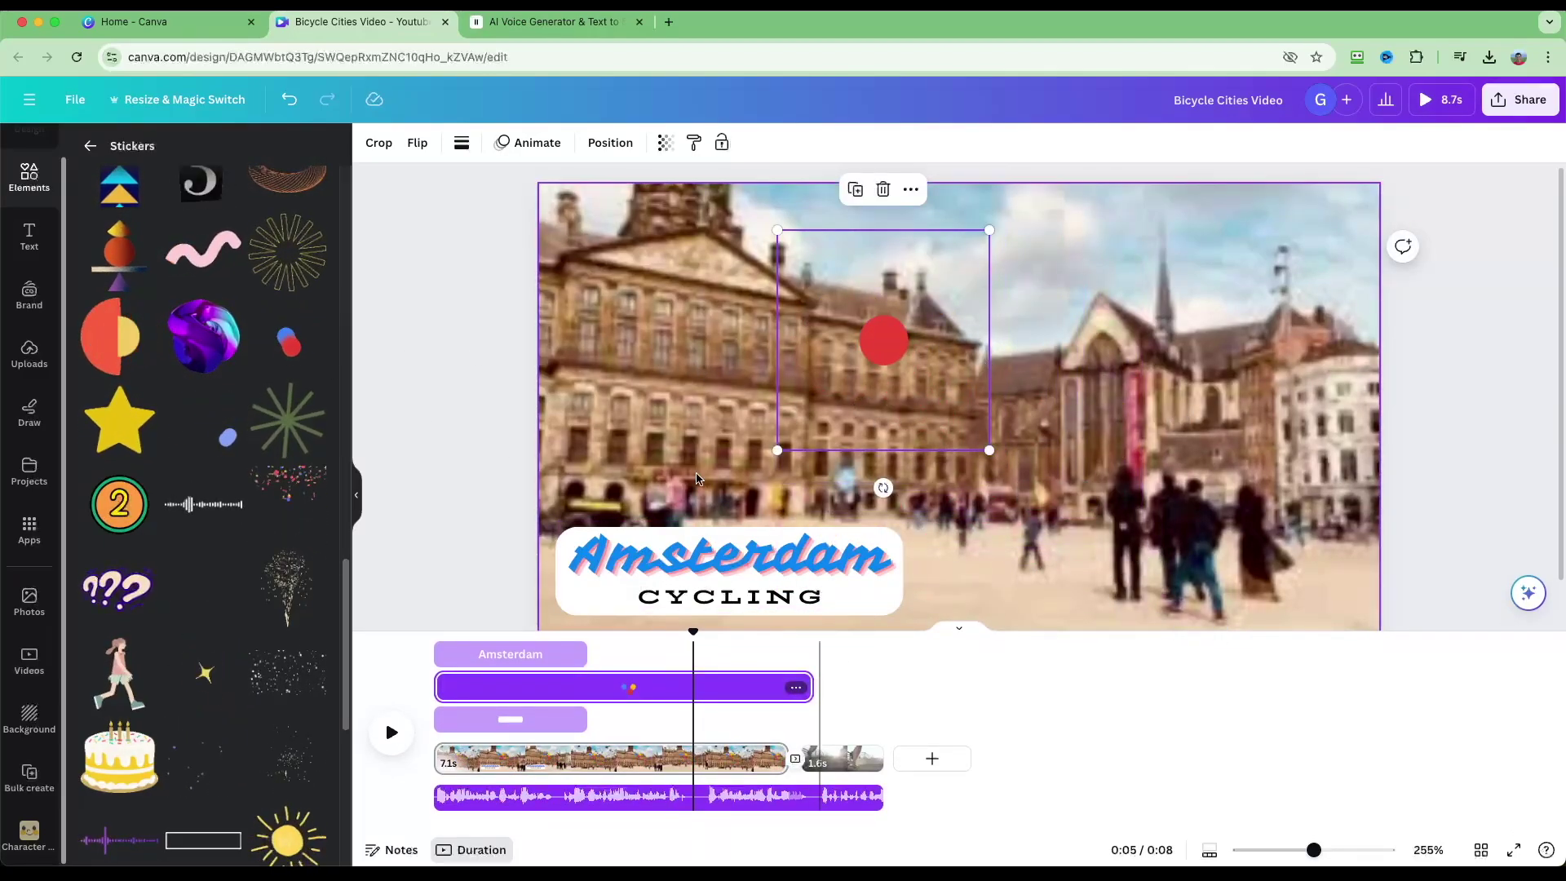
{"action": "left_click_drag", "start_coordinate": [440, 688], "coordinate": [617, 688]}
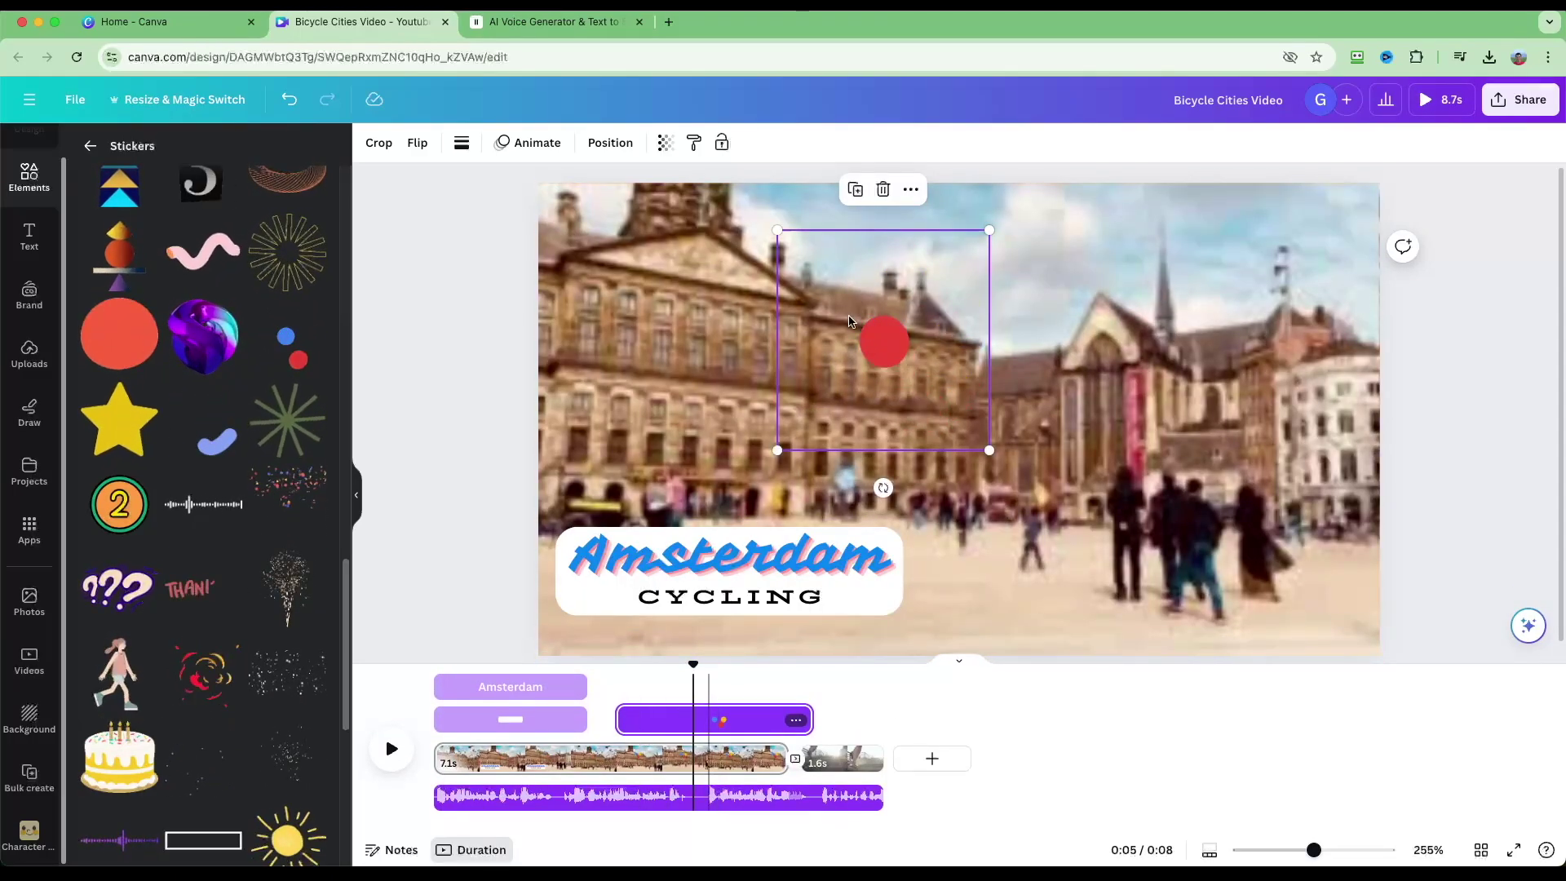
{"action": "key", "text": "Delete"}
Find the animated pink "SUBSCRIBE" sticker in the collection and add it over the Amsterdam clip.
{"action": "scroll", "coordinate": [245, 392], "scroll_direction": "down", "scroll_amount": 5}
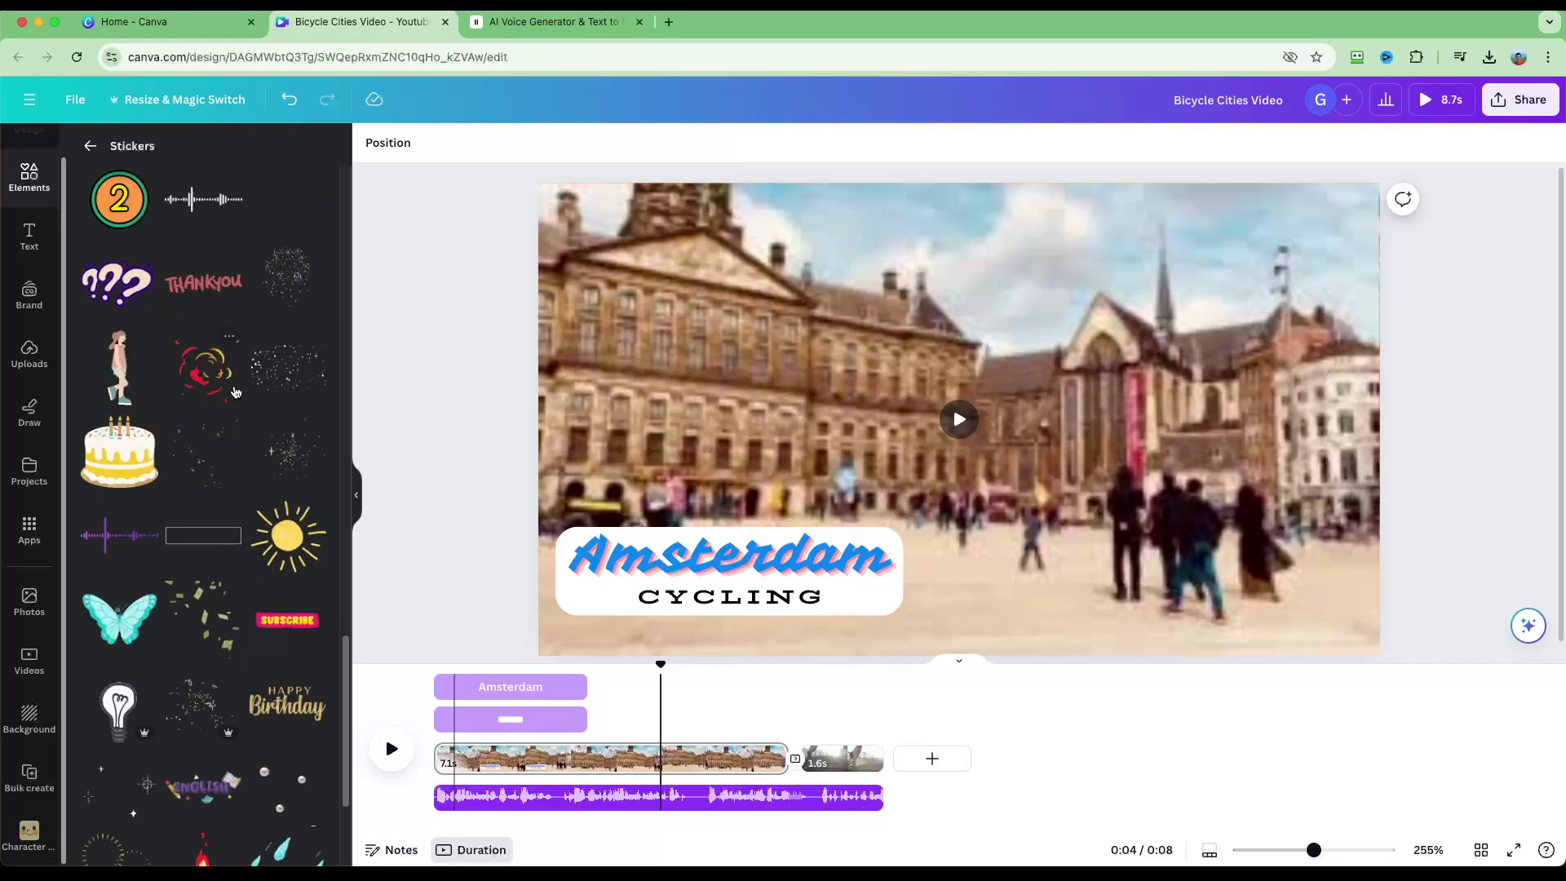
{"action": "scroll", "coordinate": [216, 473], "scroll_direction": "down", "scroll_amount": 4}
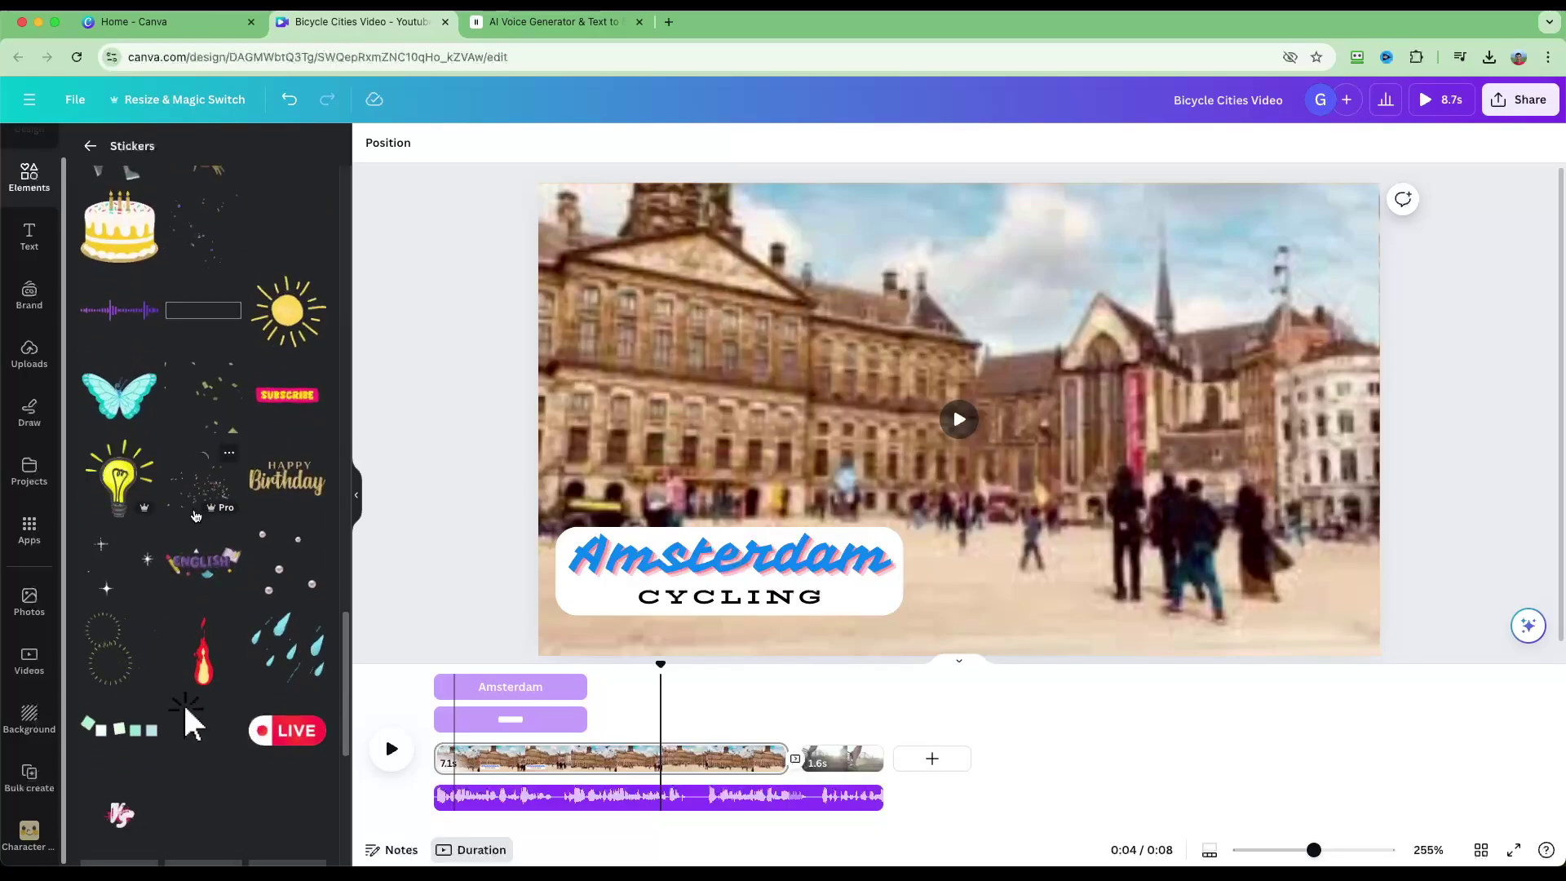
{"action": "left_click", "coordinate": [288, 395]}
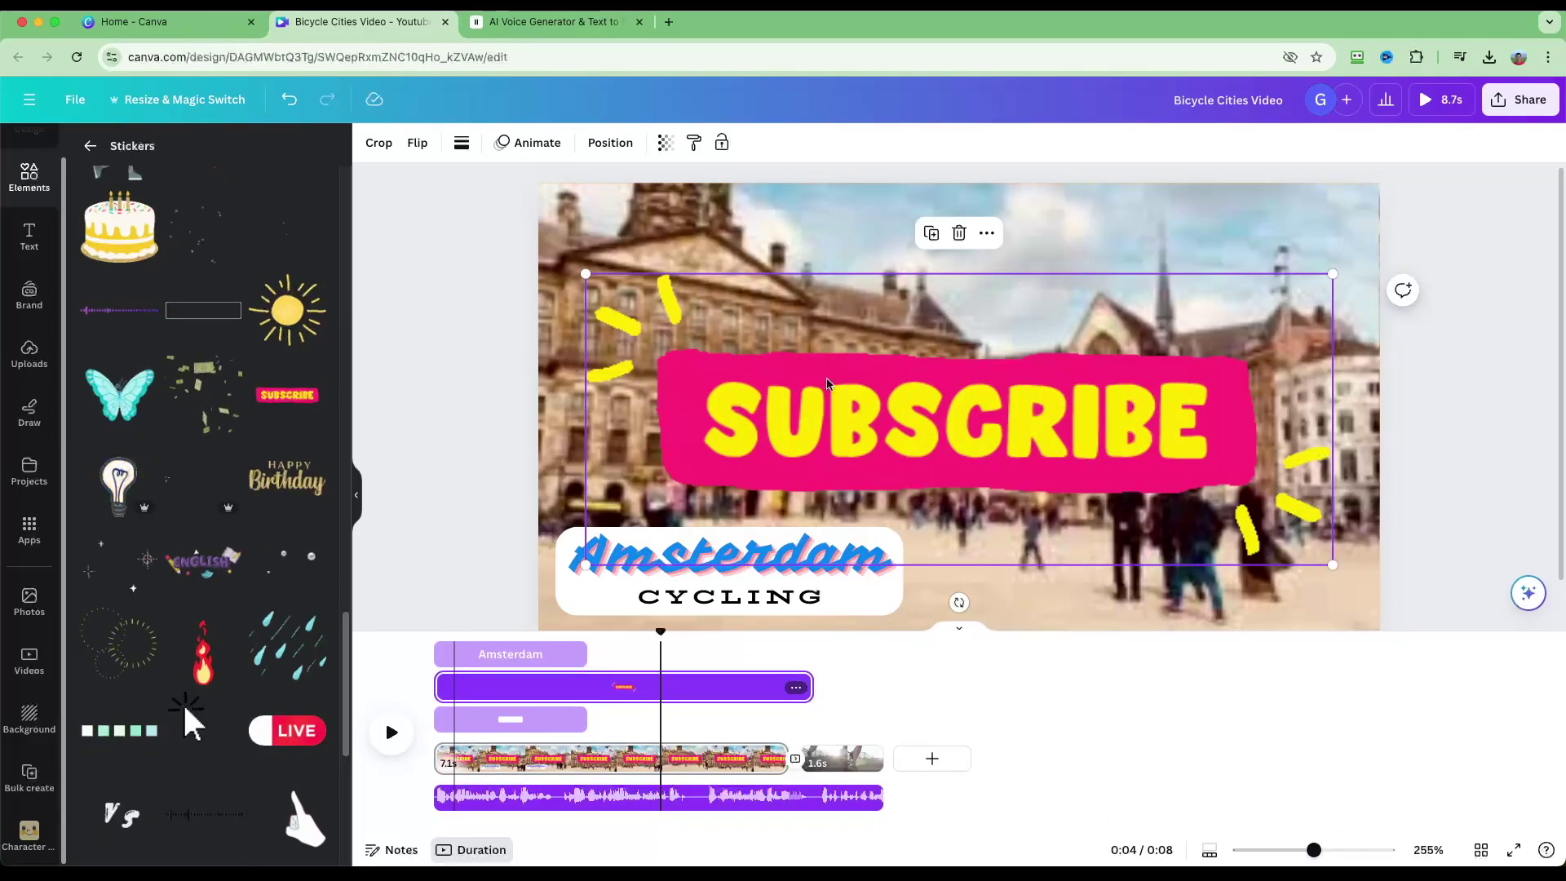
Remove the "SUBSCRIBE" sticker from the Amsterdam clip and look through the other categories in the elements library.
{"action": "left_click", "coordinate": [620, 649]}
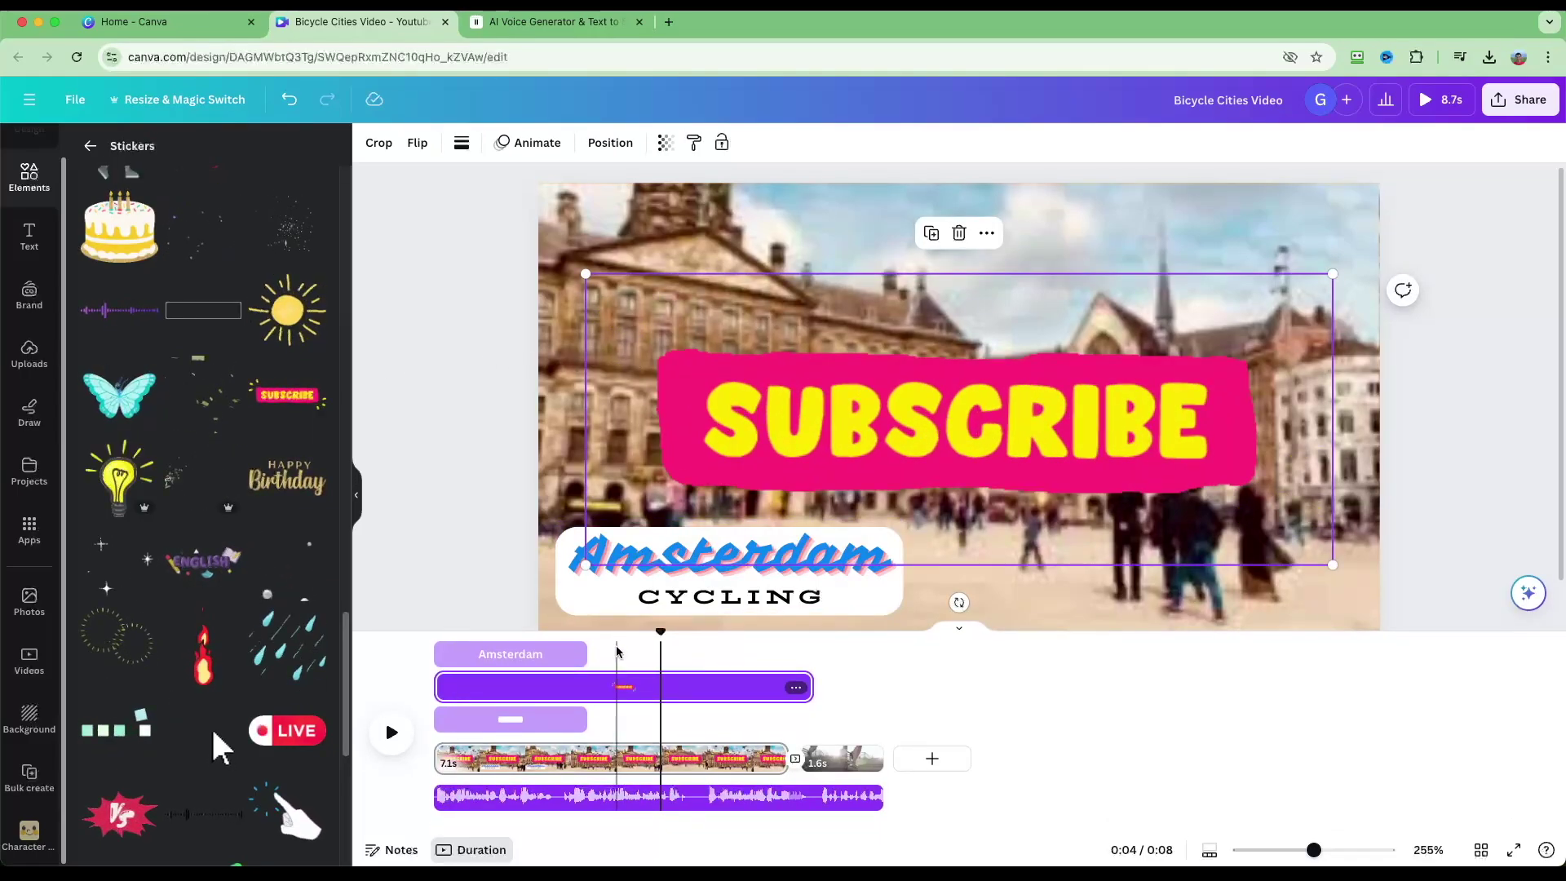
{"action": "left_click", "coordinate": [487, 630]}
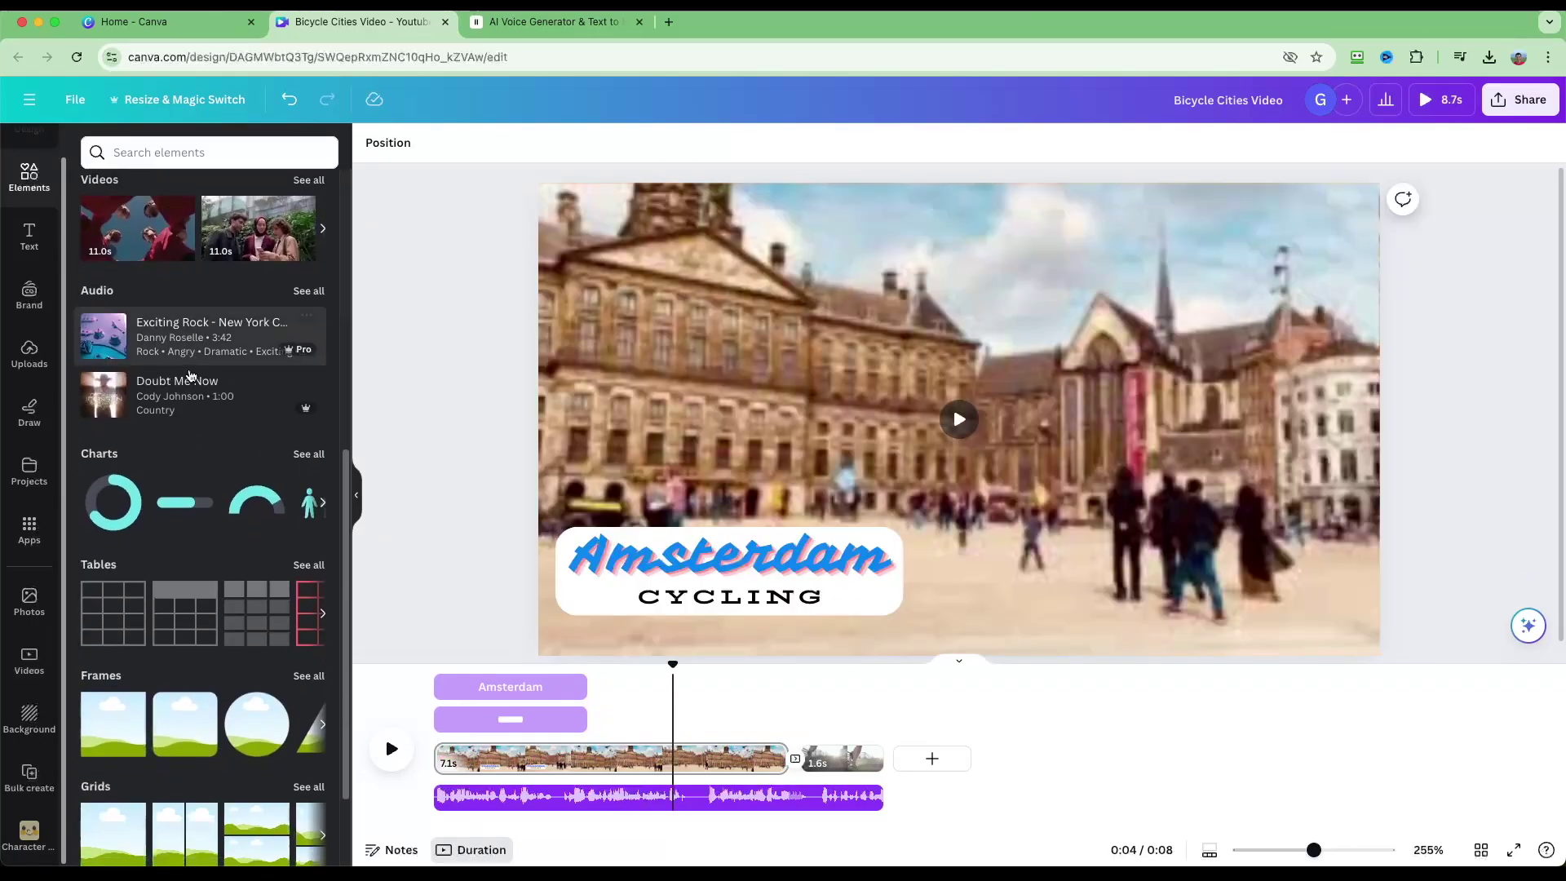
{"action": "scroll", "coordinate": [95, 476], "scroll_direction": "down", "scroll_amount": 2}
{"action": "scroll", "coordinate": [95, 476], "scroll_direction": "down", "scroll_amount": 4}
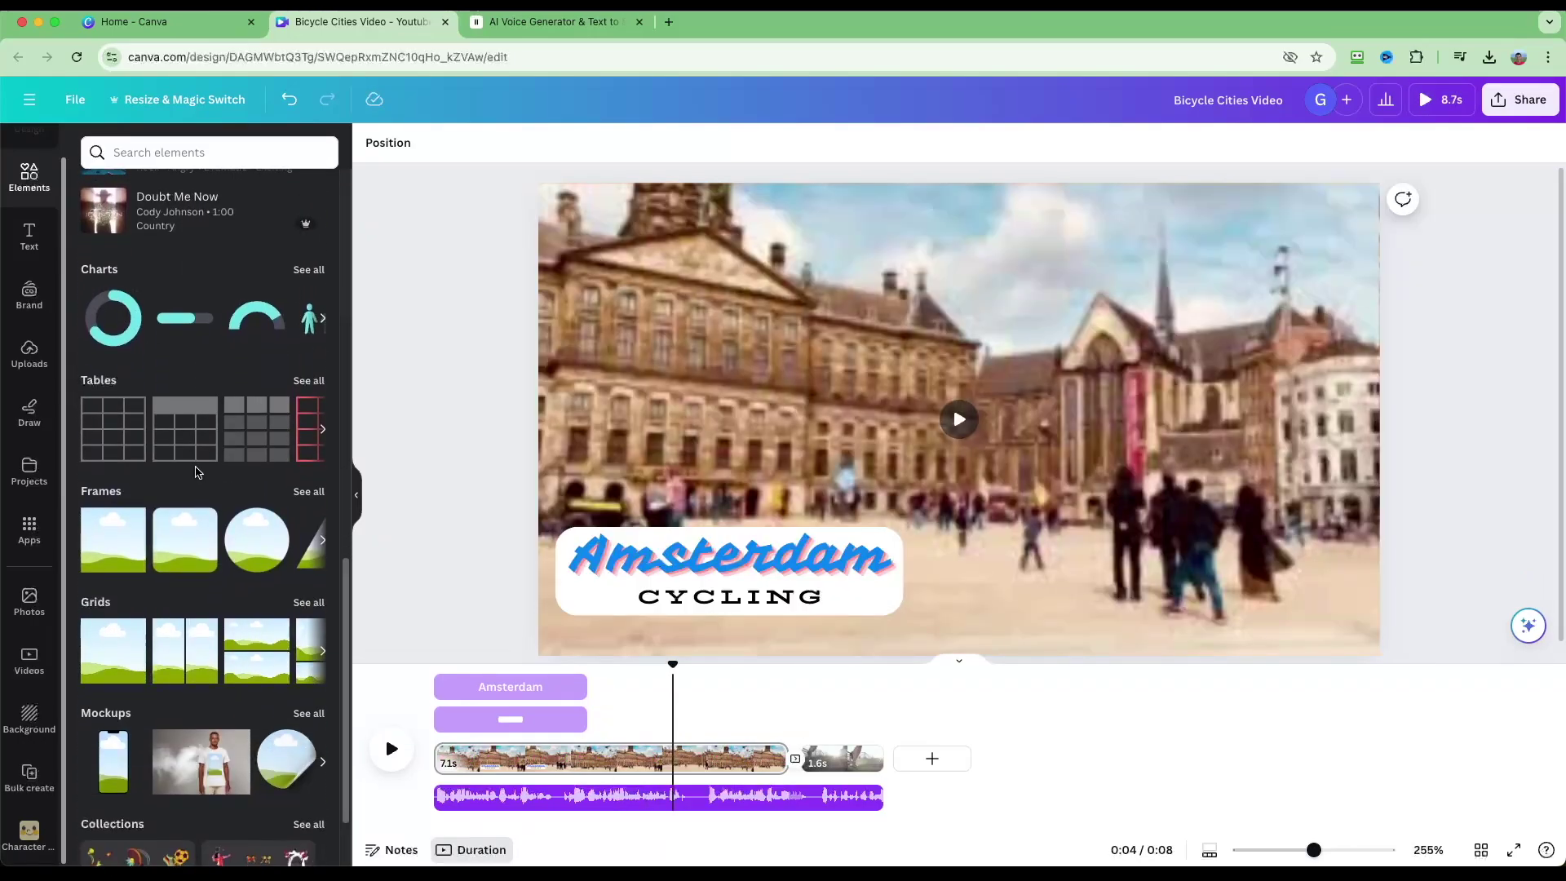
{"action": "scroll", "coordinate": [125, 324], "scroll_direction": "up", "scroll_amount": 10}
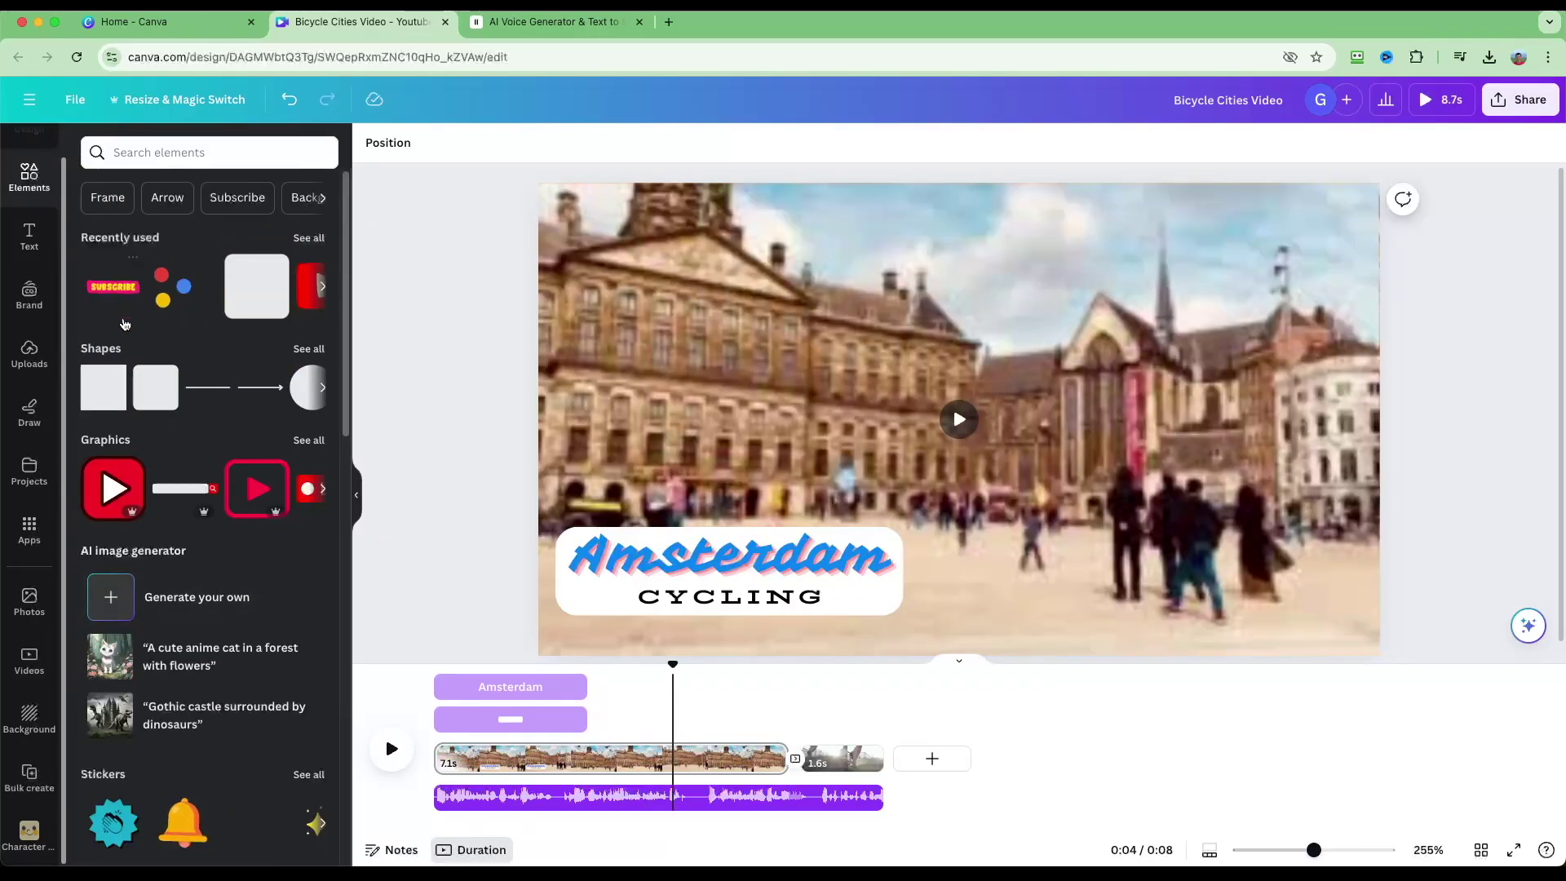
Search the elements library for "arrow" and look over the matching shapes, graphics and photos.
{"action": "left_click", "coordinate": [168, 155]}
{"action": "type", "text": "ar"}
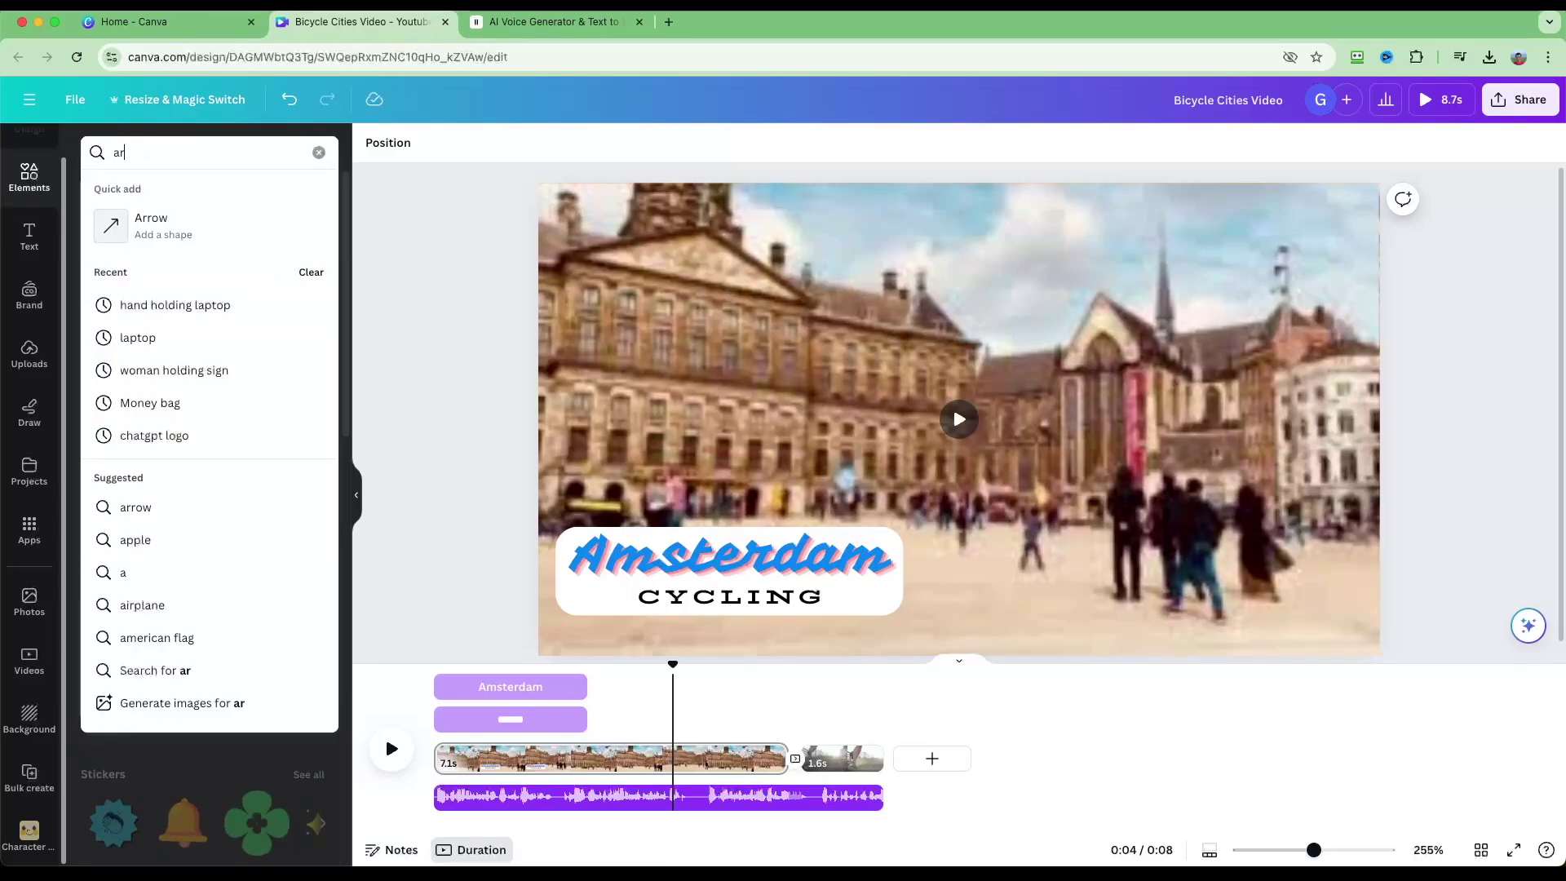
{"action": "type", "text": "row"}
{"action": "key", "text": "Return"}
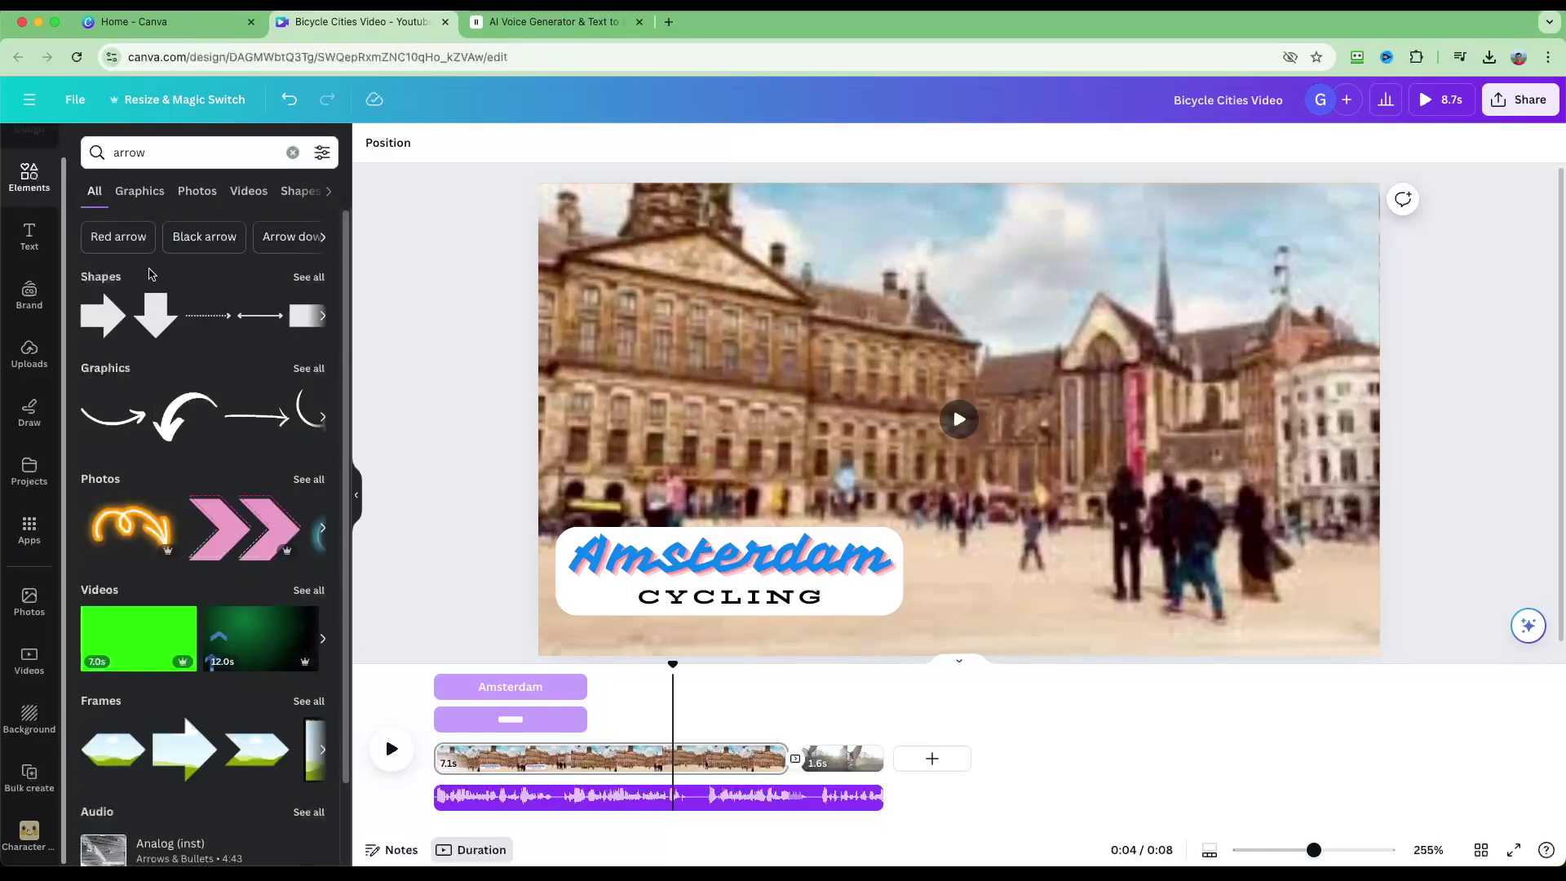
{"action": "scroll", "coordinate": [155, 342], "scroll_direction": "down", "scroll_amount": 2}
{"action": "scroll", "coordinate": [163, 456], "scroll_direction": "up", "scroll_amount": 2}
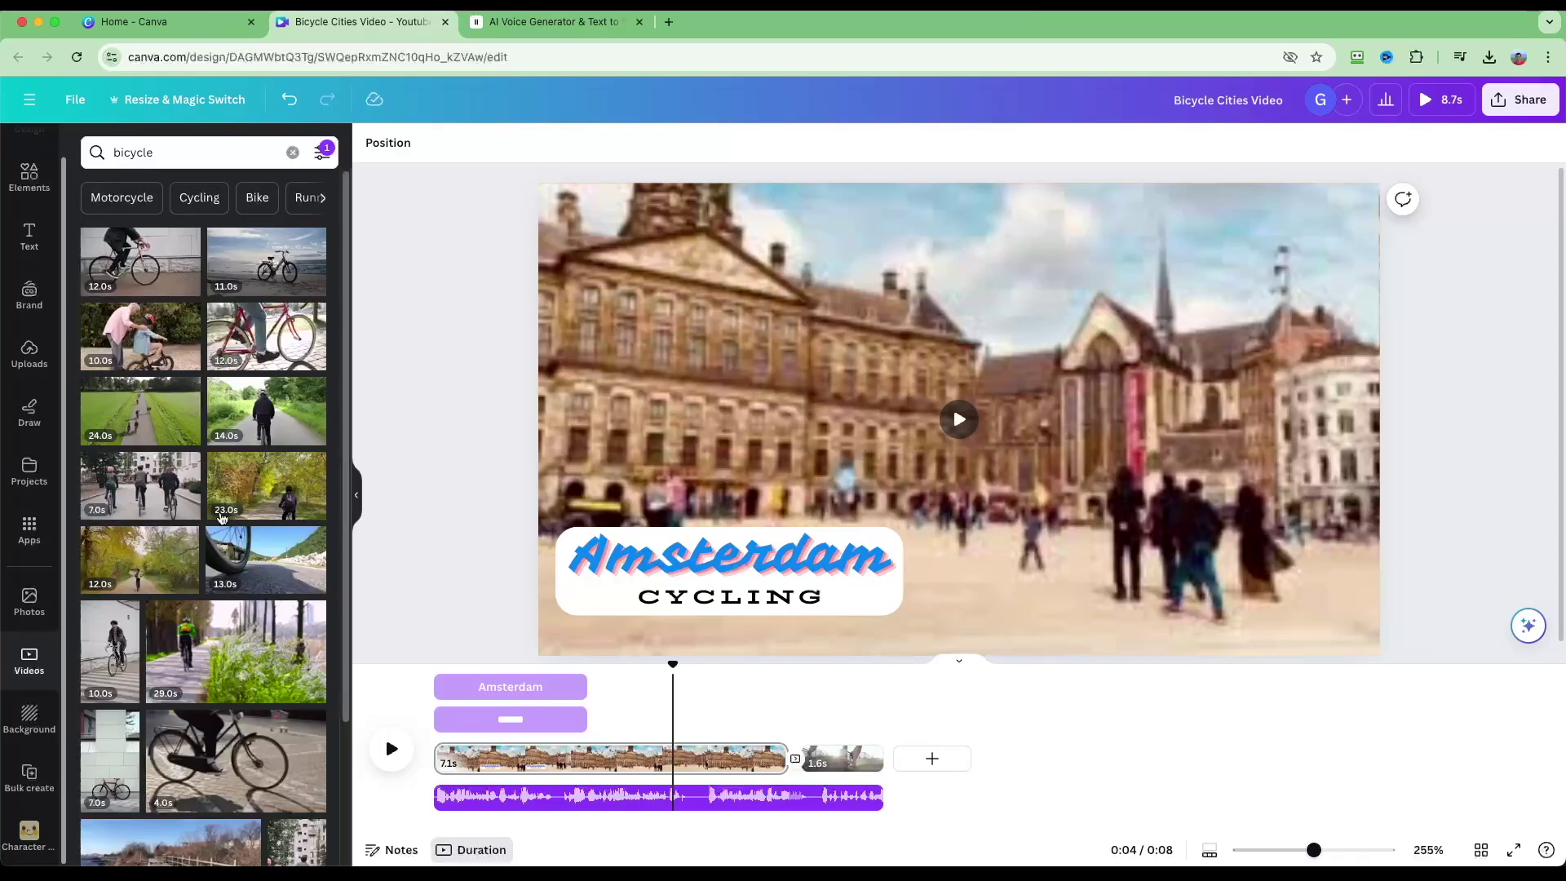
Look through the bicycle videos and check the colour, orientation and price filters set for the search.
{"action": "scroll", "coordinate": [197, 555], "scroll_direction": "down", "scroll_amount": 3}
{"action": "scroll", "coordinate": [199, 408], "scroll_direction": "up", "scroll_amount": 3}
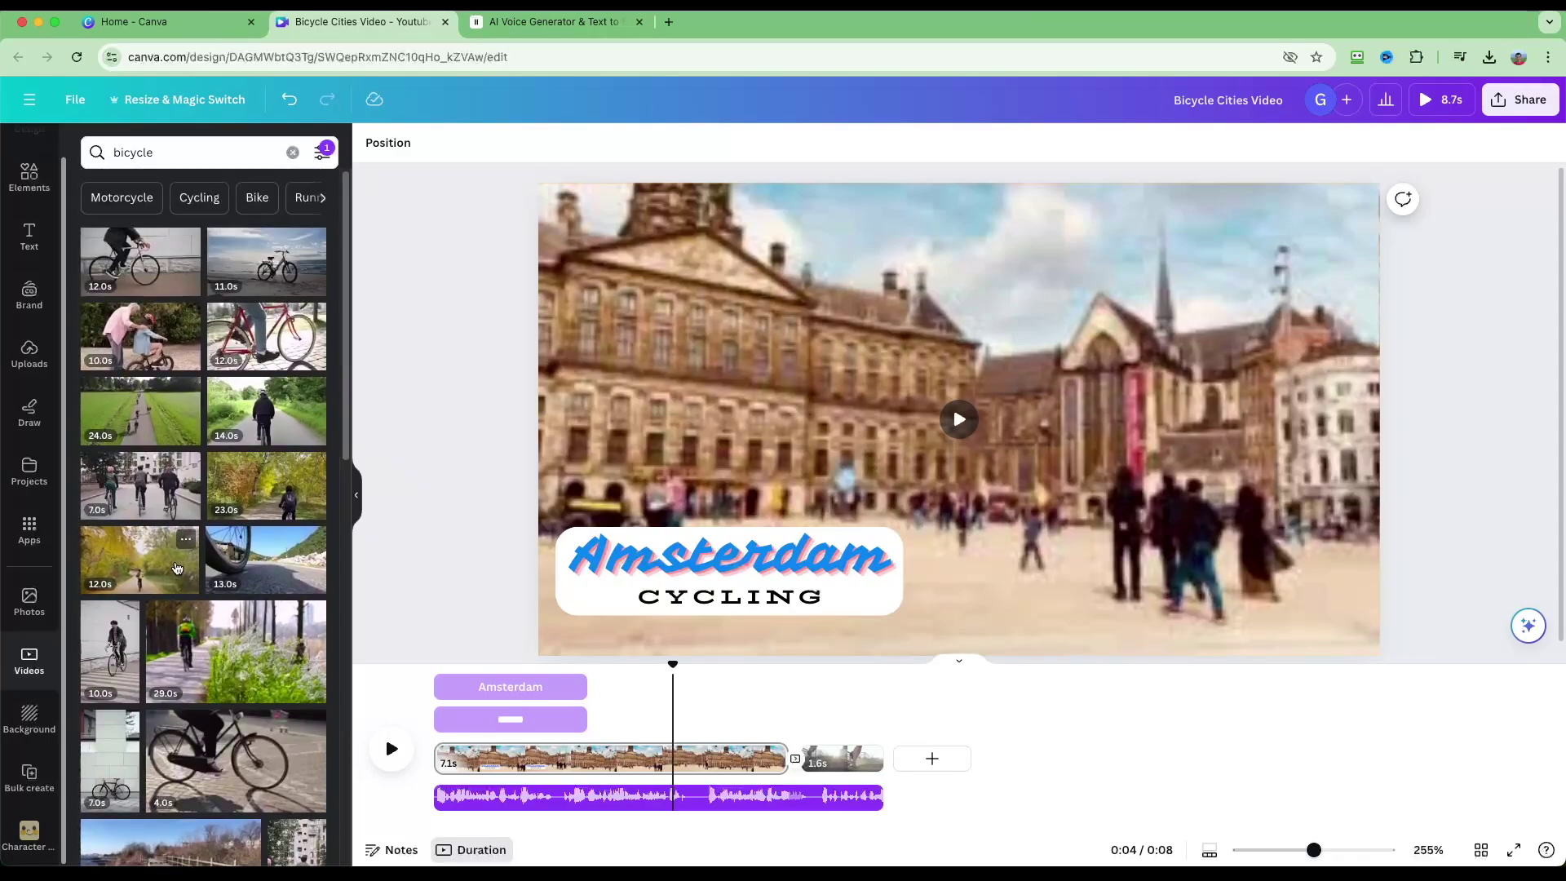
{"action": "left_click", "coordinate": [322, 153]}
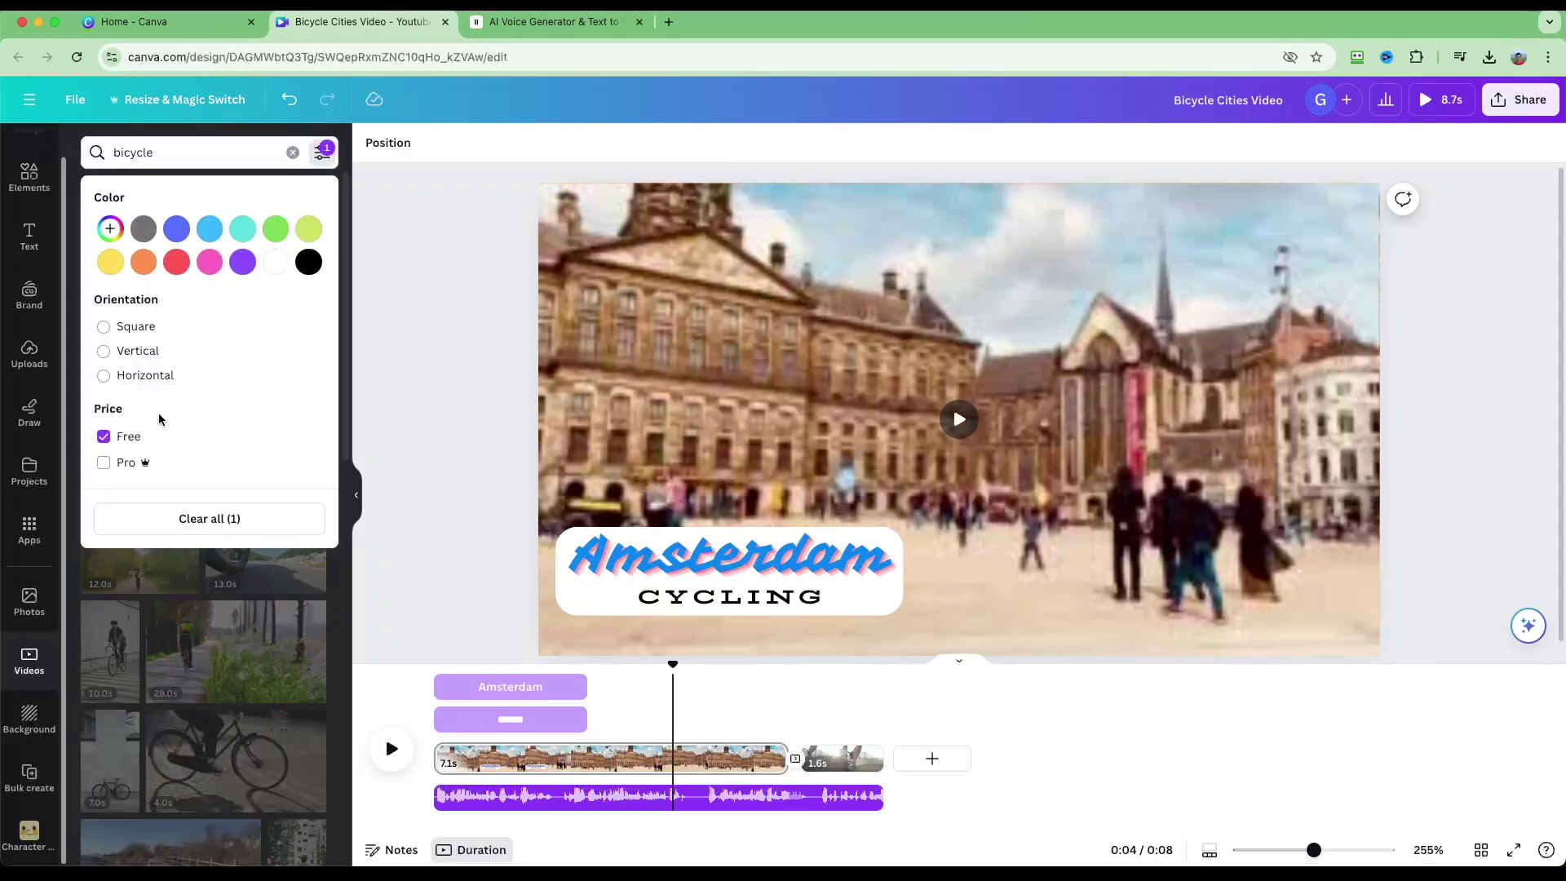
{"action": "left_click", "coordinate": [365, 189]}
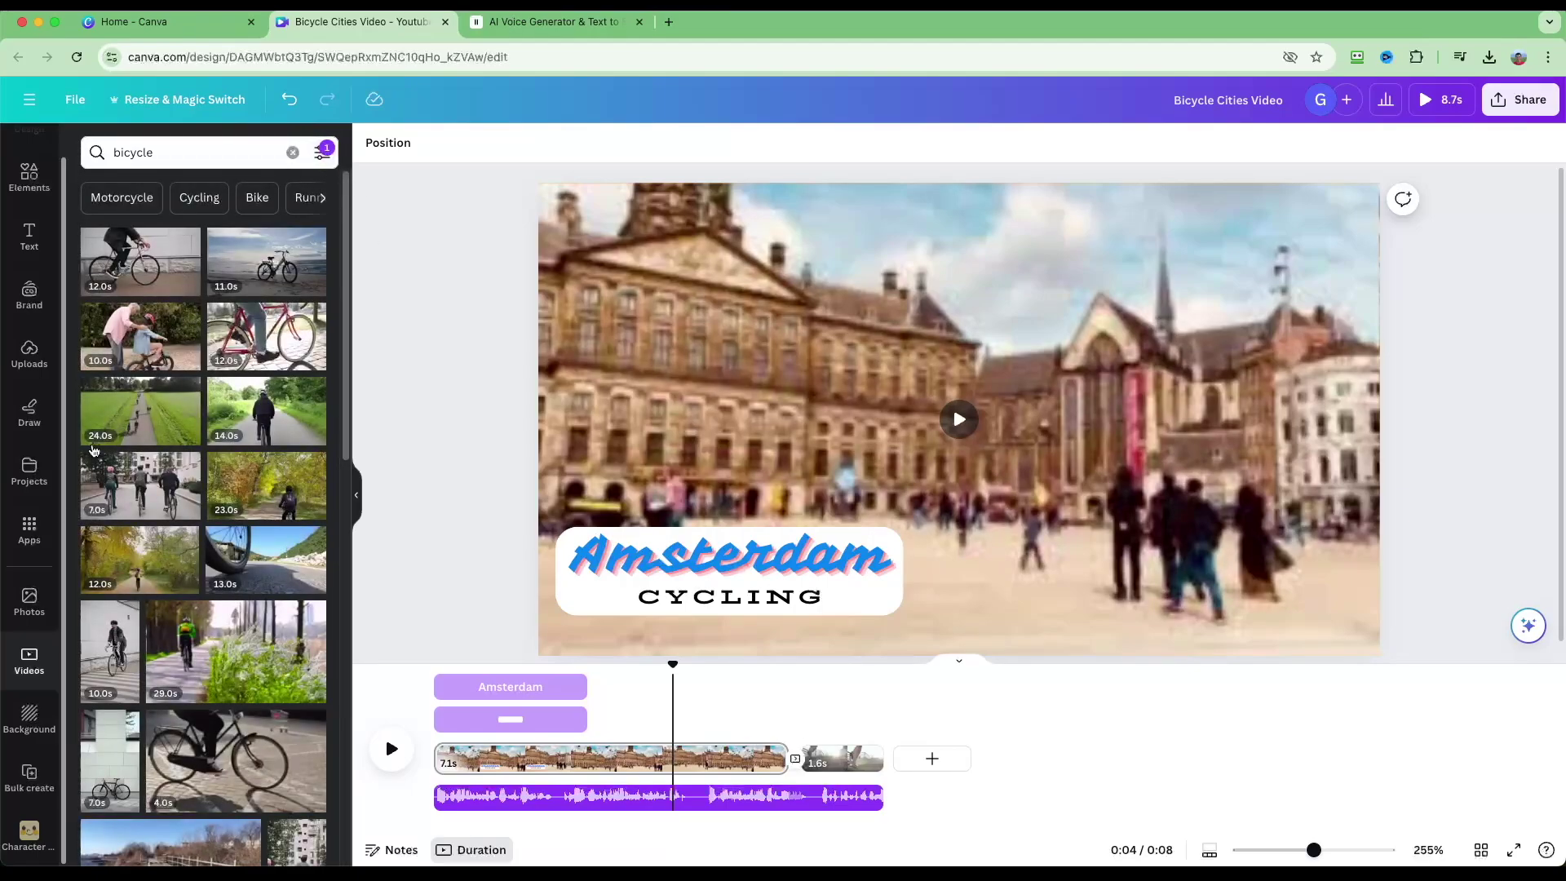
Browse the photo library and search it for "bicycle".
{"action": "left_click", "coordinate": [28, 608]}
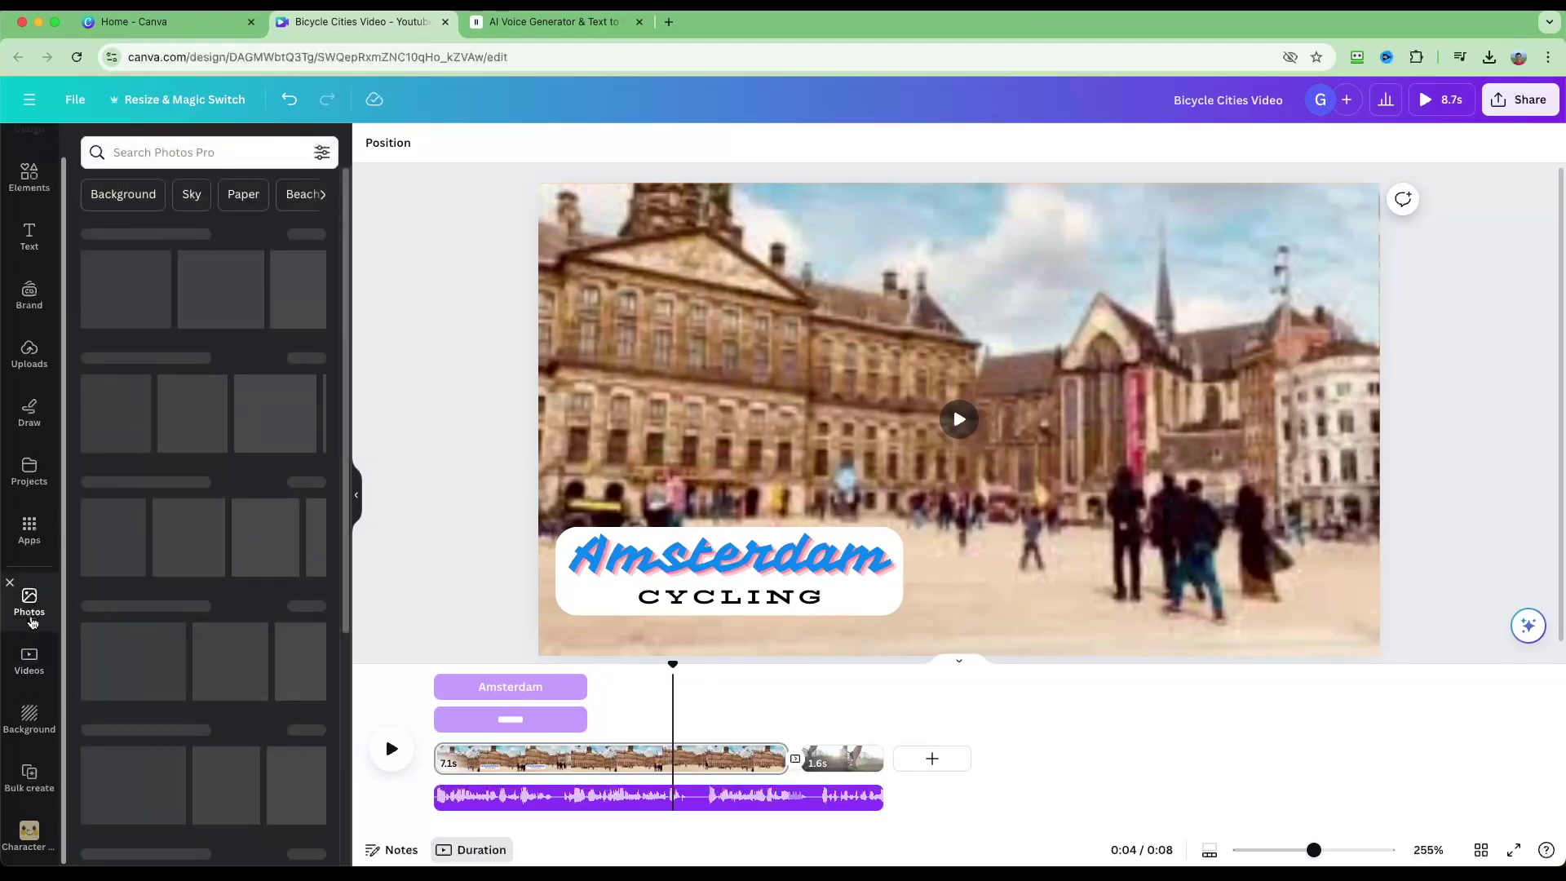
{"action": "scroll", "coordinate": [143, 509], "scroll_direction": "down", "scroll_amount": 5}
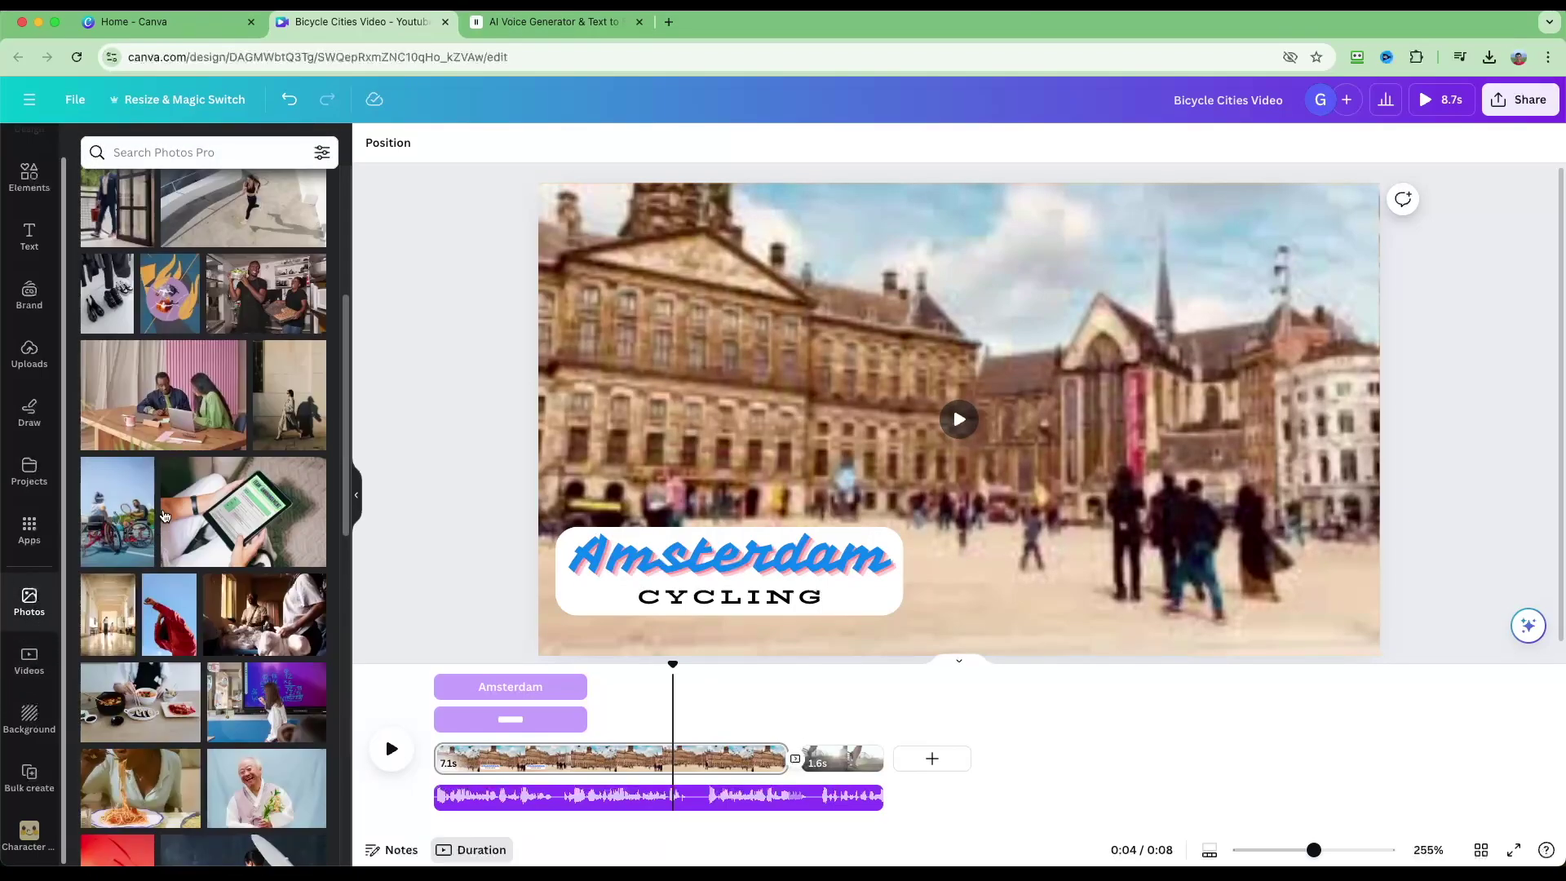
{"action": "scroll", "coordinate": [227, 546], "scroll_direction": "up", "scroll_amount": 5}
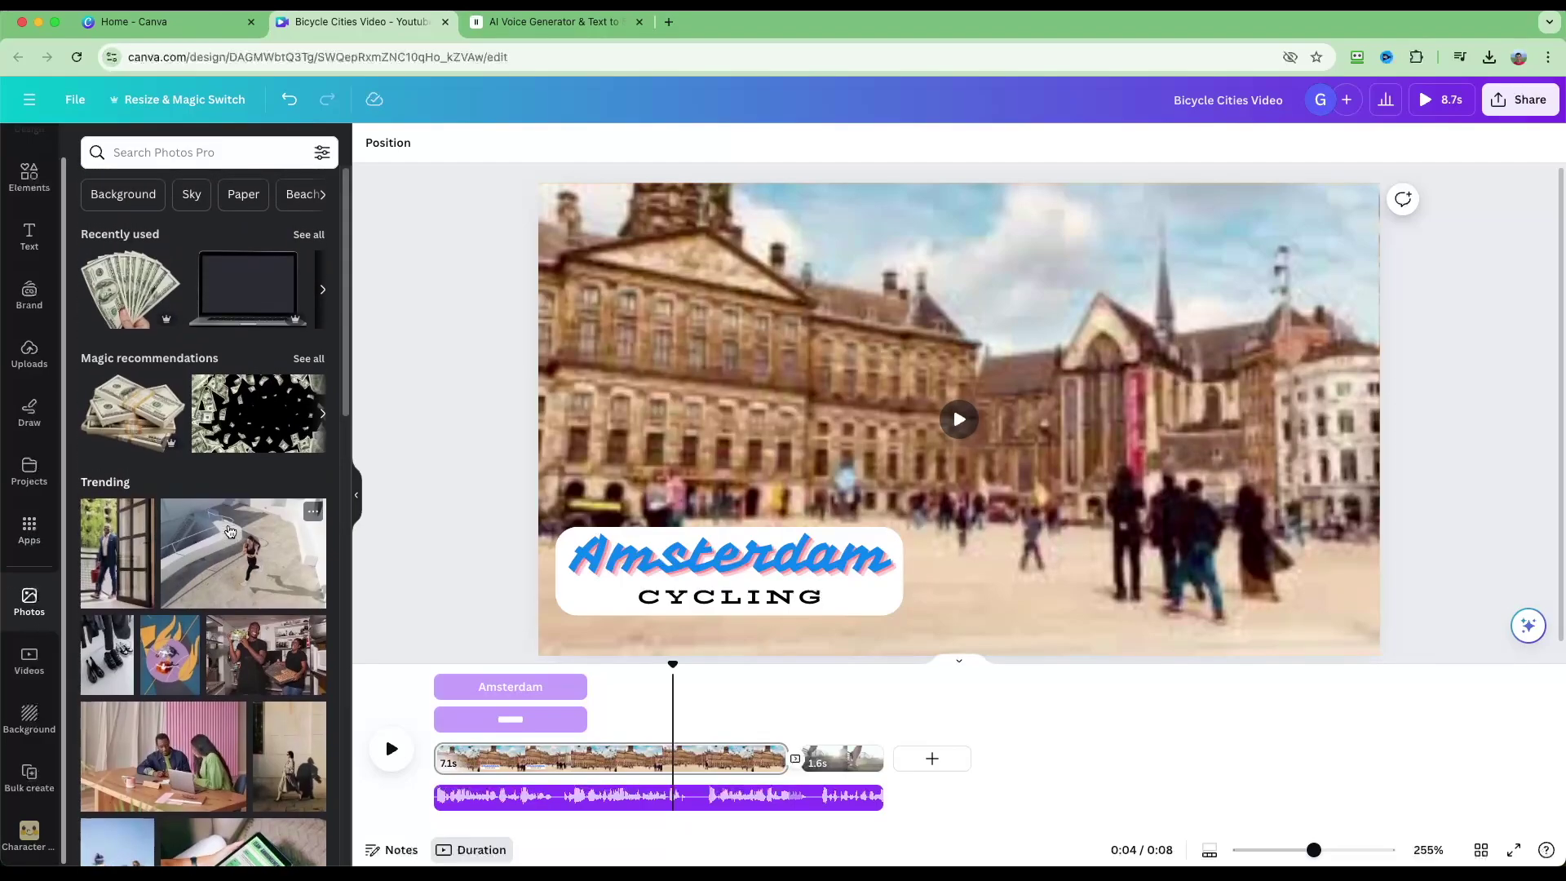
{"action": "left_click", "coordinate": [200, 153]}
{"action": "type", "text": "bicycle"}
{"action": "key", "text": "Return"}
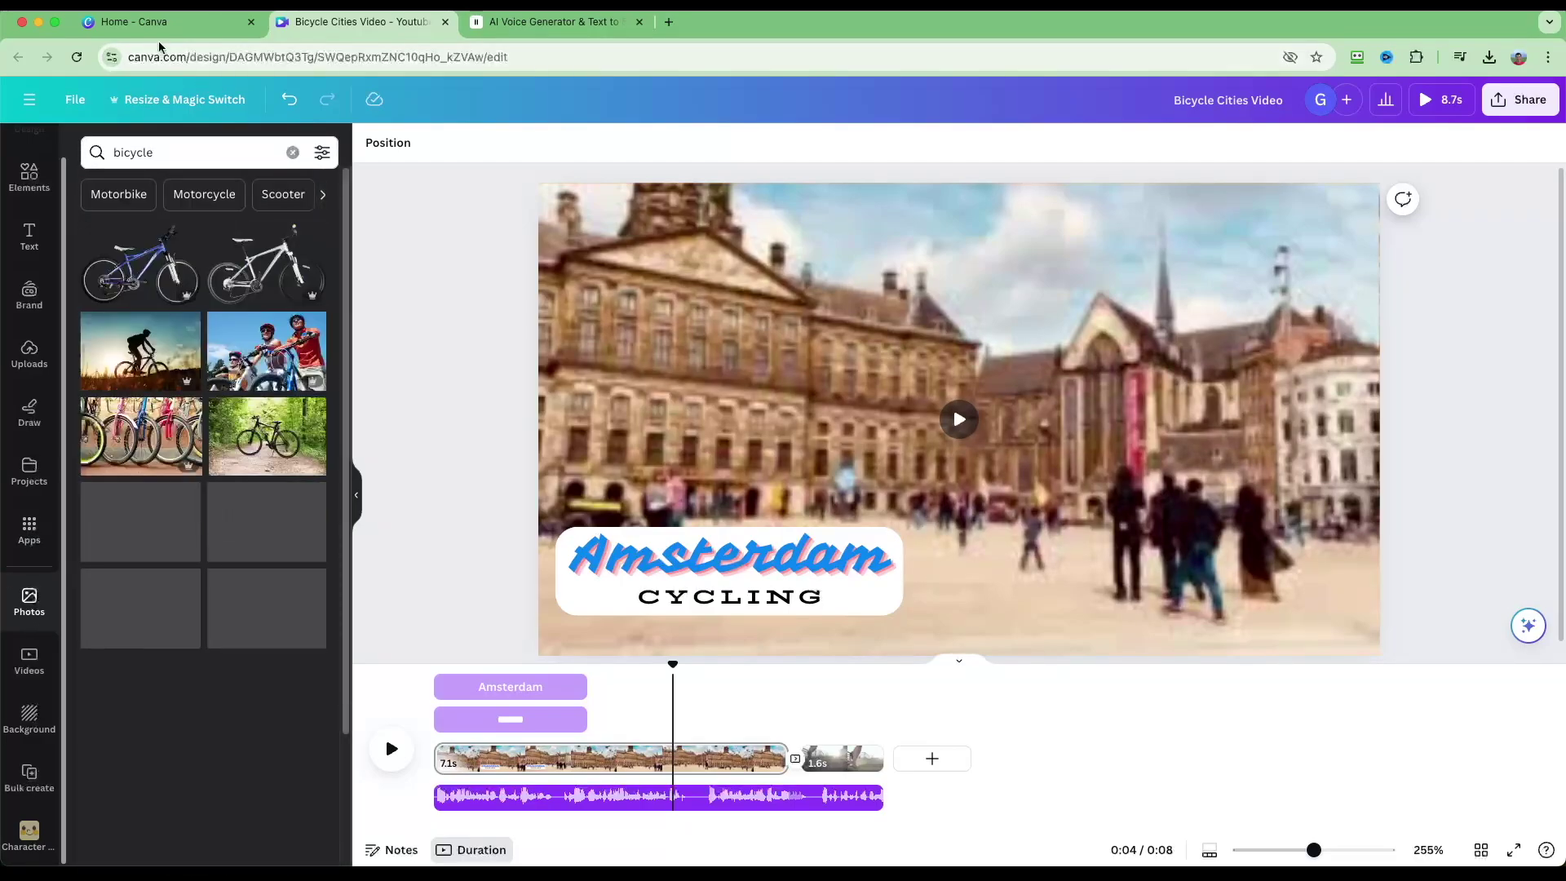
Limit the bicycle photo search to Free items and look through the matching photos.
{"action": "left_click", "coordinate": [322, 152]}
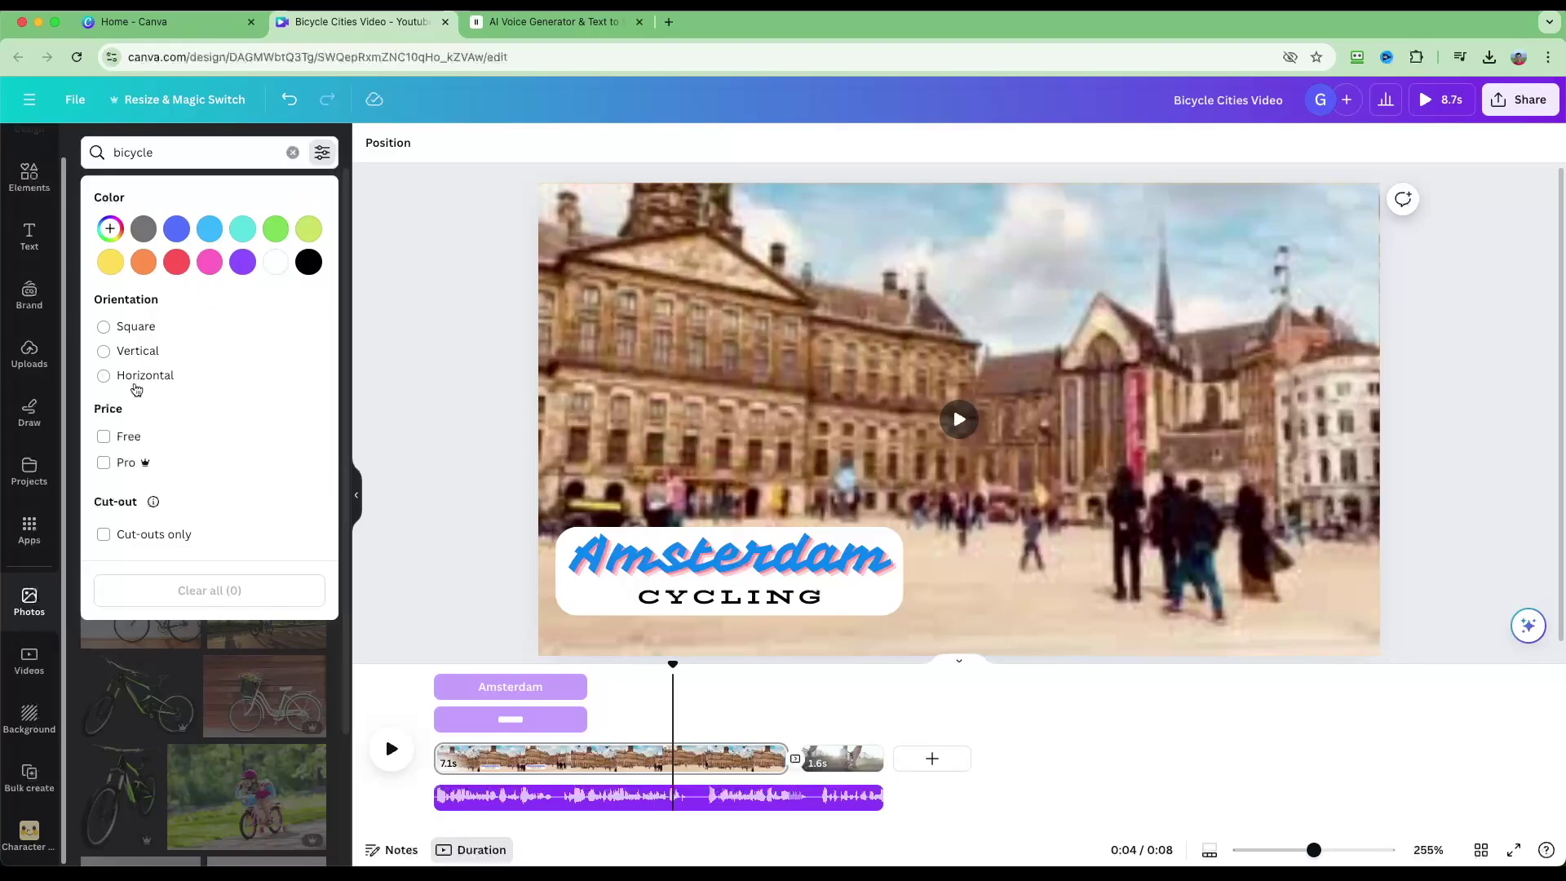
{"action": "left_click", "coordinate": [104, 439]}
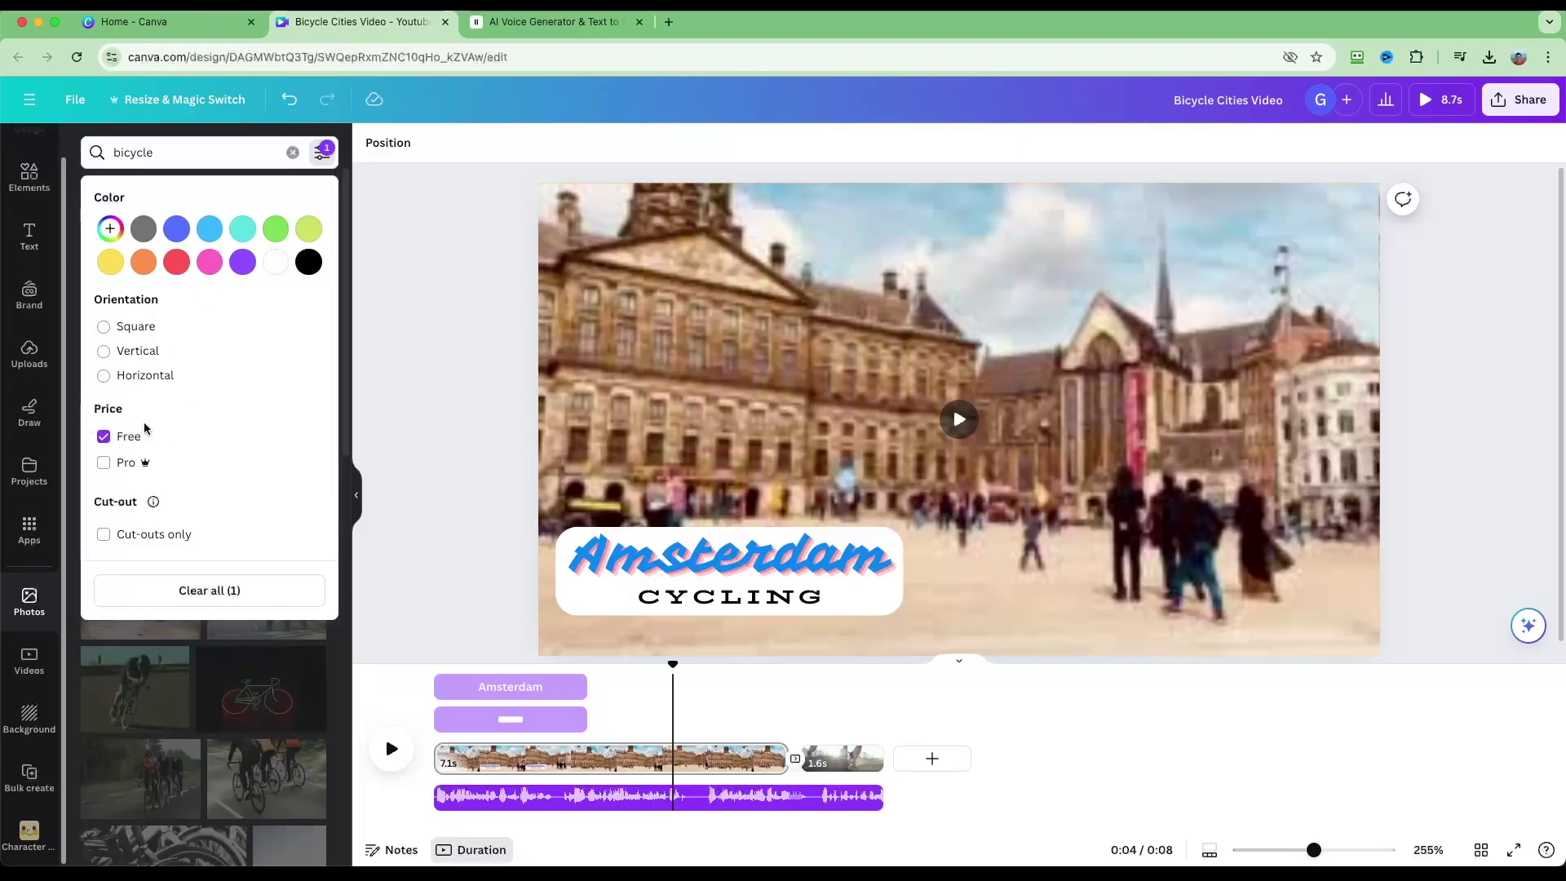
{"action": "left_click", "coordinate": [323, 152]}
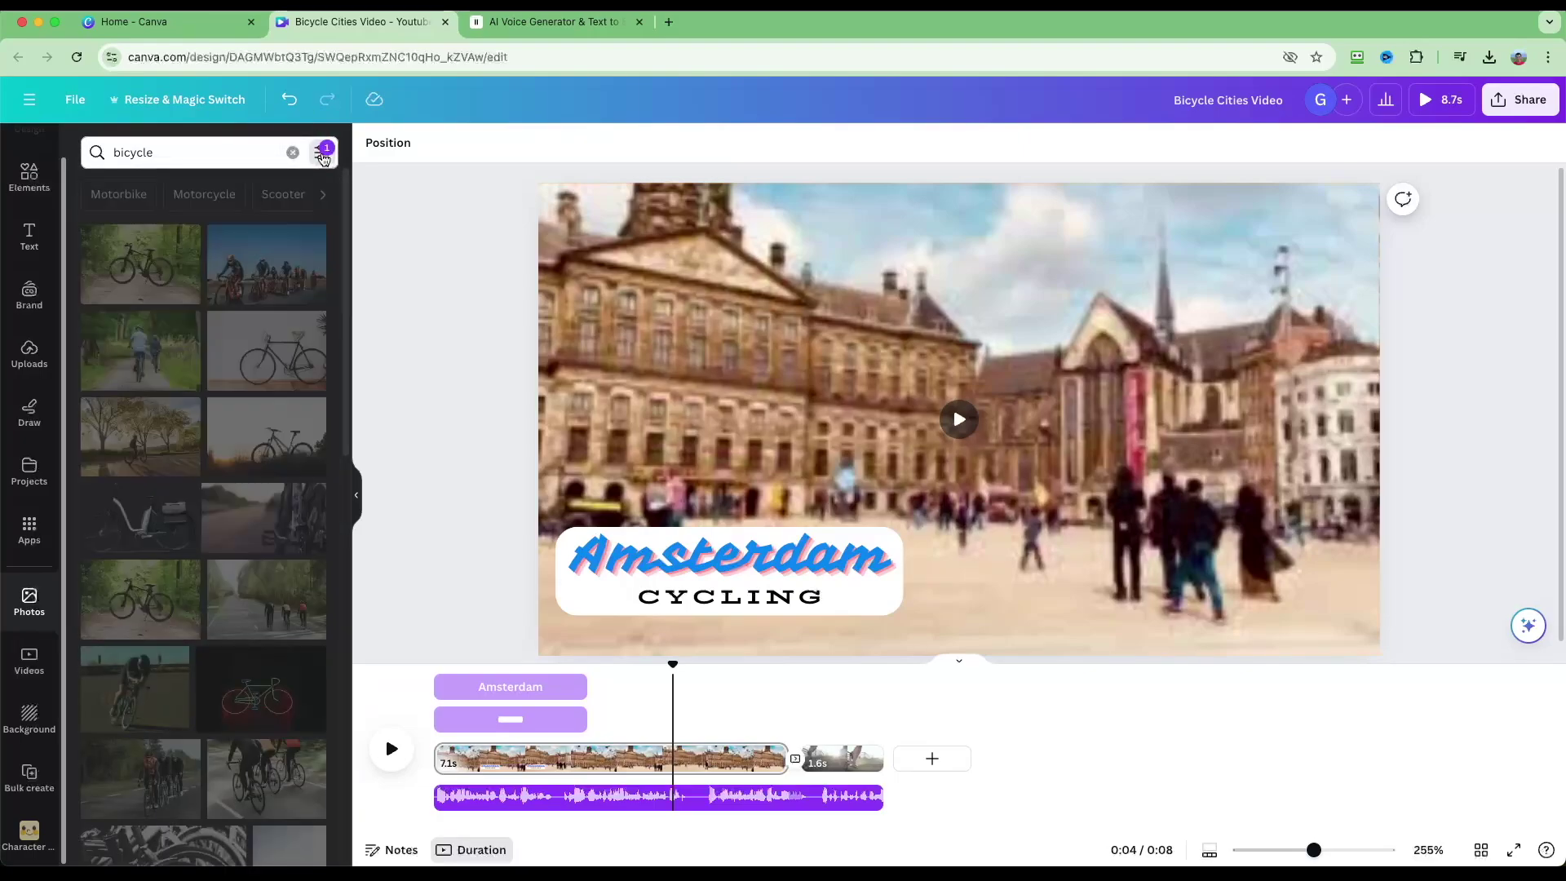
{"action": "scroll", "coordinate": [256, 315], "scroll_direction": "down", "scroll_amount": 10}
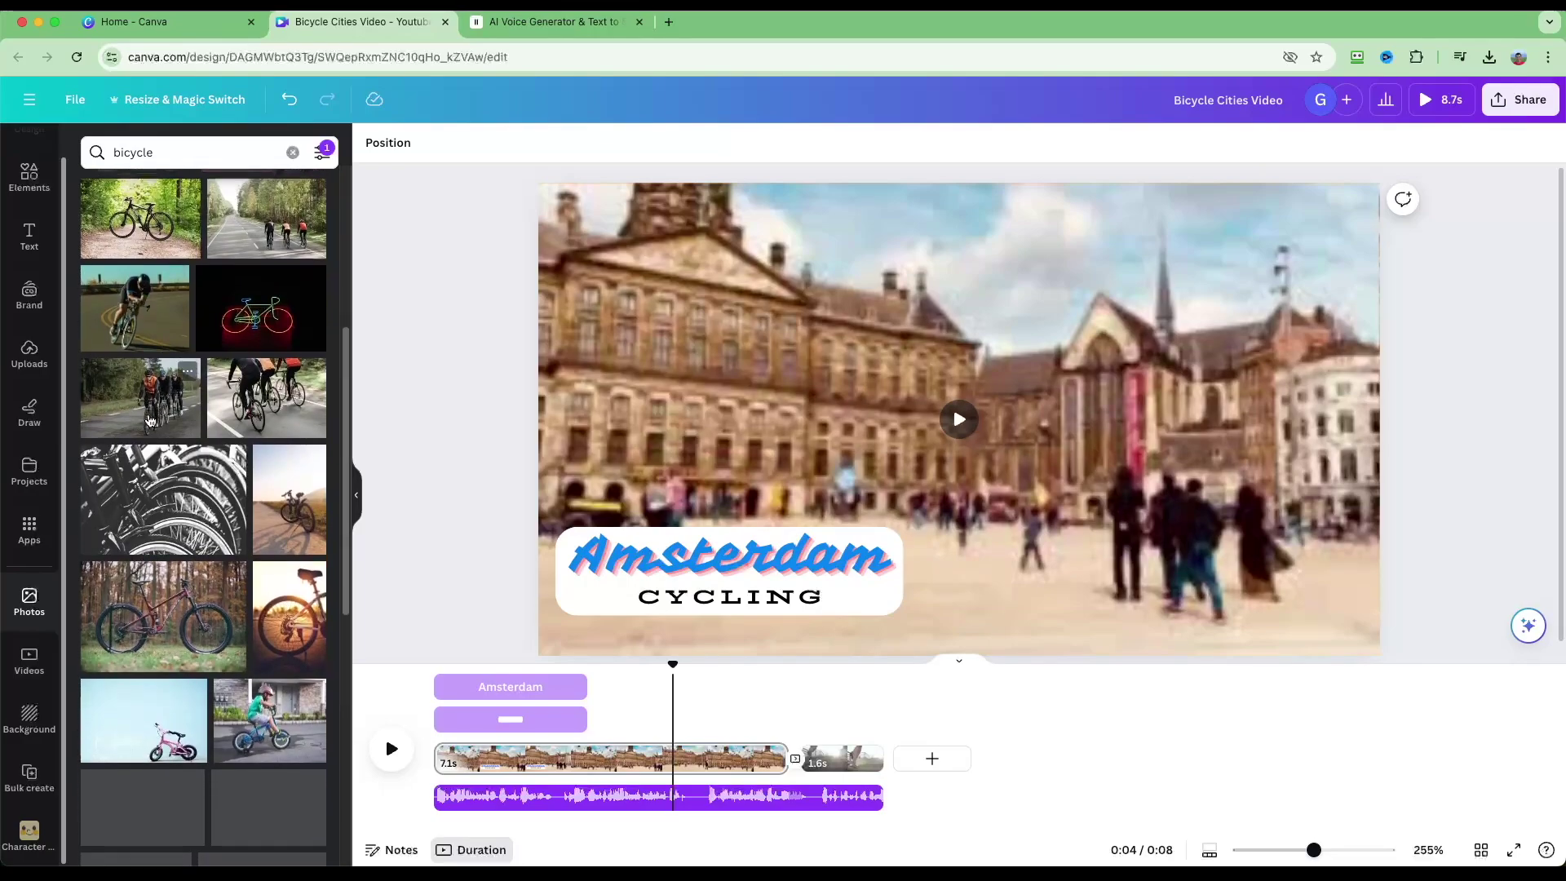
{"action": "scroll", "coordinate": [167, 433], "scroll_direction": "down", "scroll_amount": 10}
{"action": "scroll", "coordinate": [178, 469], "scroll_direction": "up", "scroll_amount": 8}
{"action": "scroll", "coordinate": [179, 469], "scroll_direction": "up", "scroll_amount": 5}
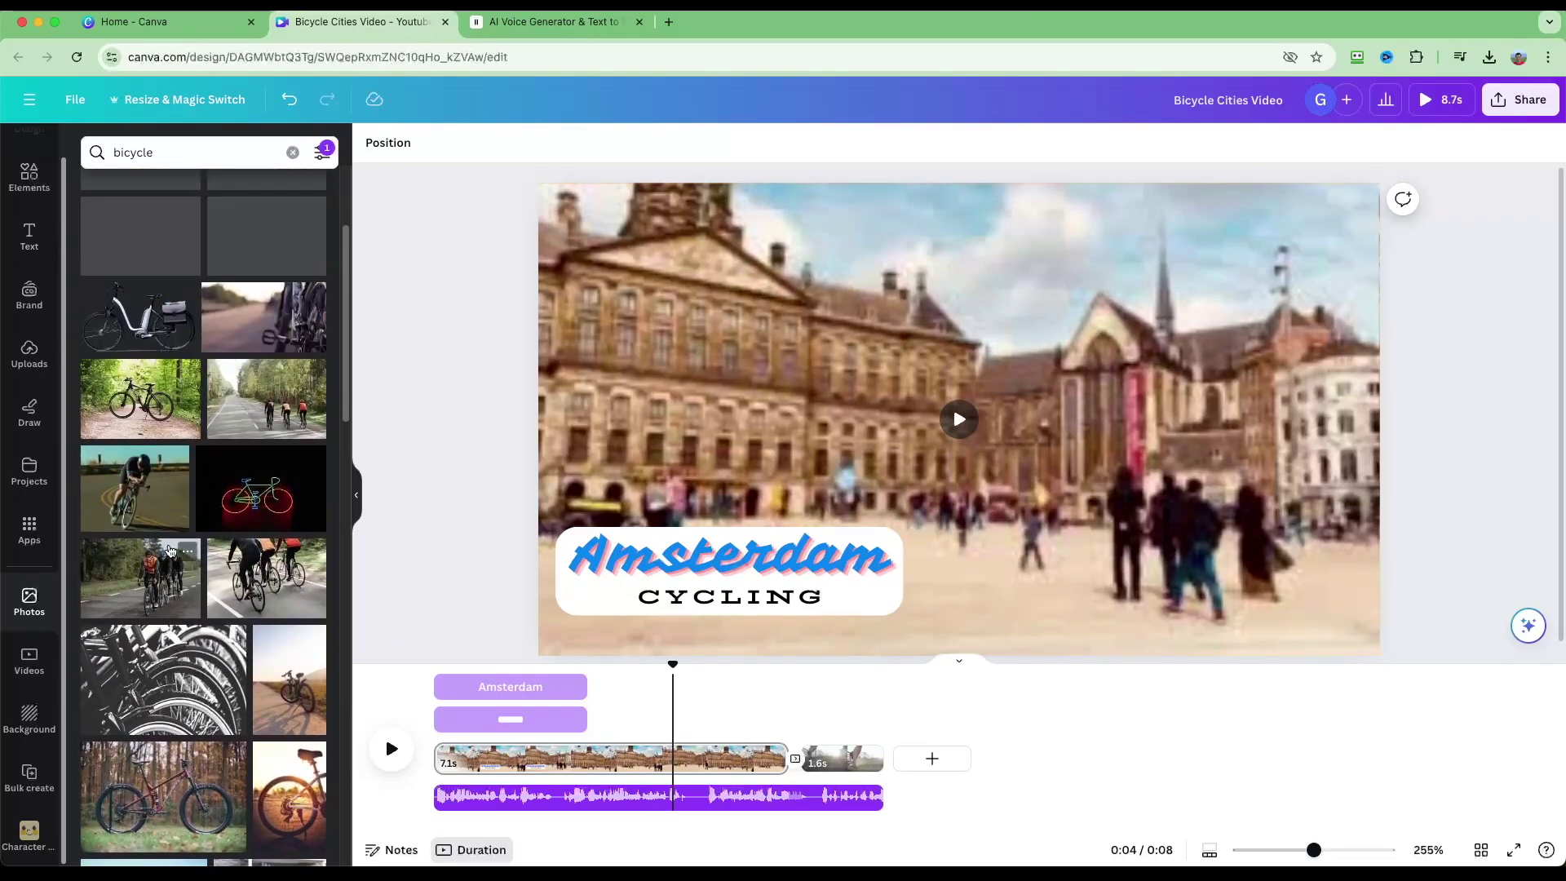
{"action": "scroll", "coordinate": [163, 471], "scroll_direction": "up", "scroll_amount": 3}
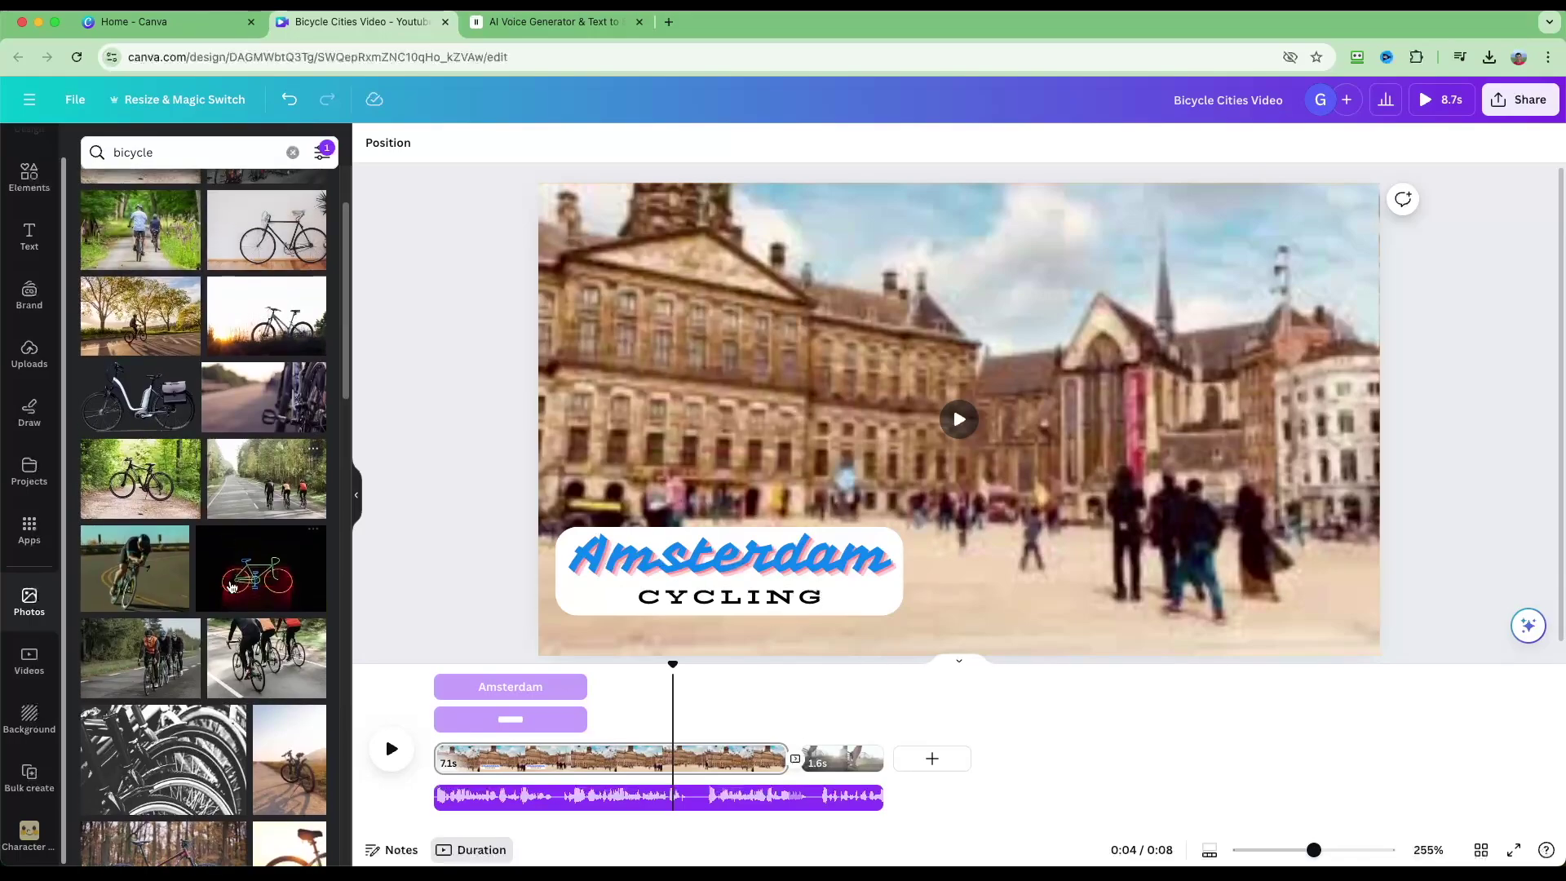
Add the photo of two cyclists on a forest path as a new page after the stairs clip and select it.
{"action": "left_click_drag", "start_coordinate": [131, 349], "coordinate": [904, 764]}
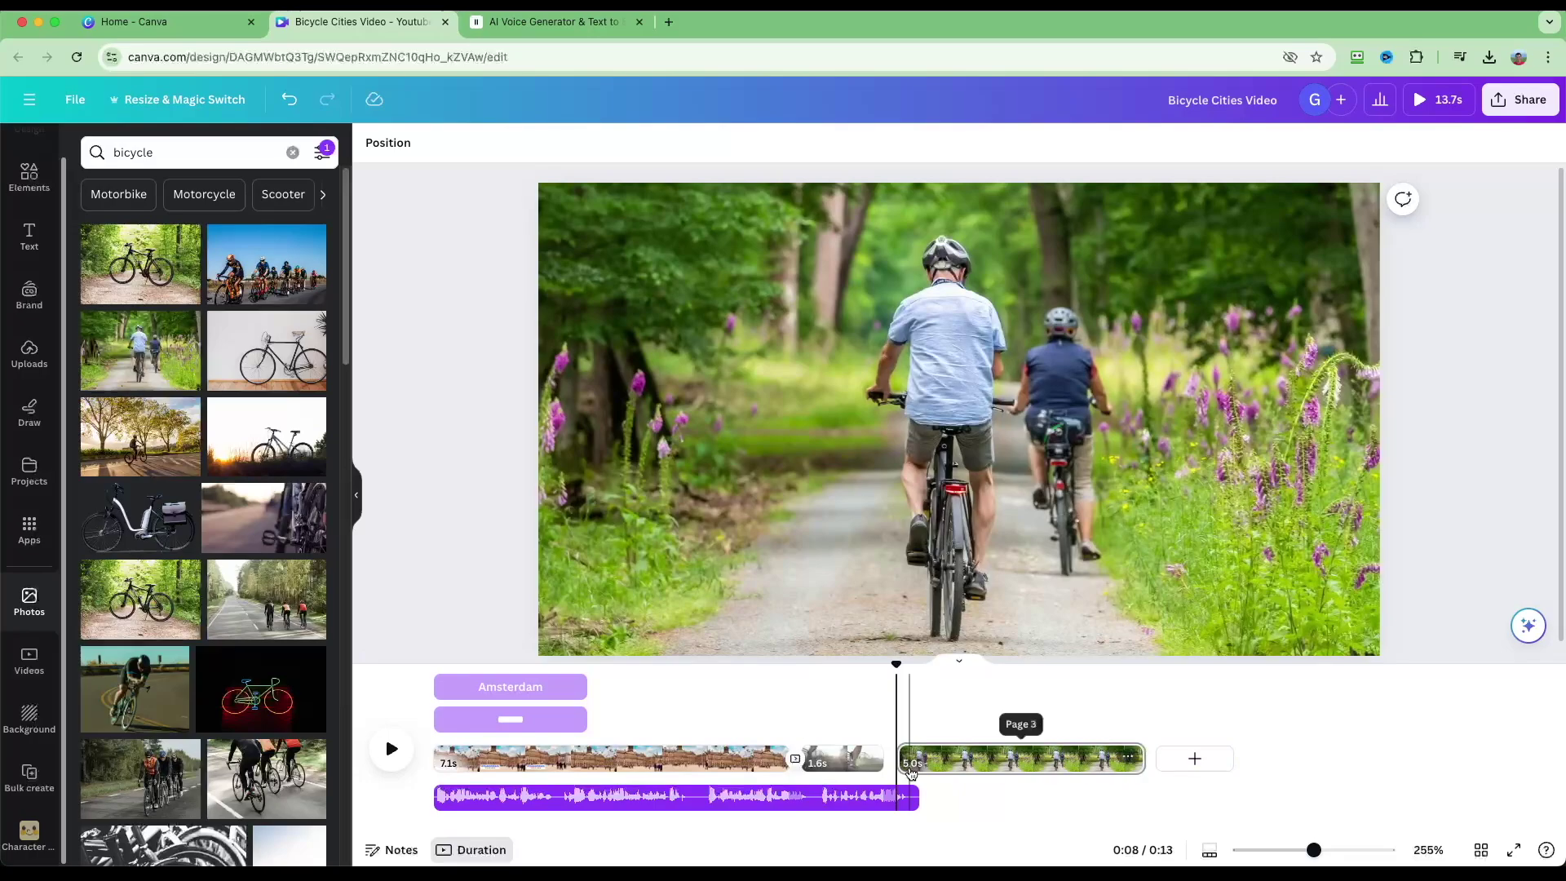
{"action": "left_click", "coordinate": [983, 772]}
{"action": "left_click", "coordinate": [965, 764]}
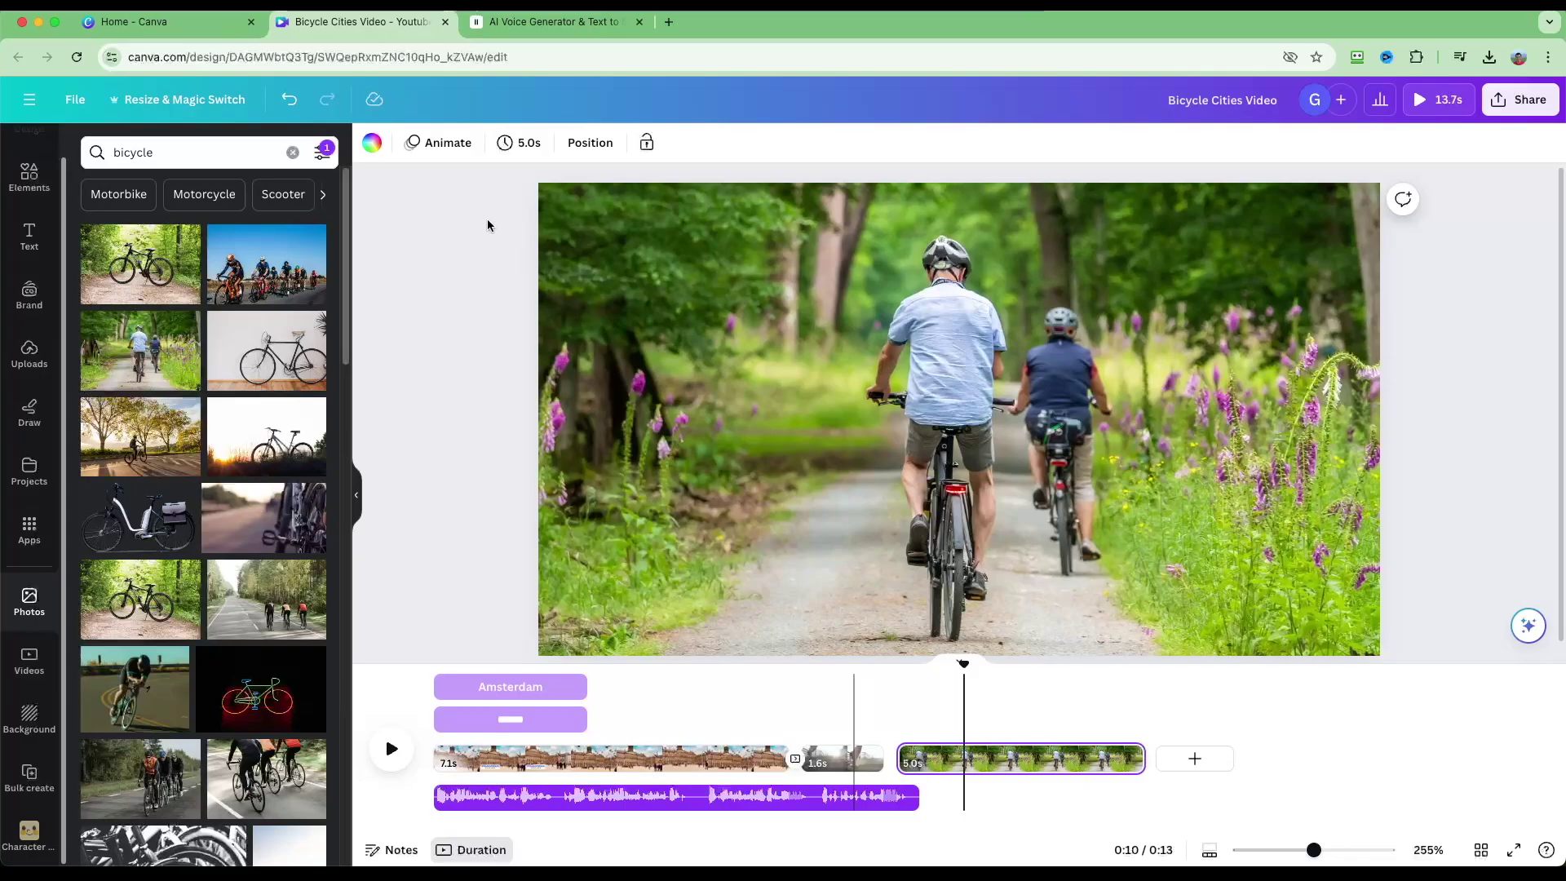
Apply the Photo Zoom animation to the cyclists page on enter, zooming out with a larger scale, and preview it.
{"action": "left_click", "coordinate": [441, 142]}
{"action": "scroll", "coordinate": [210, 413], "scroll_direction": "down", "scroll_amount": 5}
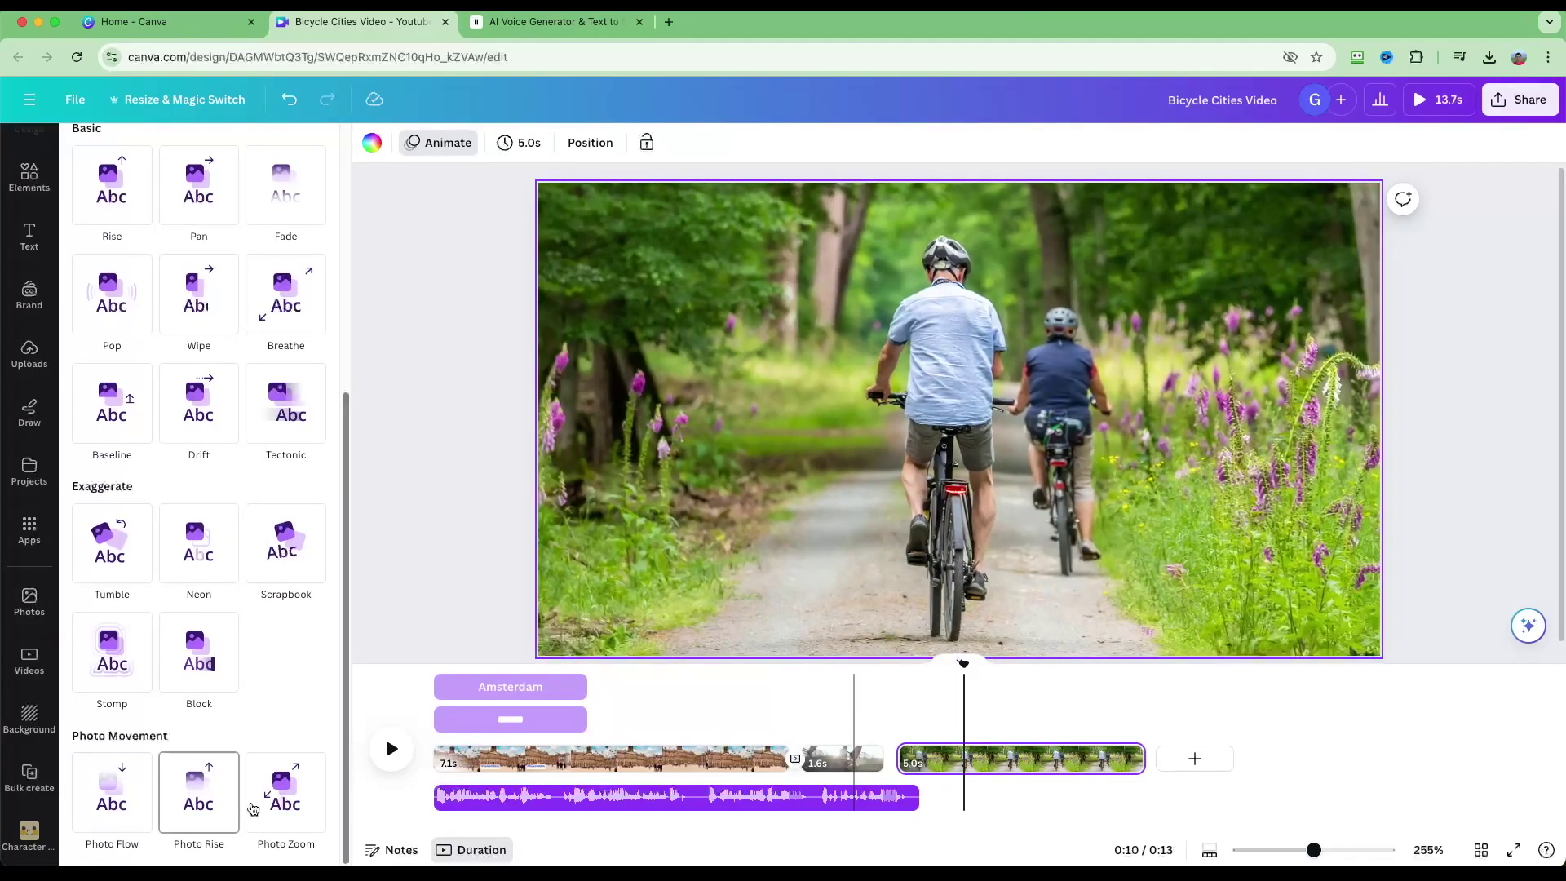
{"action": "left_click", "coordinate": [277, 807]}
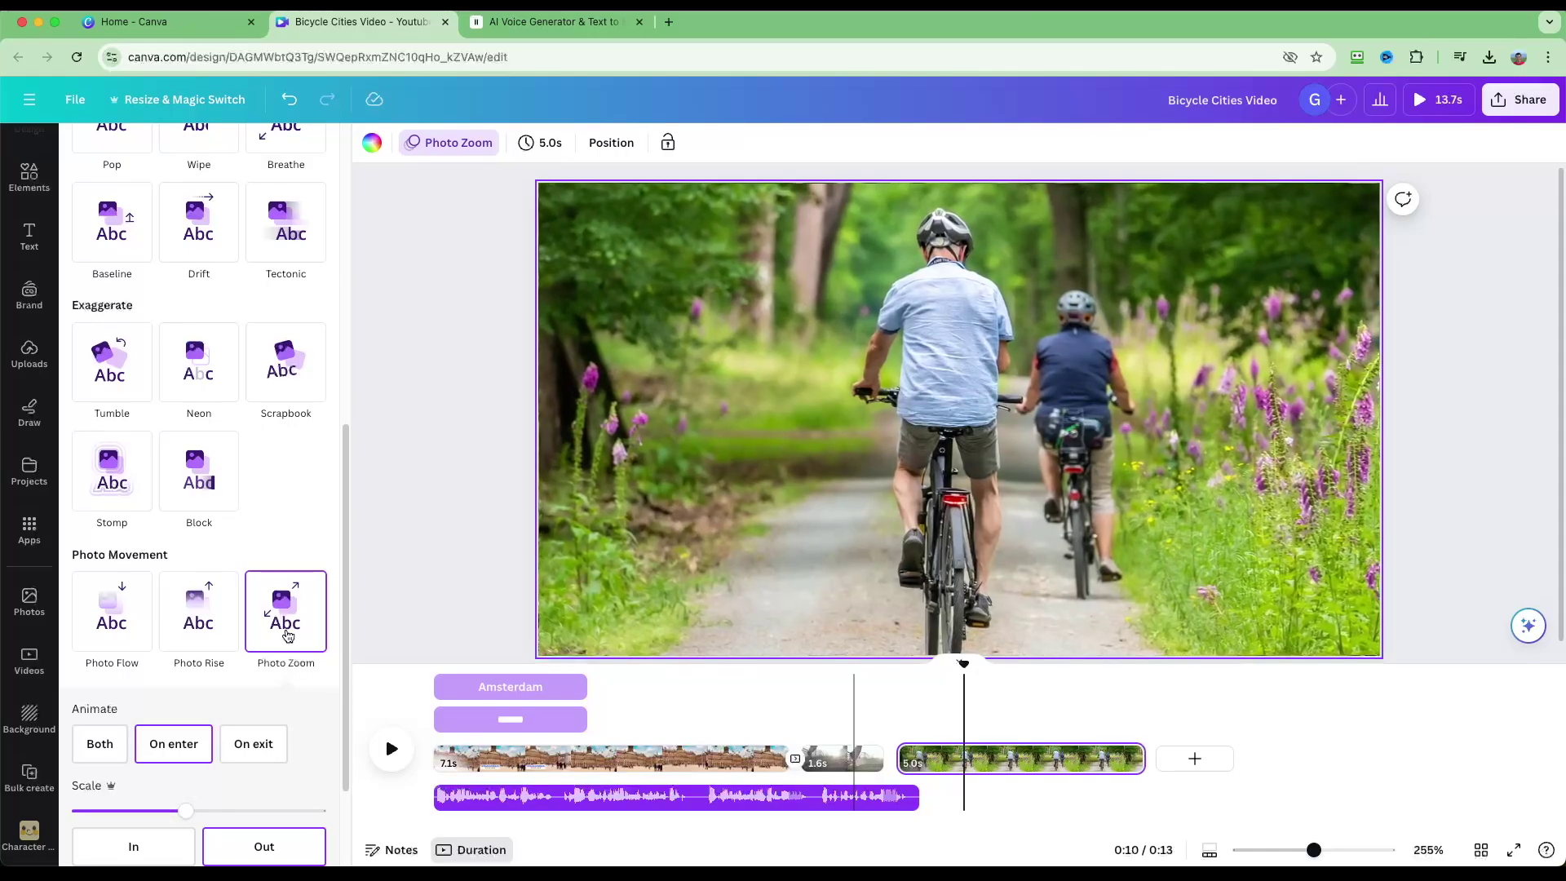
{"action": "scroll", "coordinate": [208, 695], "scroll_direction": "down", "scroll_amount": 2}
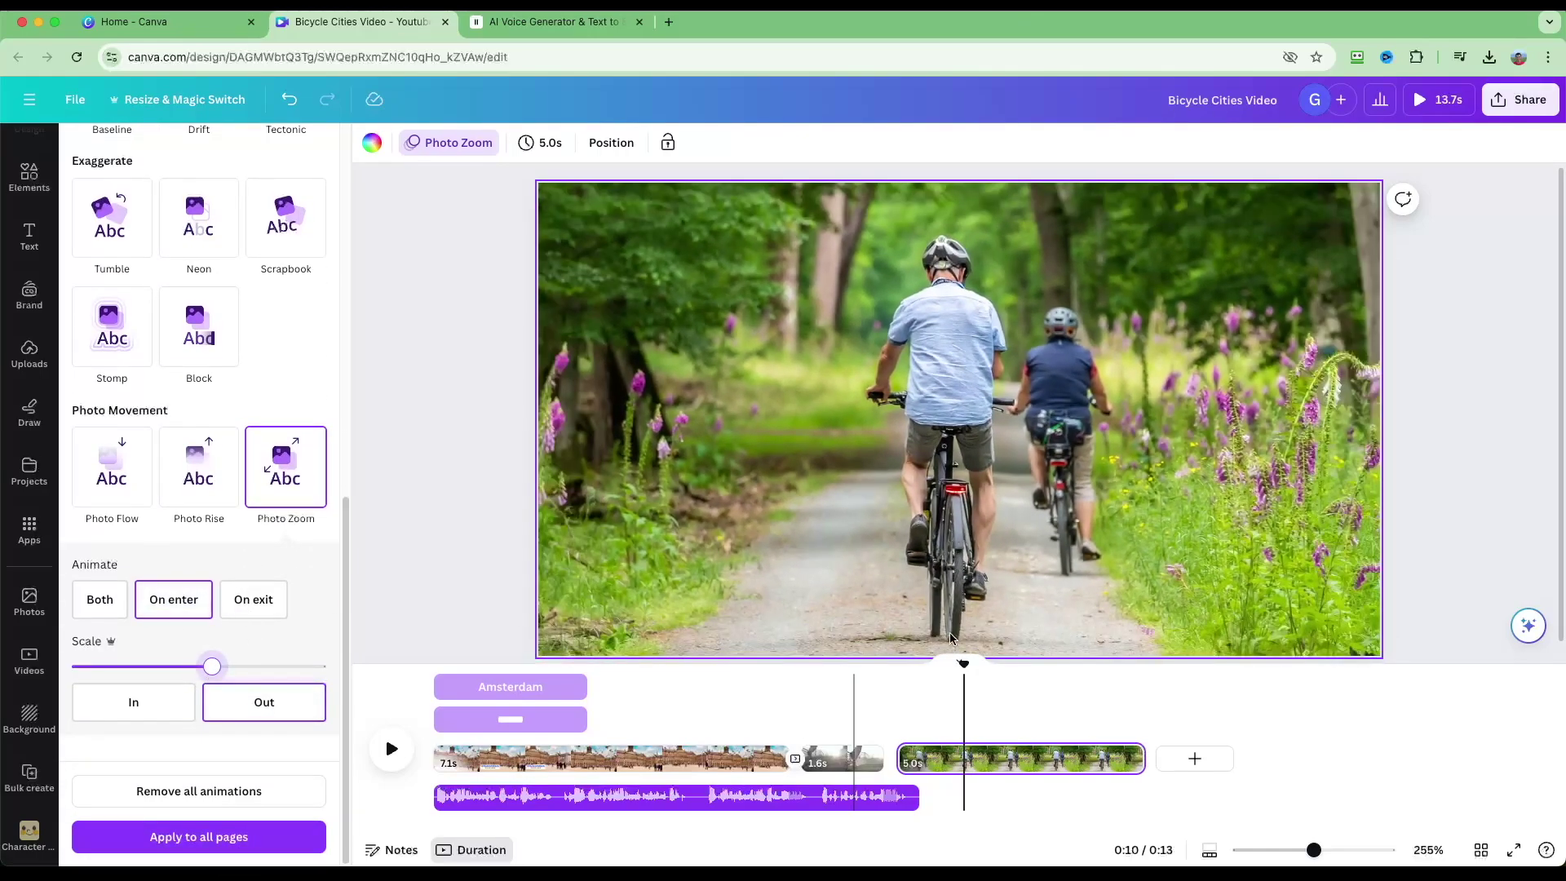
{"action": "left_click", "coordinate": [900, 683]}
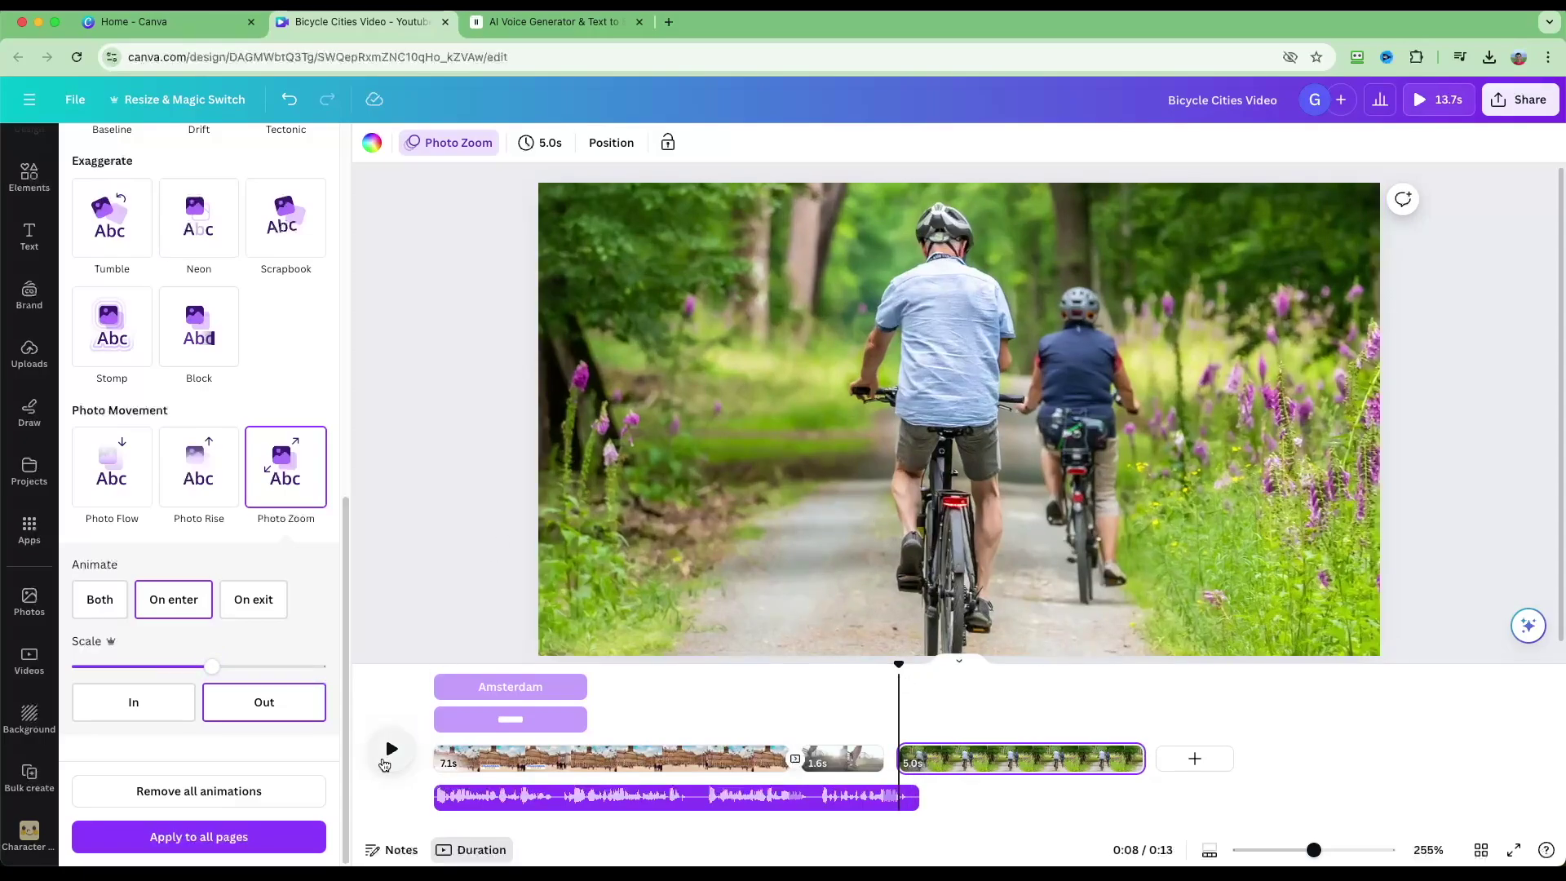
{"action": "left_click", "coordinate": [390, 760]}
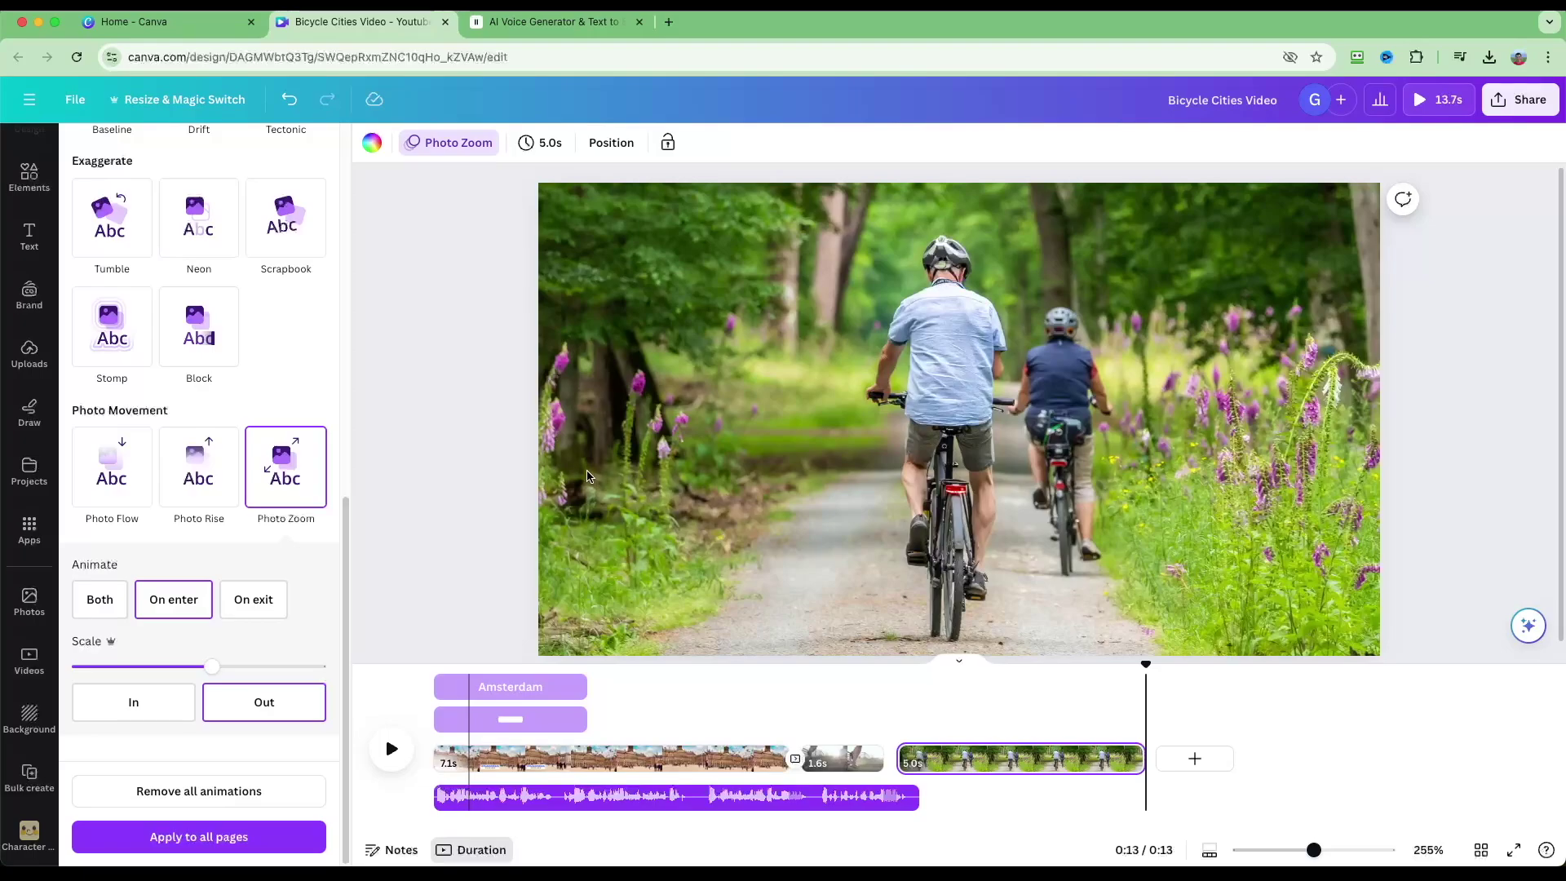
Delete the cyclists photo page and open the playback settings of the Amsterdam clip.
{"action": "key", "text": "Delete"}
{"action": "left_click", "coordinate": [638, 695]}
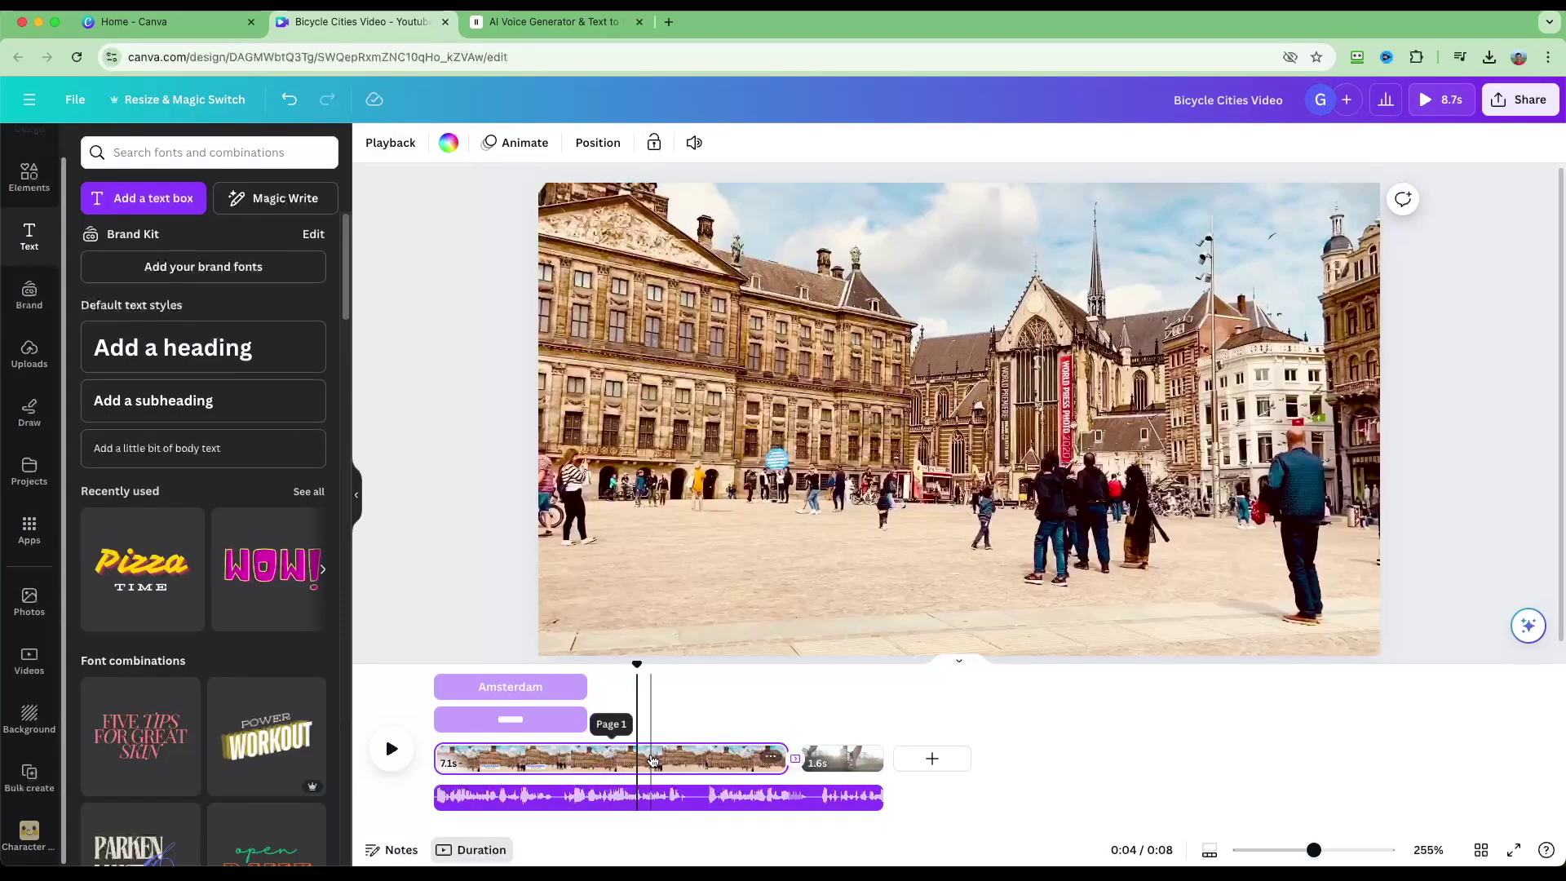
{"action": "left_click", "coordinate": [647, 765]}
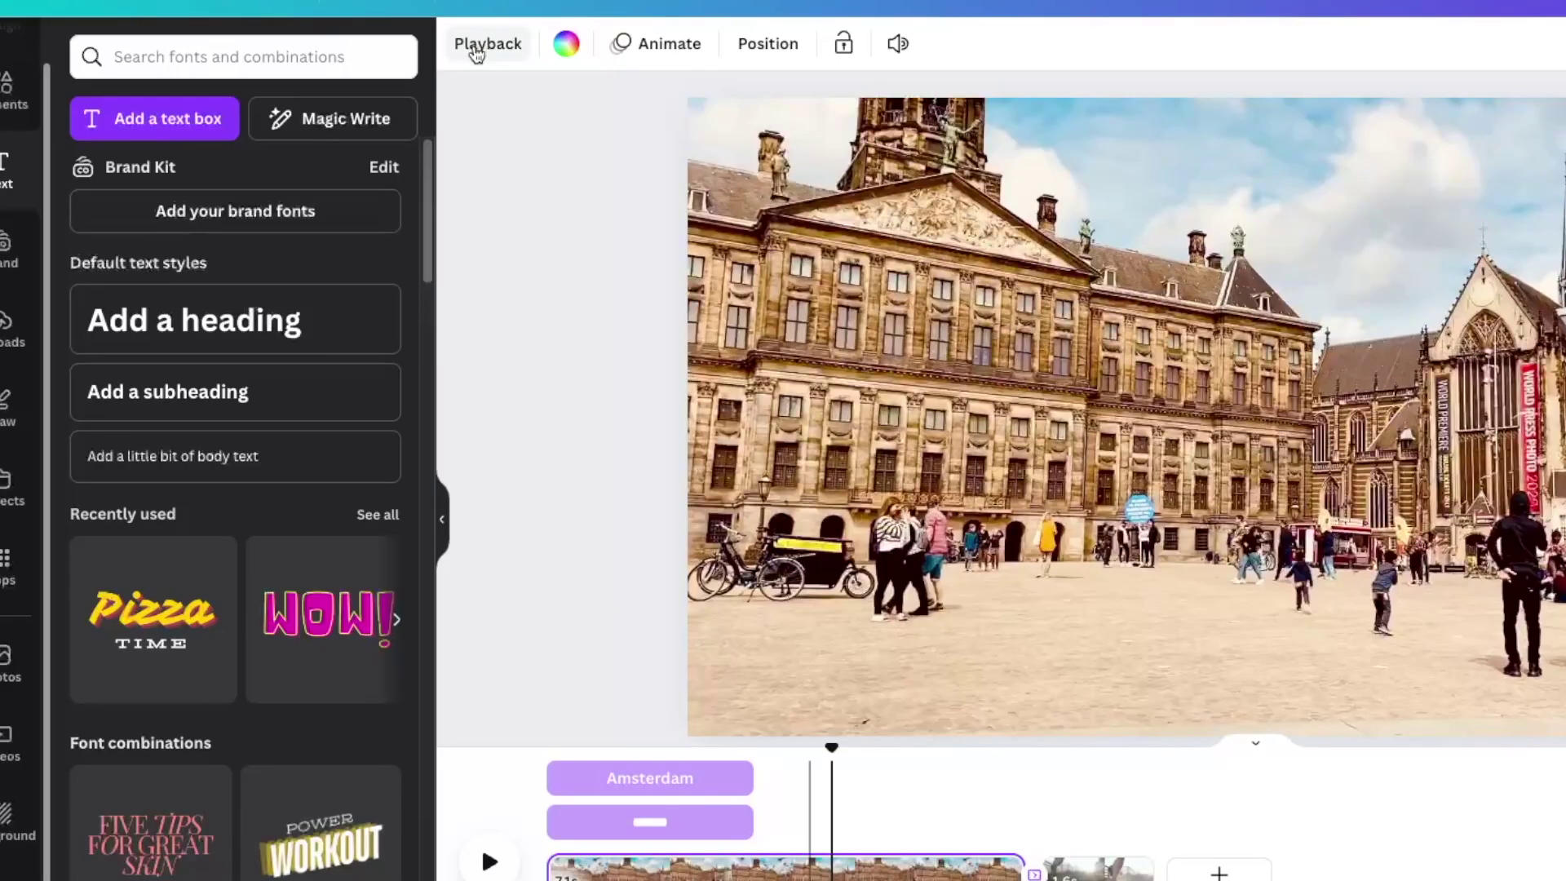
{"action": "left_click", "coordinate": [477, 50]}
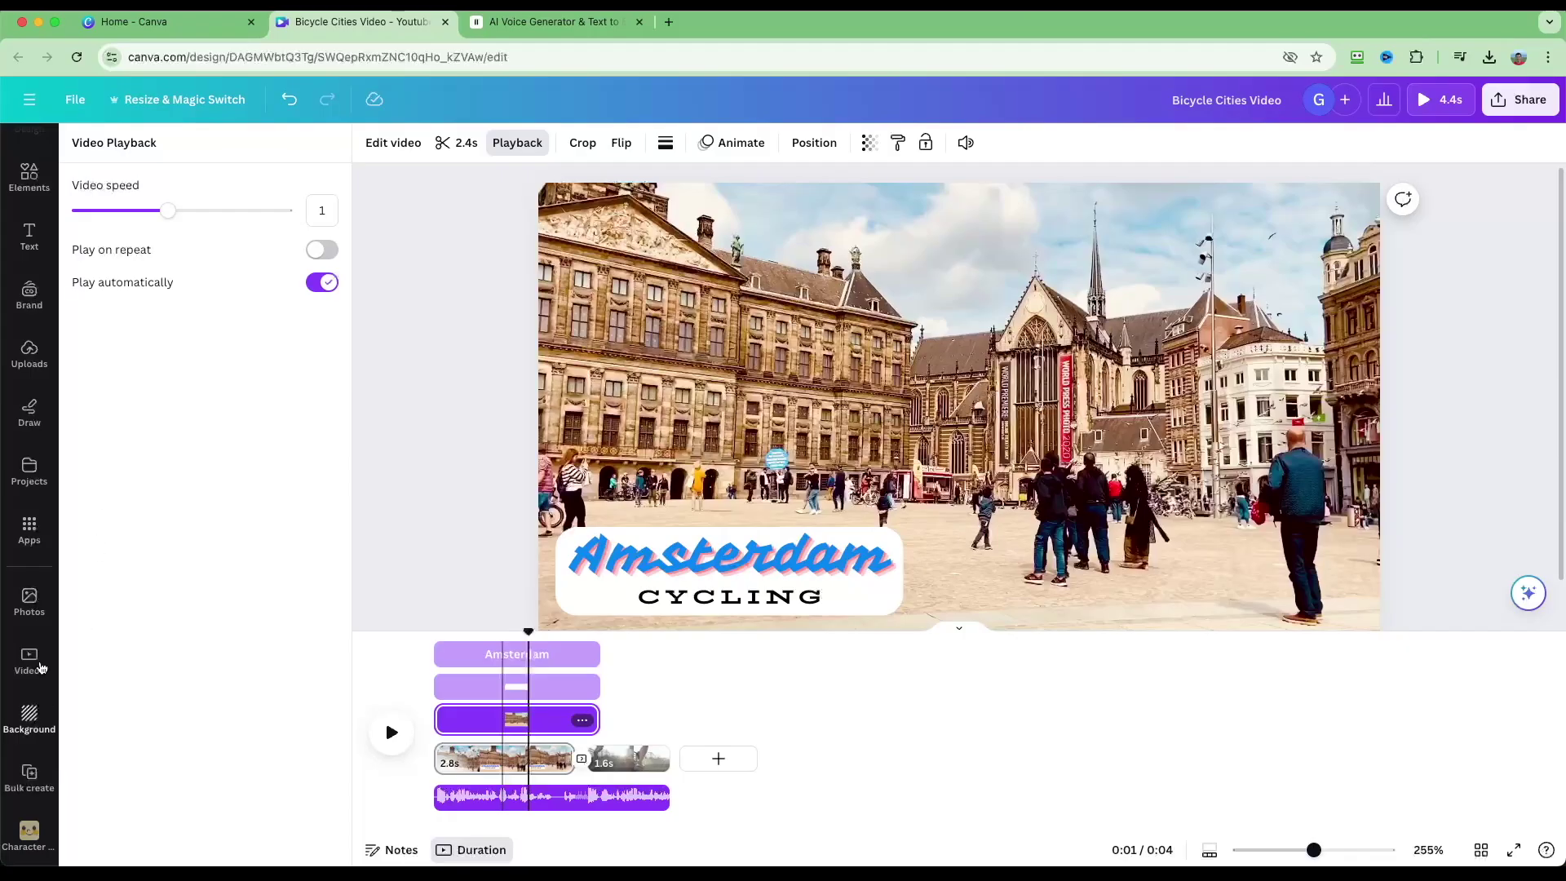
Open the full audio collection in the elements library and look through its music categories.
{"action": "left_click", "coordinate": [30, 175]}
{"action": "scroll", "coordinate": [93, 568], "scroll_direction": "down", "scroll_amount": 3}
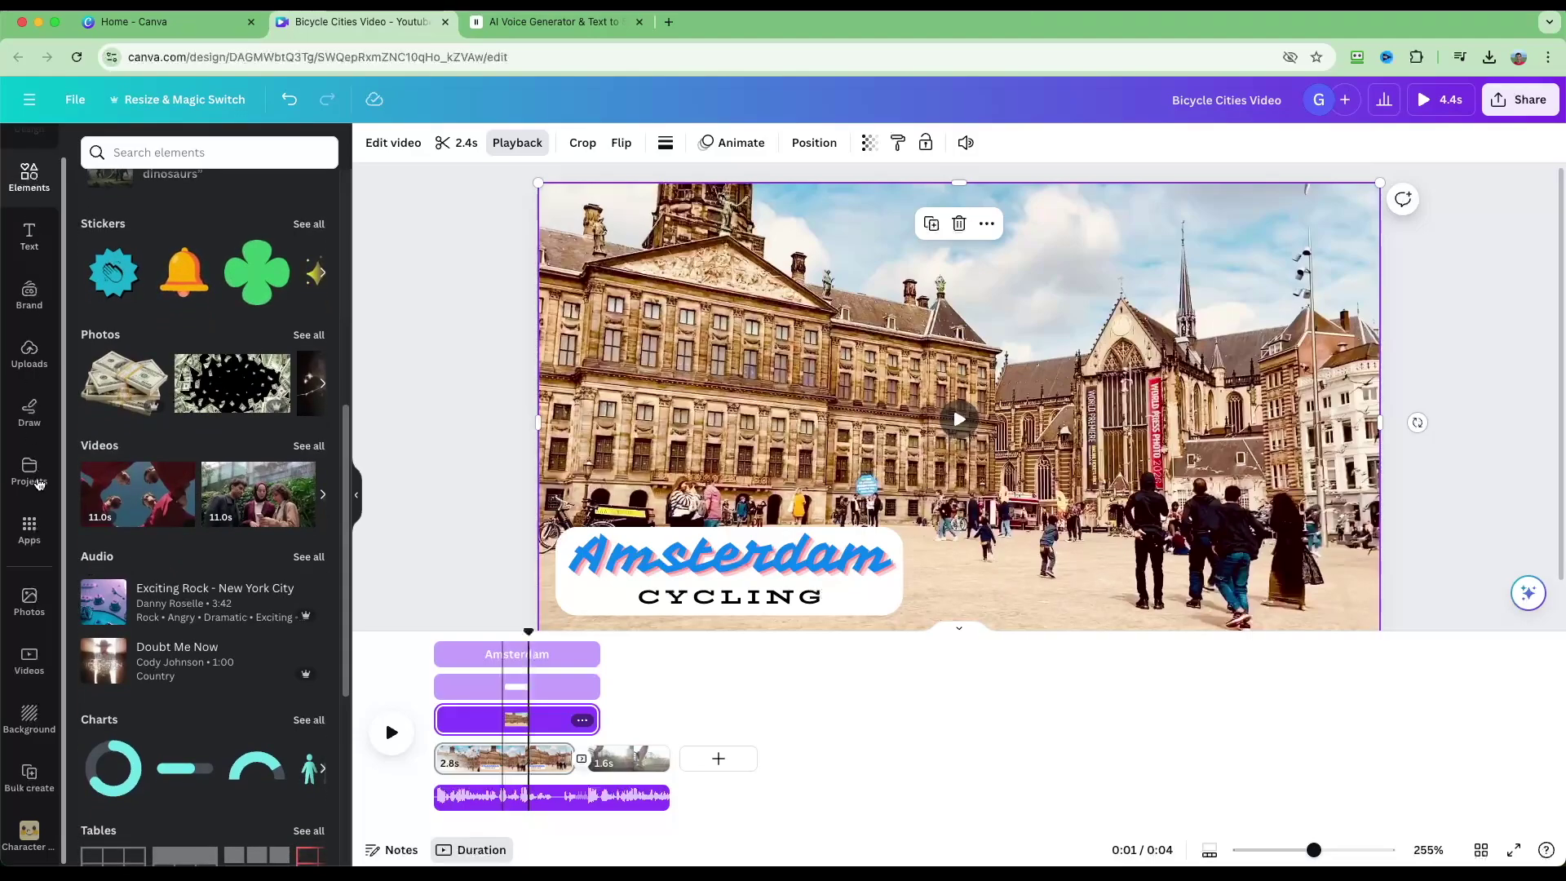
{"action": "left_click", "coordinate": [309, 556]}
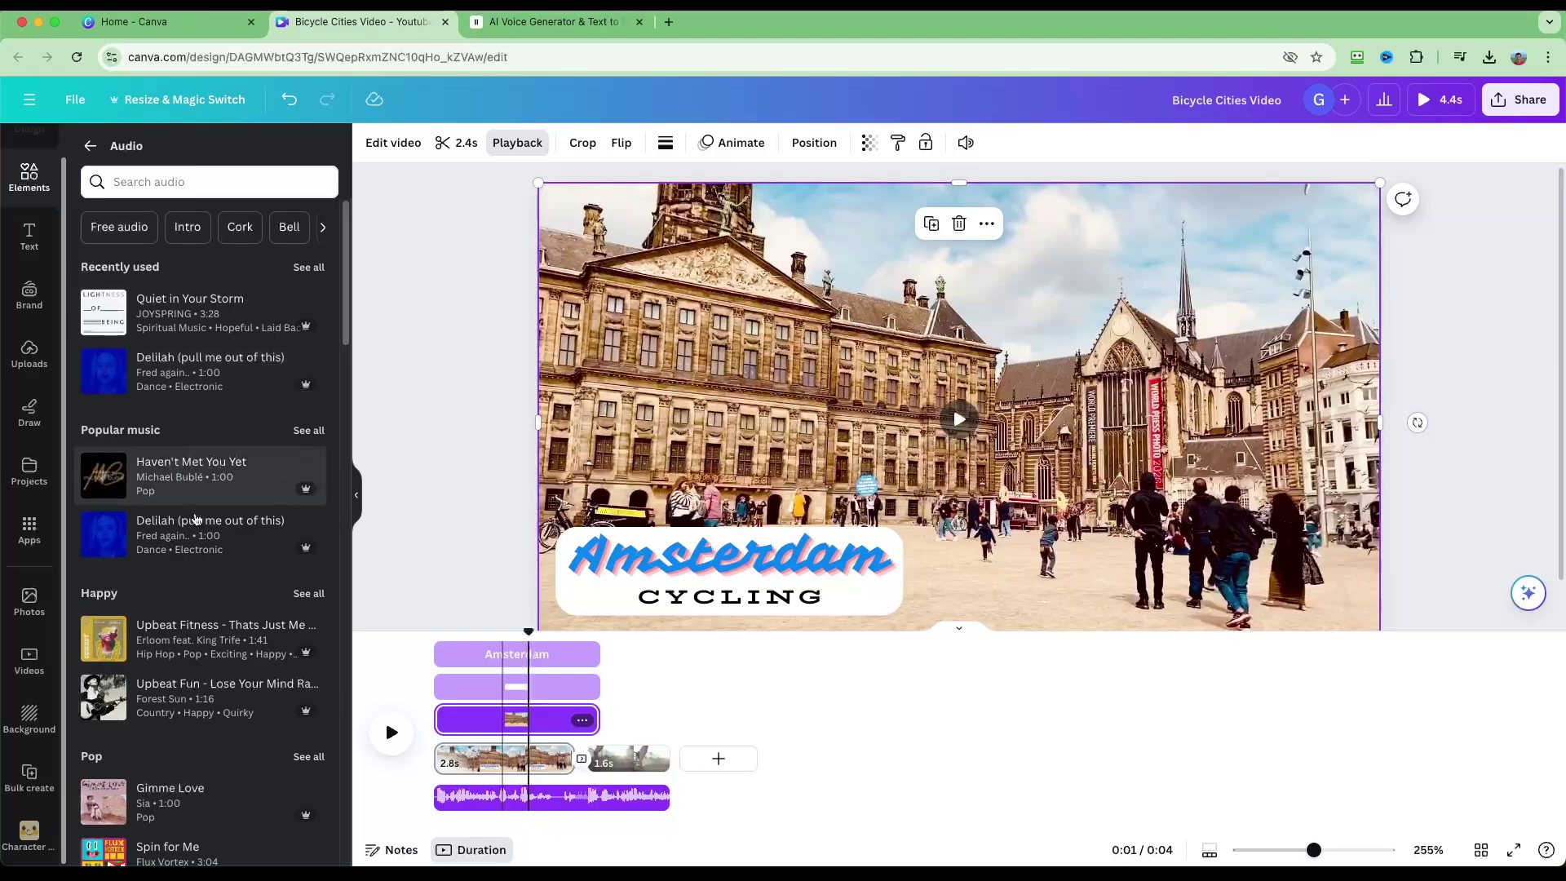
{"action": "scroll", "coordinate": [214, 506], "scroll_direction": "down", "scroll_amount": 7}
{"action": "scroll", "coordinate": [215, 512], "scroll_direction": "up", "scroll_amount": 8}
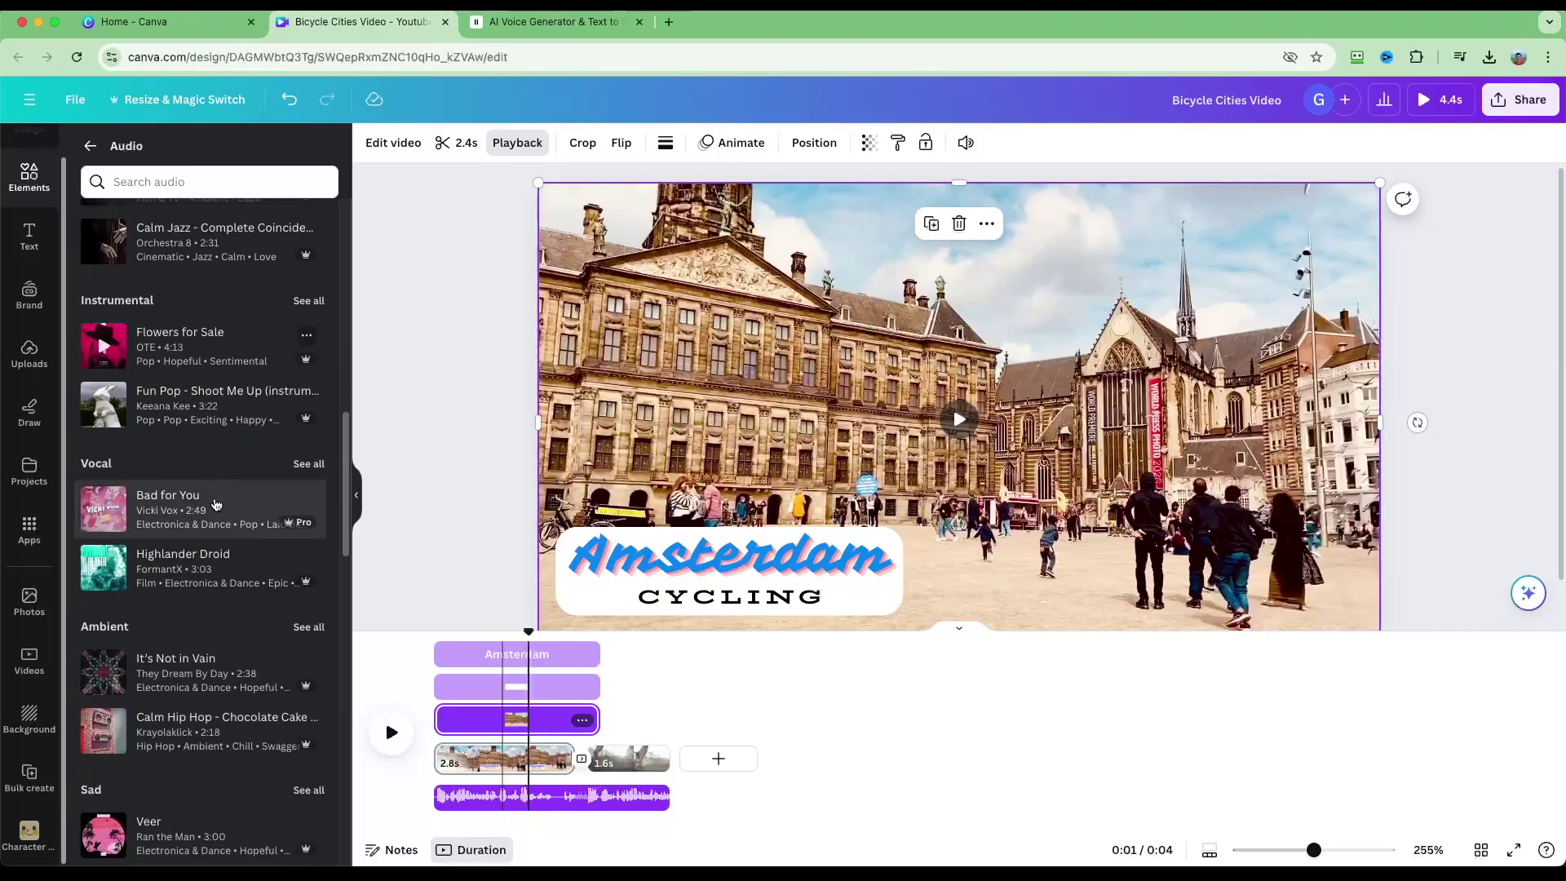
Open the uploaded audio files, select the voiceover track in the timeline and check its volume setting.
{"action": "left_click", "coordinate": [31, 353]}
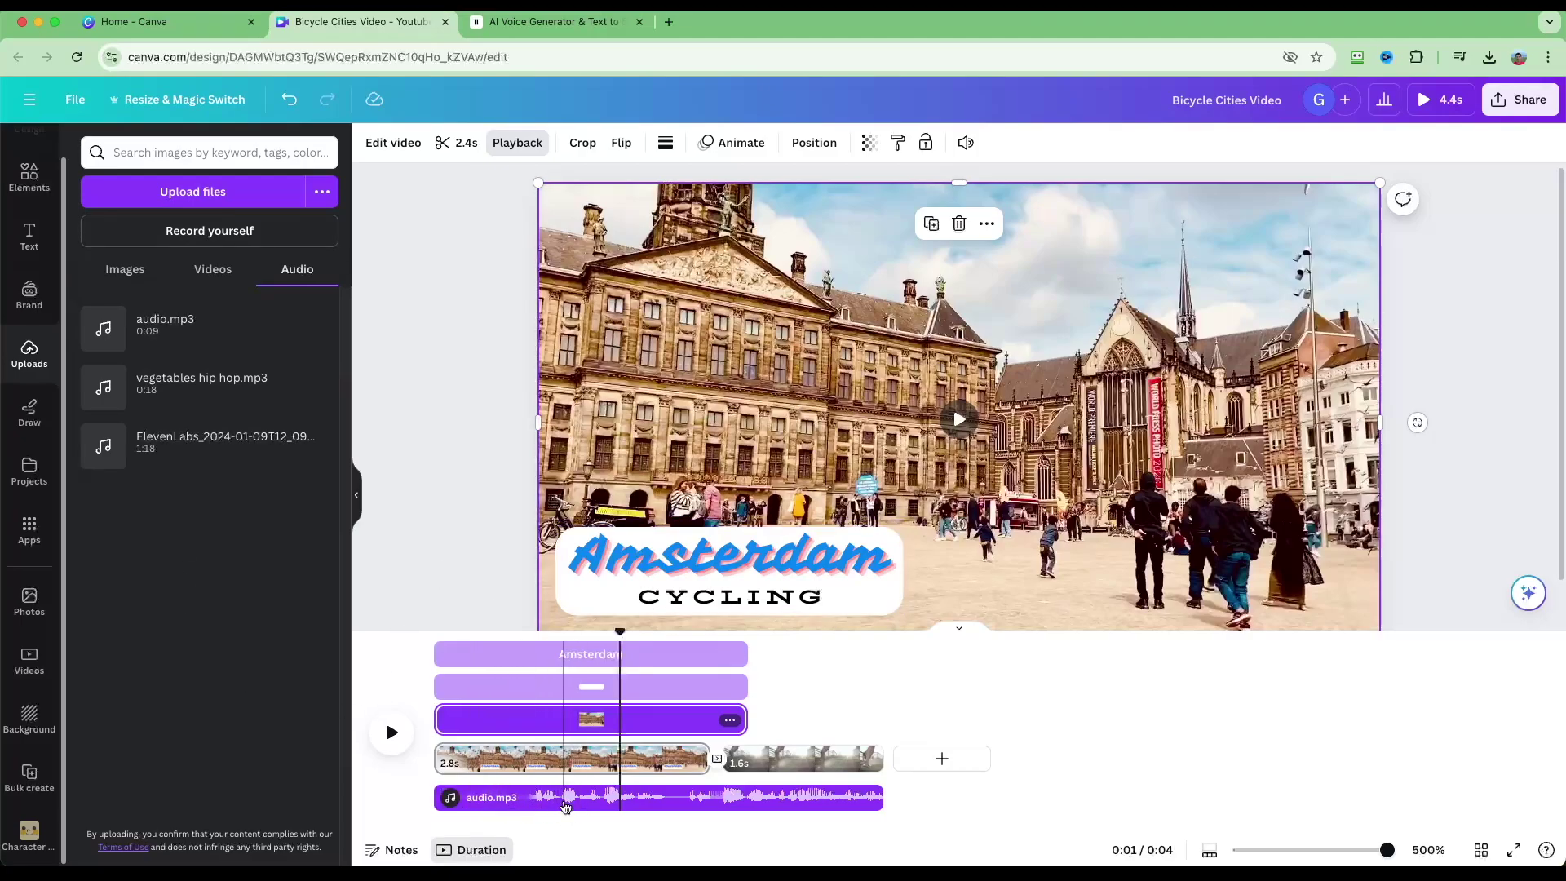
{"action": "left_click", "coordinate": [566, 806]}
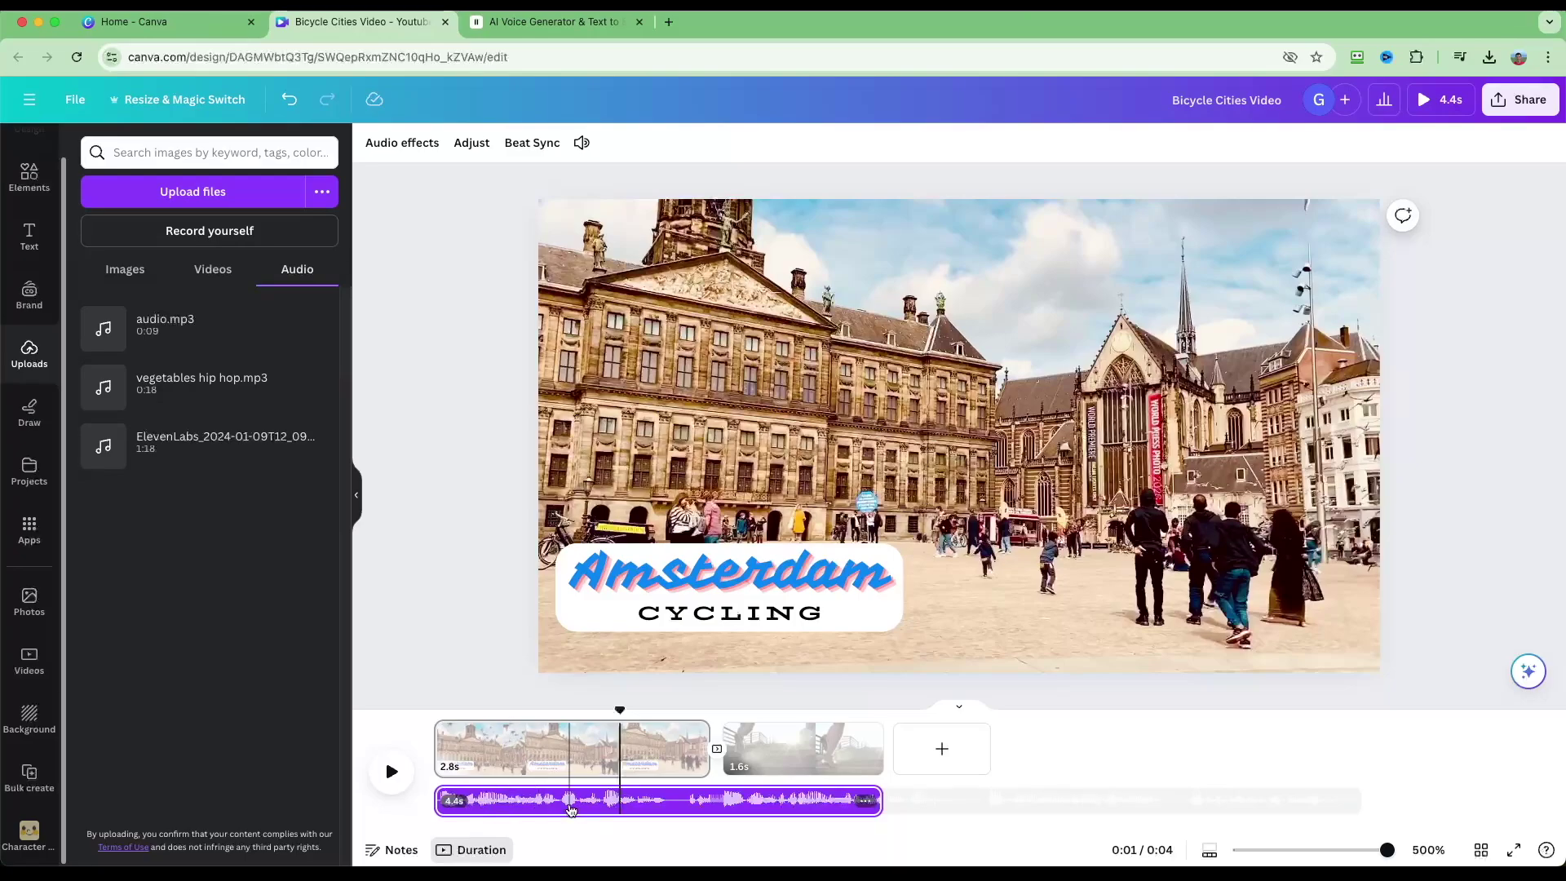
{"action": "right_click", "coordinate": [548, 807]}
{"action": "left_click", "coordinate": [576, 746]}
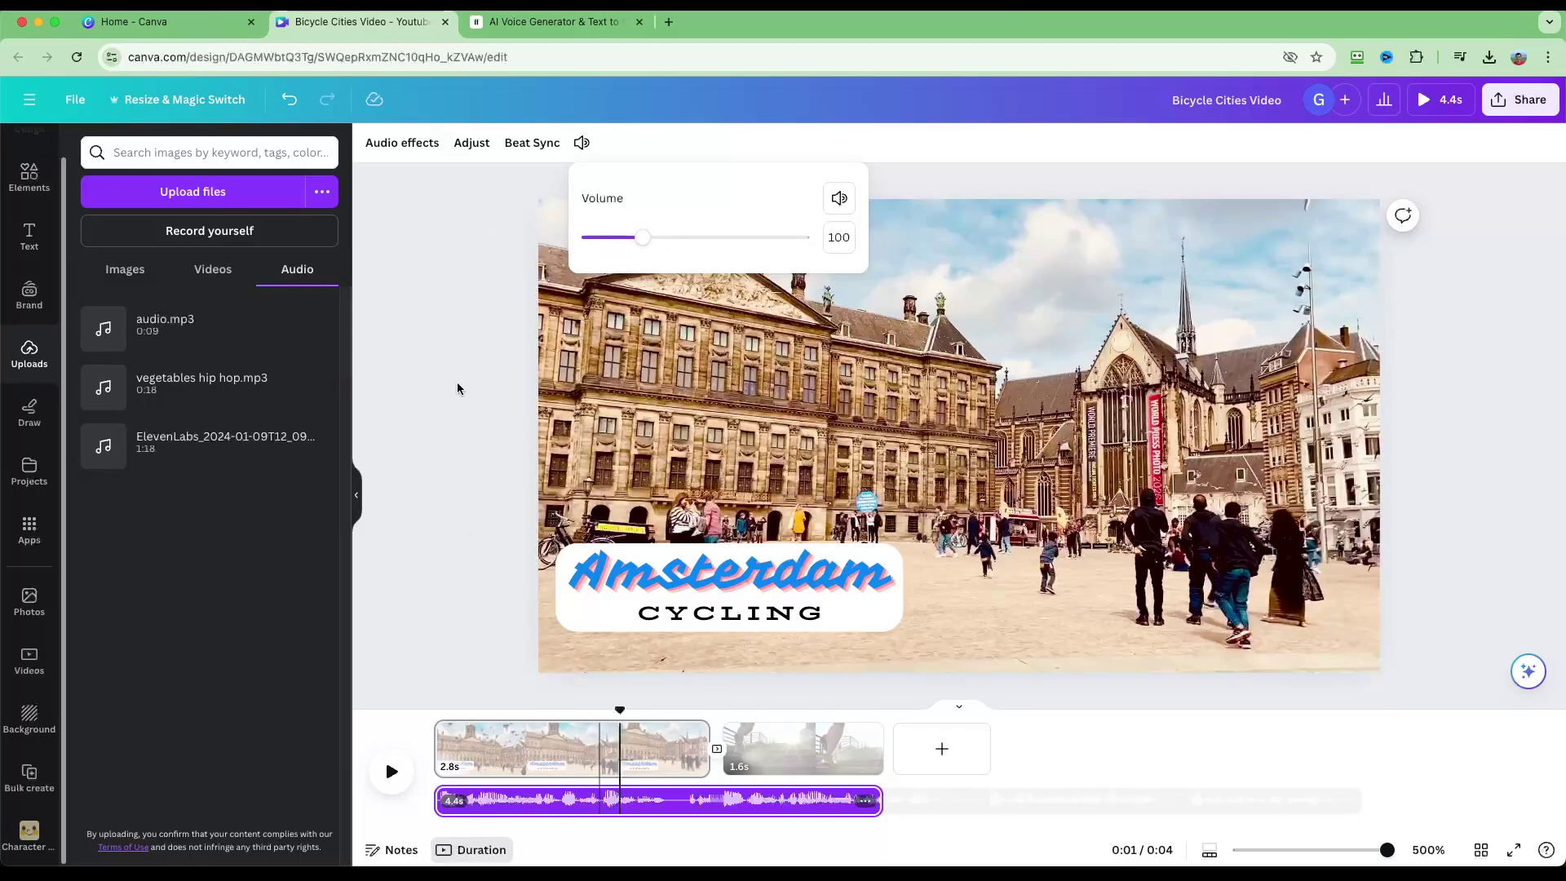
{"action": "left_click", "coordinate": [474, 448]}
Select the Amsterdam clip and look through the full collection of video filters.
{"action": "left_click", "coordinate": [553, 746]}
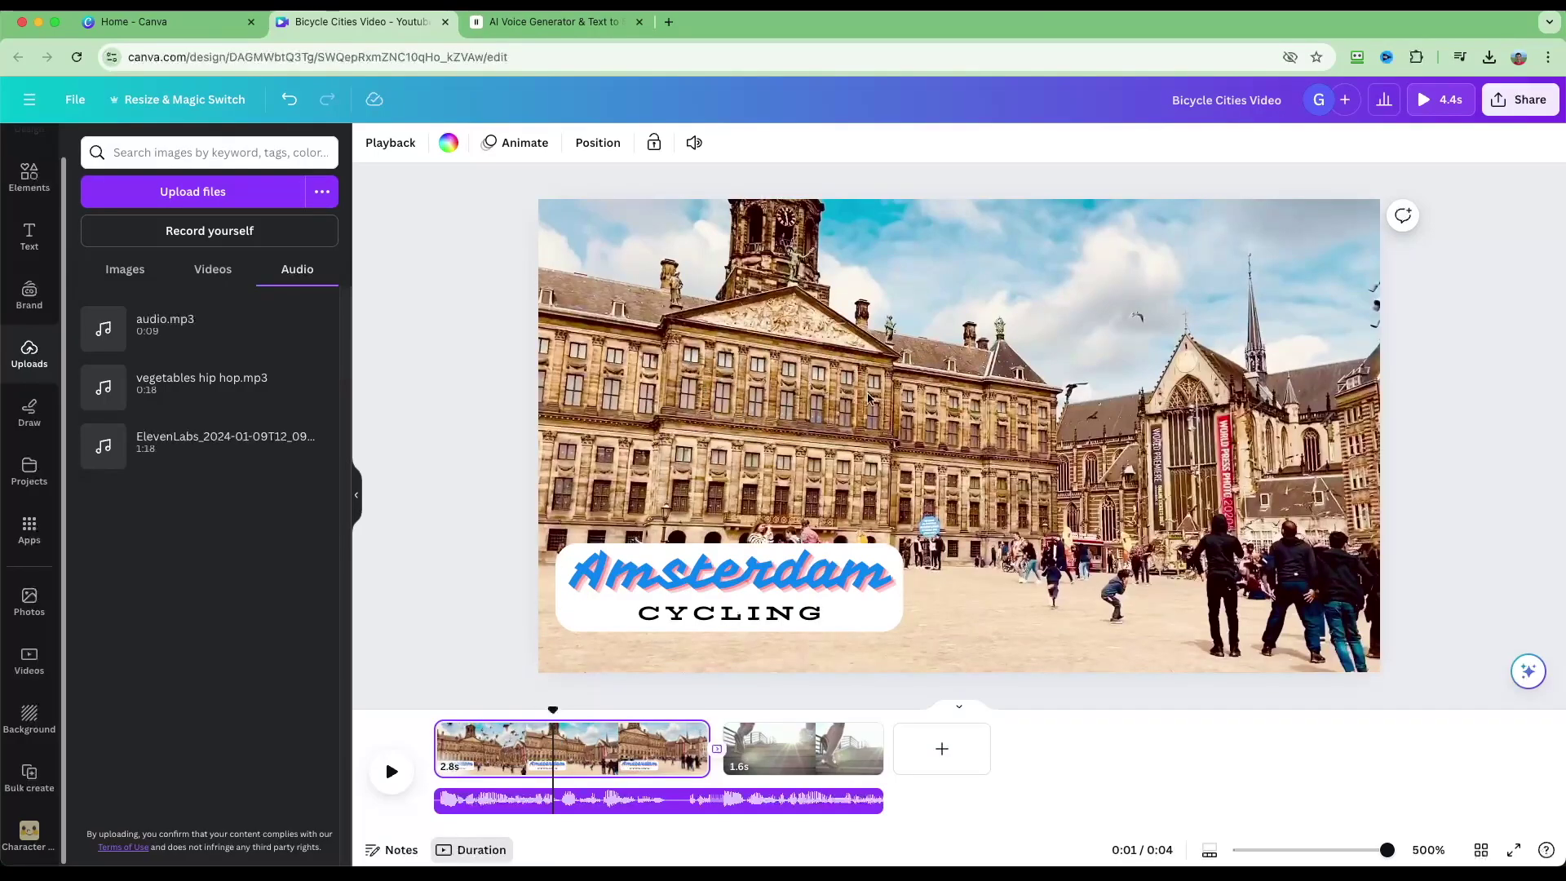
{"action": "left_click", "coordinate": [643, 339]}
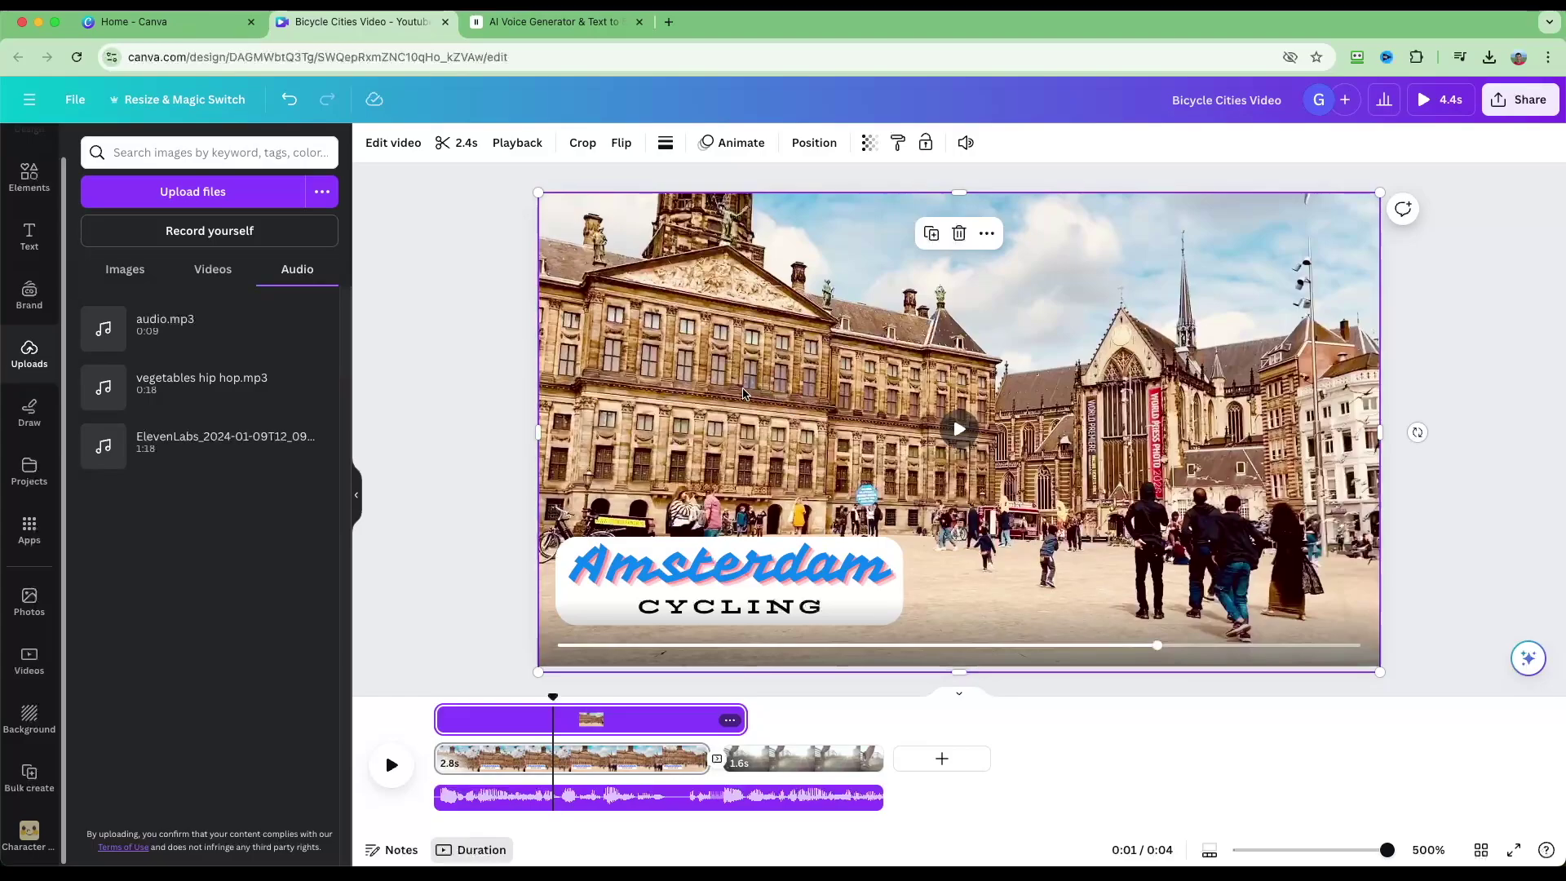
{"action": "left_click", "coordinate": [381, 147]}
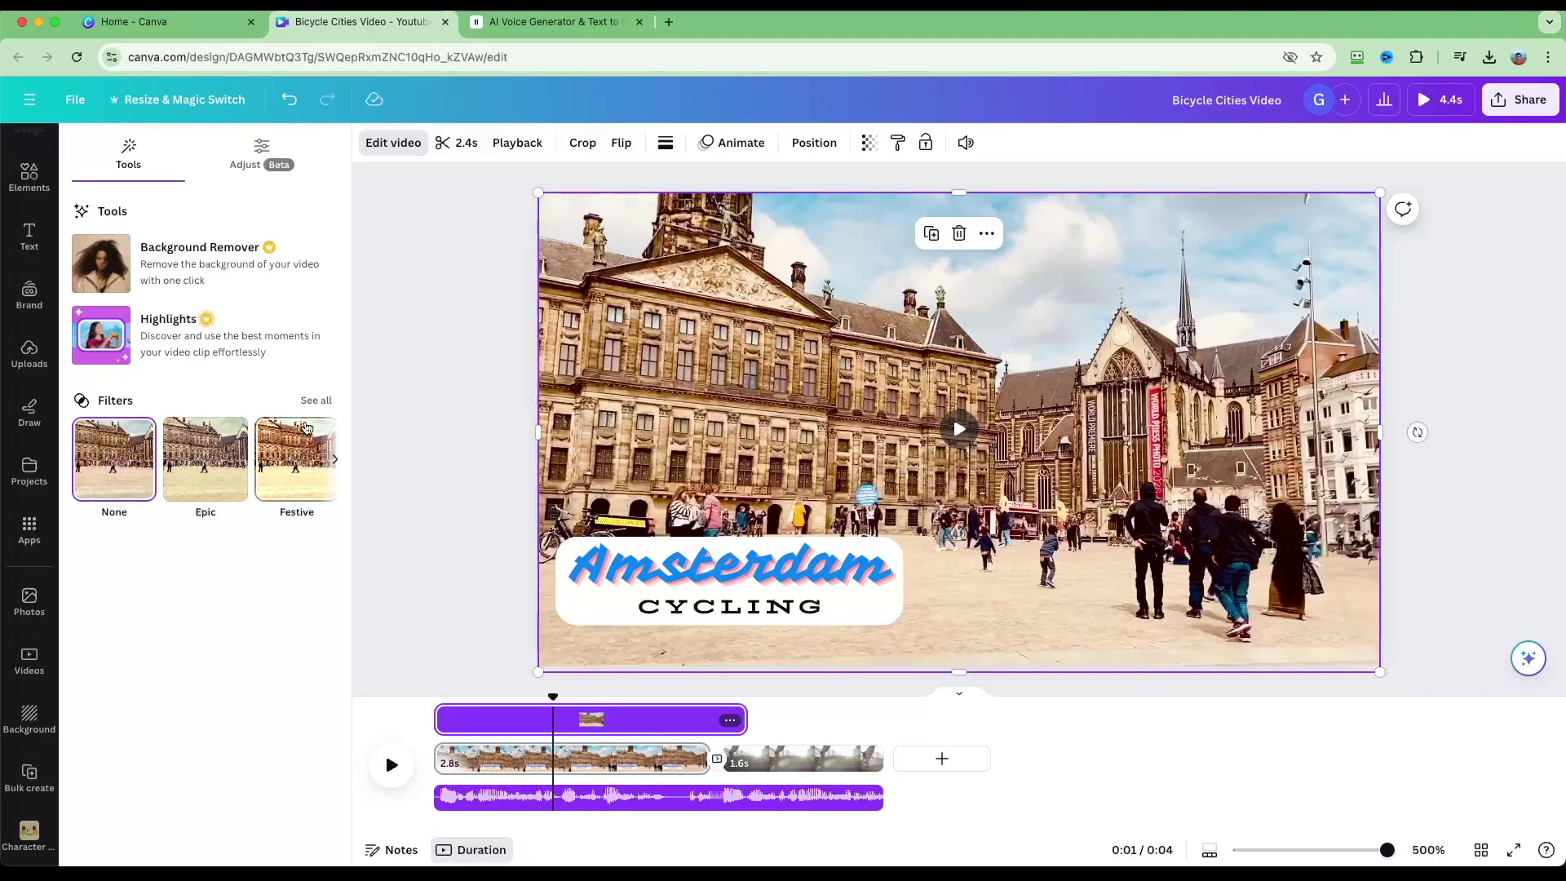
{"action": "left_click", "coordinate": [326, 402]}
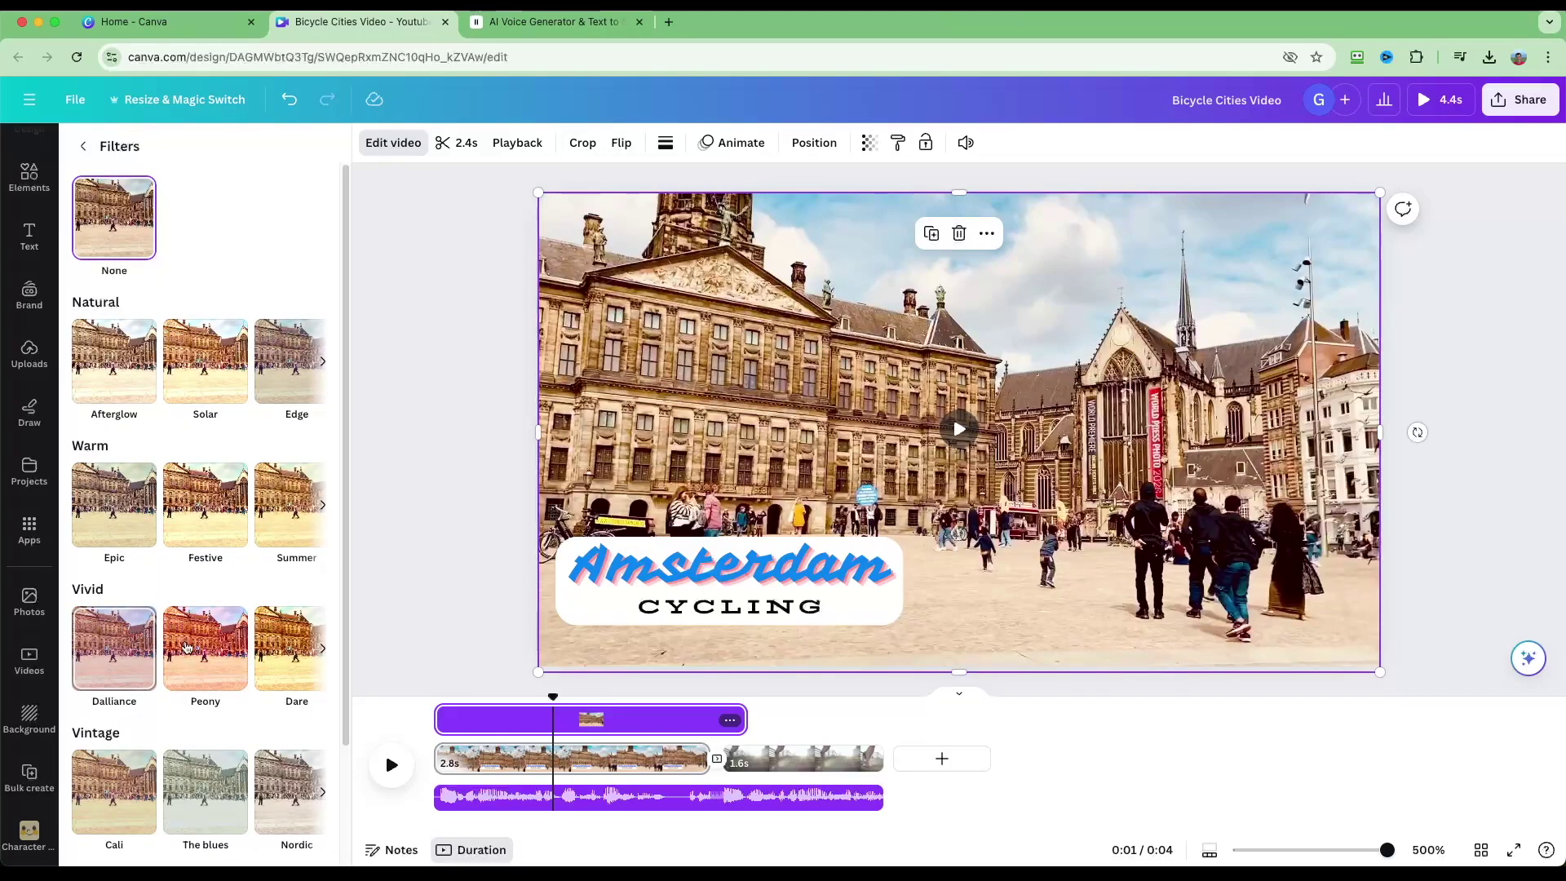
{"action": "scroll", "coordinate": [178, 620], "scroll_direction": "down", "scroll_amount": 3}
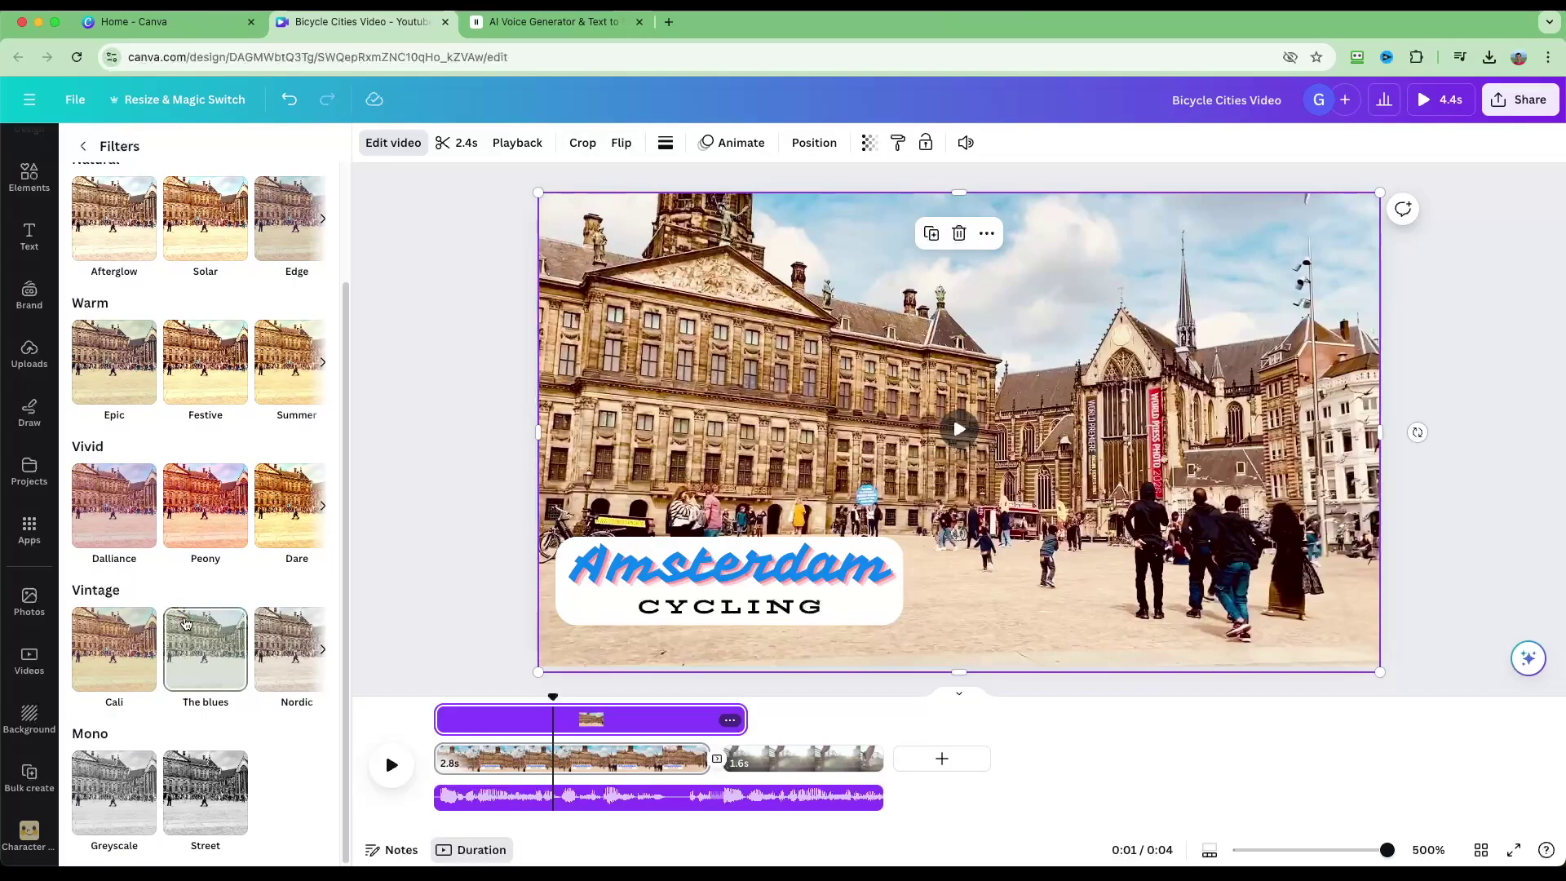
{"action": "scroll", "coordinate": [163, 587], "scroll_direction": "up", "scroll_amount": 3}
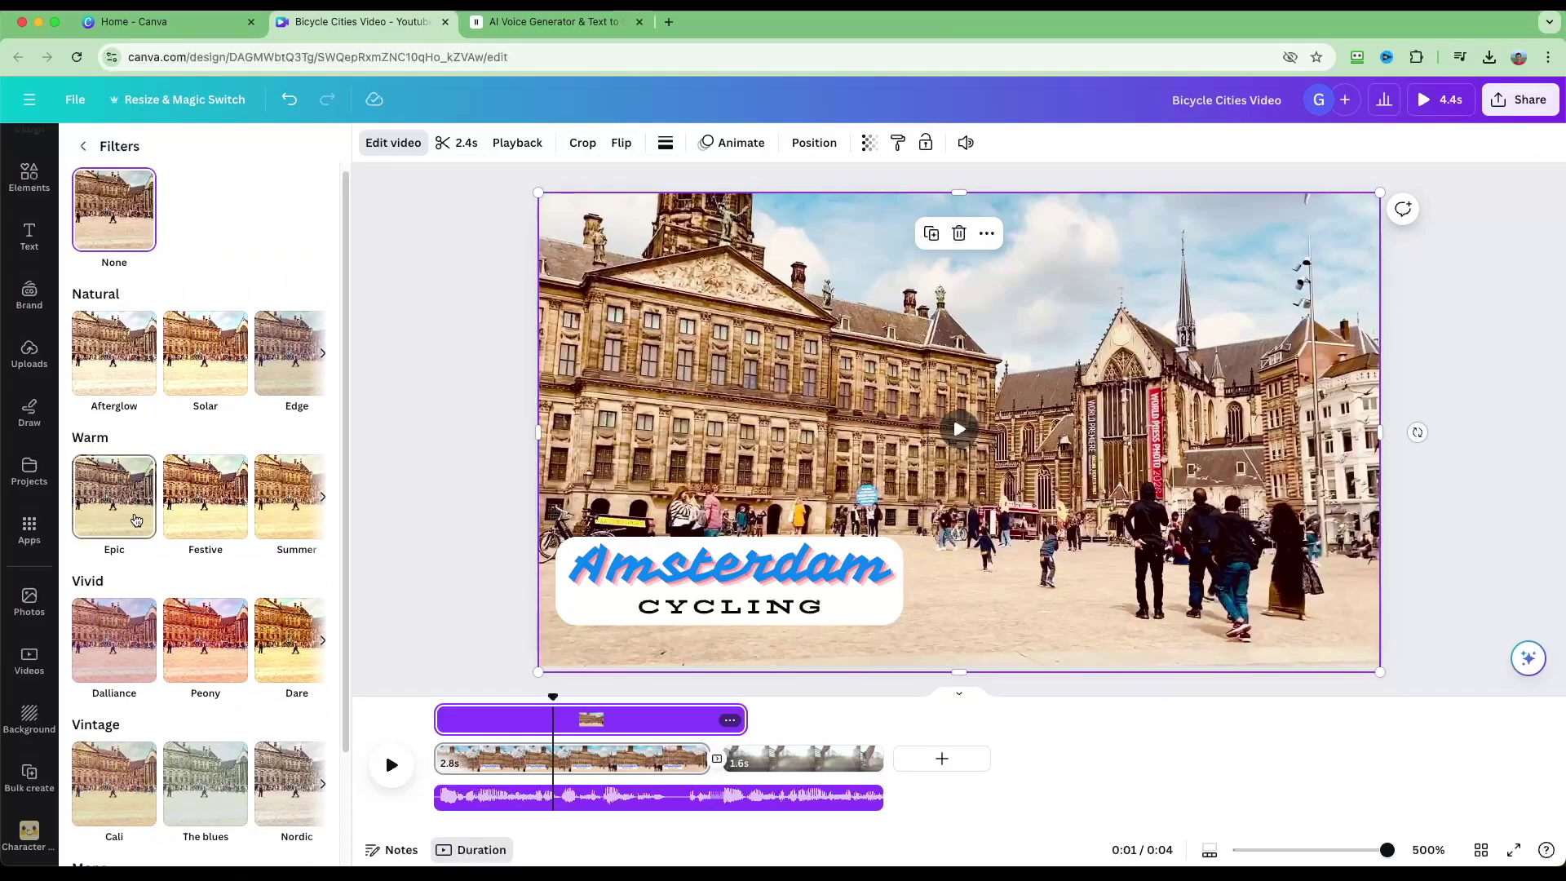
Try the Summer, Edge and Dalliance filters on the Amsterdam clip.
{"action": "left_click", "coordinate": [292, 522]}
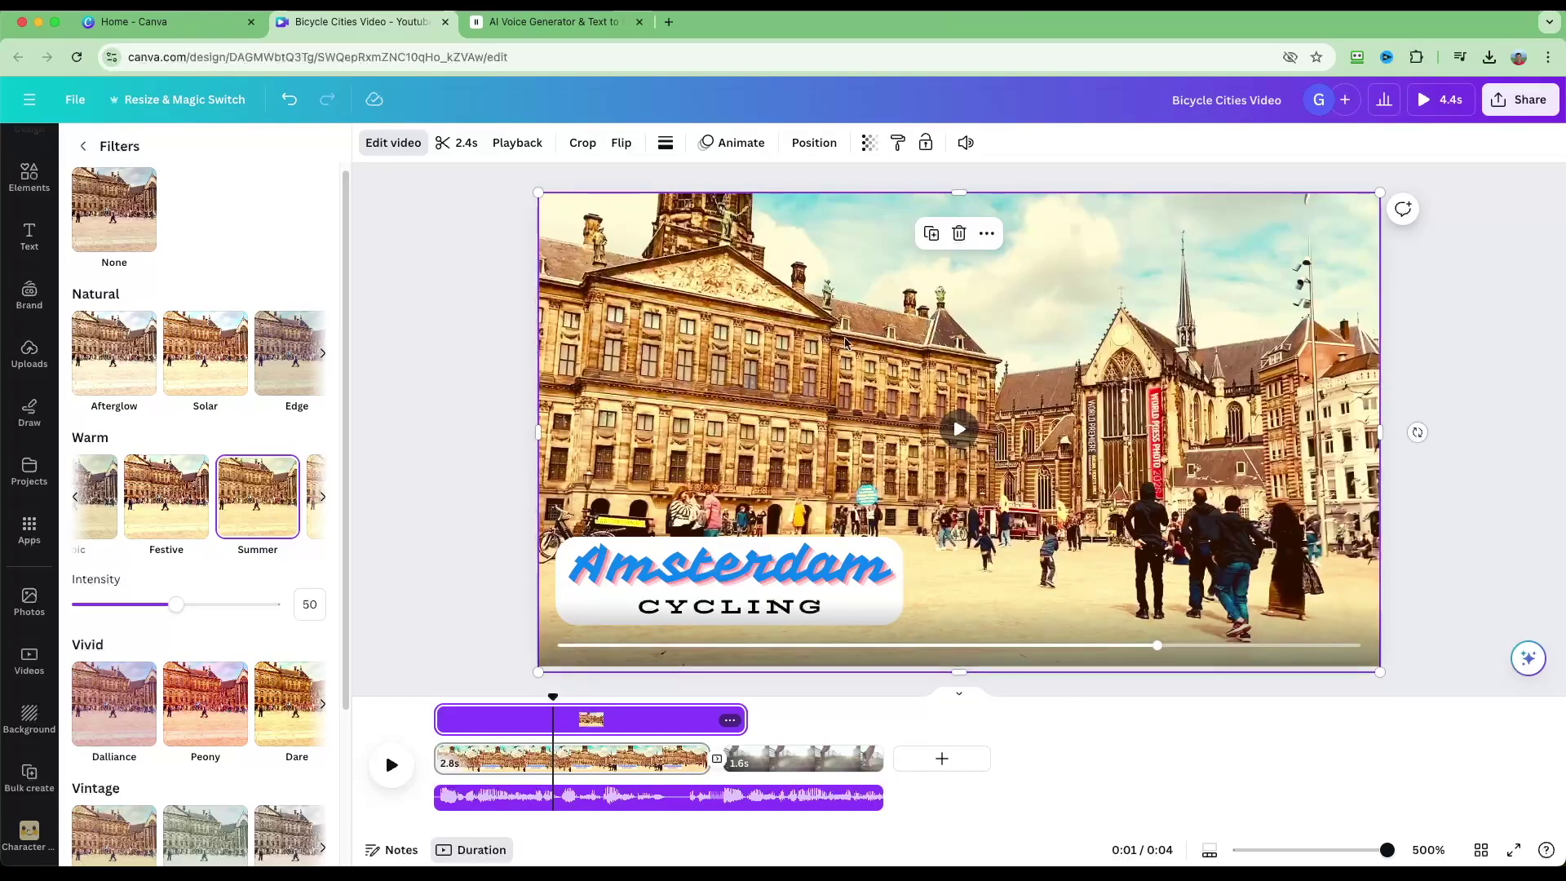
{"action": "left_click", "coordinate": [294, 367]}
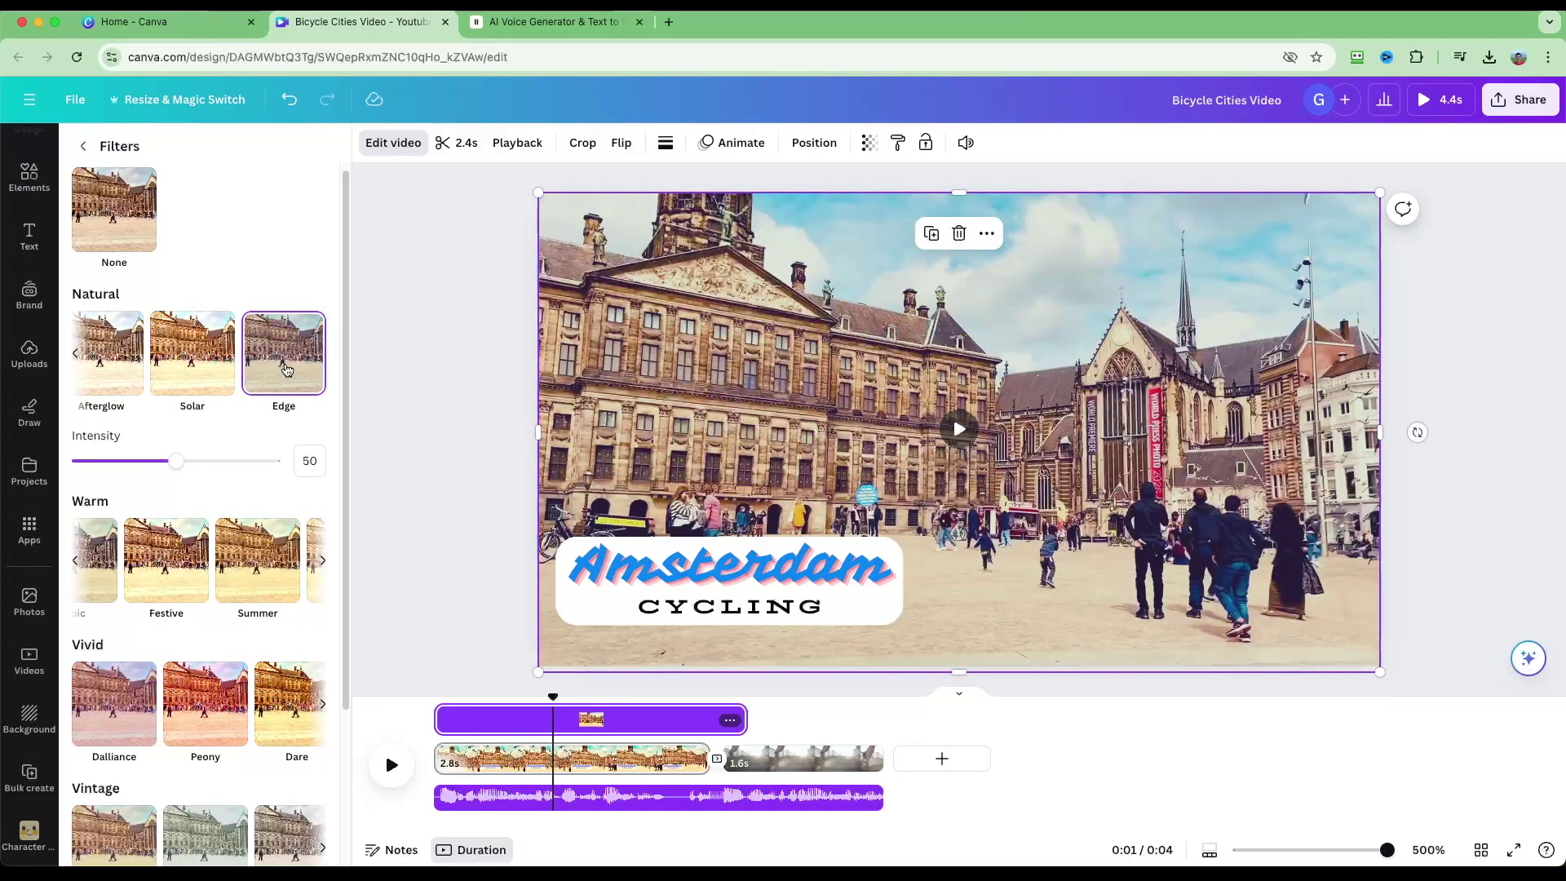
{"action": "left_click", "coordinate": [124, 740]}
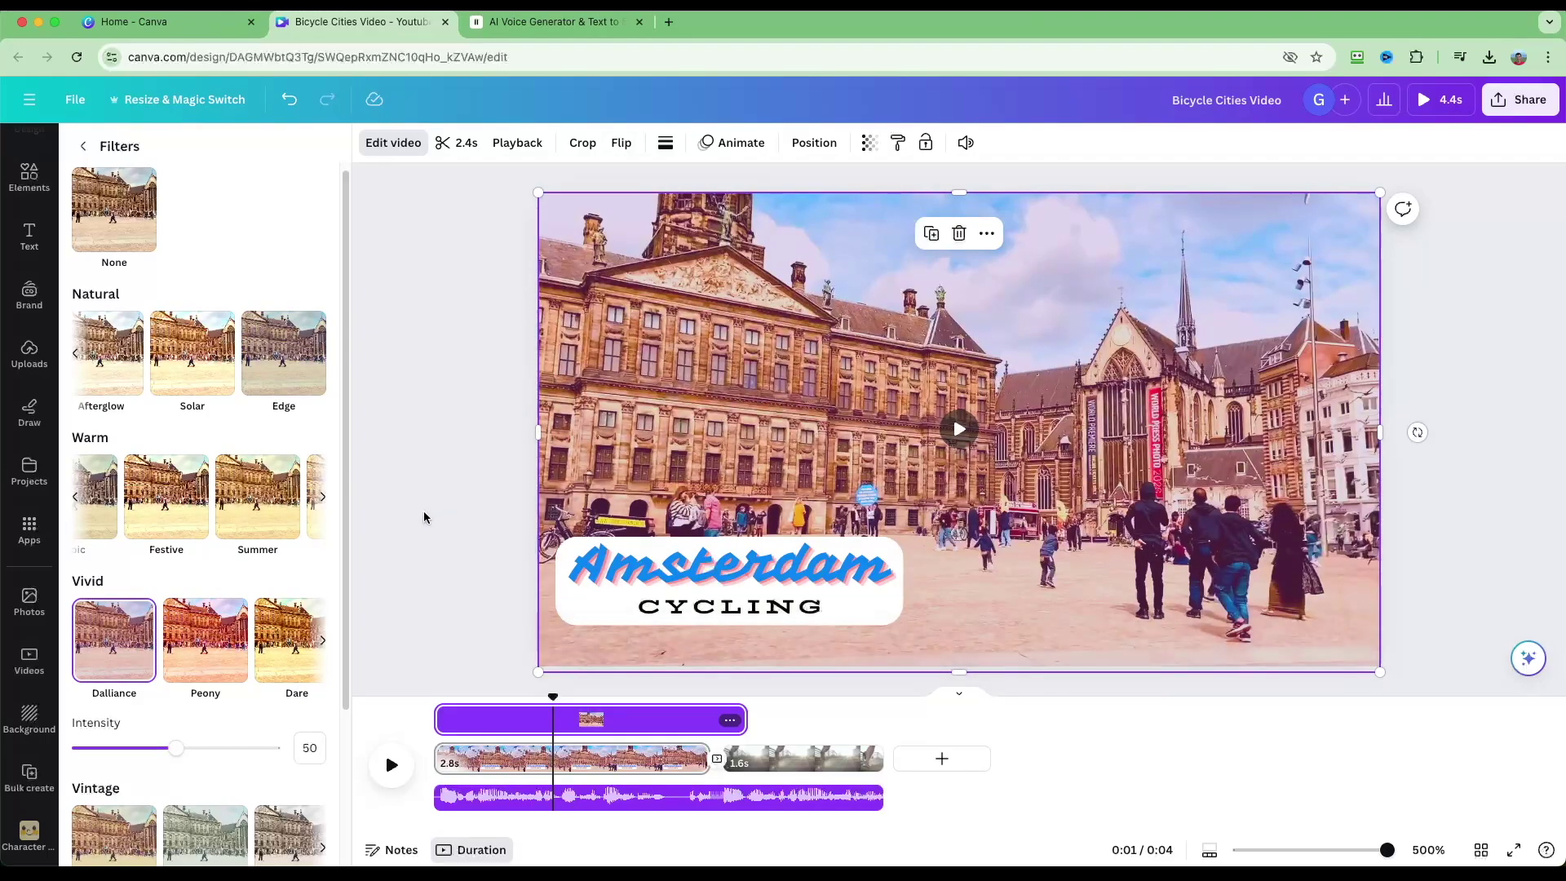
{"action": "scroll", "coordinate": [114, 212], "scroll_direction": "up", "scroll_amount": 1}
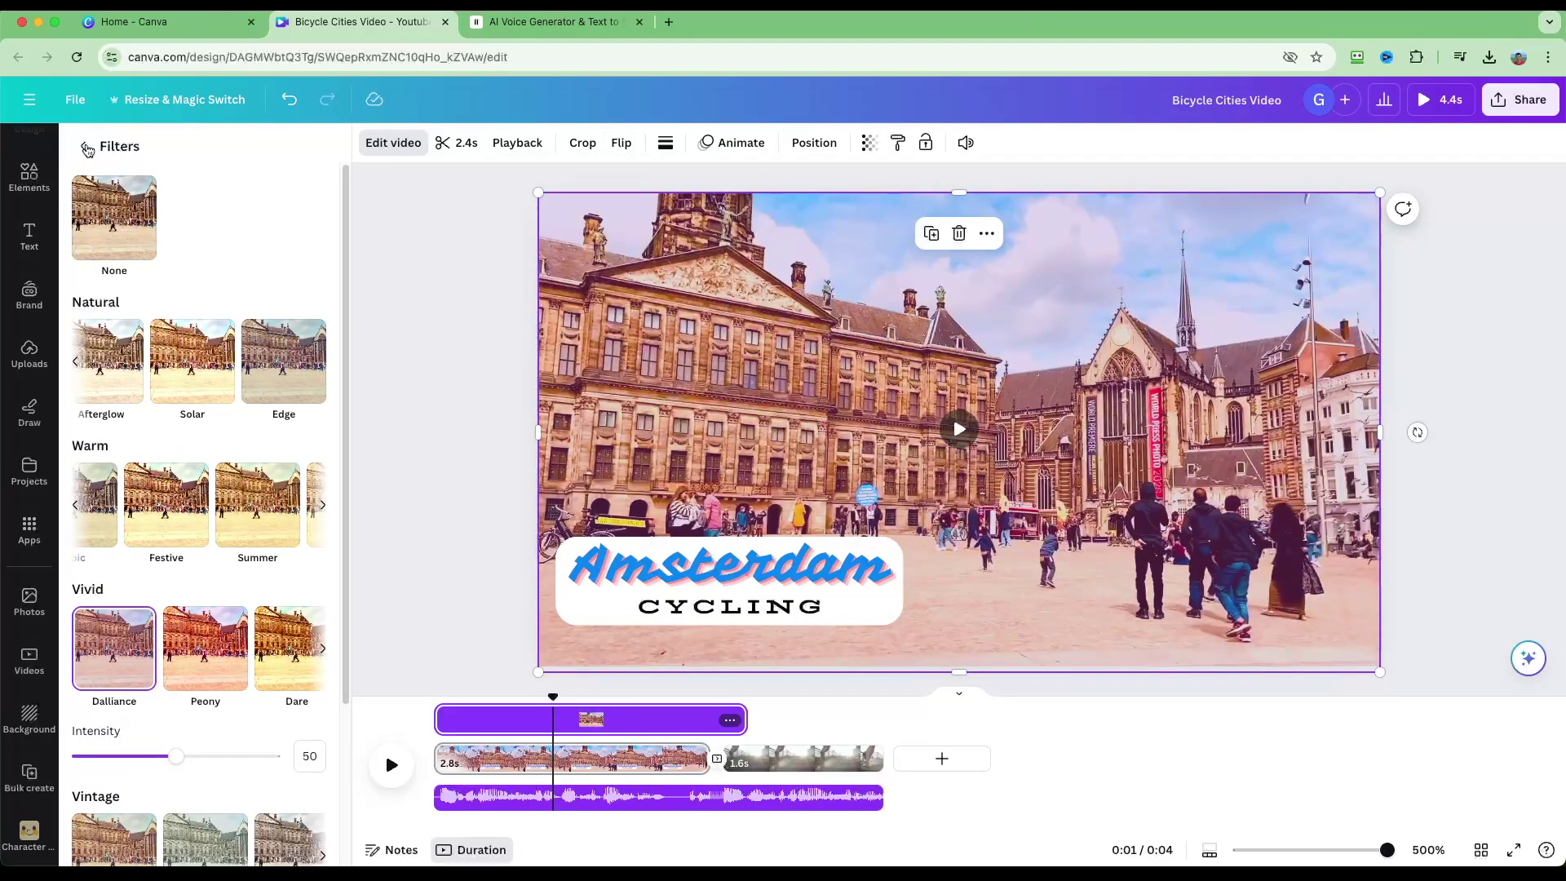
Try adjusting the Amsterdam clip's white balance to warmth -27 and tint 71, and look through the light, color and texture adjustments.
{"action": "left_click", "coordinate": [87, 149]}
{"action": "left_click", "coordinate": [249, 156]}
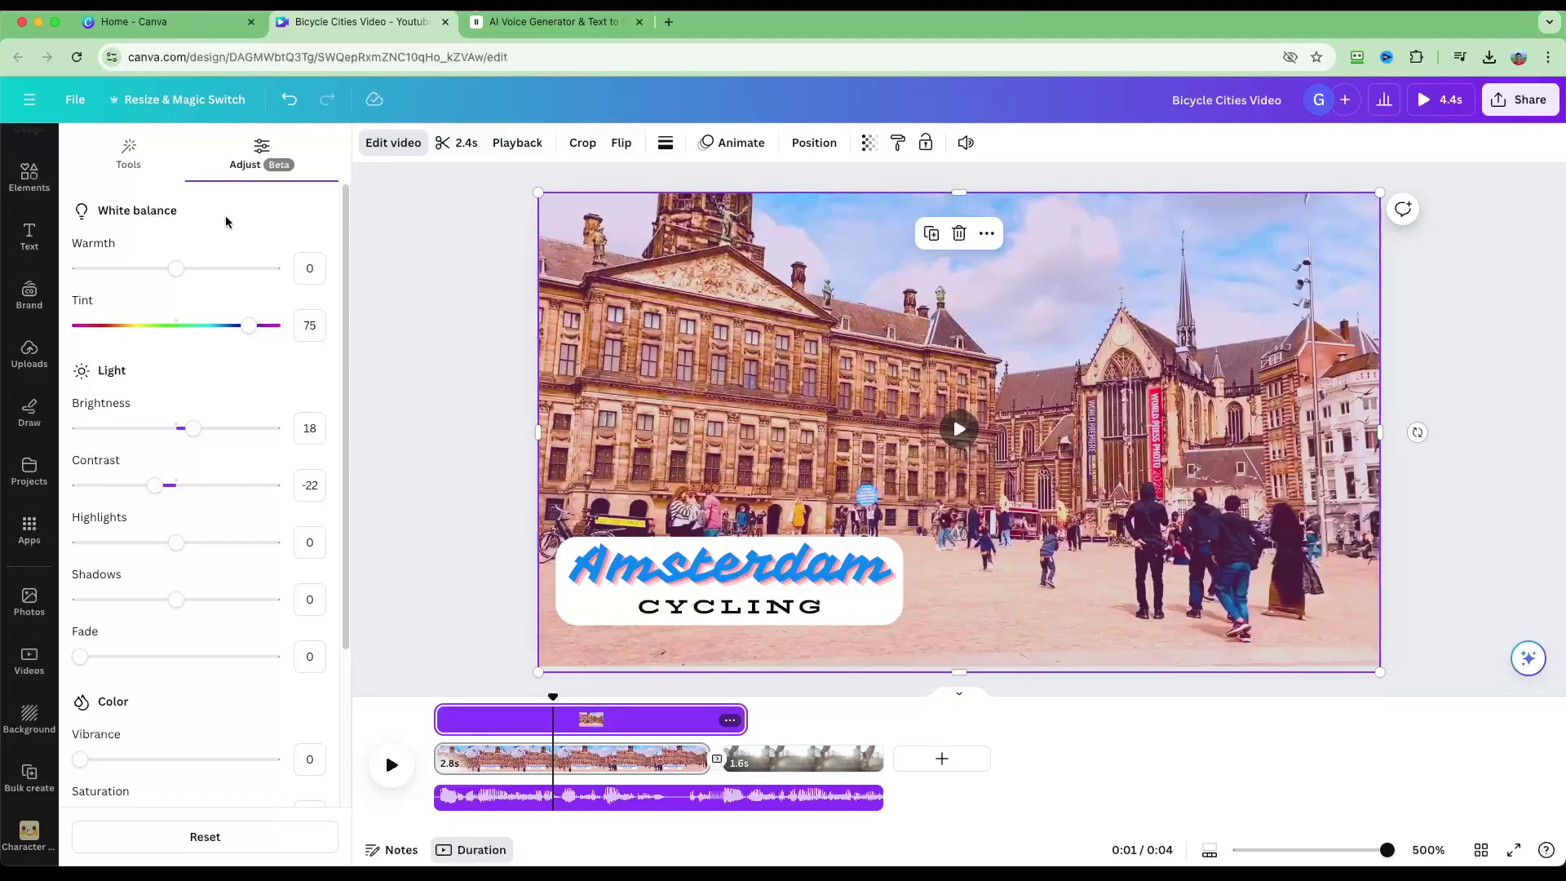
{"action": "mouse_move", "coordinate": [180, 277]}
{"action": "left_mouse_down"}
{"action": "mouse_move", "coordinate": [231, 272]}
{"action": "mouse_move", "coordinate": [95, 273]}
{"action": "mouse_move", "coordinate": [224, 272]}
{"action": "mouse_move", "coordinate": [149, 273]}
{"action": "left_mouse_up"}
{"action": "mouse_move", "coordinate": [255, 331]}
{"action": "left_mouse_down"}
{"action": "mouse_move", "coordinate": [83, 333]}
{"action": "mouse_move", "coordinate": [245, 333]}
{"action": "left_mouse_up"}
{"action": "scroll", "coordinate": [237, 395], "scroll_direction": "down", "scroll_amount": 2}
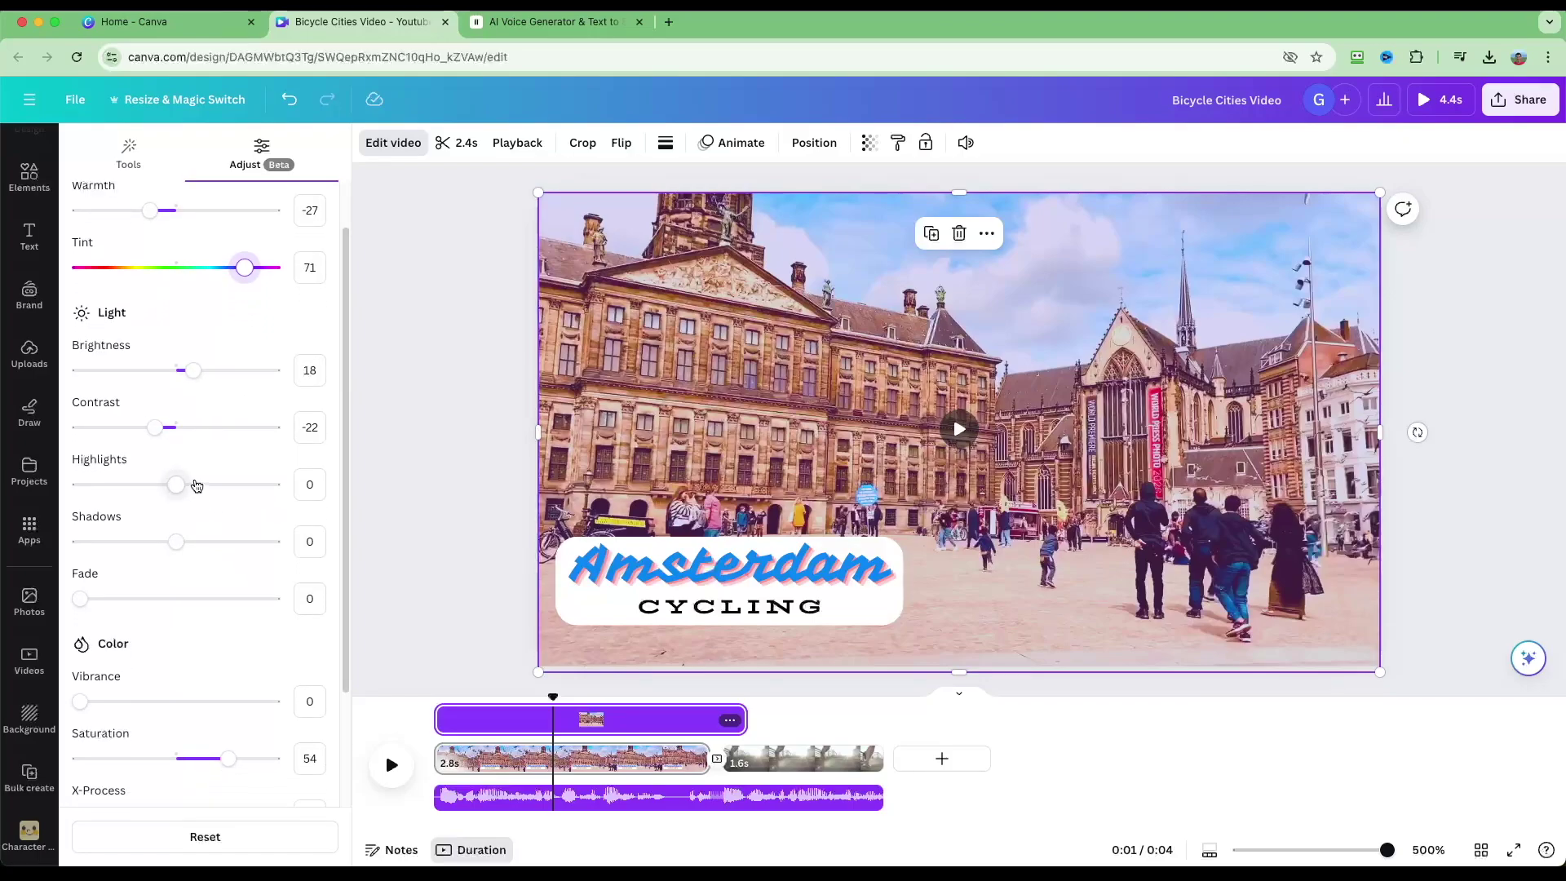
{"action": "scroll", "coordinate": [199, 611], "scroll_direction": "down", "scroll_amount": 3}
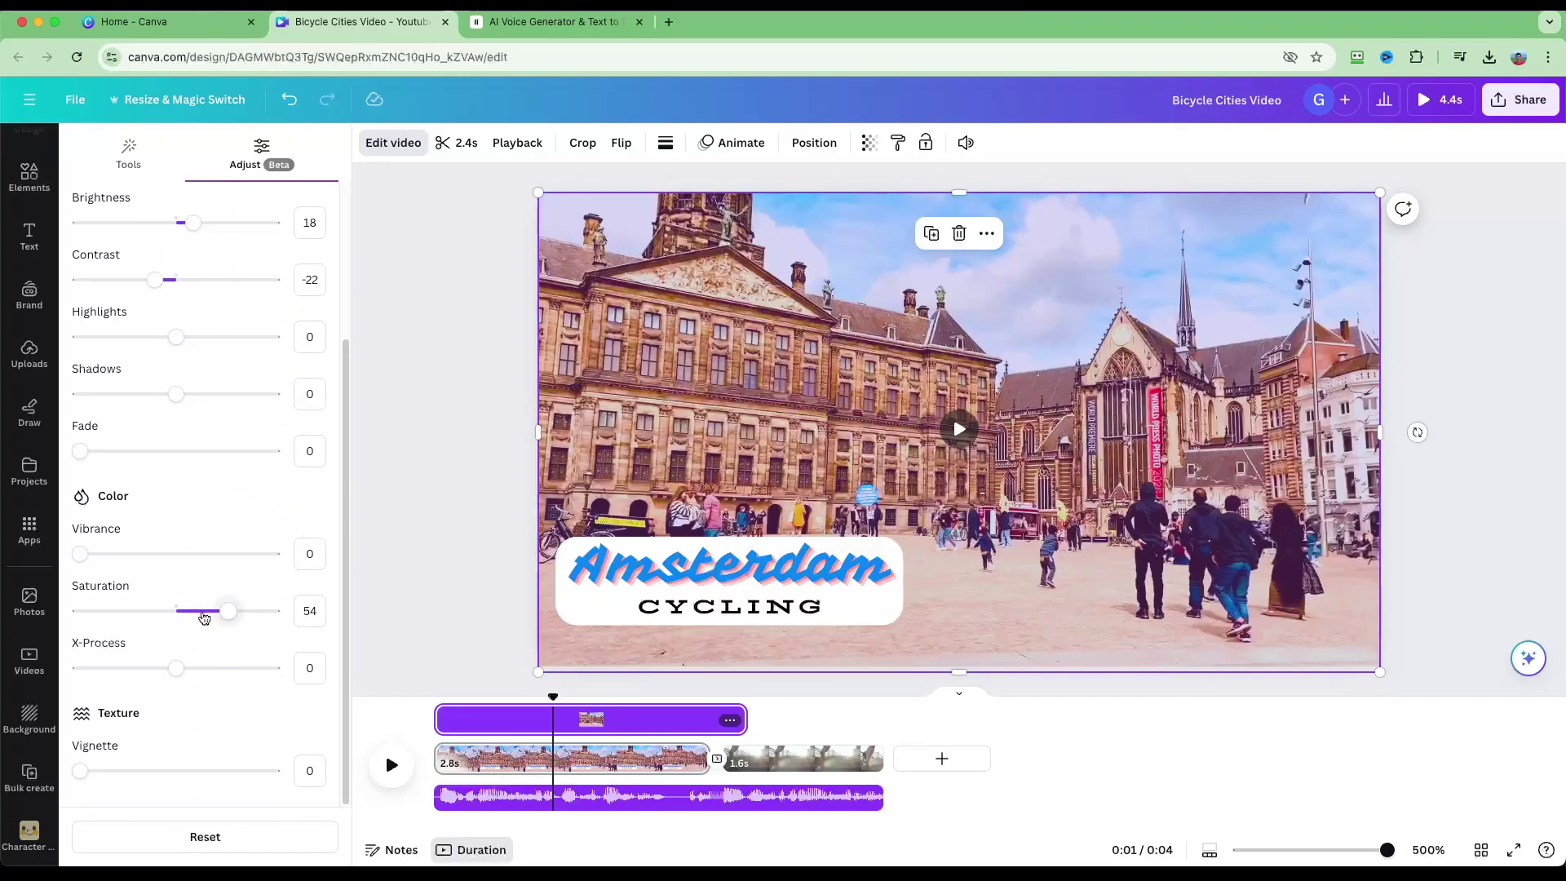
{"action": "scroll", "coordinate": [244, 554], "scroll_direction": "up", "scroll_amount": 5}
{"action": "scroll", "coordinate": [193, 489], "scroll_direction": "down", "scroll_amount": 5}
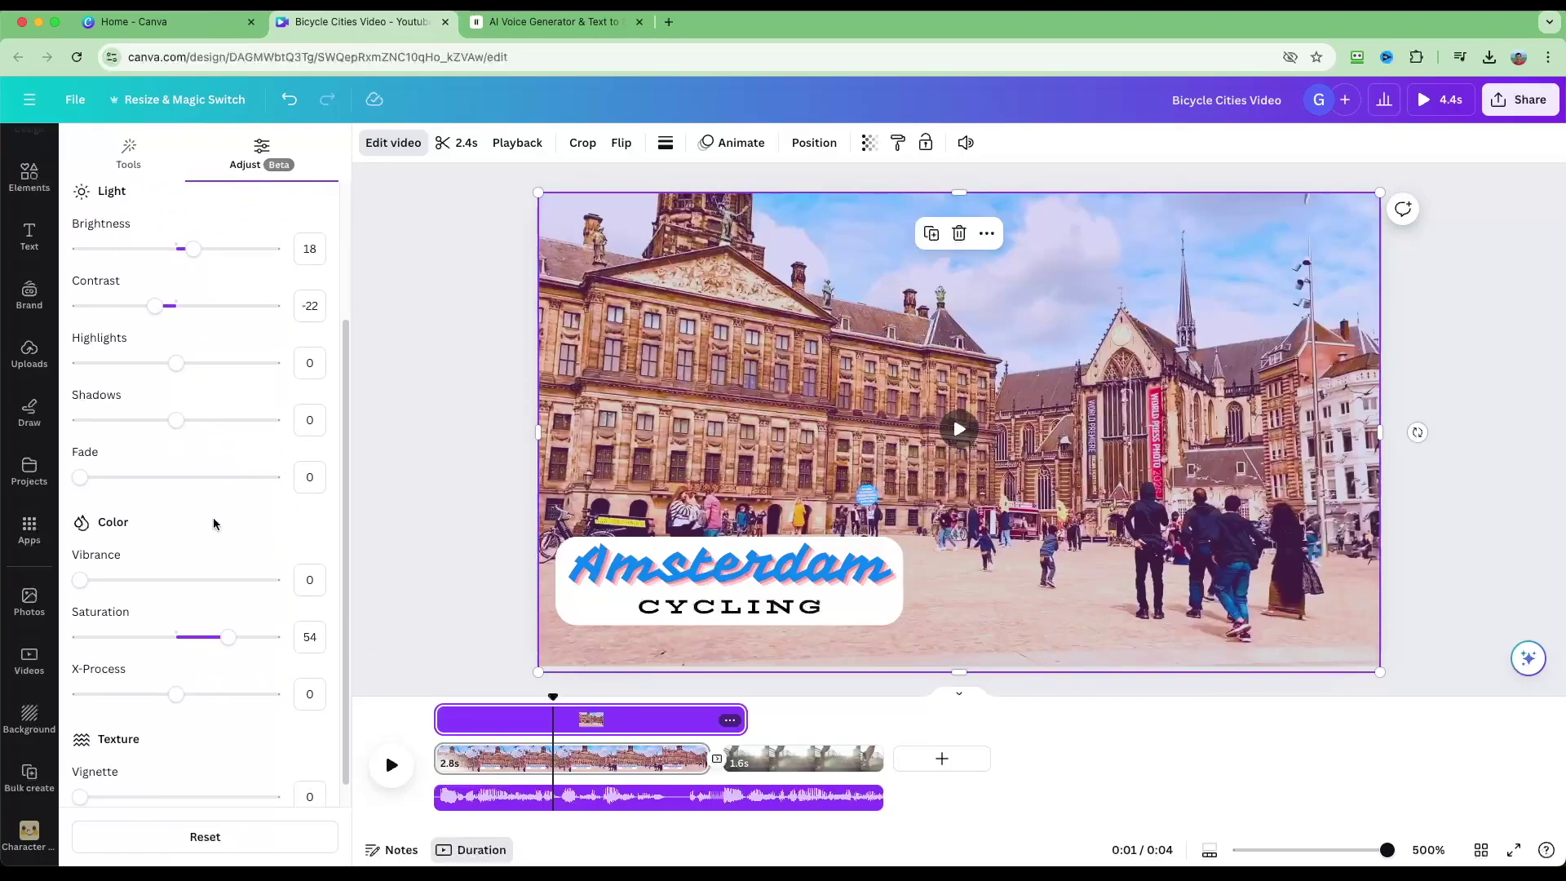
{"action": "left_click", "coordinate": [404, 481]}
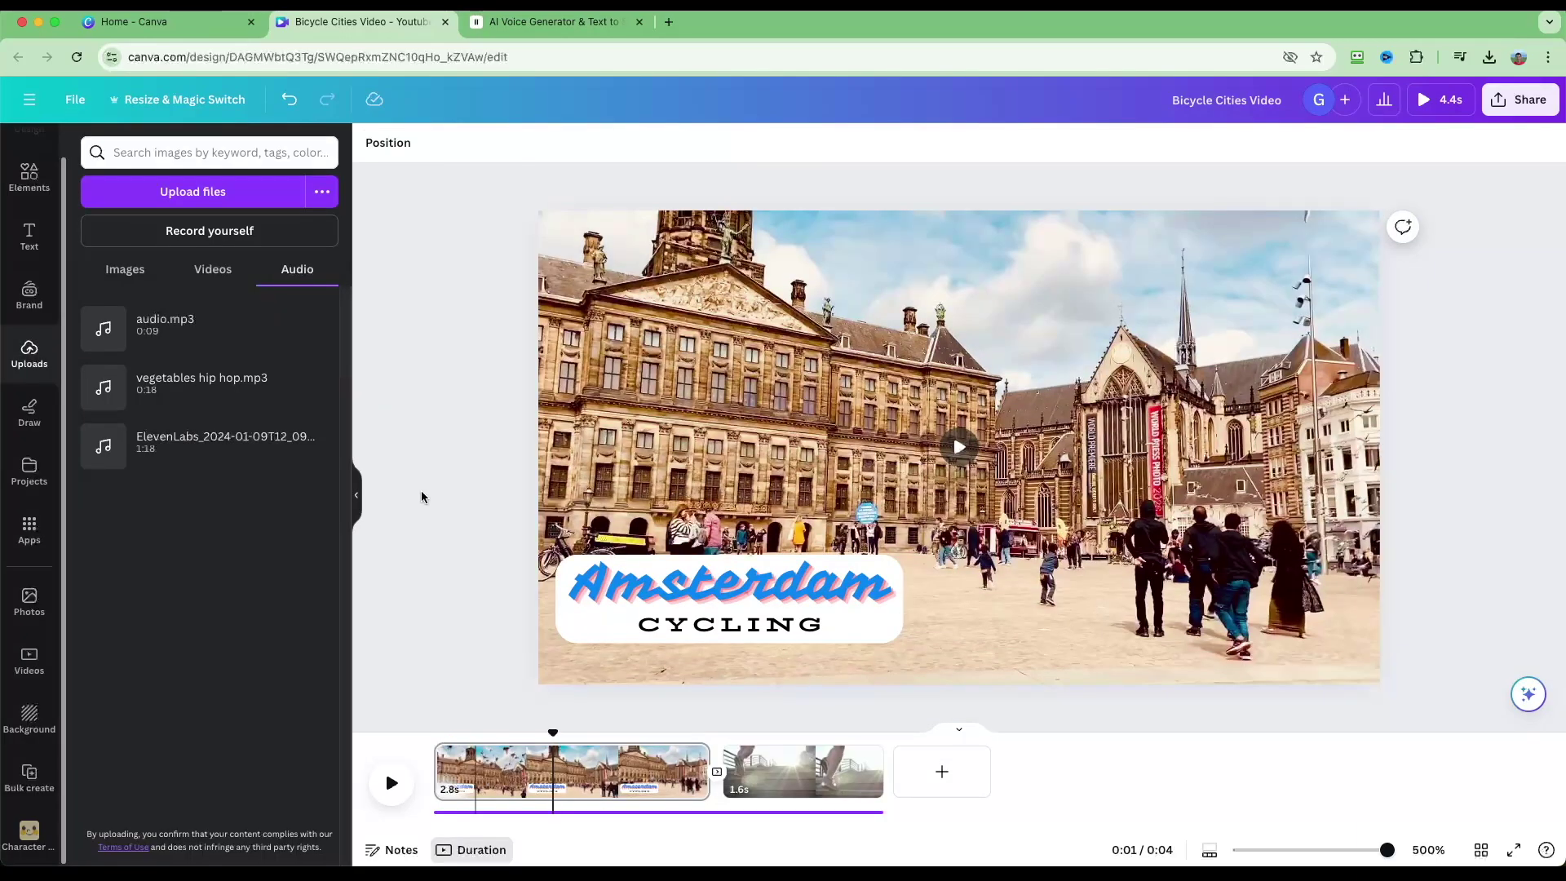
Return from the audio collection to the main elements library and open the Magic Media AI generator.
{"action": "left_click", "coordinate": [16, 185]}
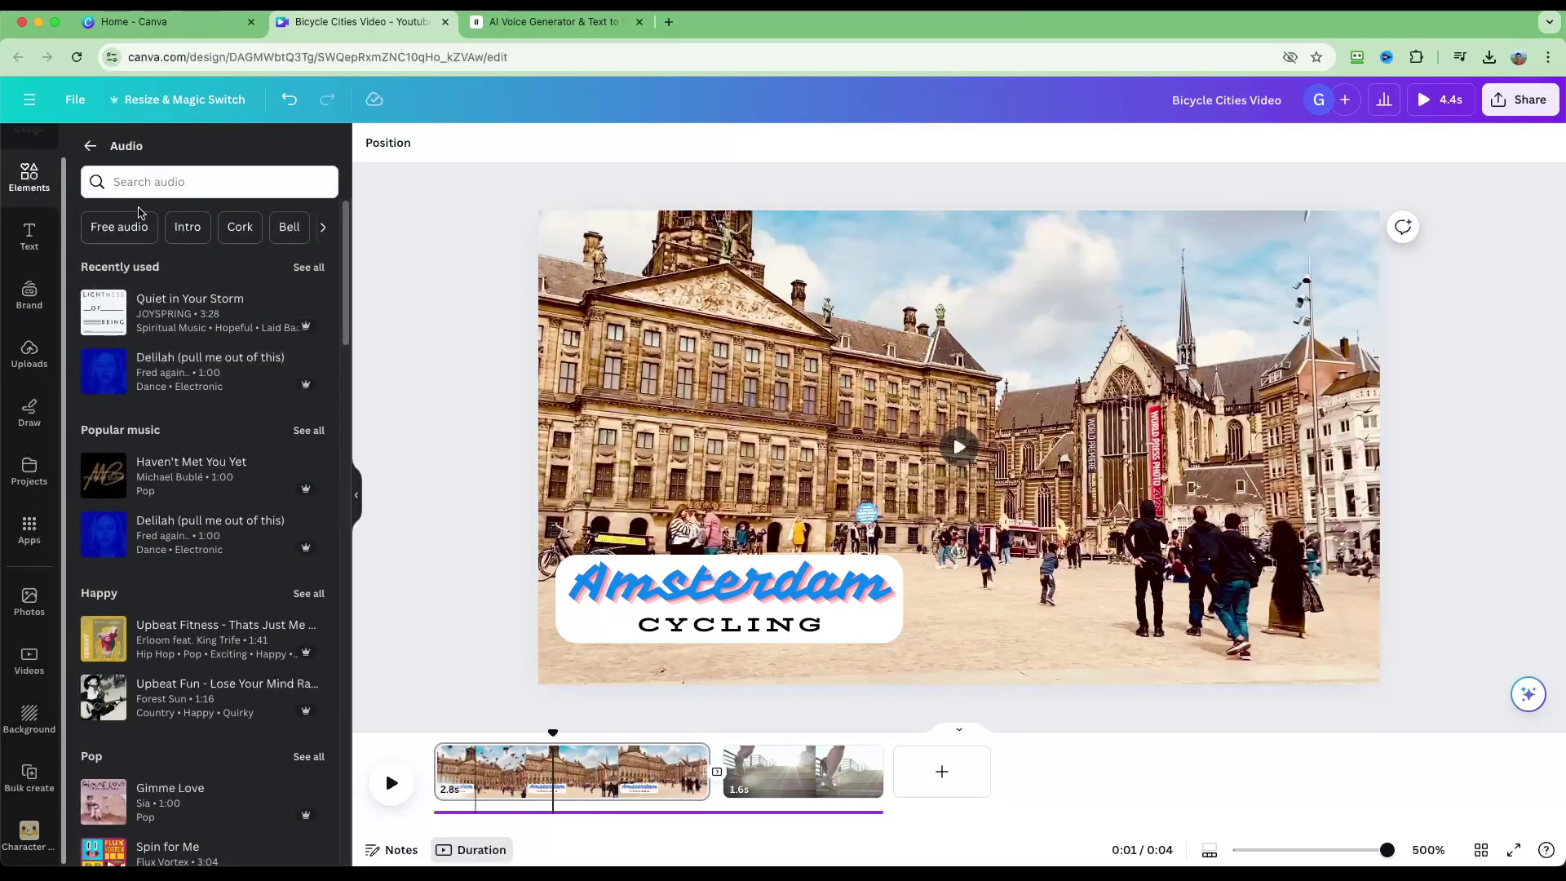
{"action": "left_click", "coordinate": [89, 145]}
{"action": "scroll", "coordinate": [196, 412], "scroll_direction": "up", "scroll_amount": 7}
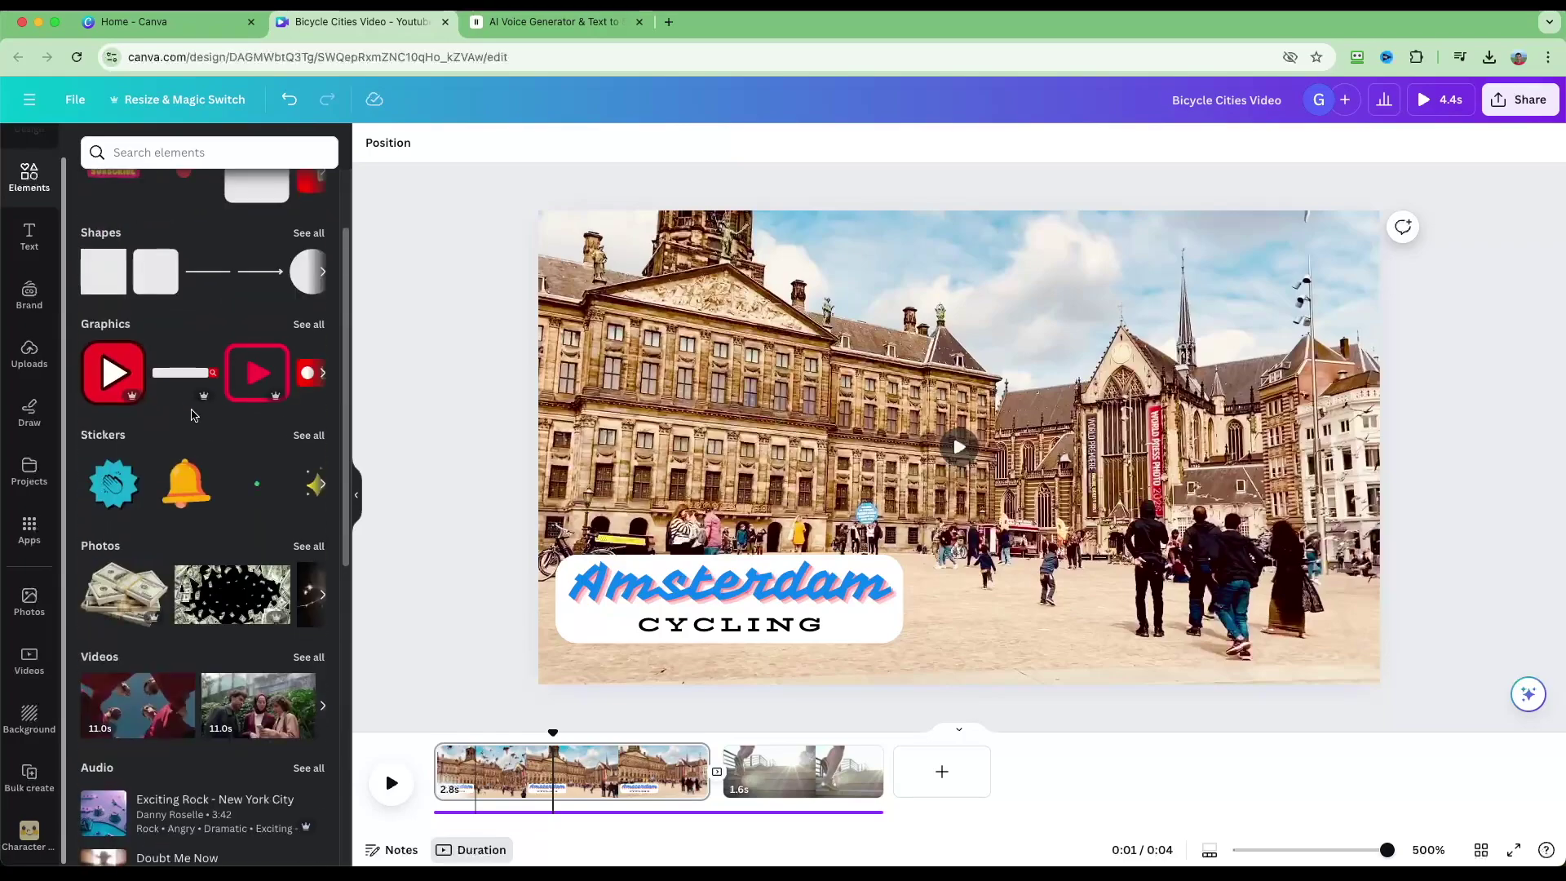
{"action": "scroll", "coordinate": [225, 420], "scroll_direction": "down", "scroll_amount": 2}
{"action": "left_click", "coordinate": [36, 187]}
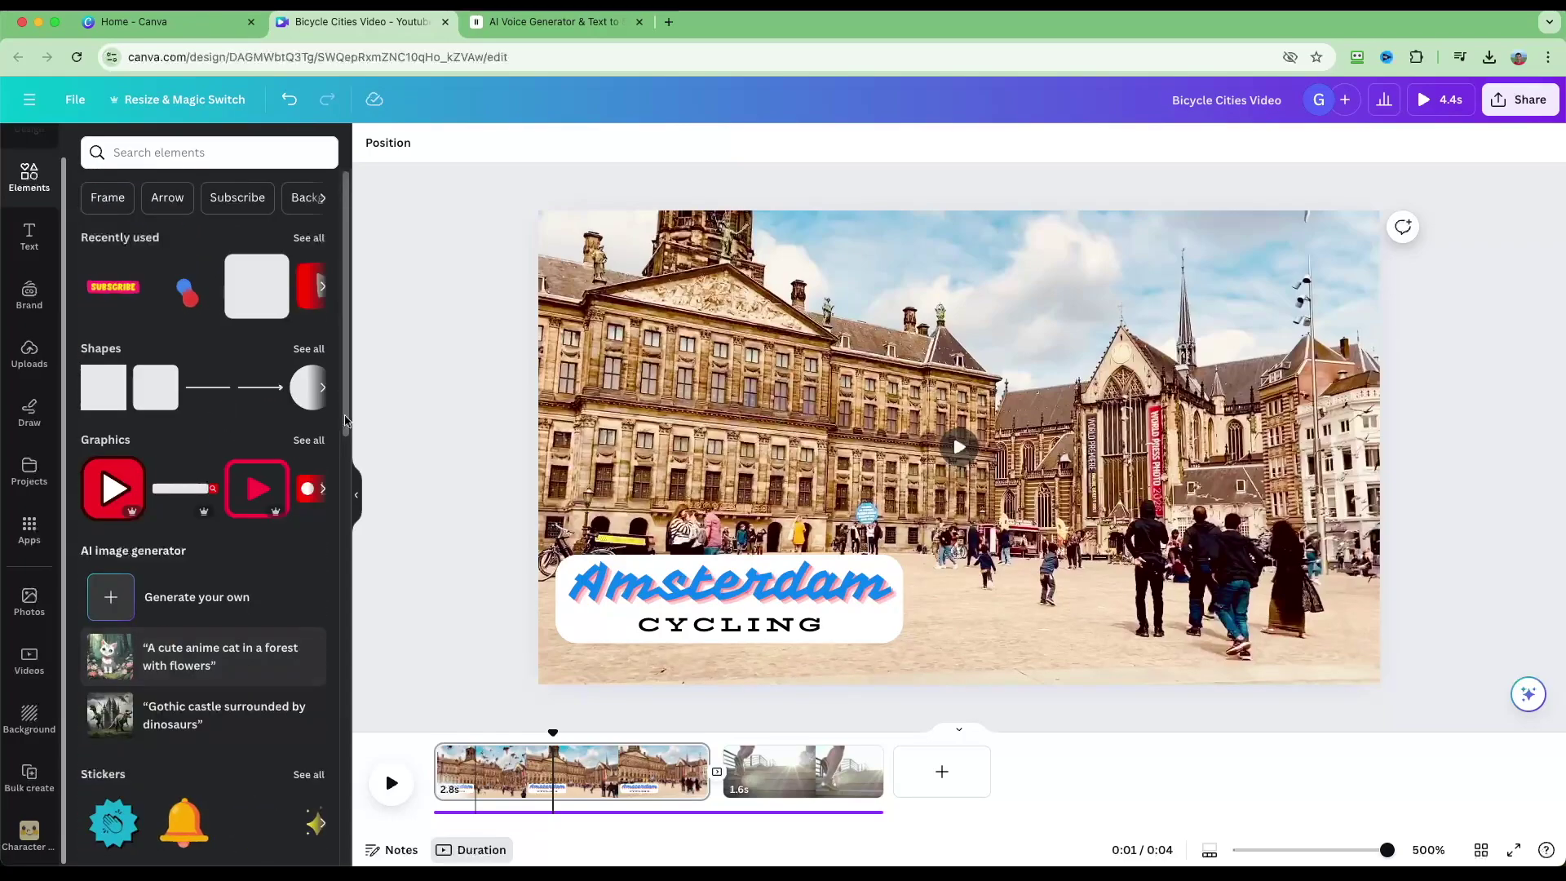
{"action": "left_click", "coordinate": [28, 184]}
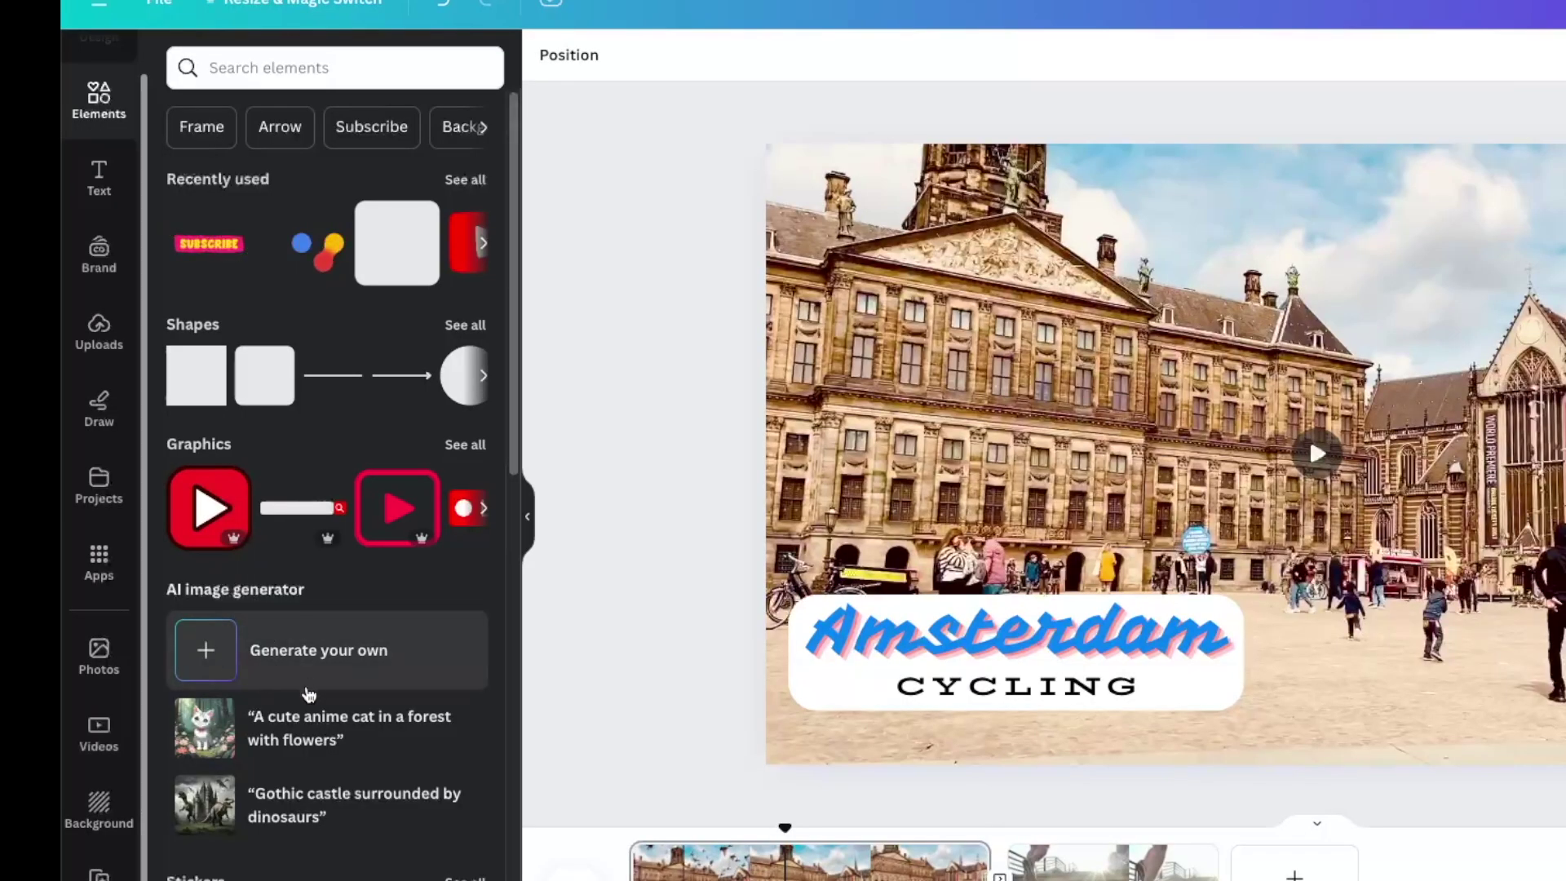
{"action": "left_click", "coordinate": [266, 691]}
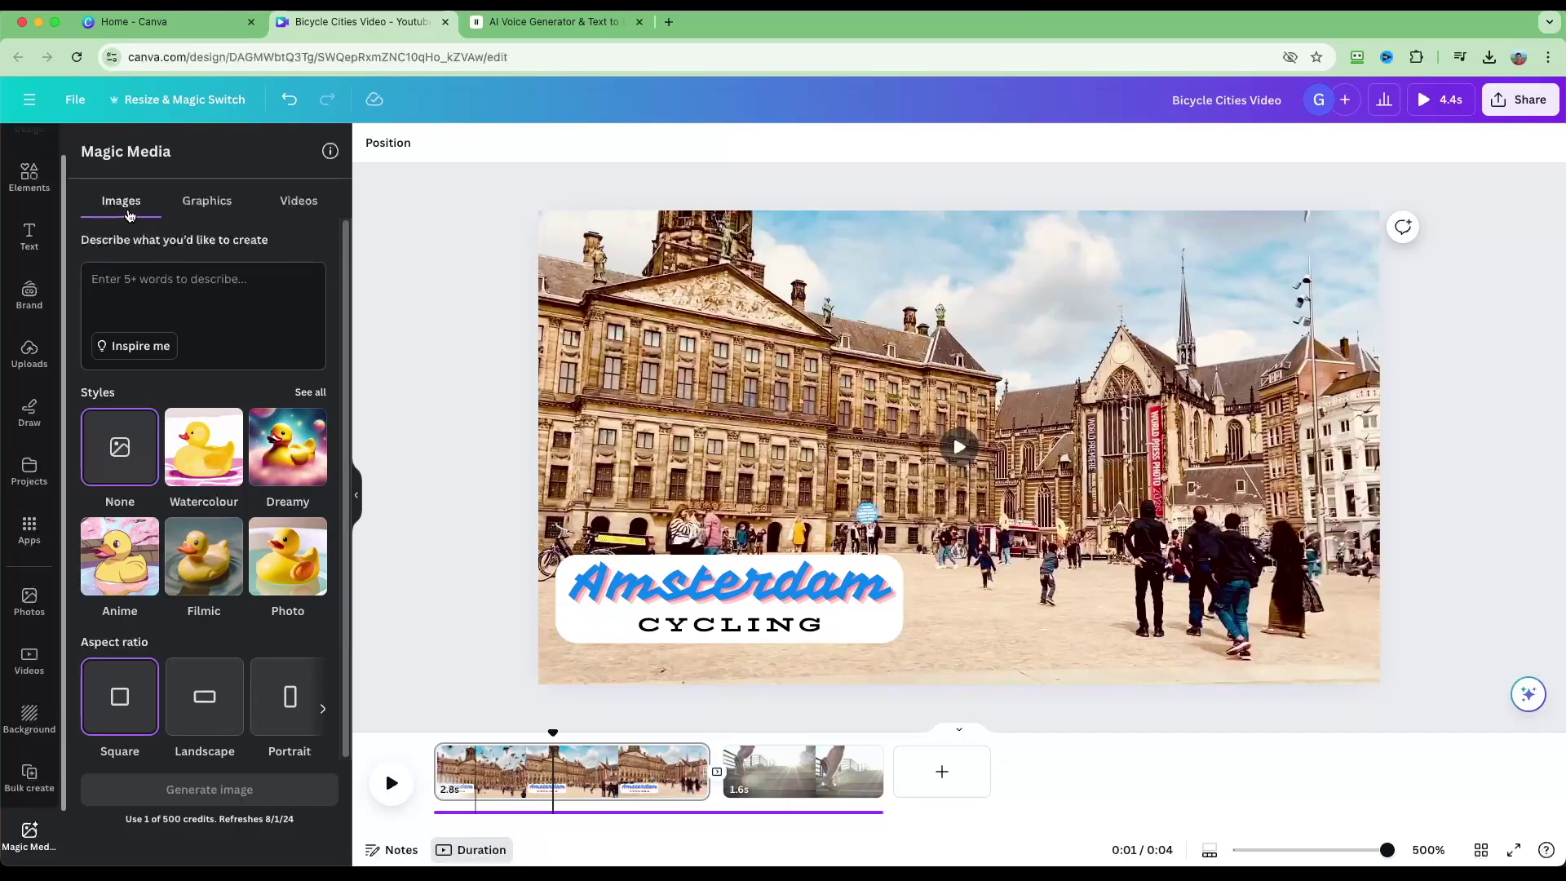
Generate an AI video from the prompt "bicycle riding through amsterdam".
{"action": "left_click", "coordinate": [211, 204]}
{"action": "left_click", "coordinate": [302, 206]}
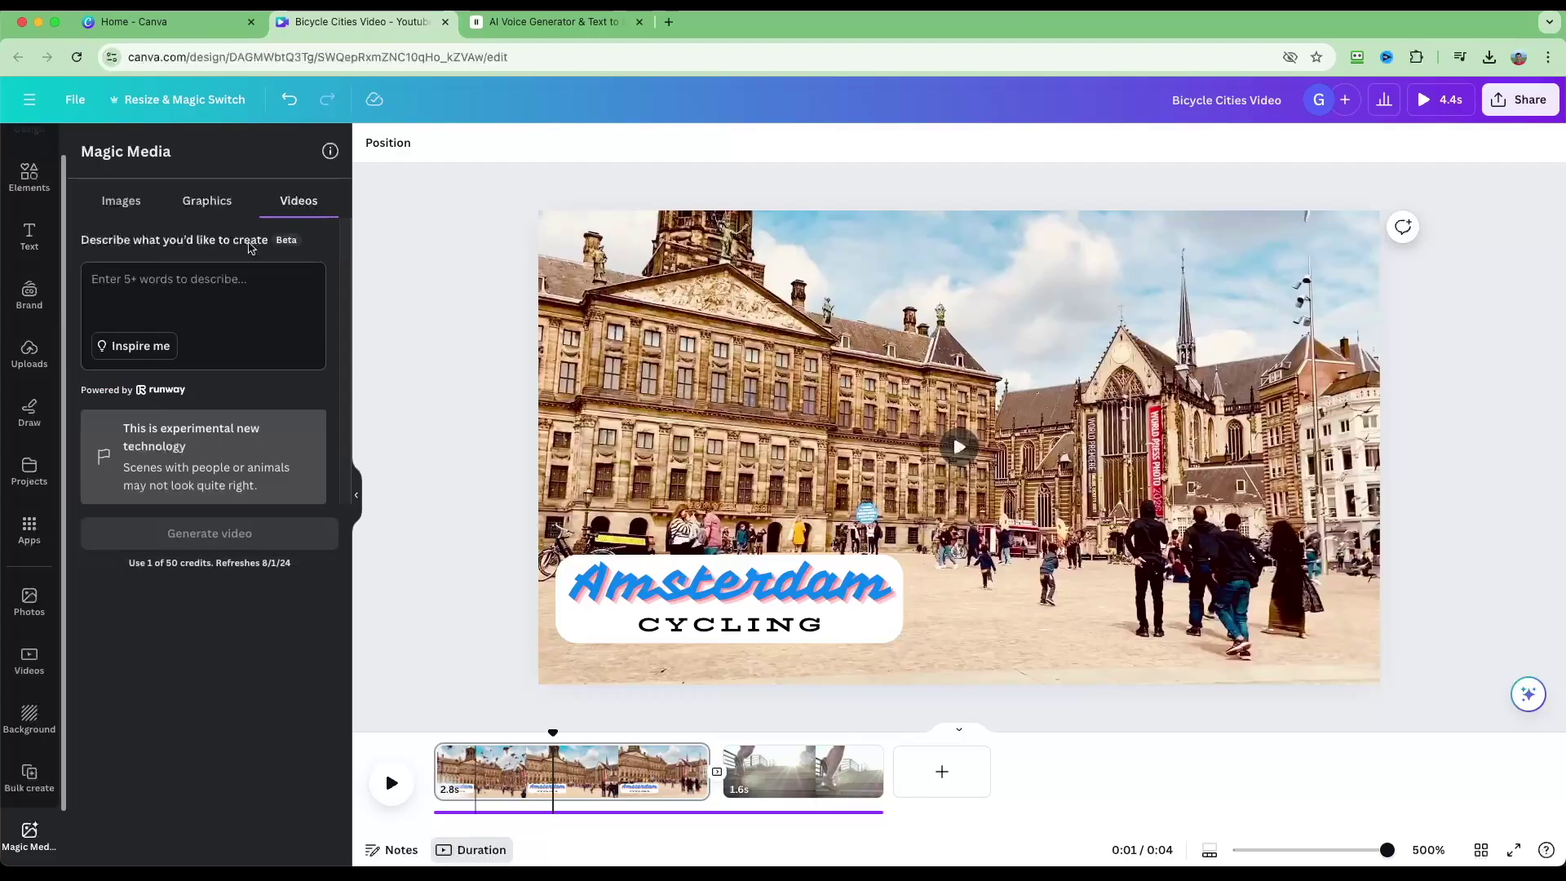
{"action": "left_click", "coordinate": [188, 305]}
{"action": "type", "text": "bicycle riding through amsterdam"}
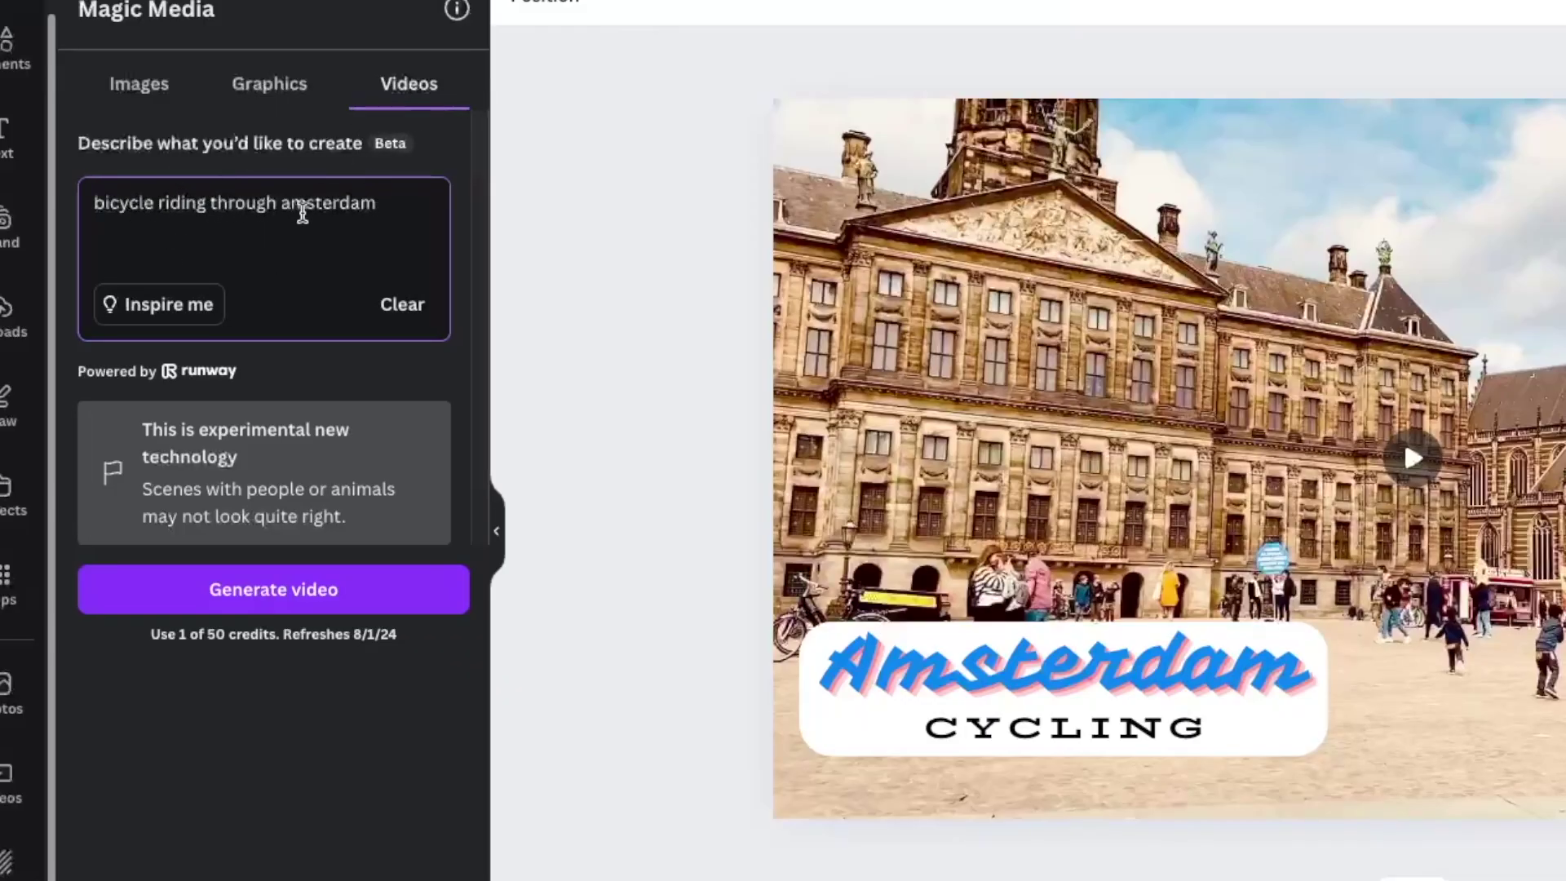
{"action": "left_click", "coordinate": [233, 605]}
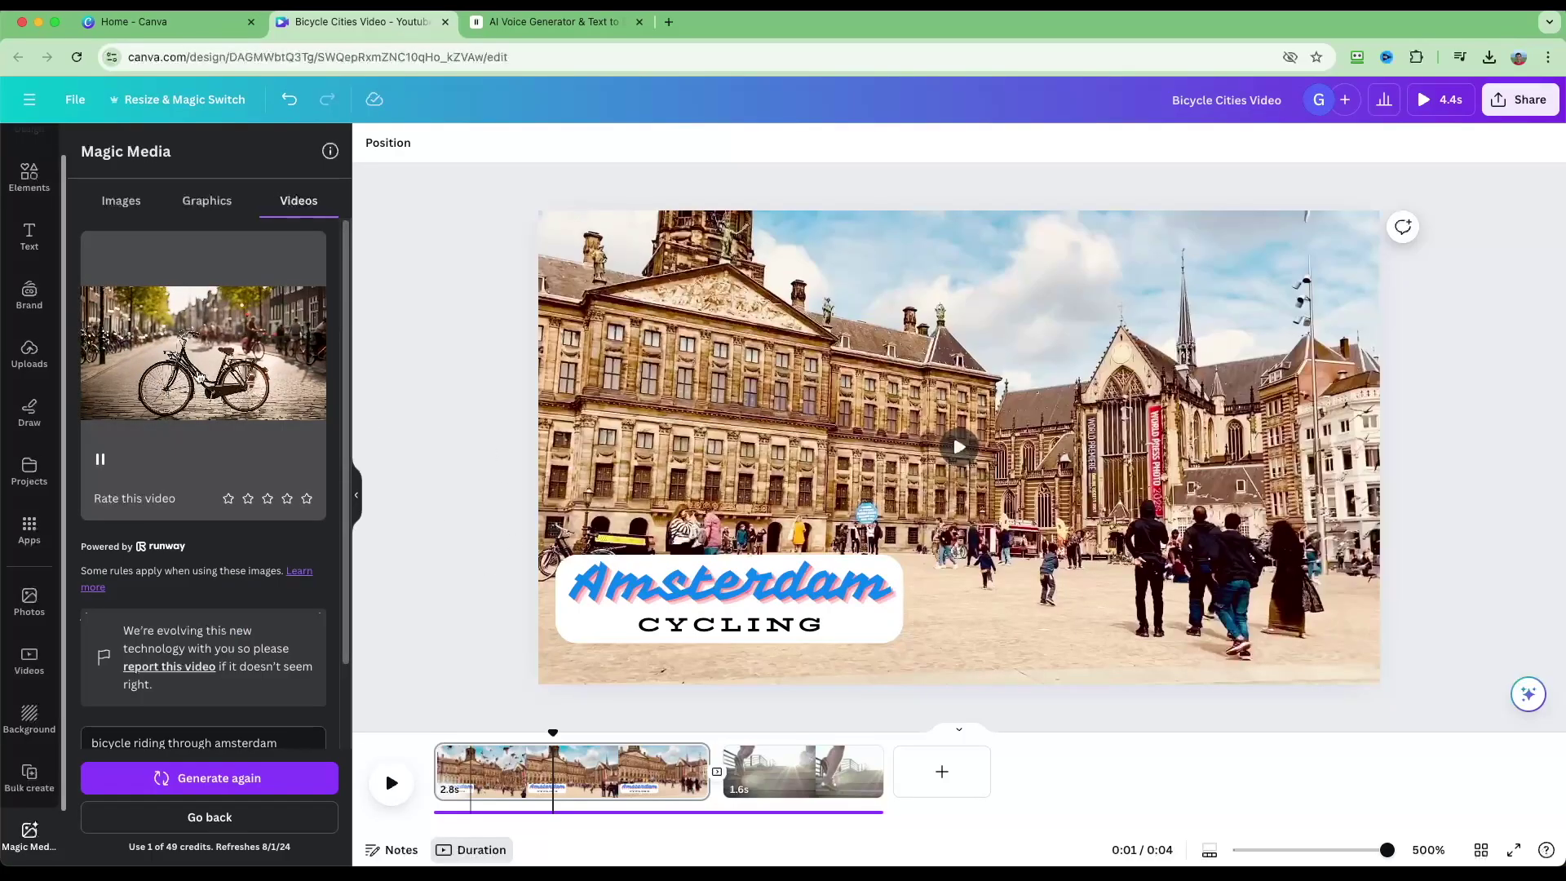
Add the generated bicycle video as a new page after the stairs clip and preview it.
{"action": "left_click_drag", "start_coordinate": [184, 350], "coordinate": [889, 751]}
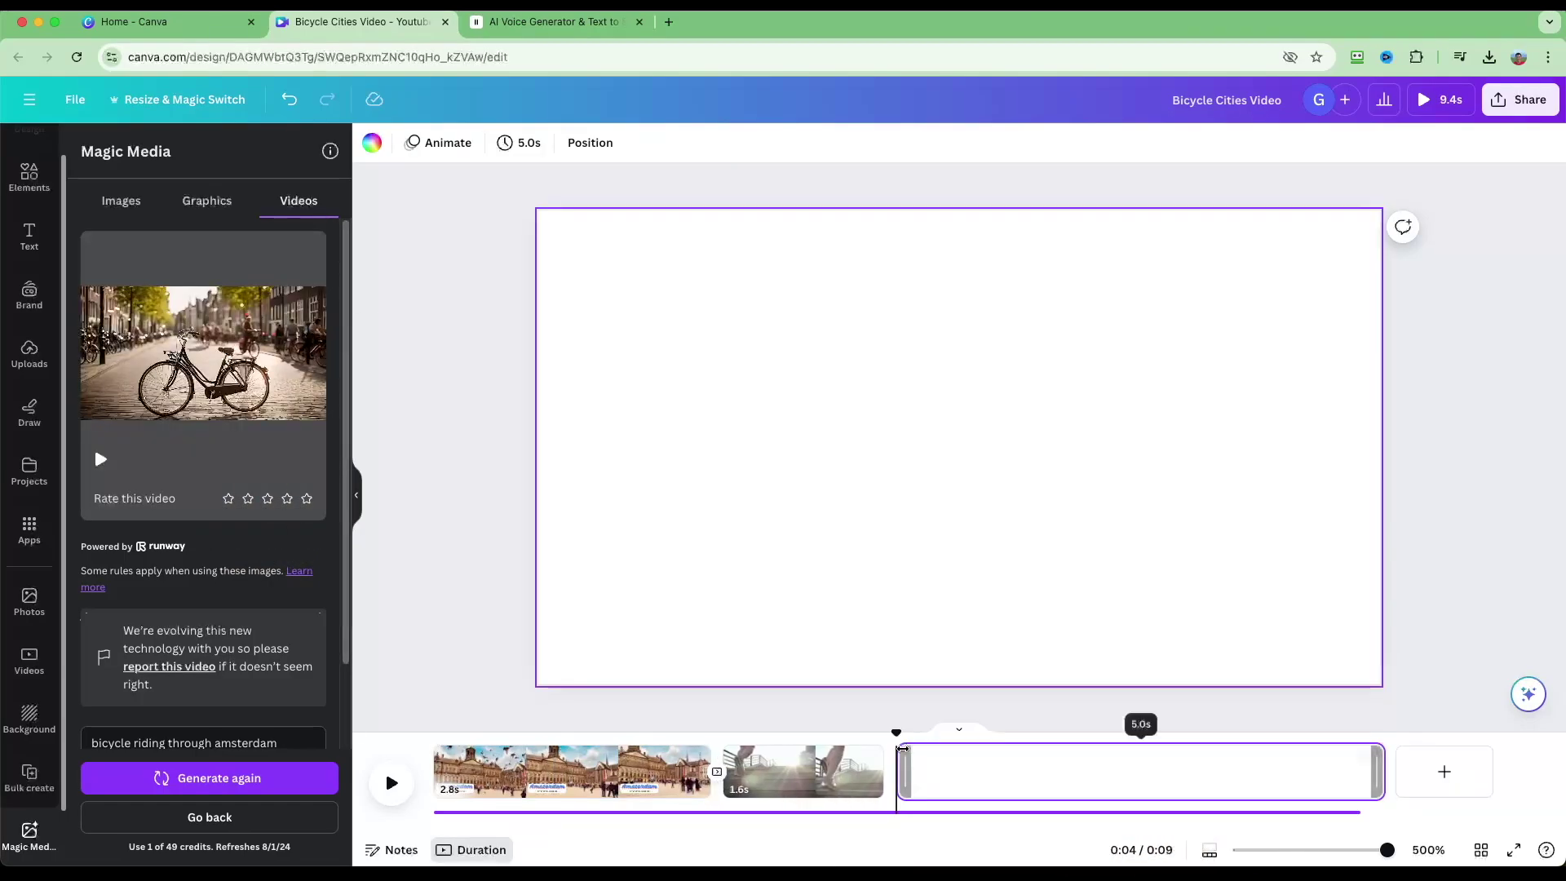
{"action": "left_click", "coordinate": [393, 784]}
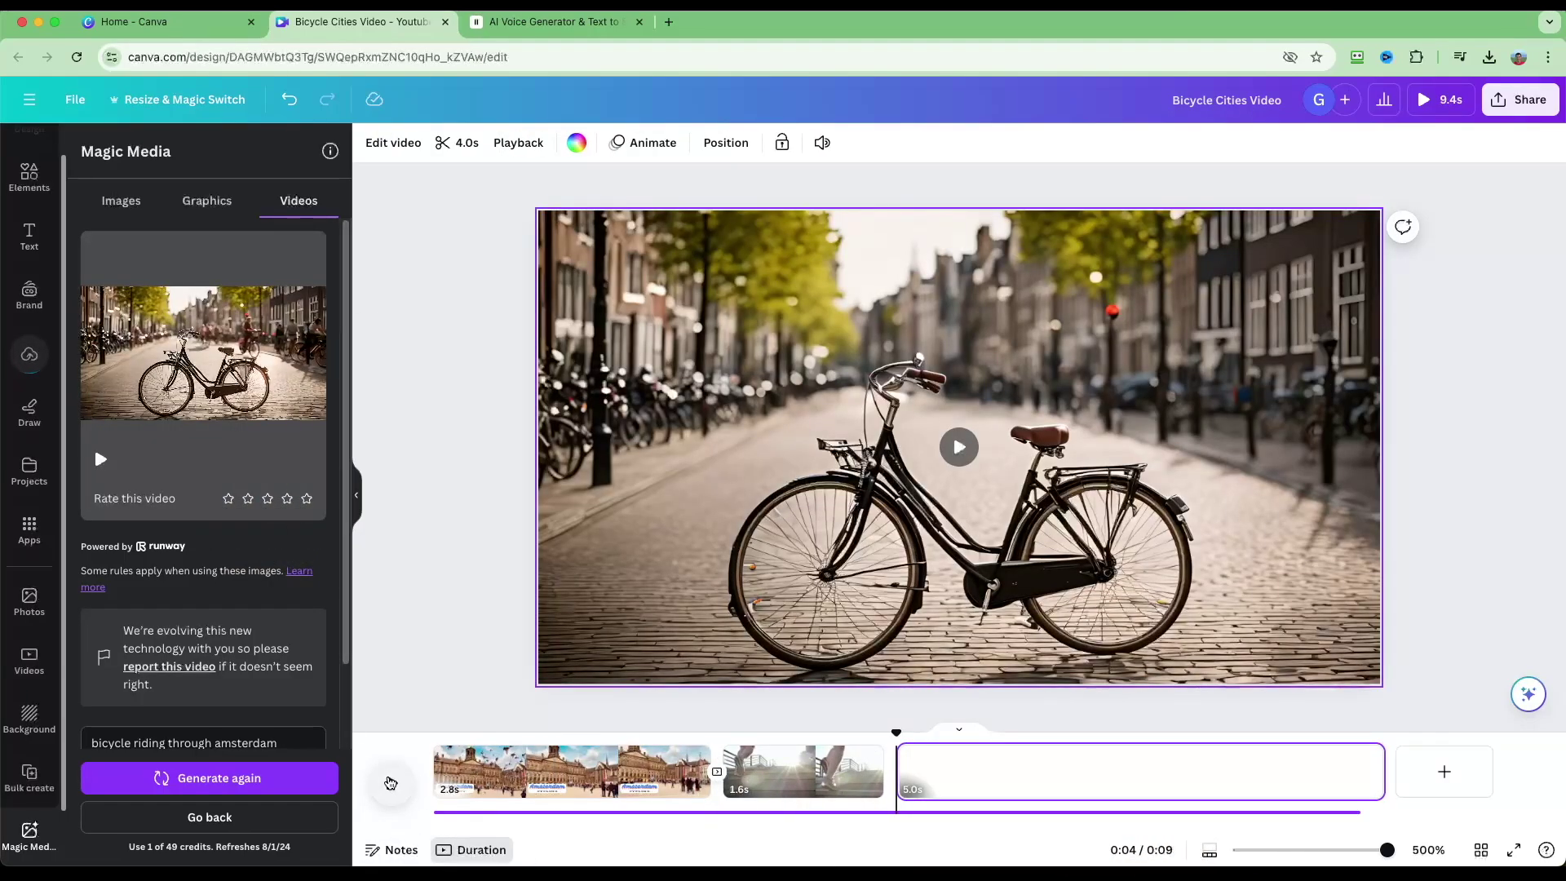
{"action": "left_click", "coordinate": [392, 786]}
{"action": "left_click", "coordinate": [392, 785]}
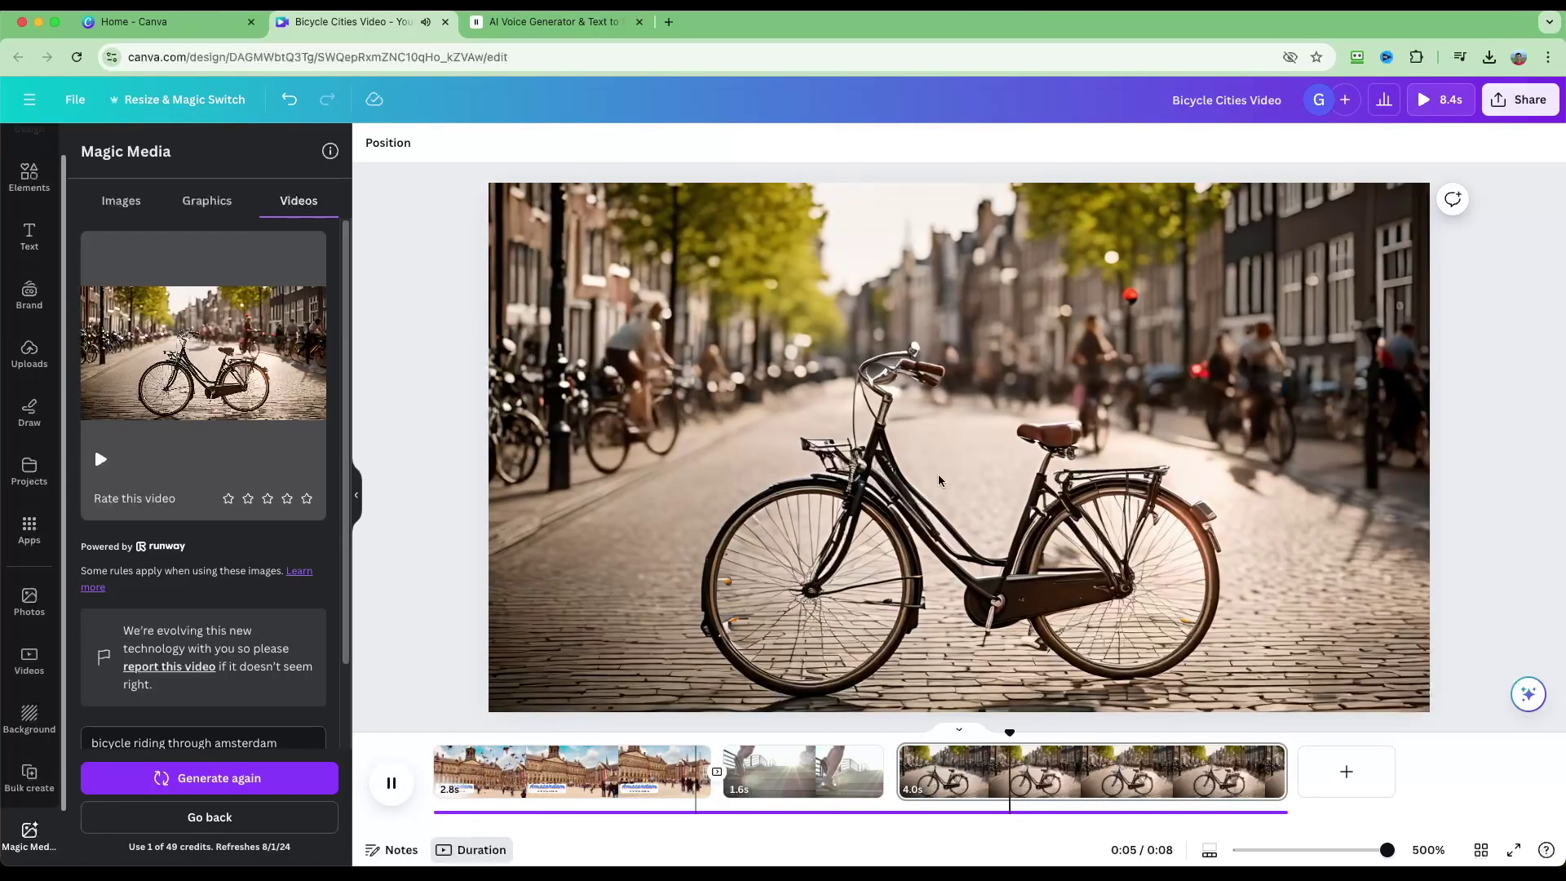
{"action": "left_click", "coordinate": [392, 783]}
Look at the Magic Media options for generating graphics and images.
{"action": "mouse_move", "coordinate": [234, 268]}
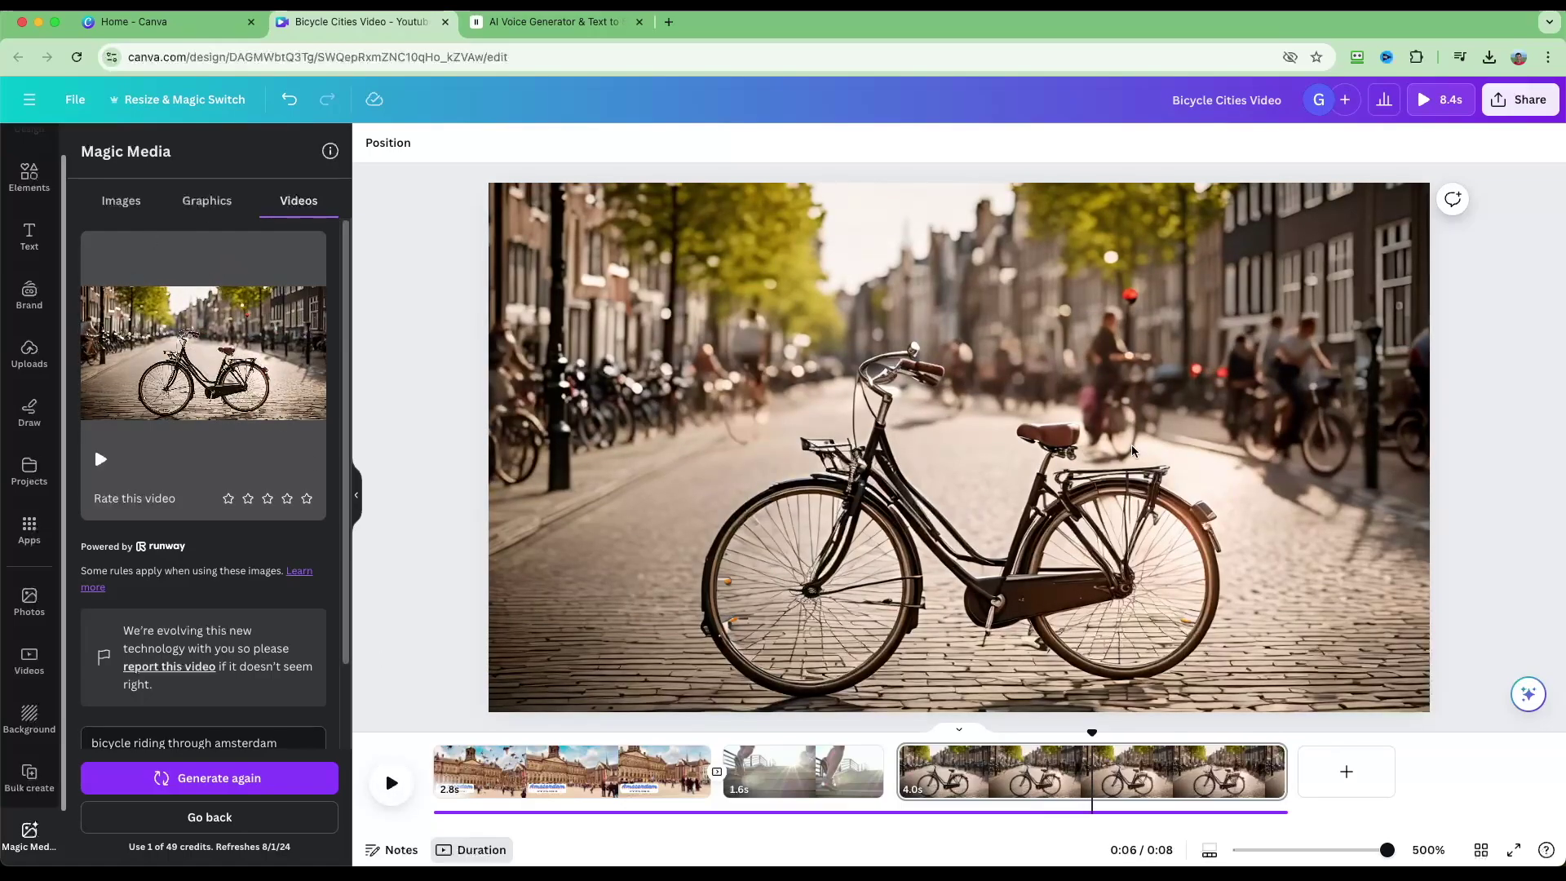
{"action": "left_click", "coordinate": [208, 200]}
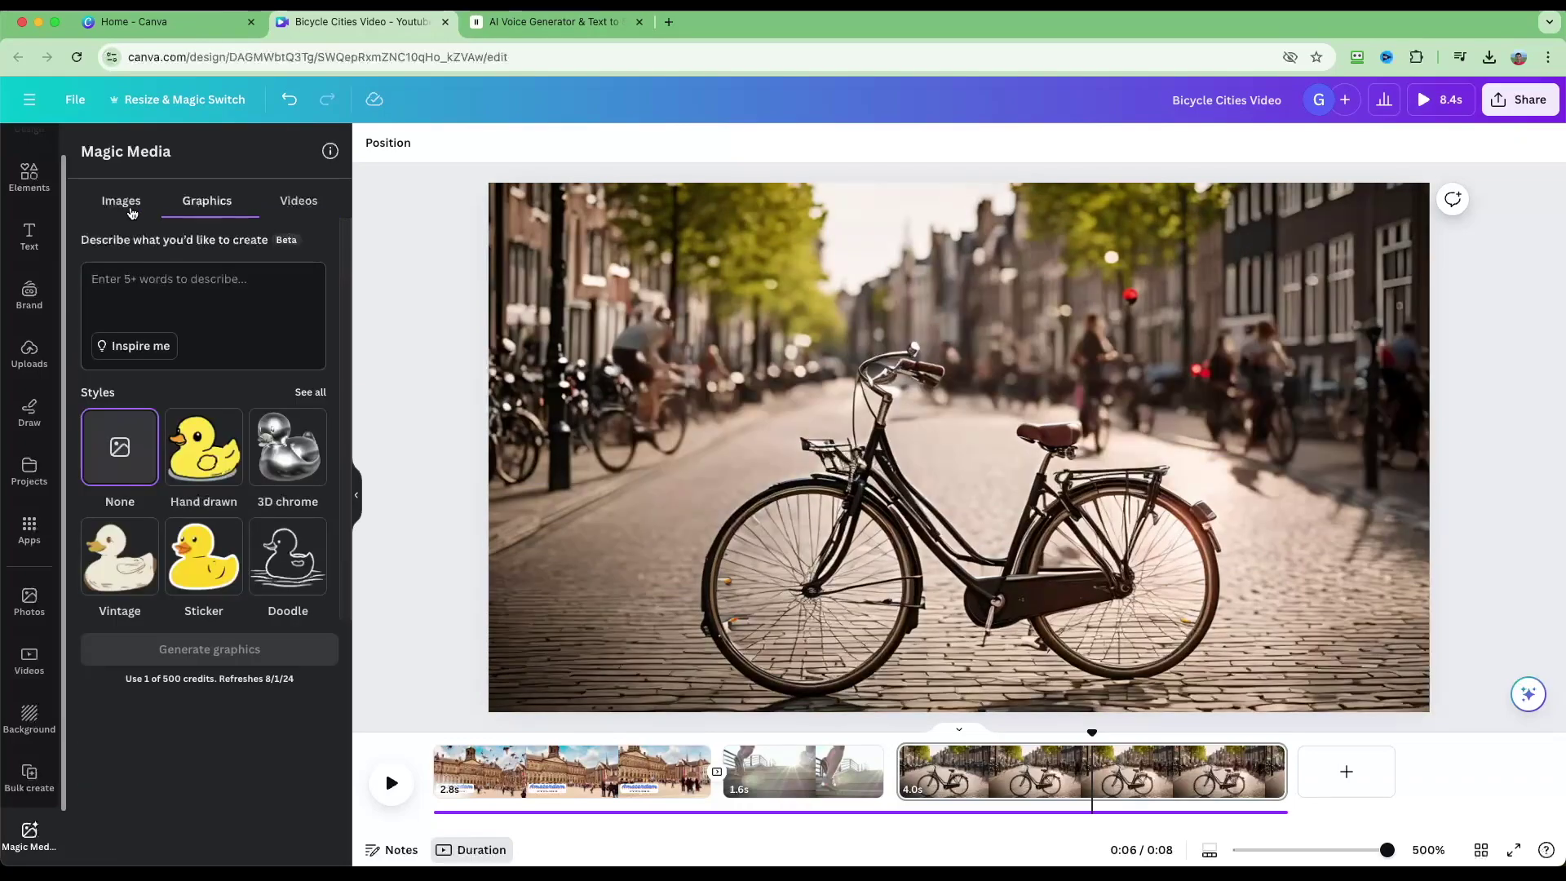
{"action": "left_click", "coordinate": [120, 200]}
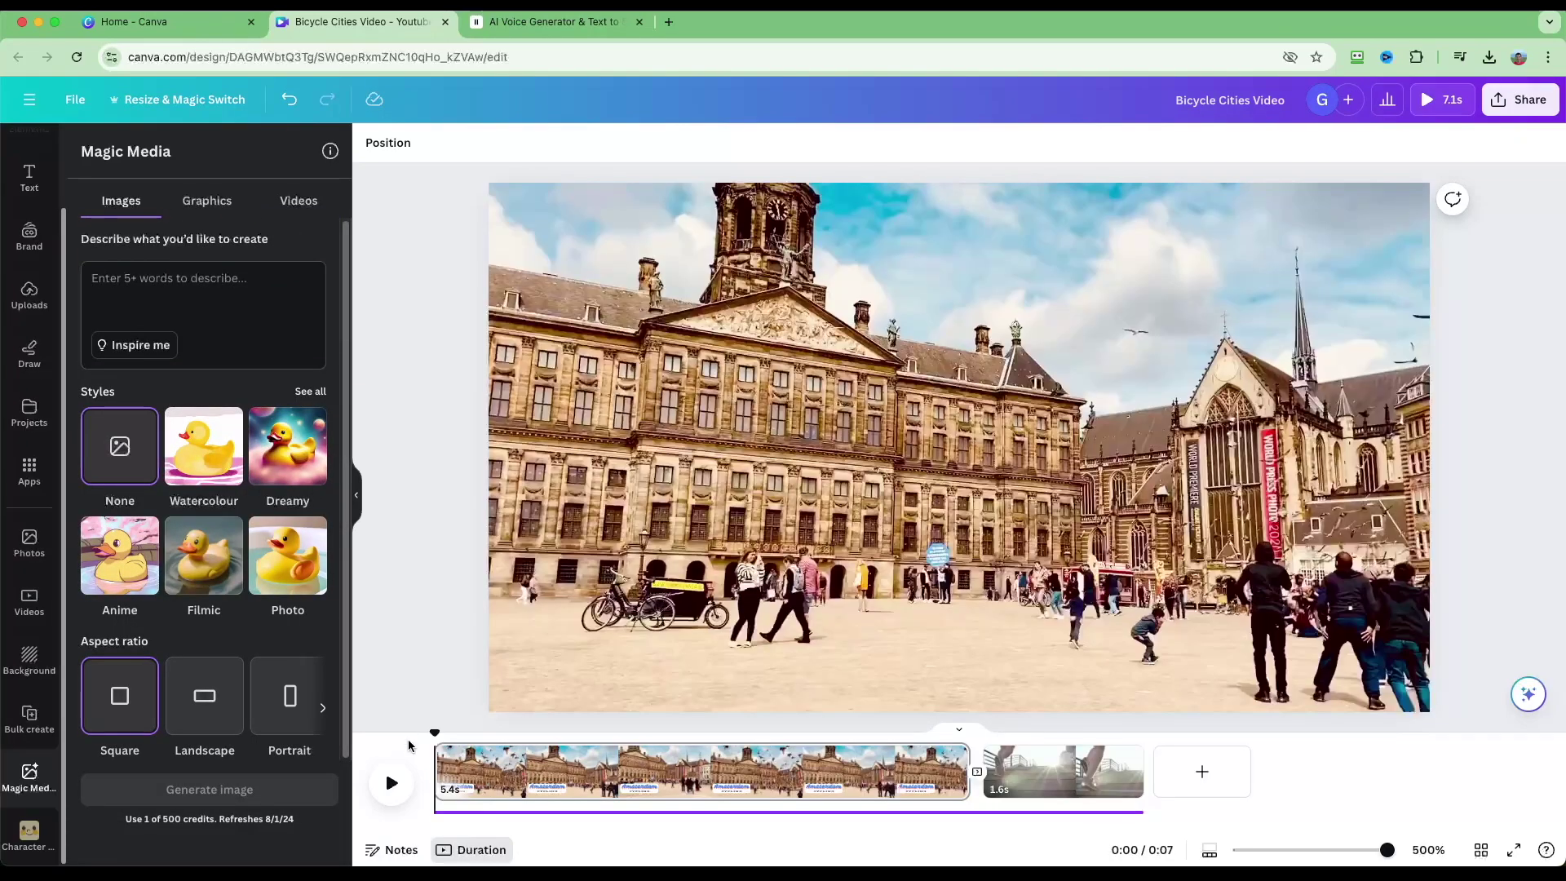
Open the design's download settings and review the available file types and the page selection, keeping MP4 Video and all pages.
{"action": "left_click", "coordinate": [1519, 100]}
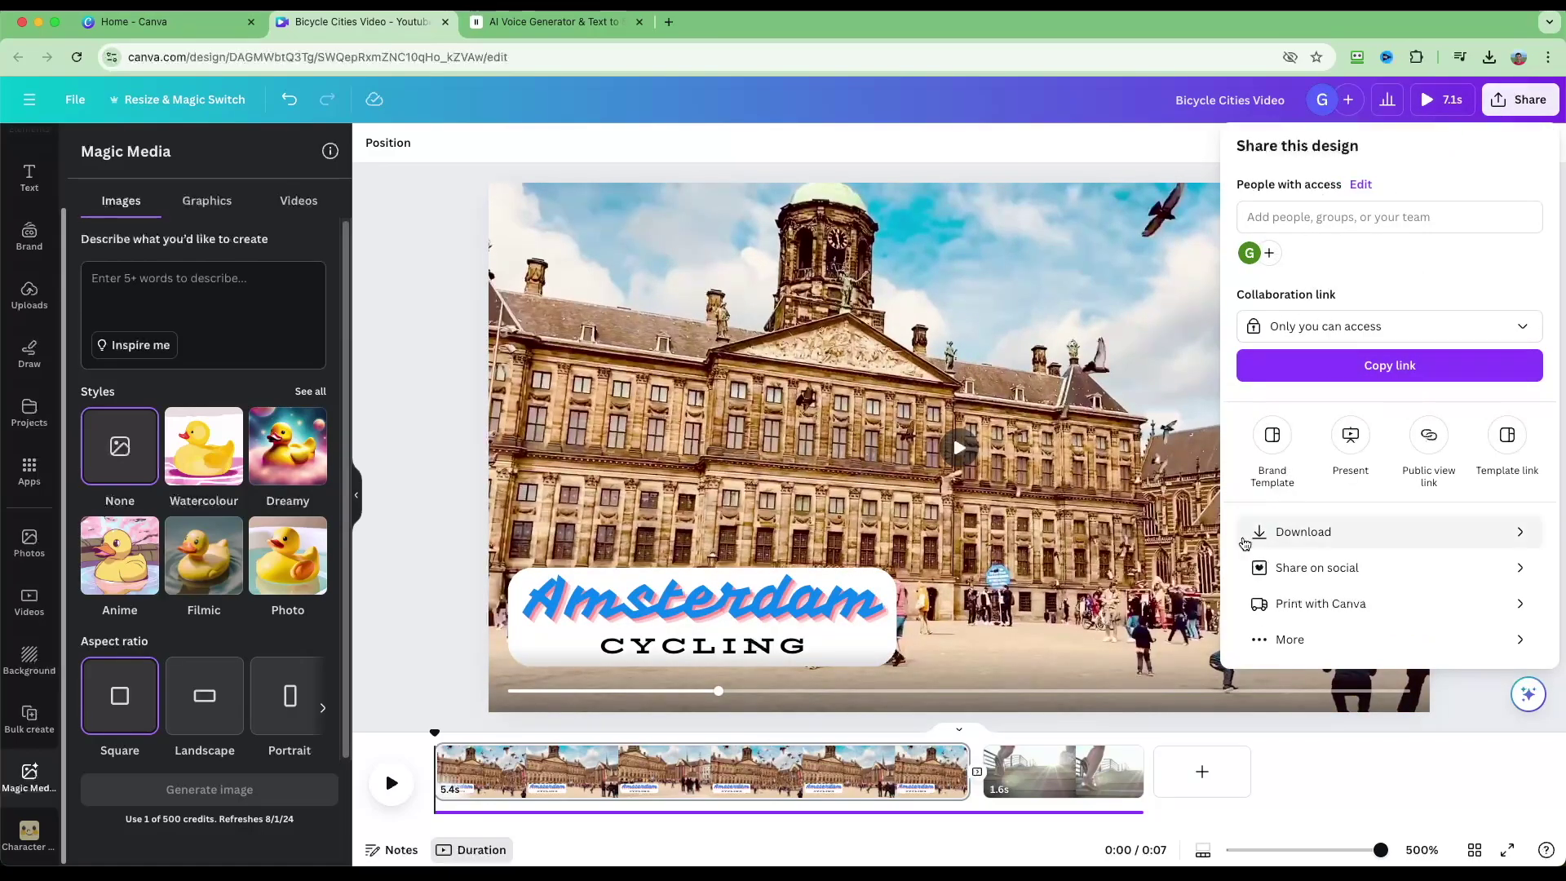
{"action": "left_click", "coordinate": [1421, 543]}
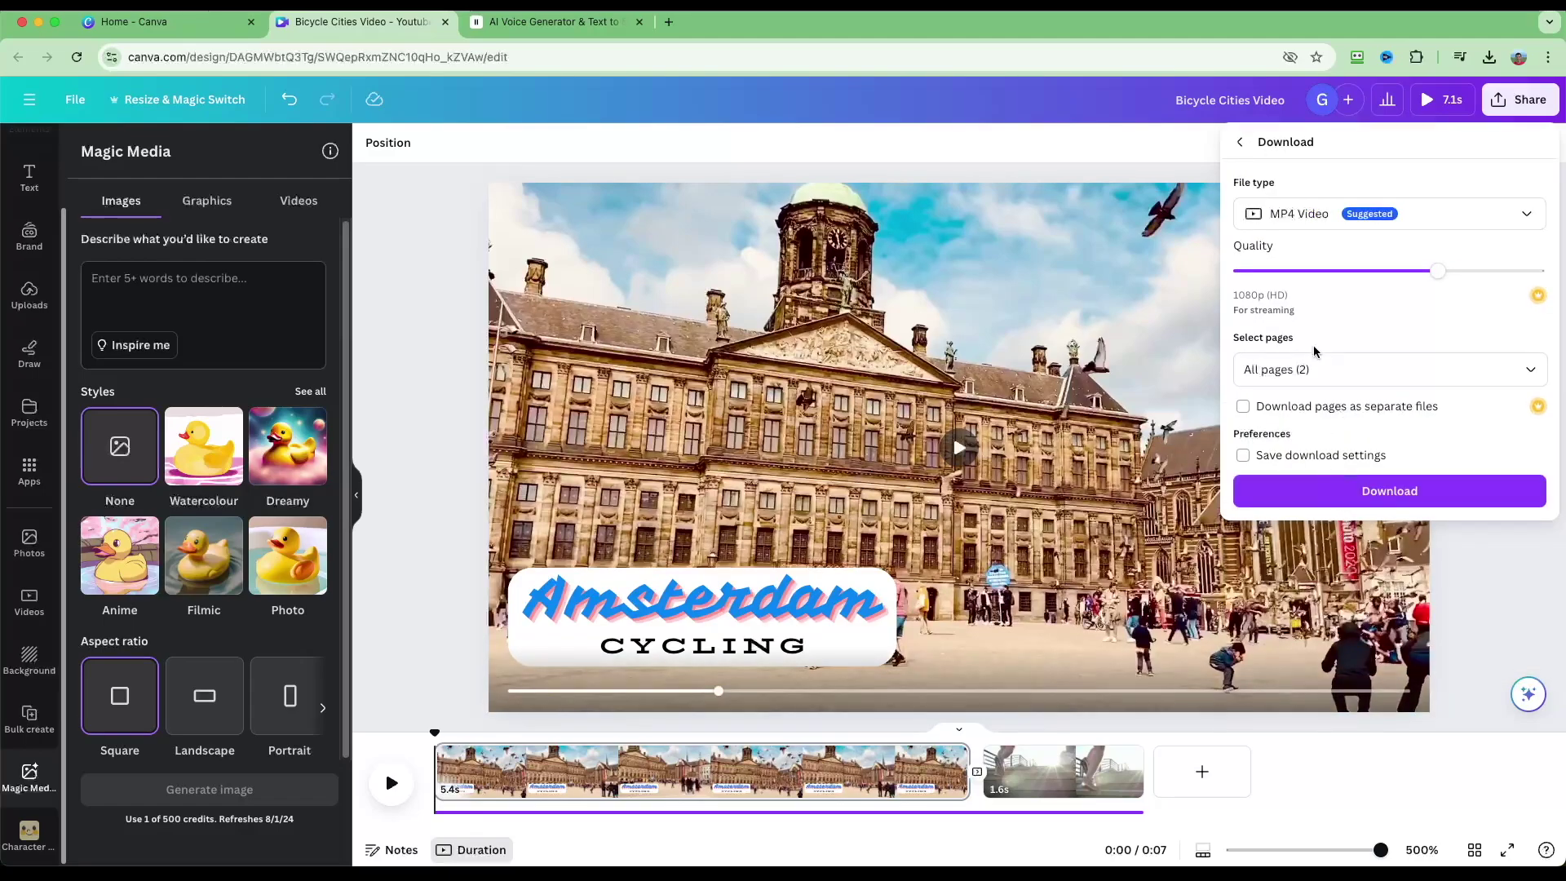
{"action": "left_click", "coordinate": [1330, 219]}
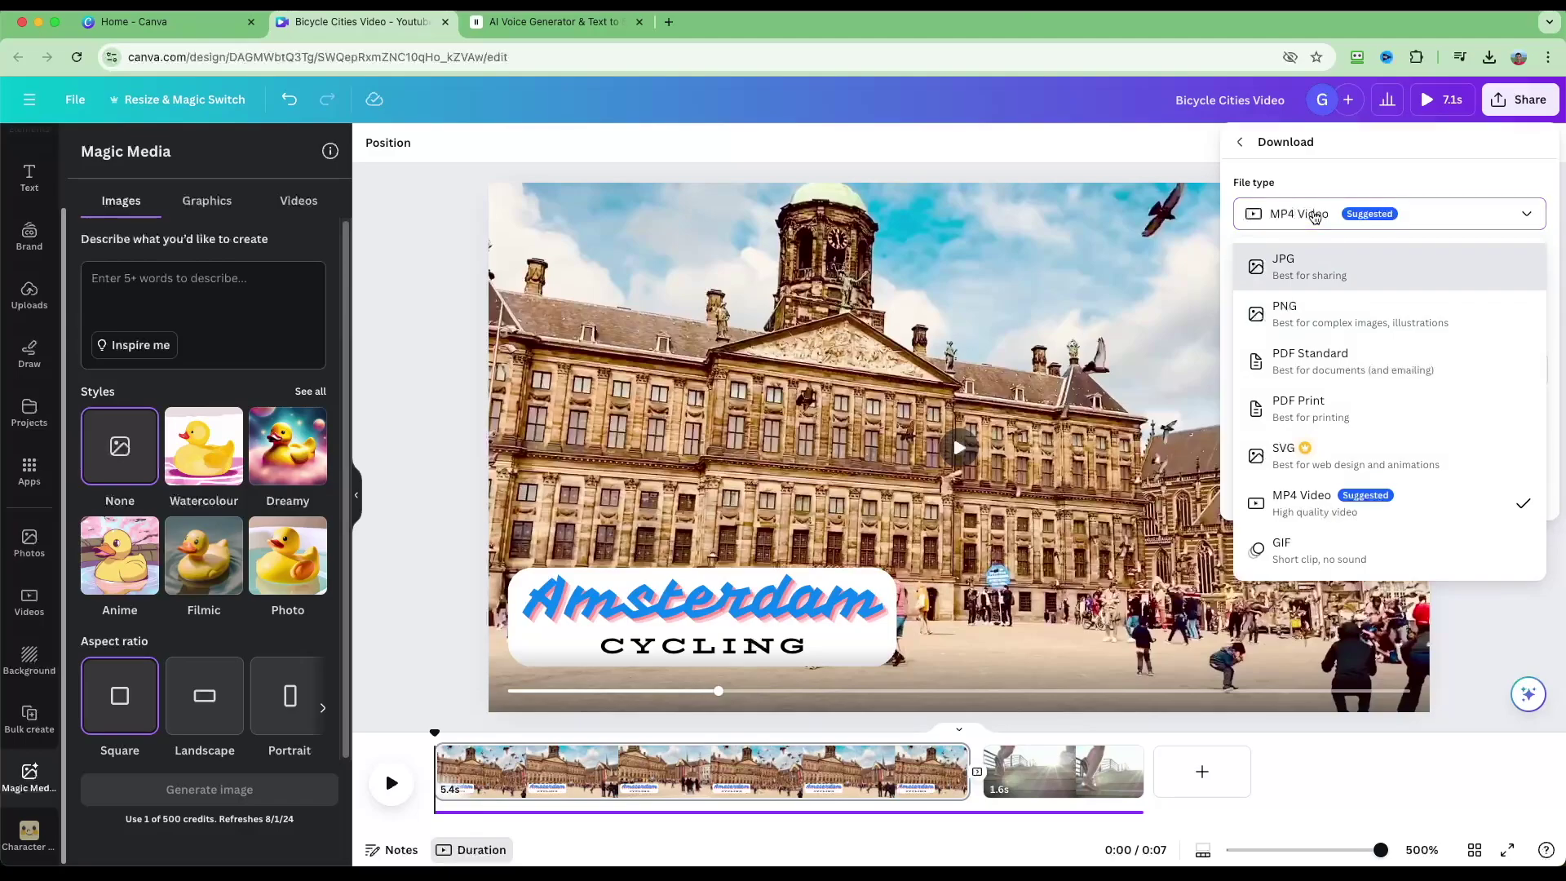
{"action": "left_click", "coordinate": [1315, 216]}
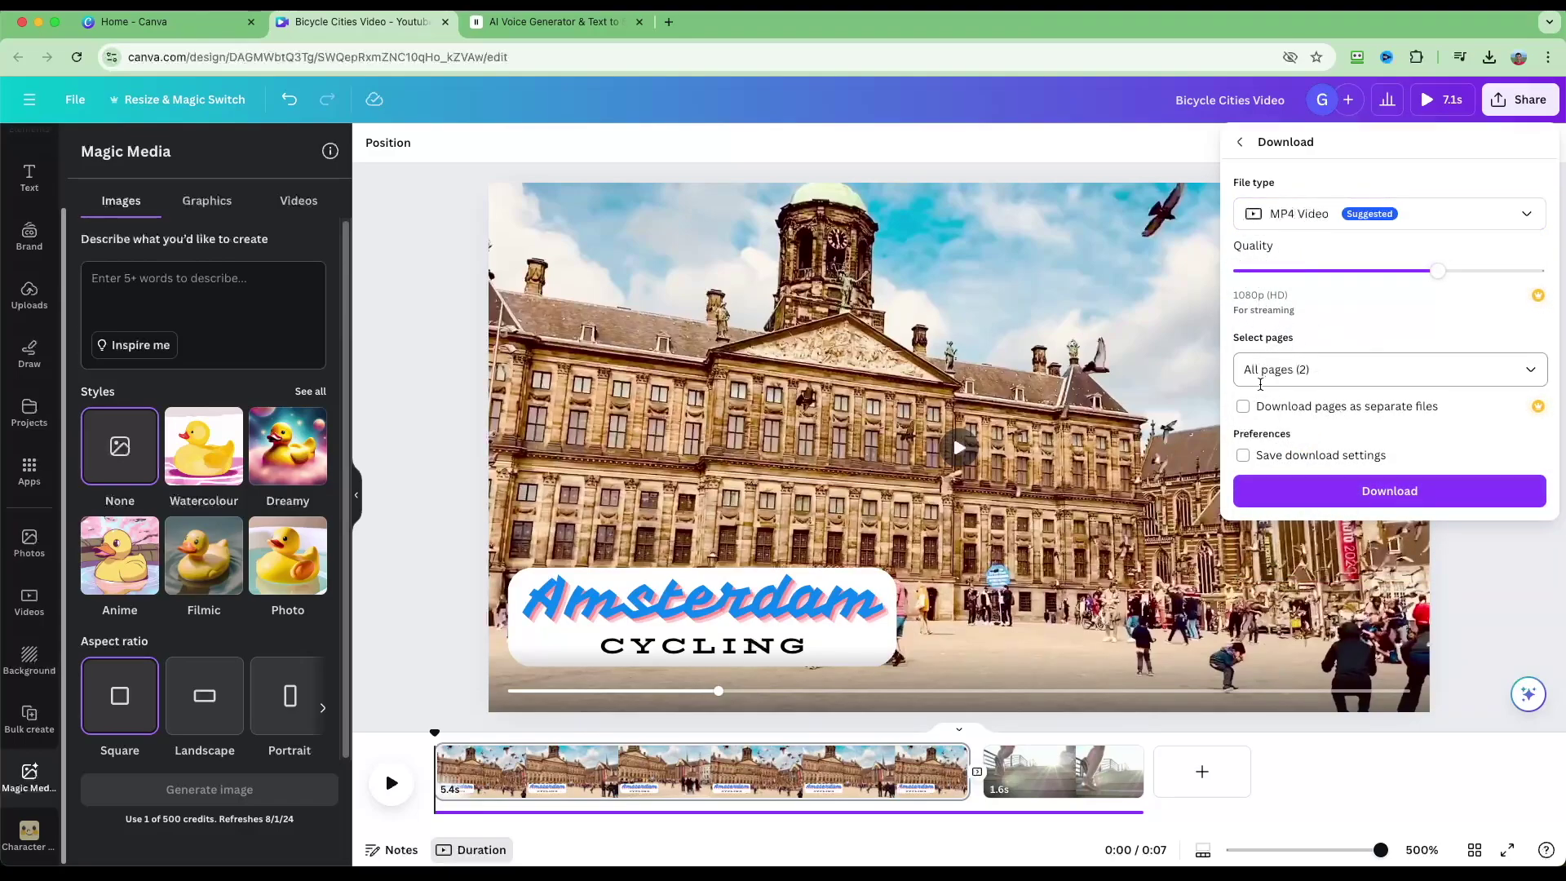
{"action": "left_click", "coordinate": [1532, 371]}
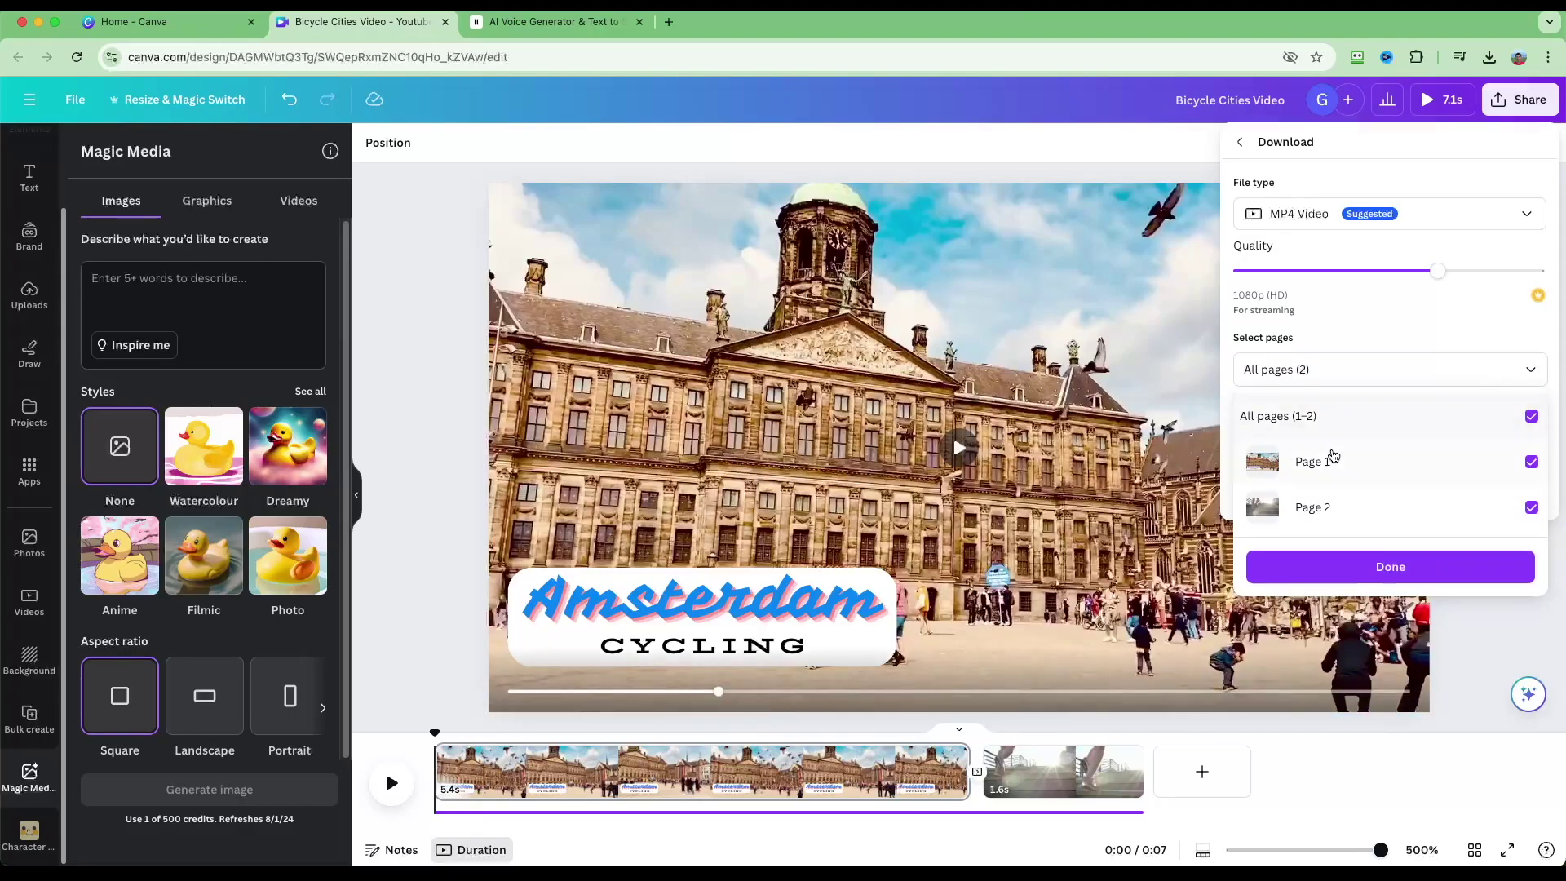
{"action": "left_click", "coordinate": [1323, 369]}
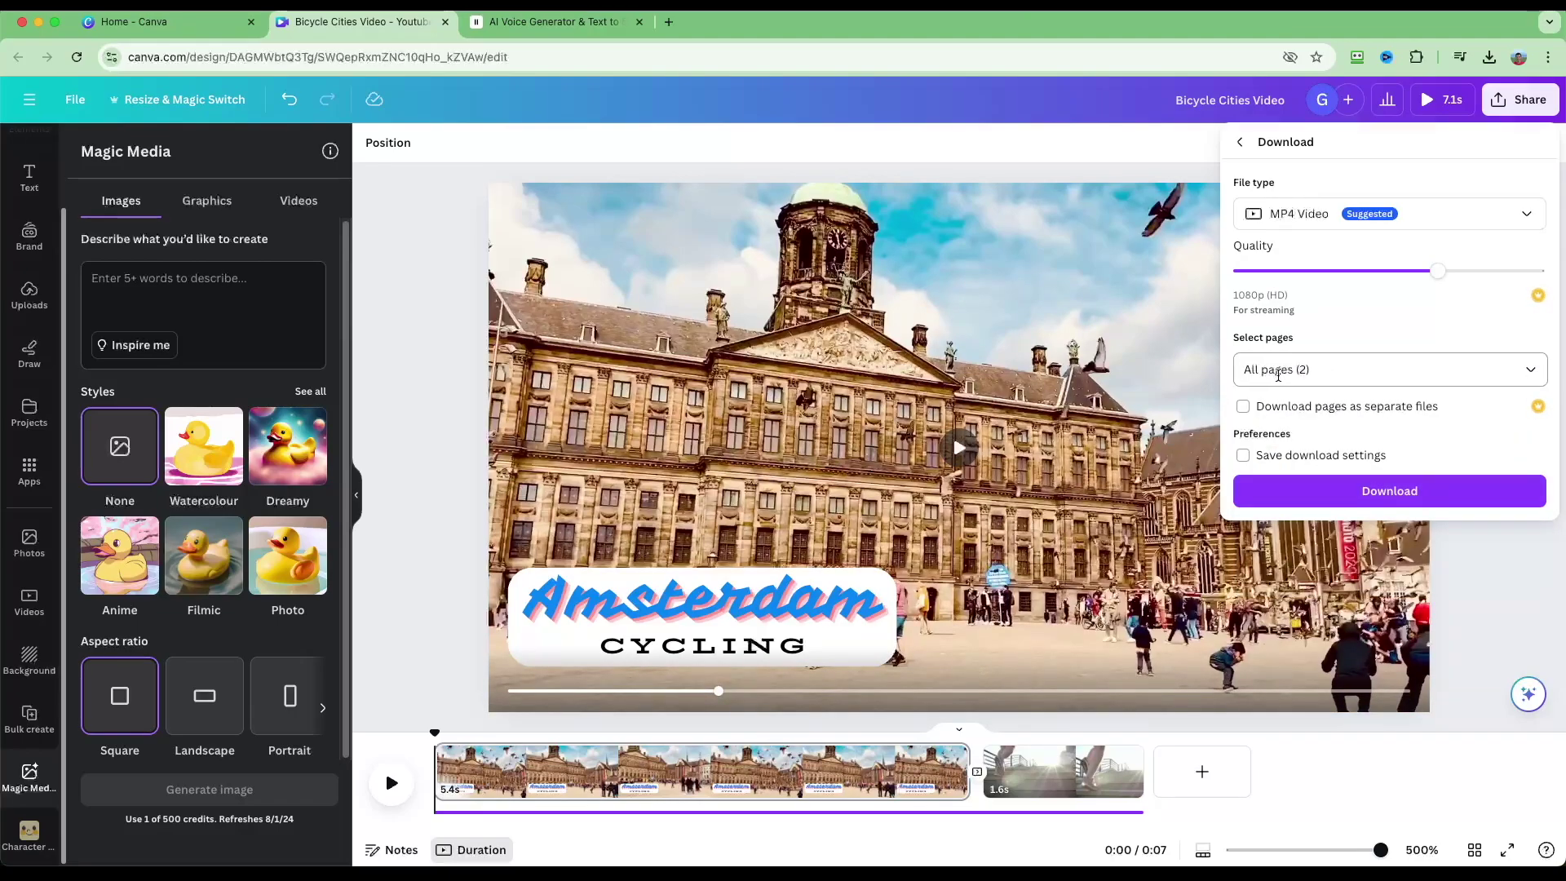